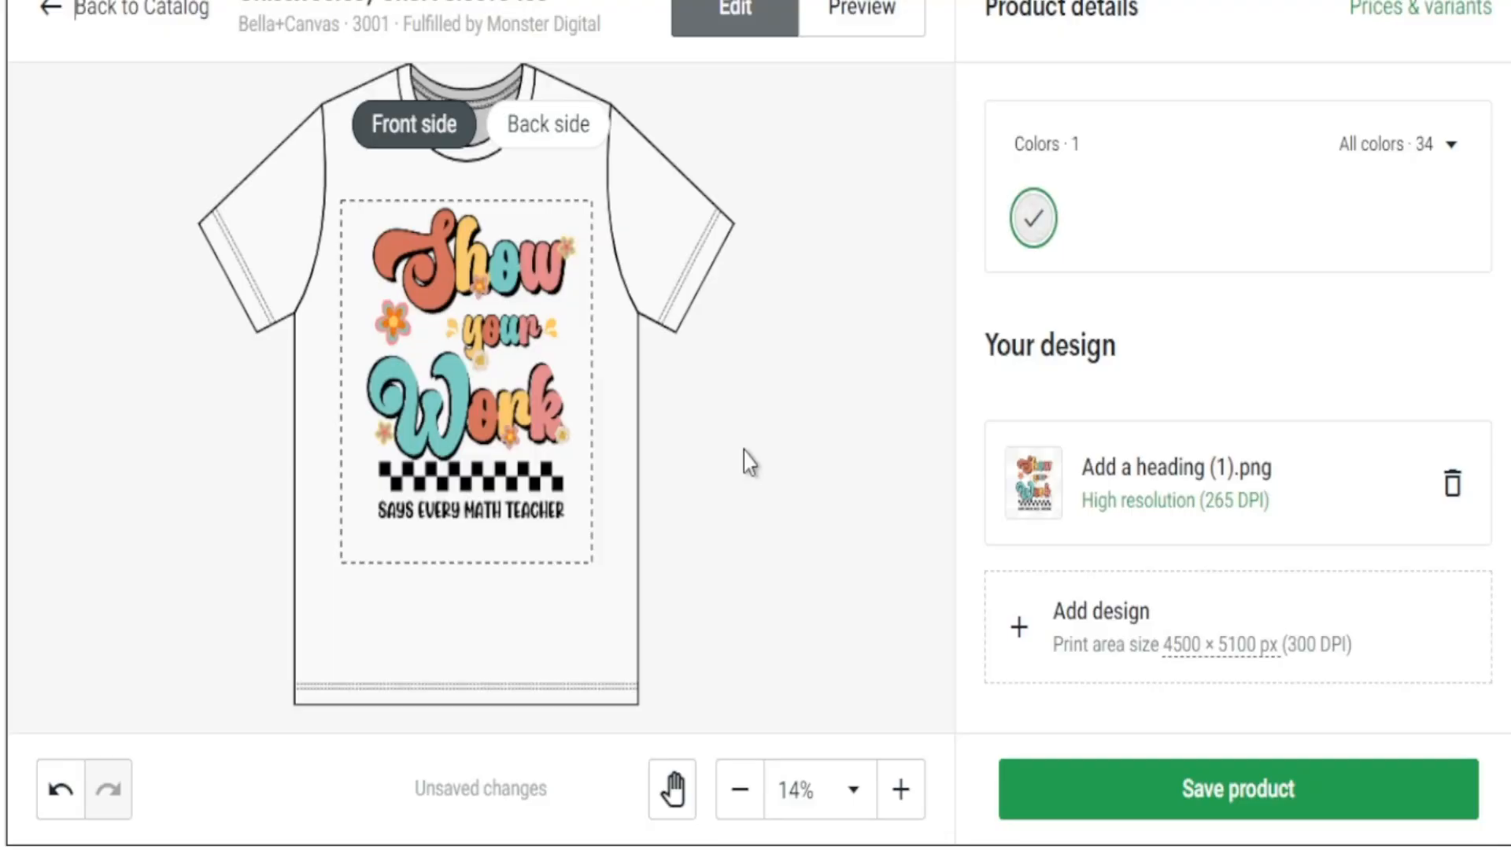
# - Preview the "Show your Work" T-shirt design as a mockup in the Person 3 view
pyautogui.click(869, 35)
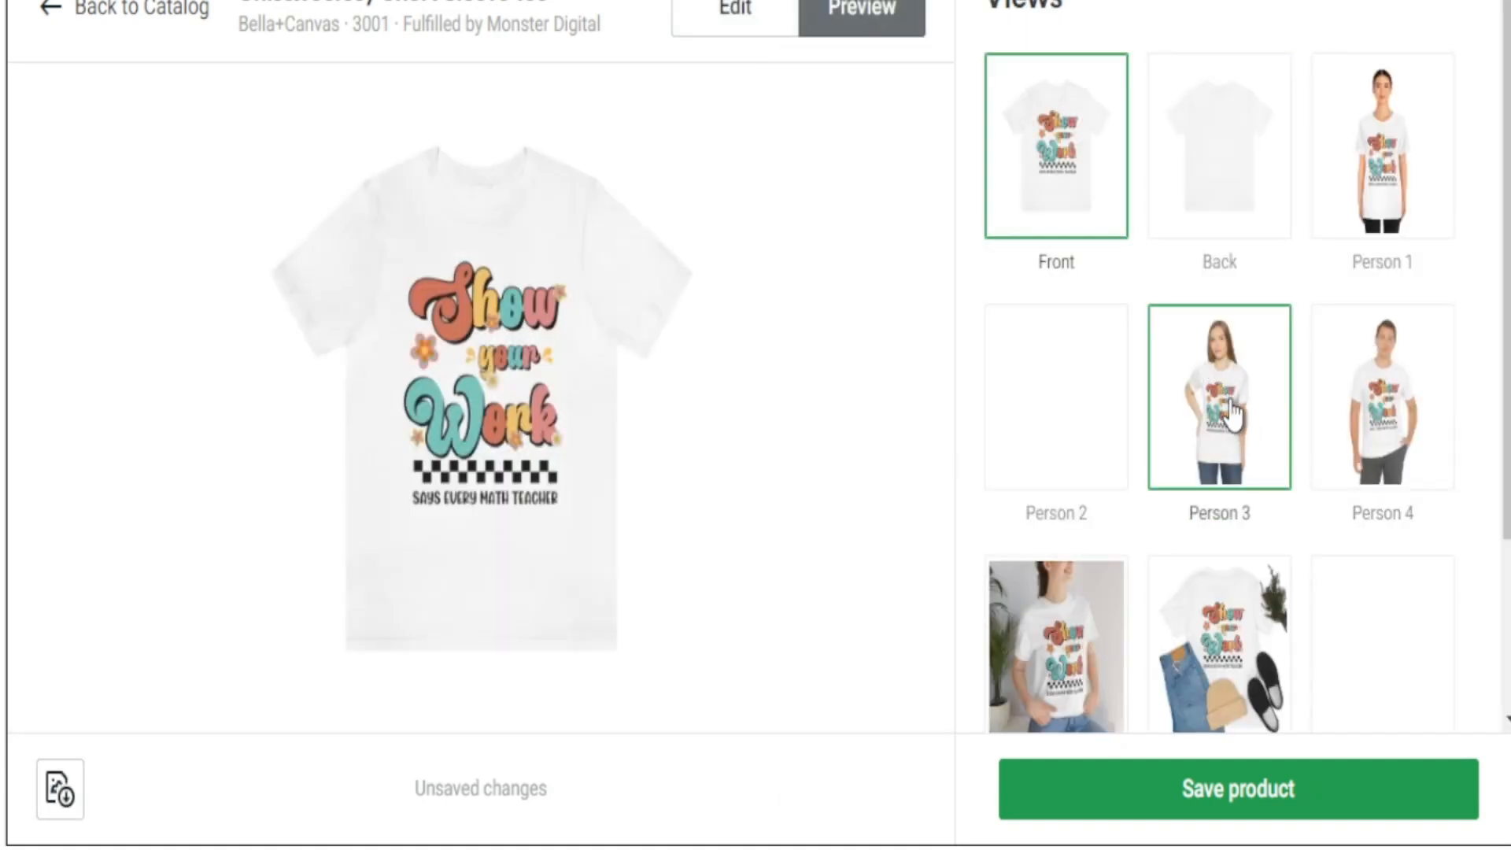
pyautogui.click(1232, 413)
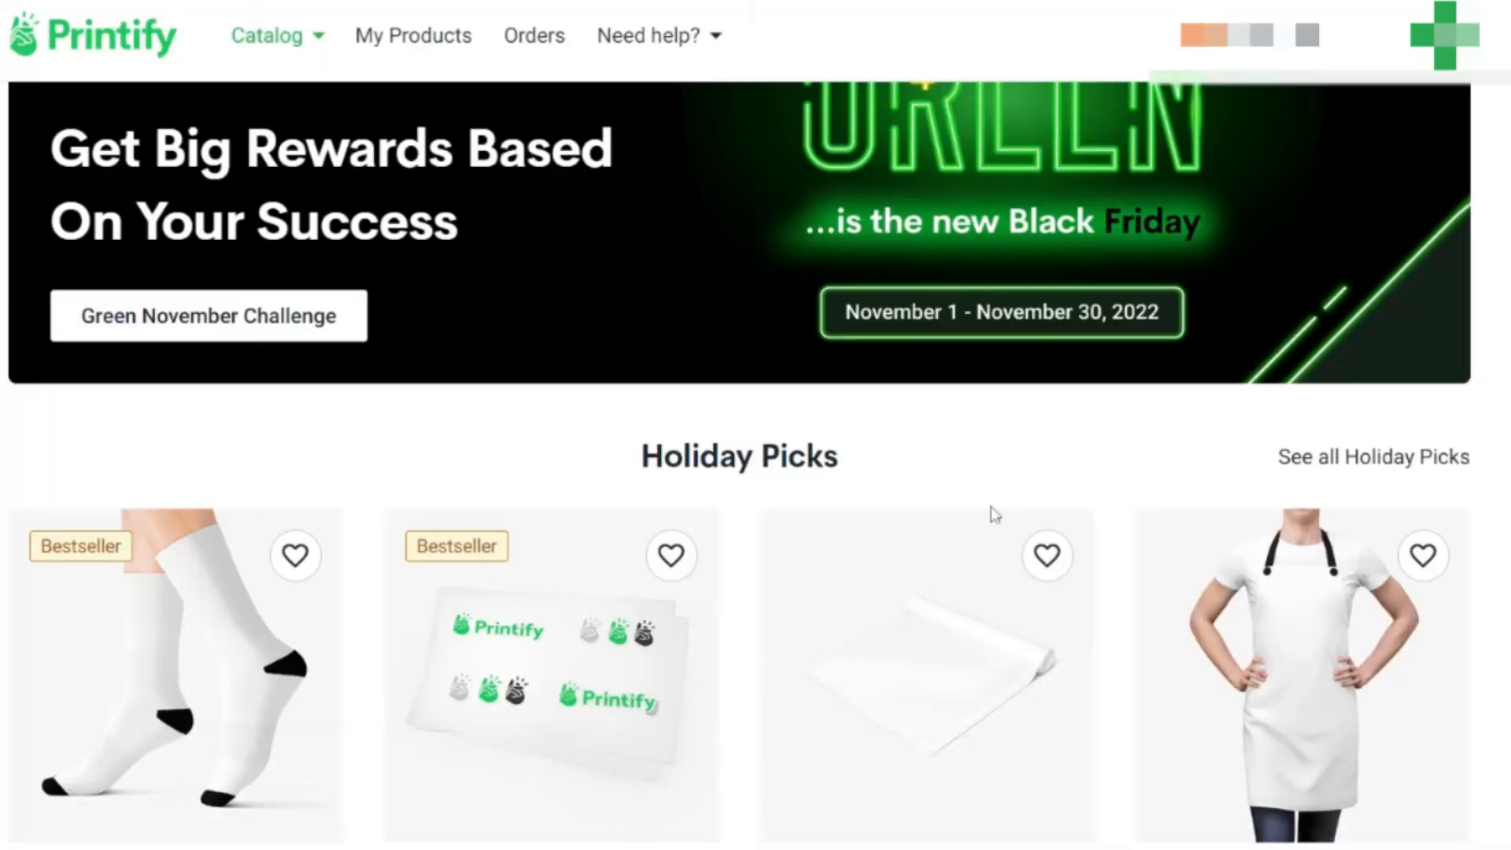
# - Look through Printify's product catalog, including Holiday Picks, clothing categories, New Arrivals, AOP Clothing and Eco-friendly items
pyautogui.scroll(5, 993, 514)
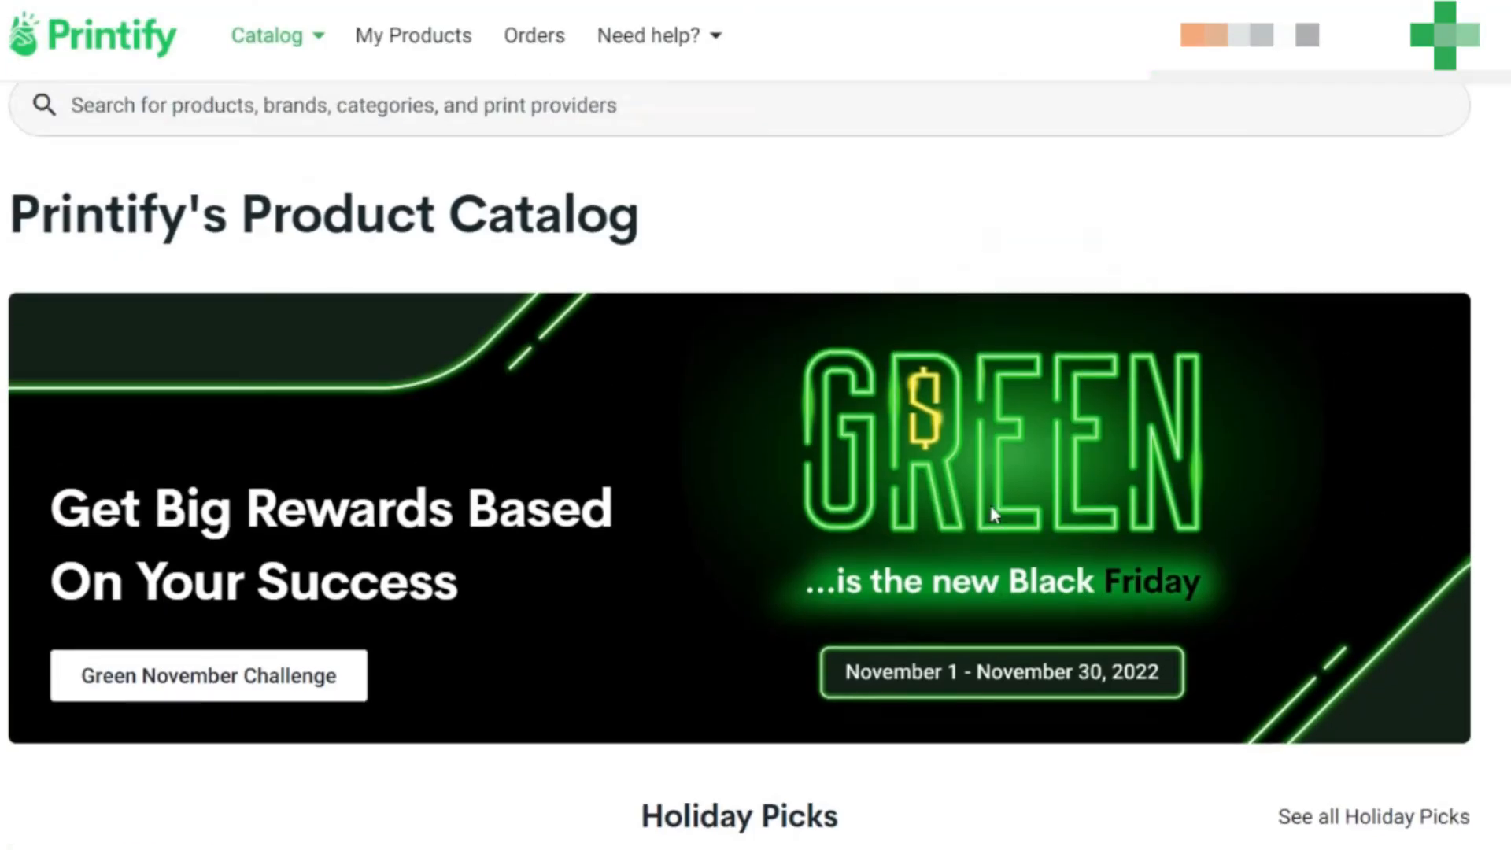
pyautogui.moveTo(315, 55)
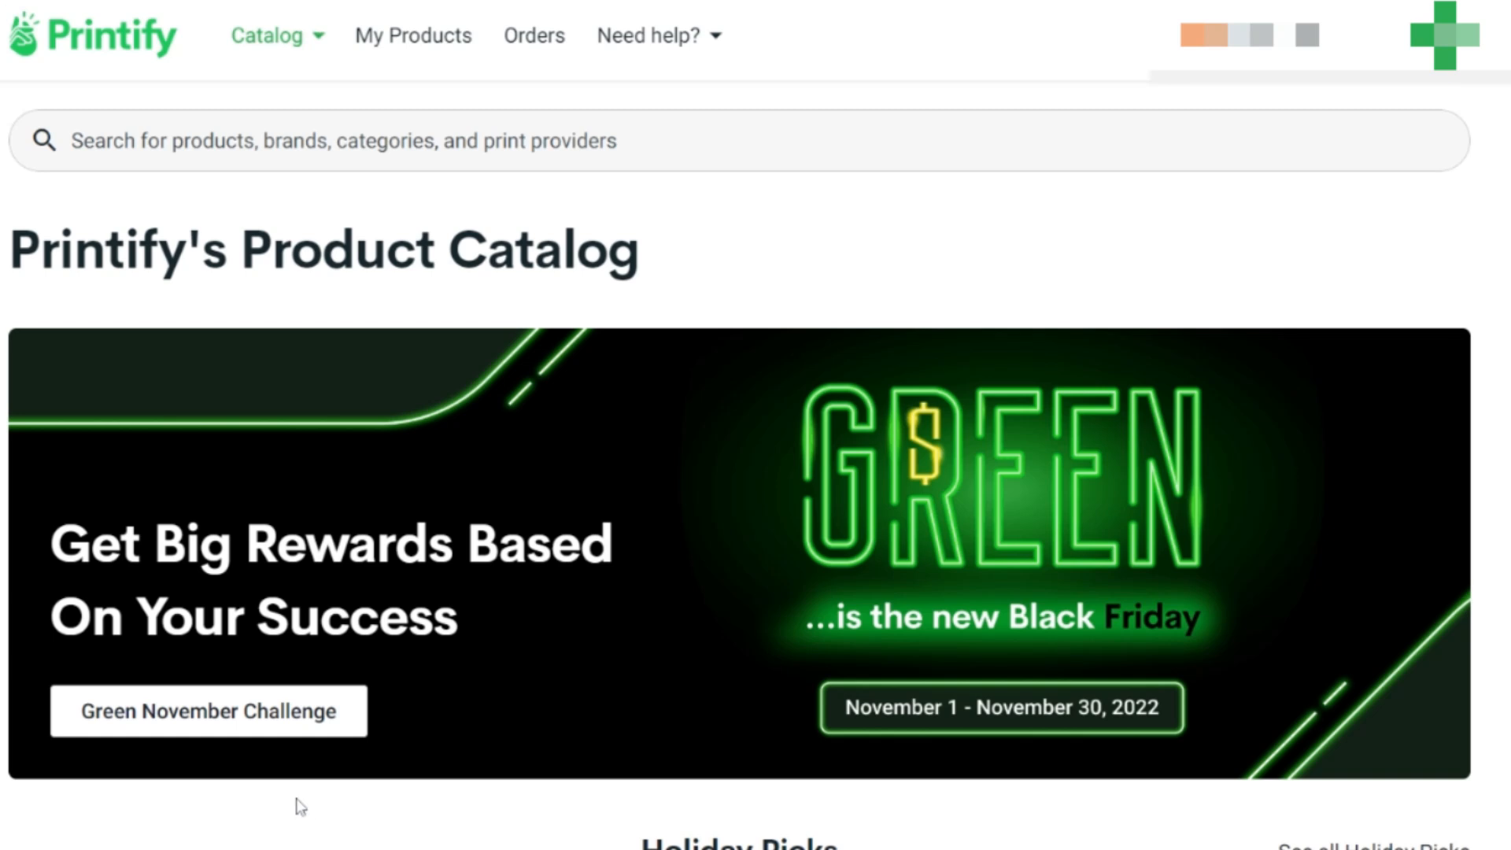
pyautogui.scroll(-5, 299, 806)
pyautogui.scroll(-8, 304, 815)
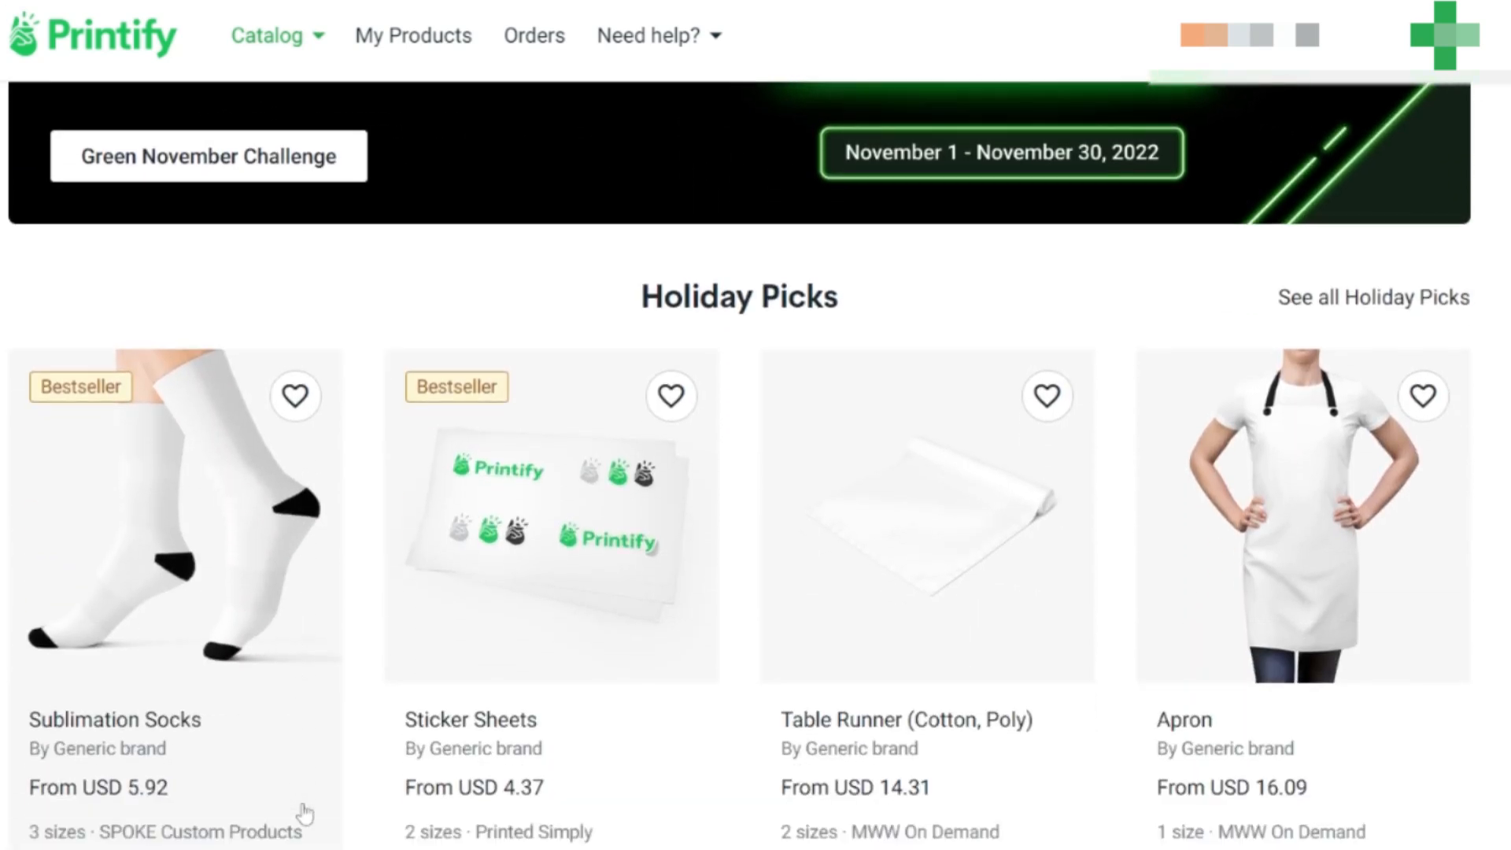
pyautogui.scroll(-8, 299, 669)
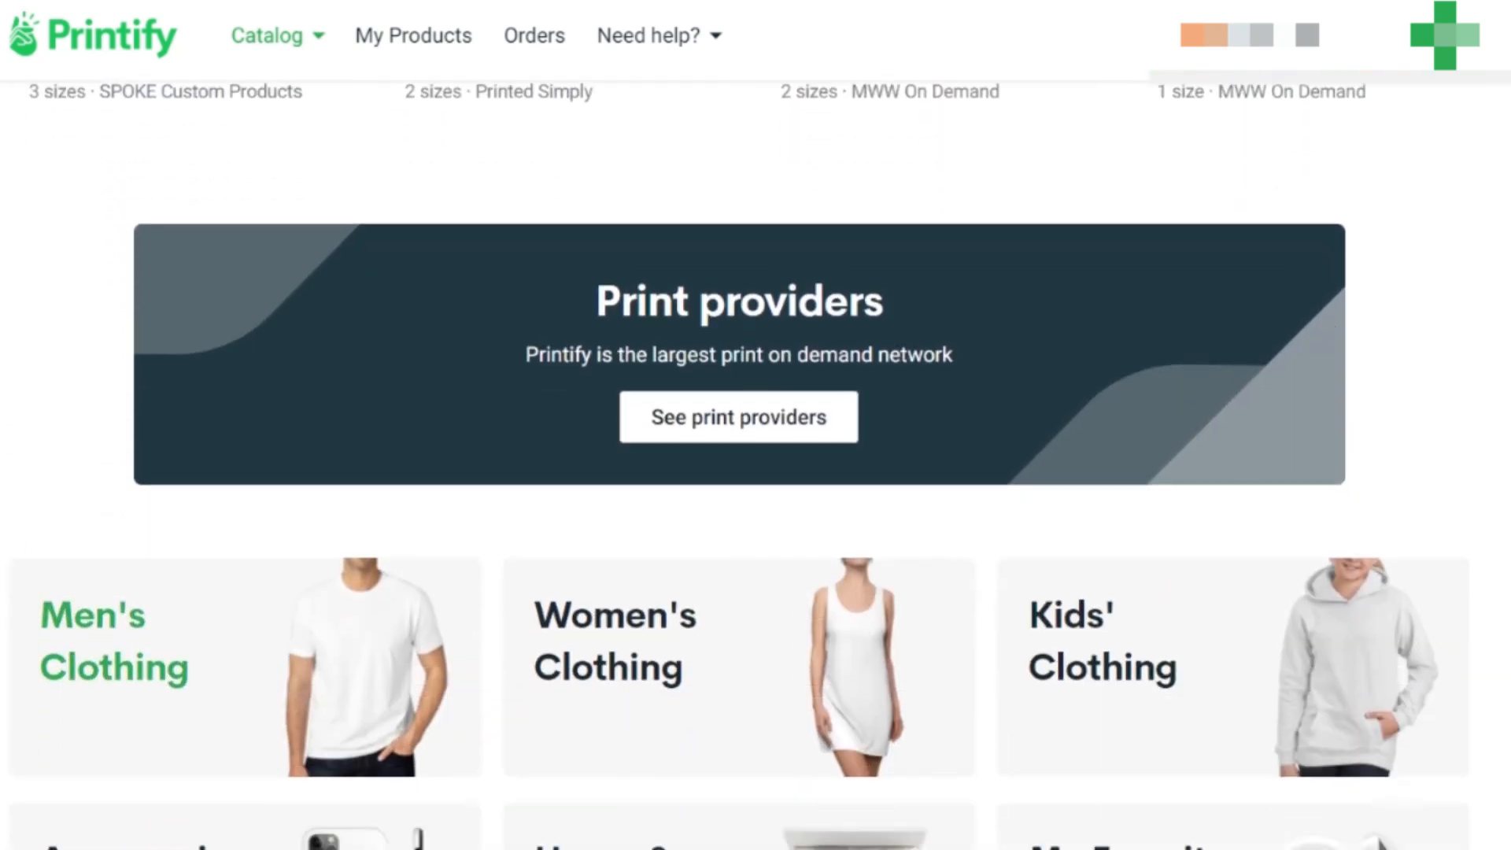
pyautogui.scroll(-7, 742, 465)
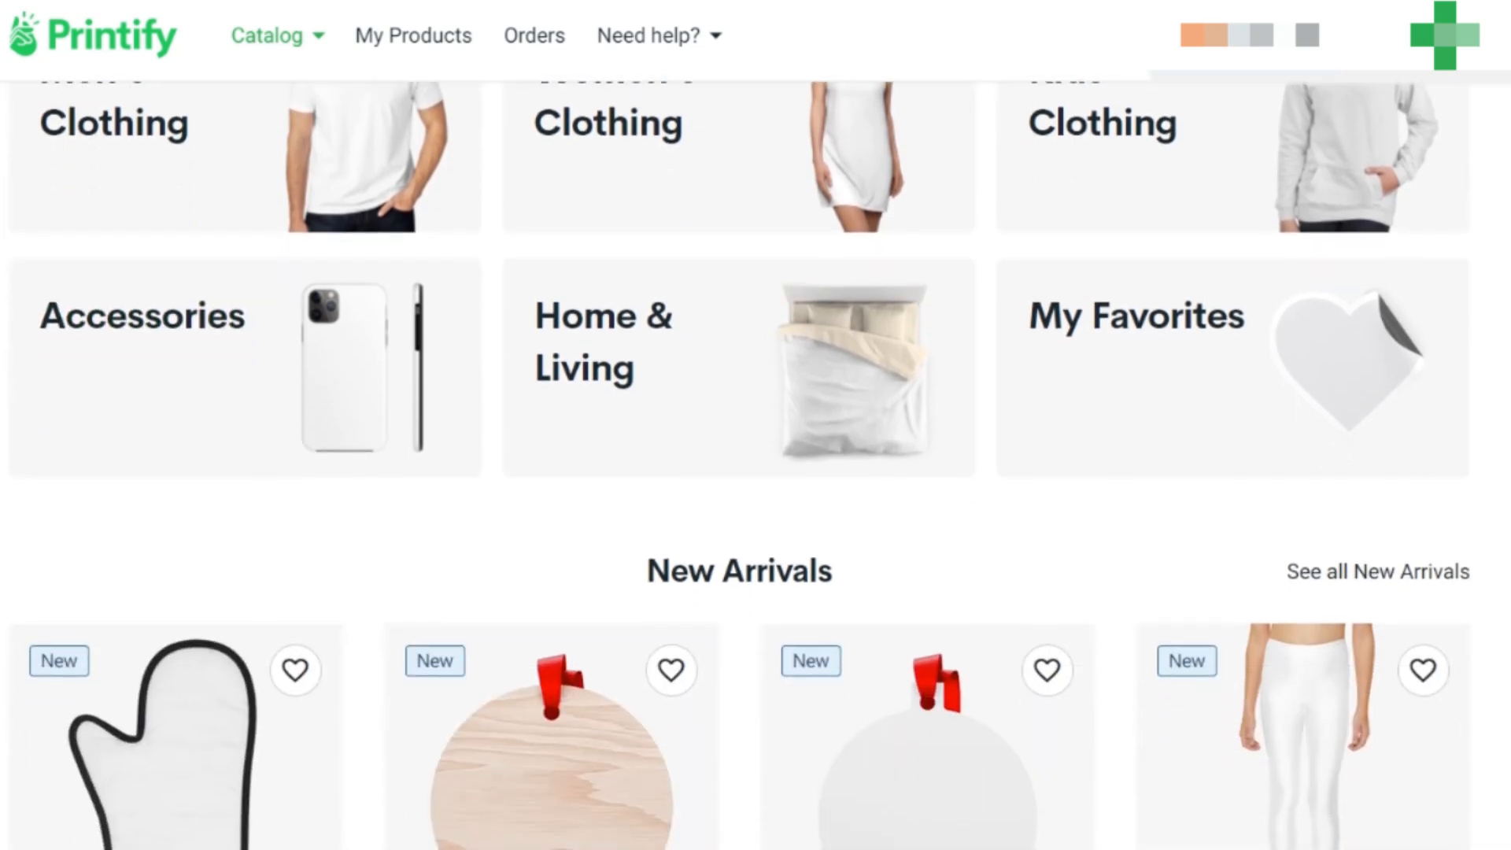
pyautogui.scroll(-9, 740, 465)
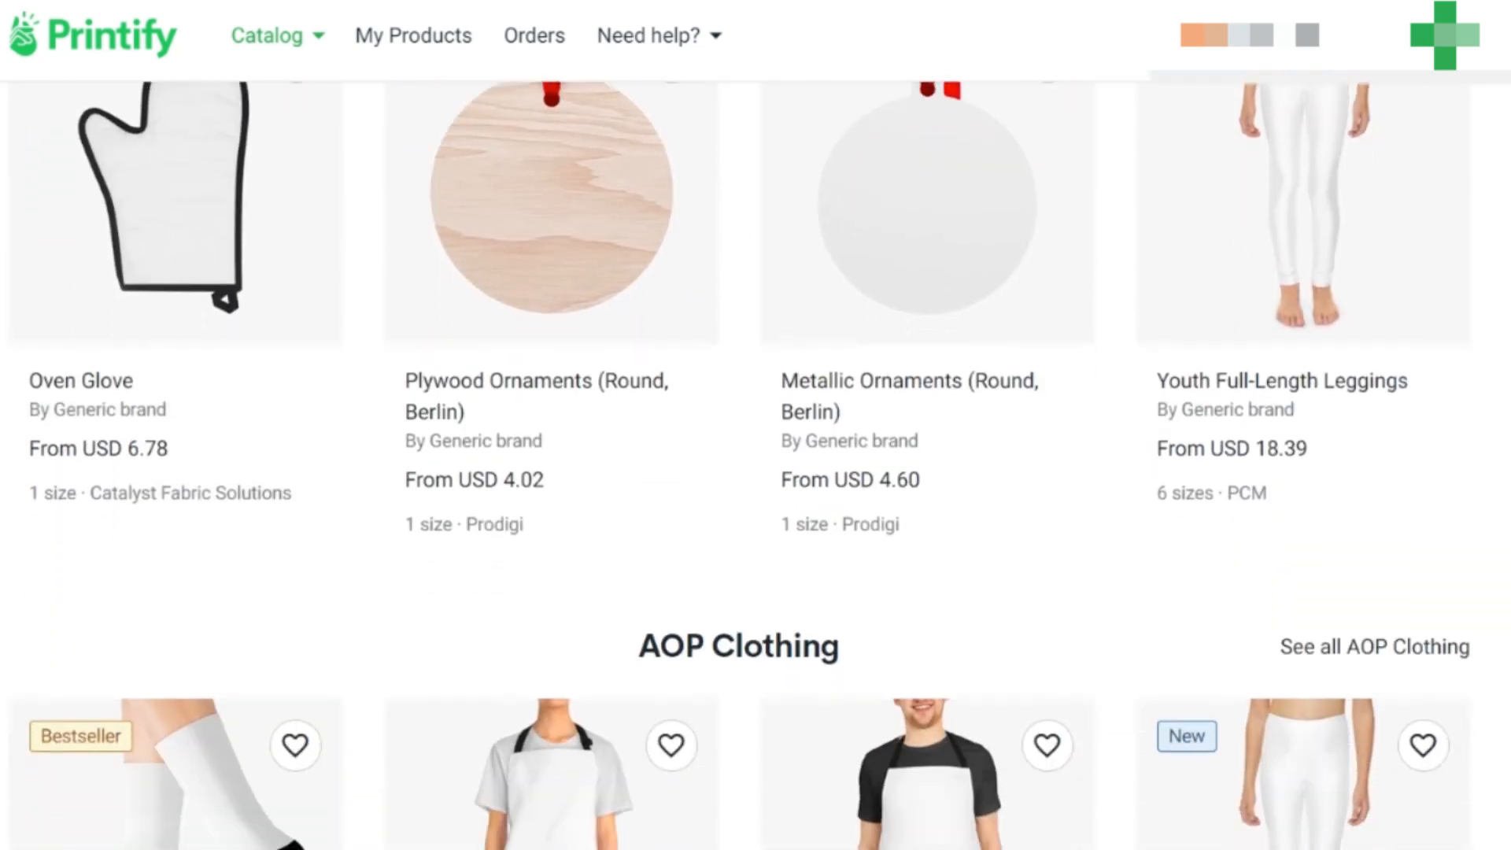
pyautogui.scroll(-8, 742, 471)
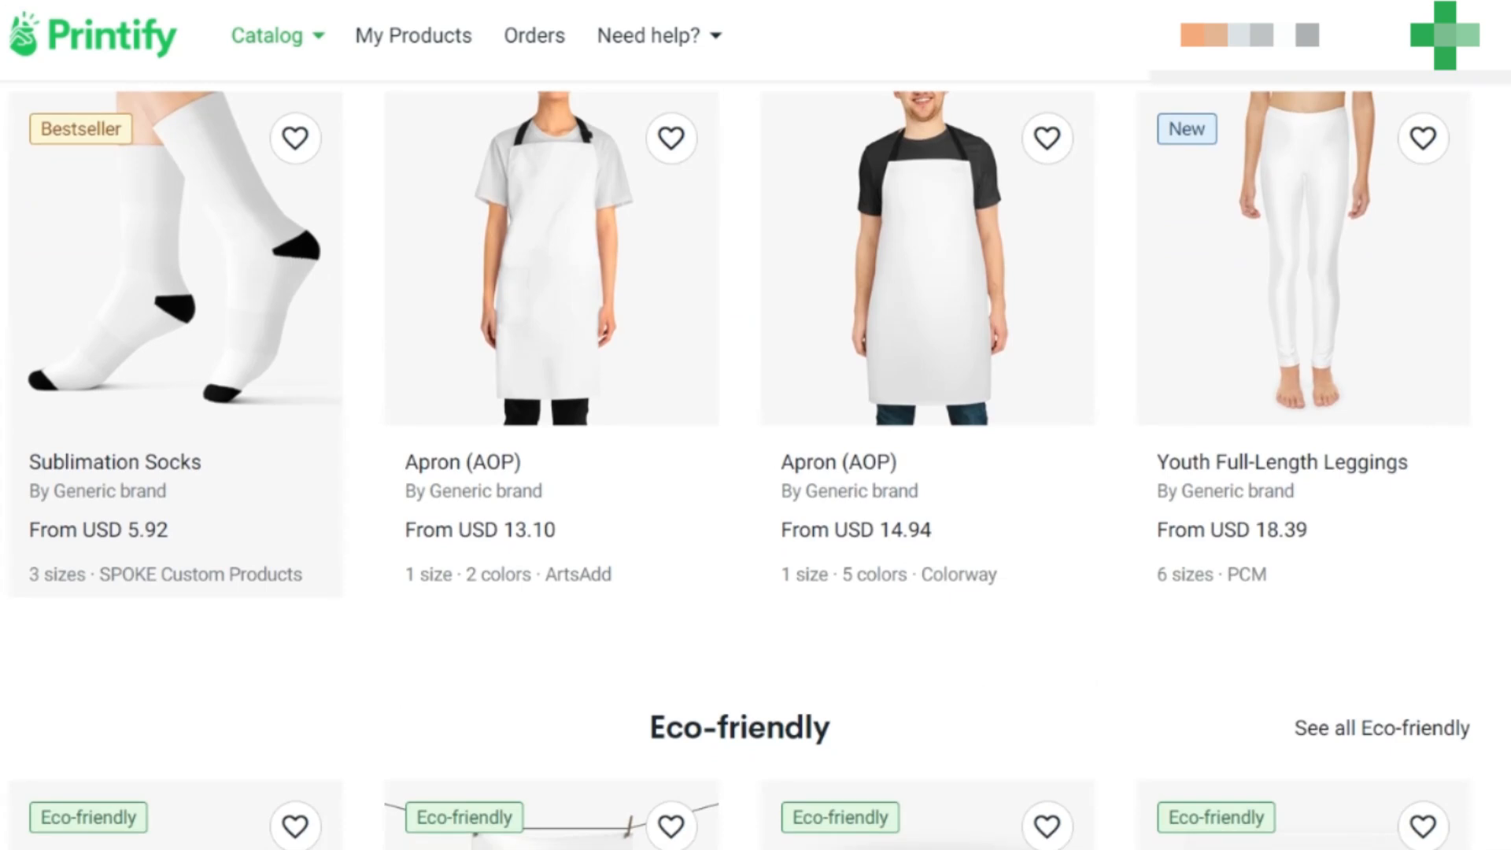
pyautogui.scroll(-9, 741, 466)
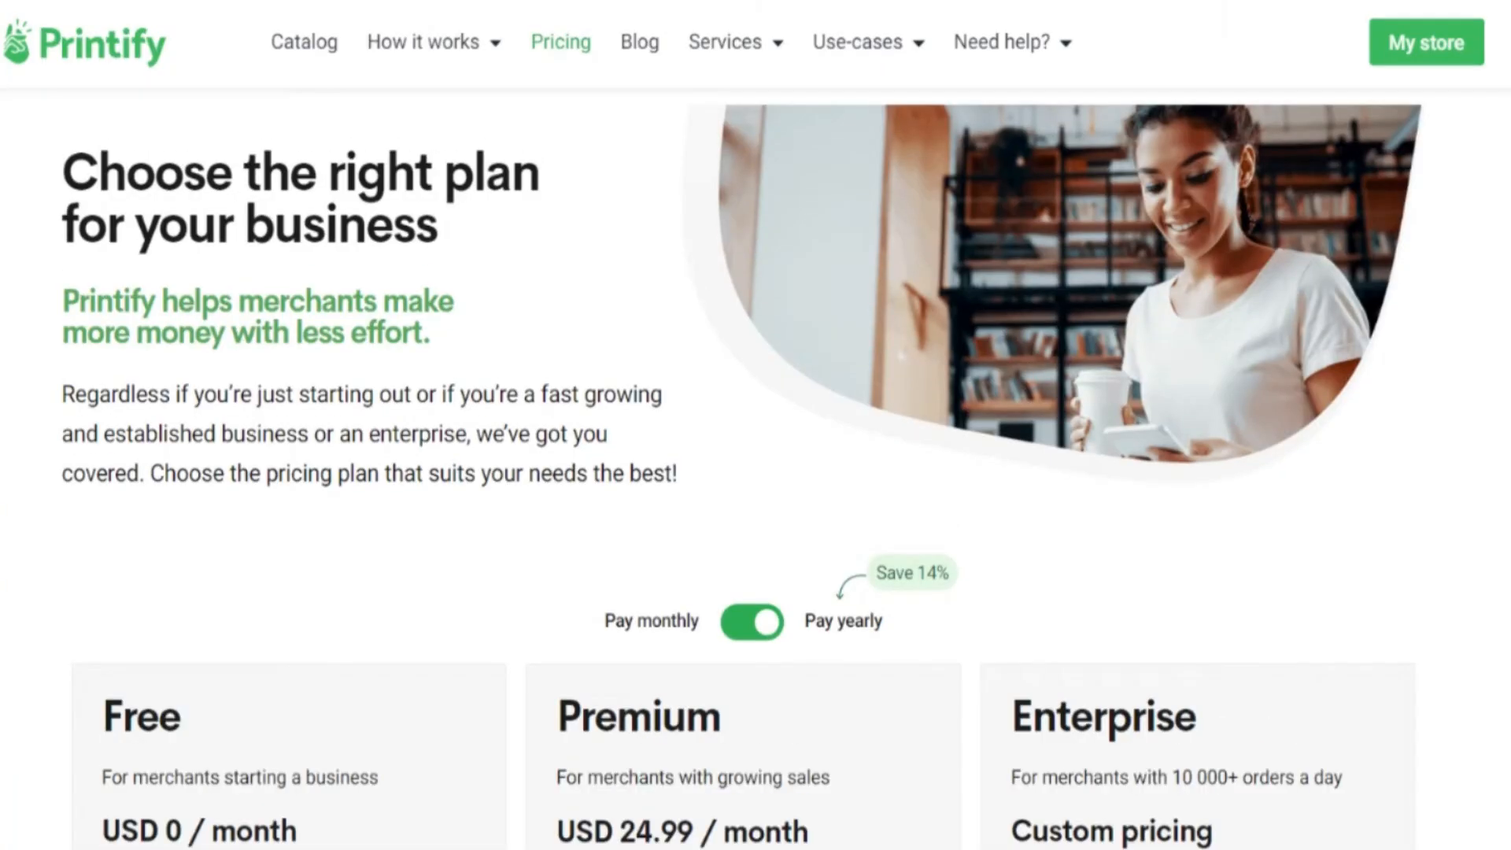
# - Review Printify's Free, Premium and Enterprise plans on the pricing page, highlighting each plan's name in turn
pyautogui.scroll(-4, 1162, 507)
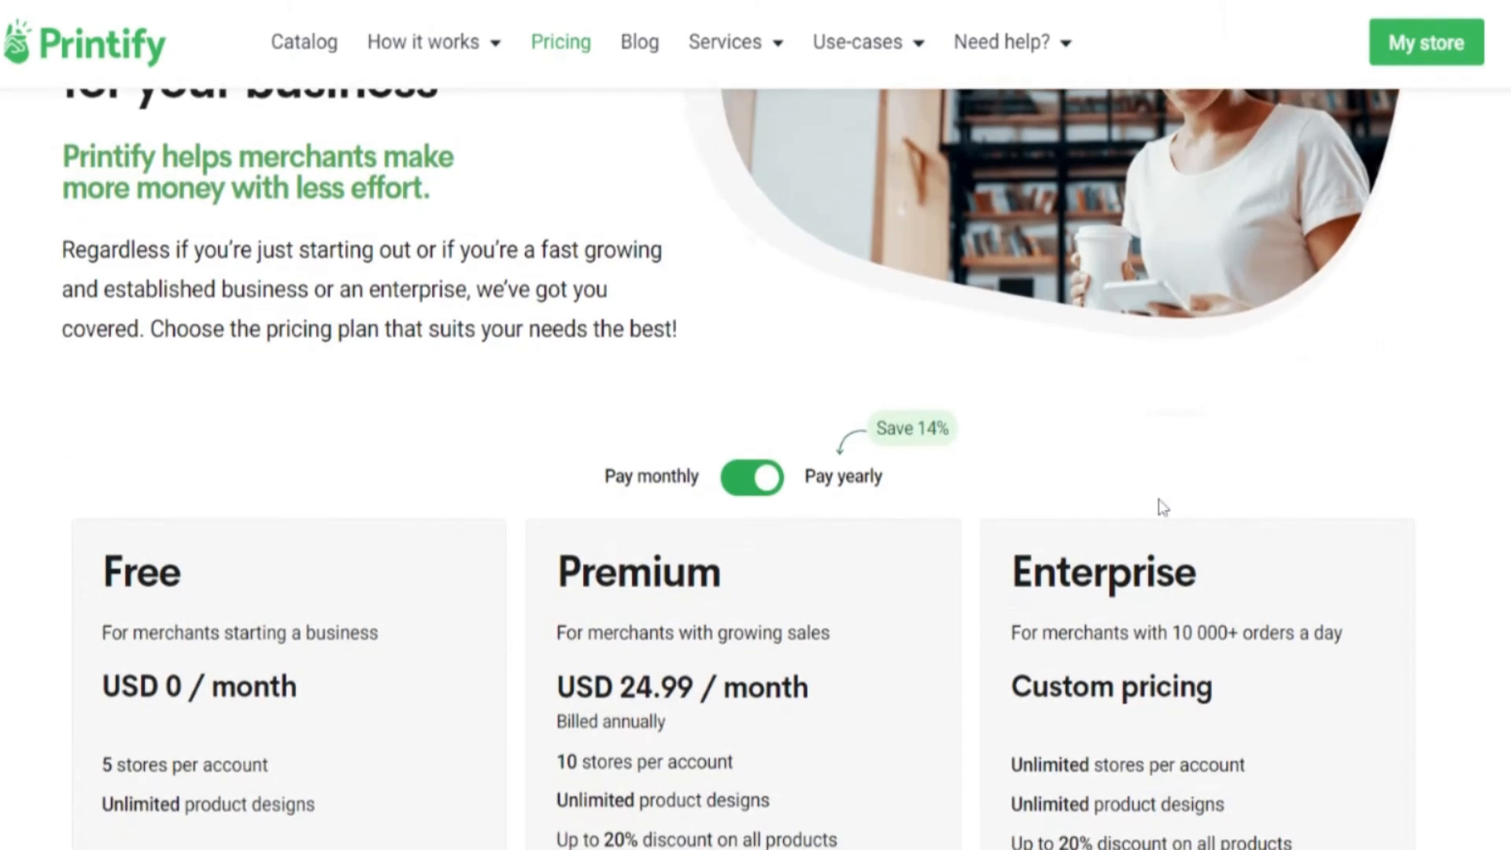
pyautogui.scroll(-1, 1162, 508)
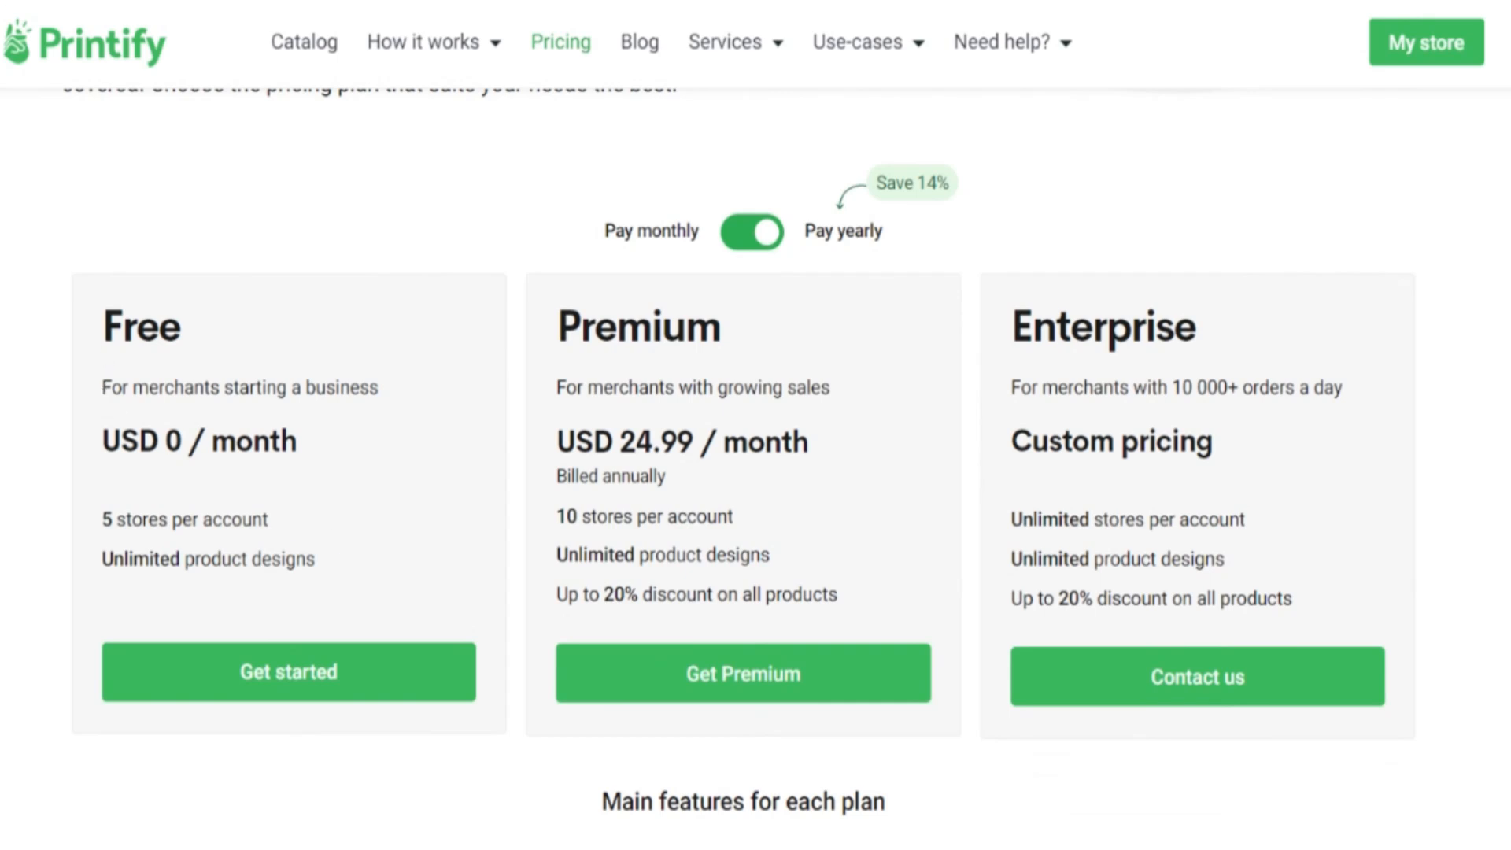
pyautogui.doubleClick(142, 326)
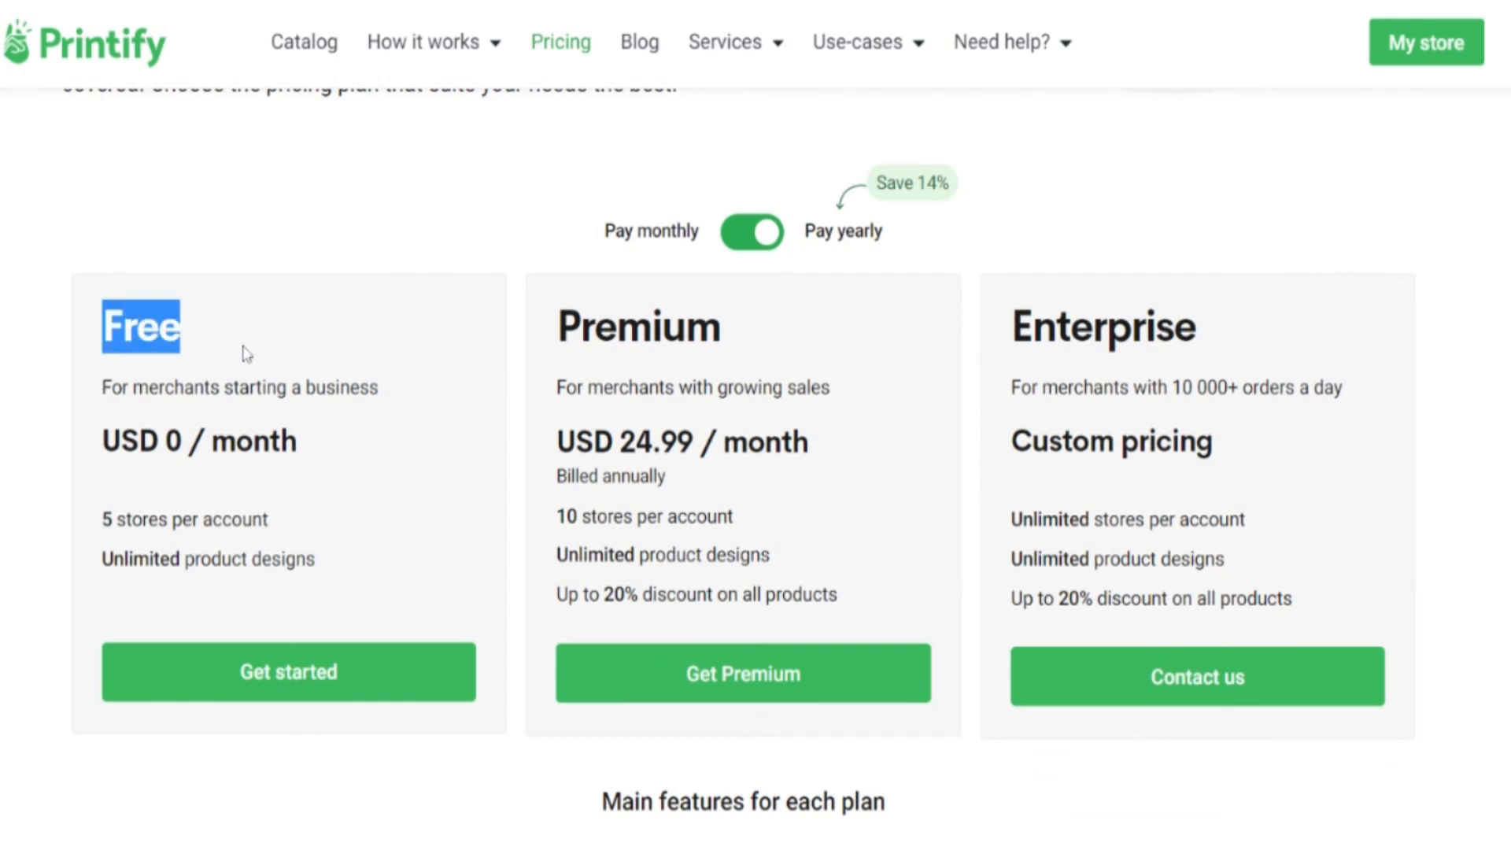
pyautogui.moveTo(556, 327); pyautogui.dragTo(730, 356)
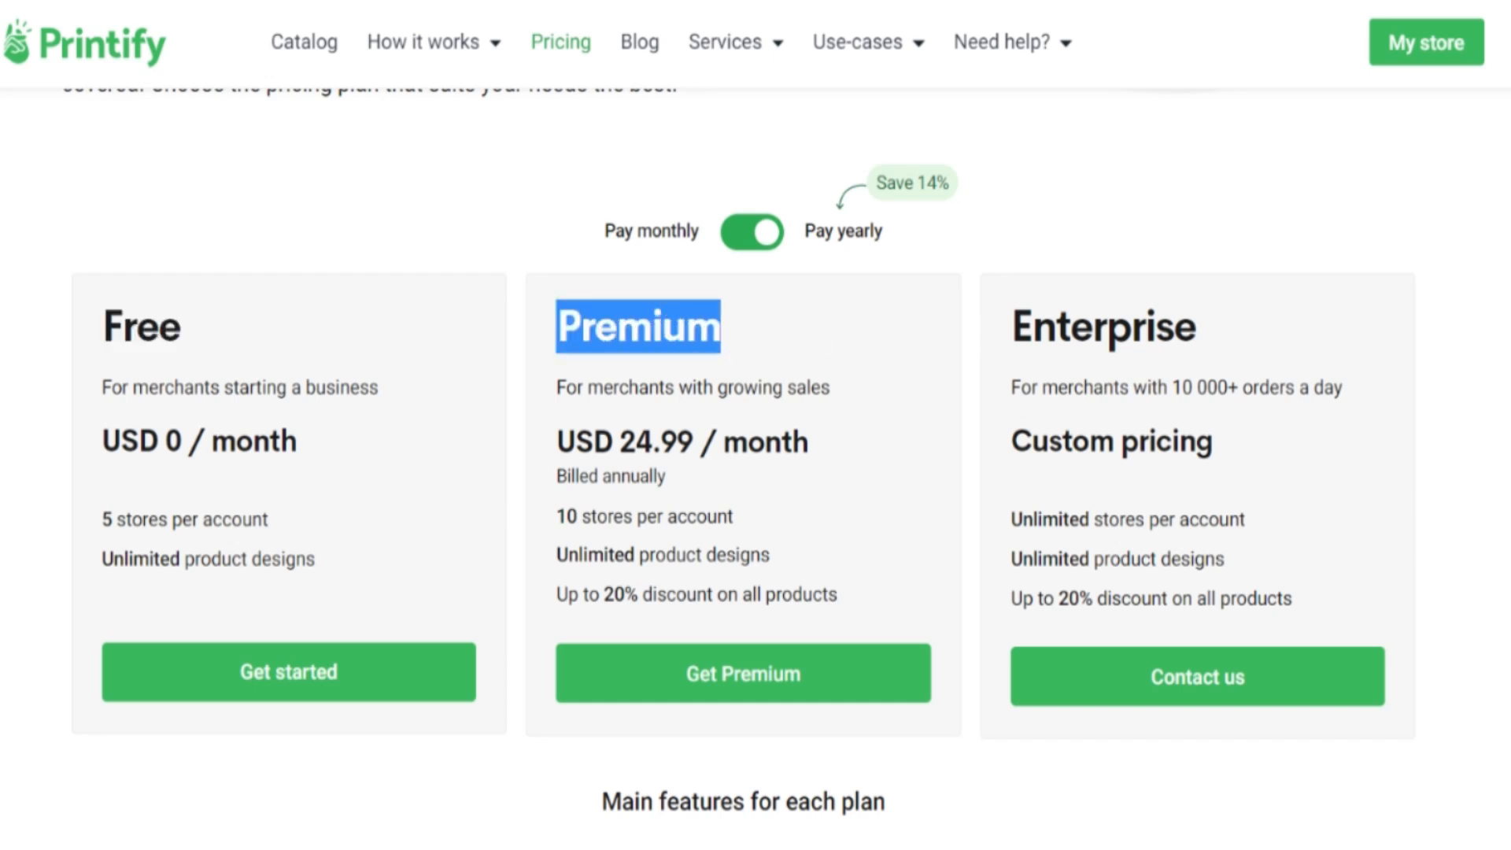
pyautogui.moveTo(1012, 327); pyautogui.dragTo(1200, 364)
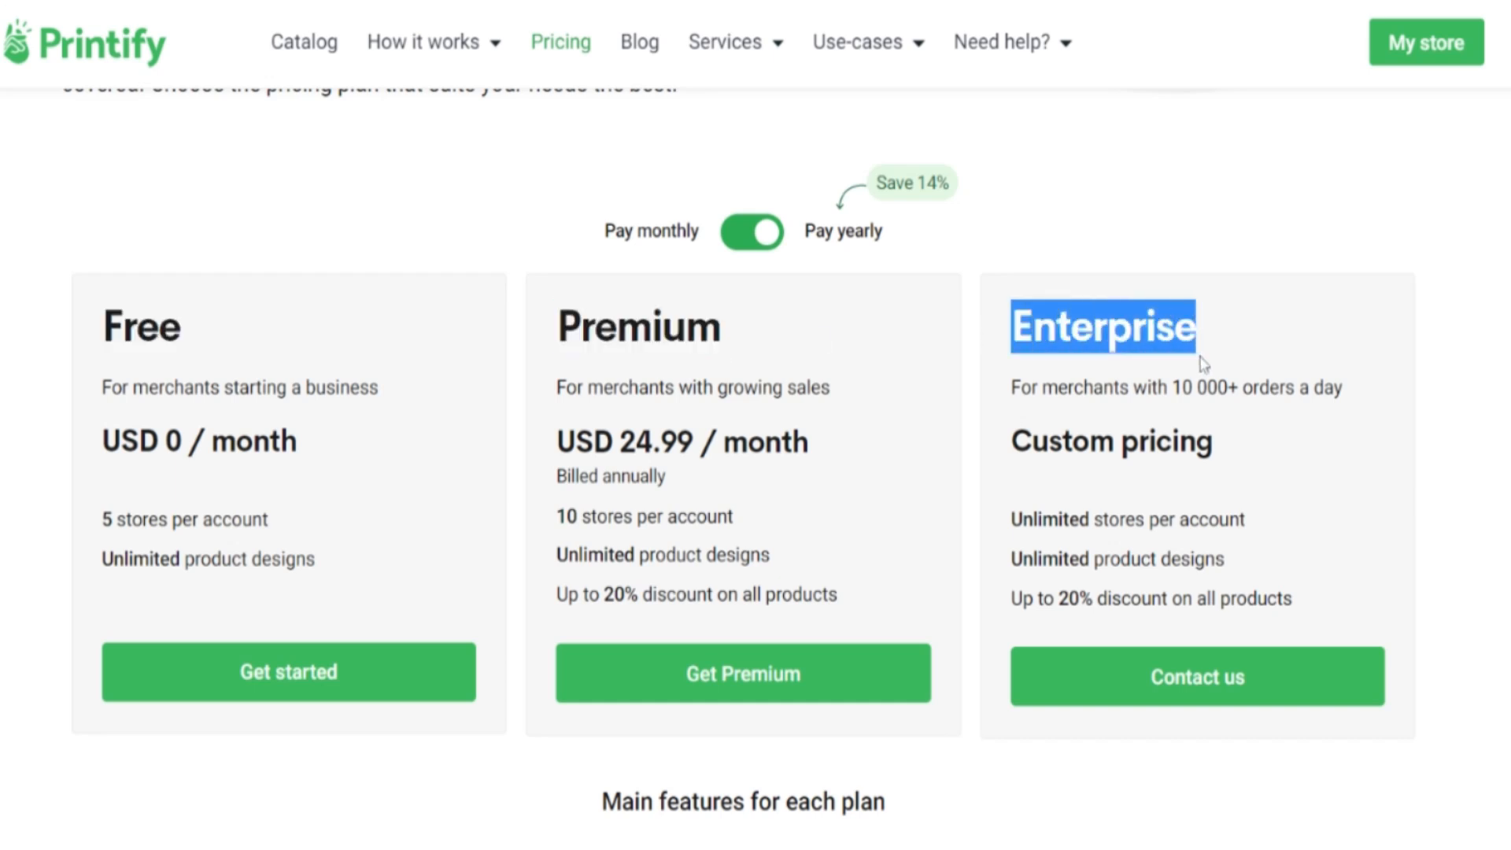
pyautogui.click(1272, 347)
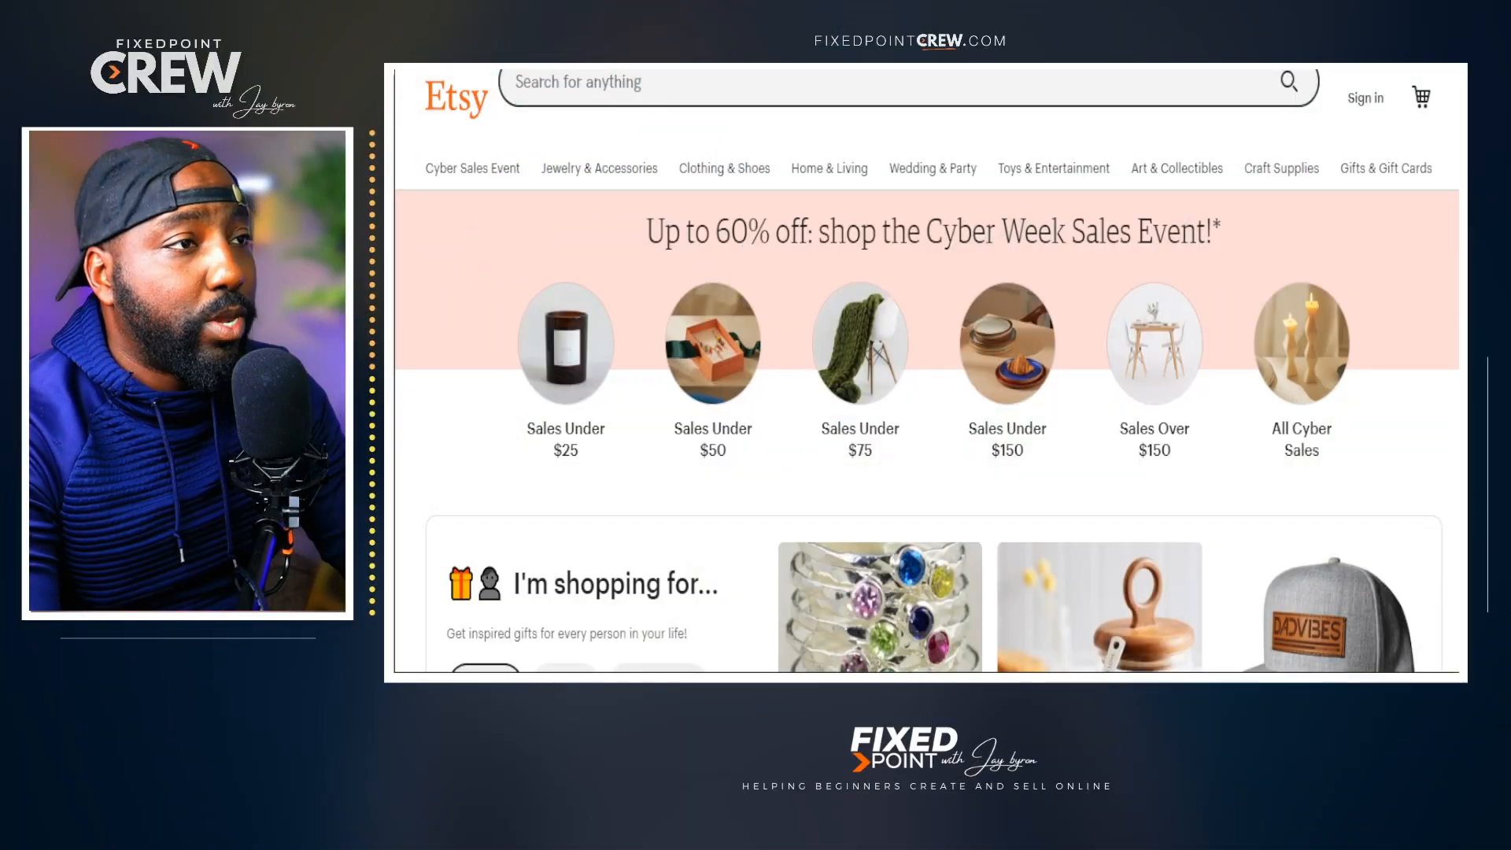
# - On Etsy, search for "teacher shirts" using the suggested search term
pyautogui.click(578, 87)
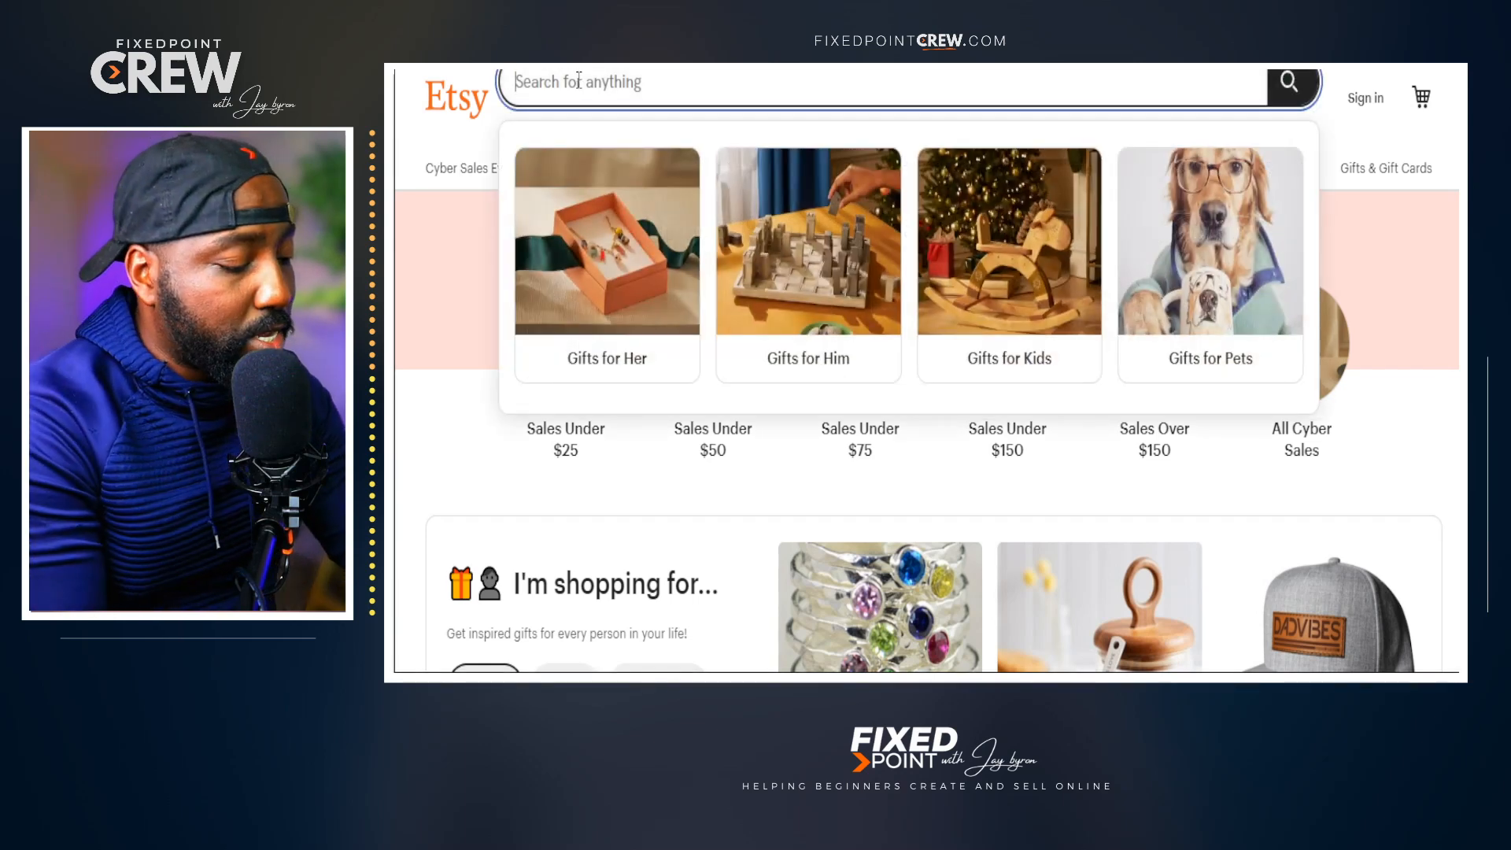
pyautogui.write('Teacher shi')
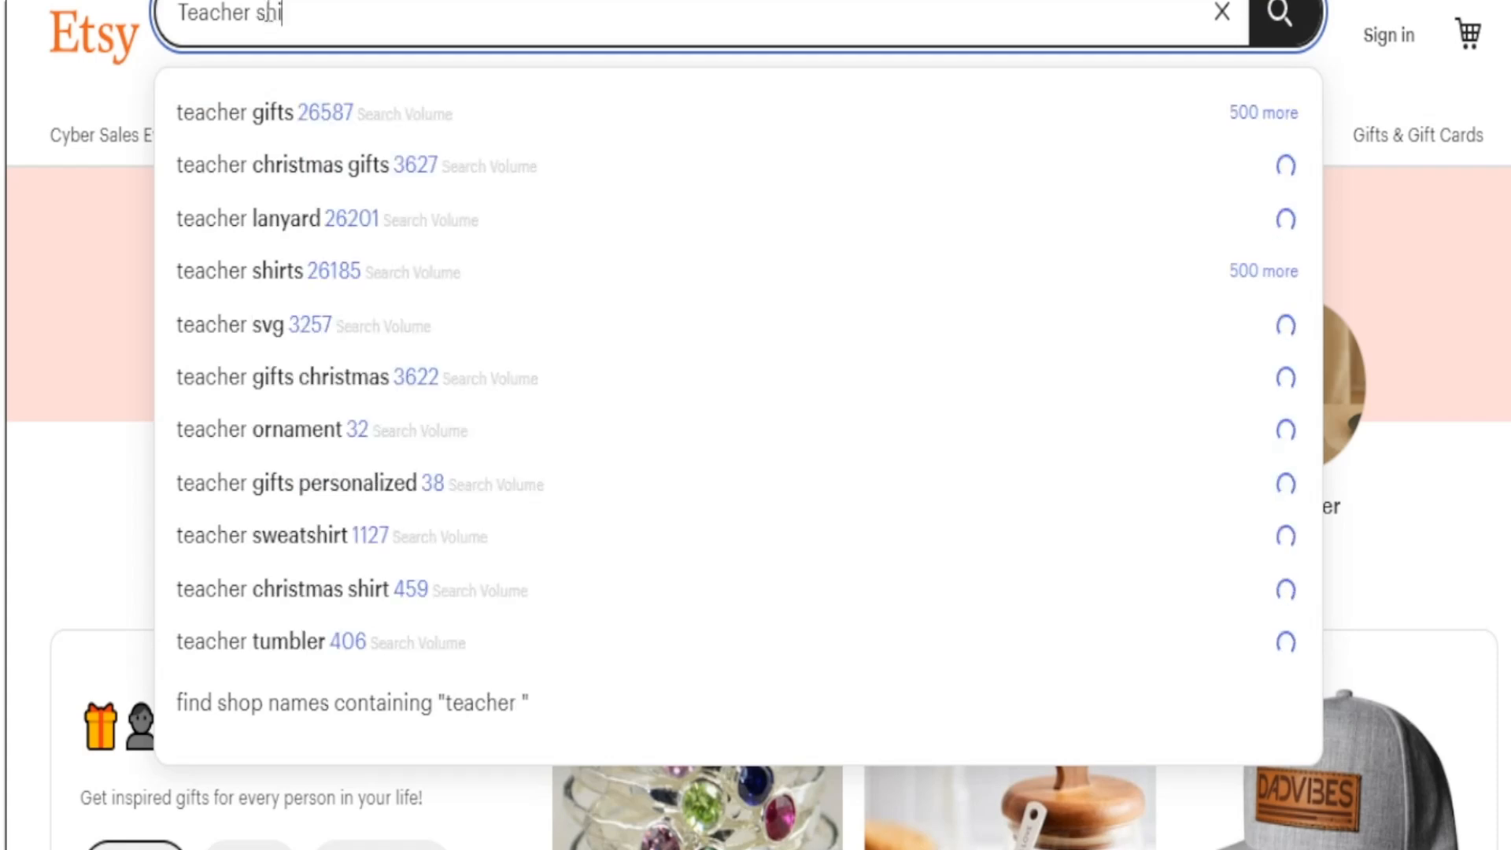
pyautogui.write('rt')
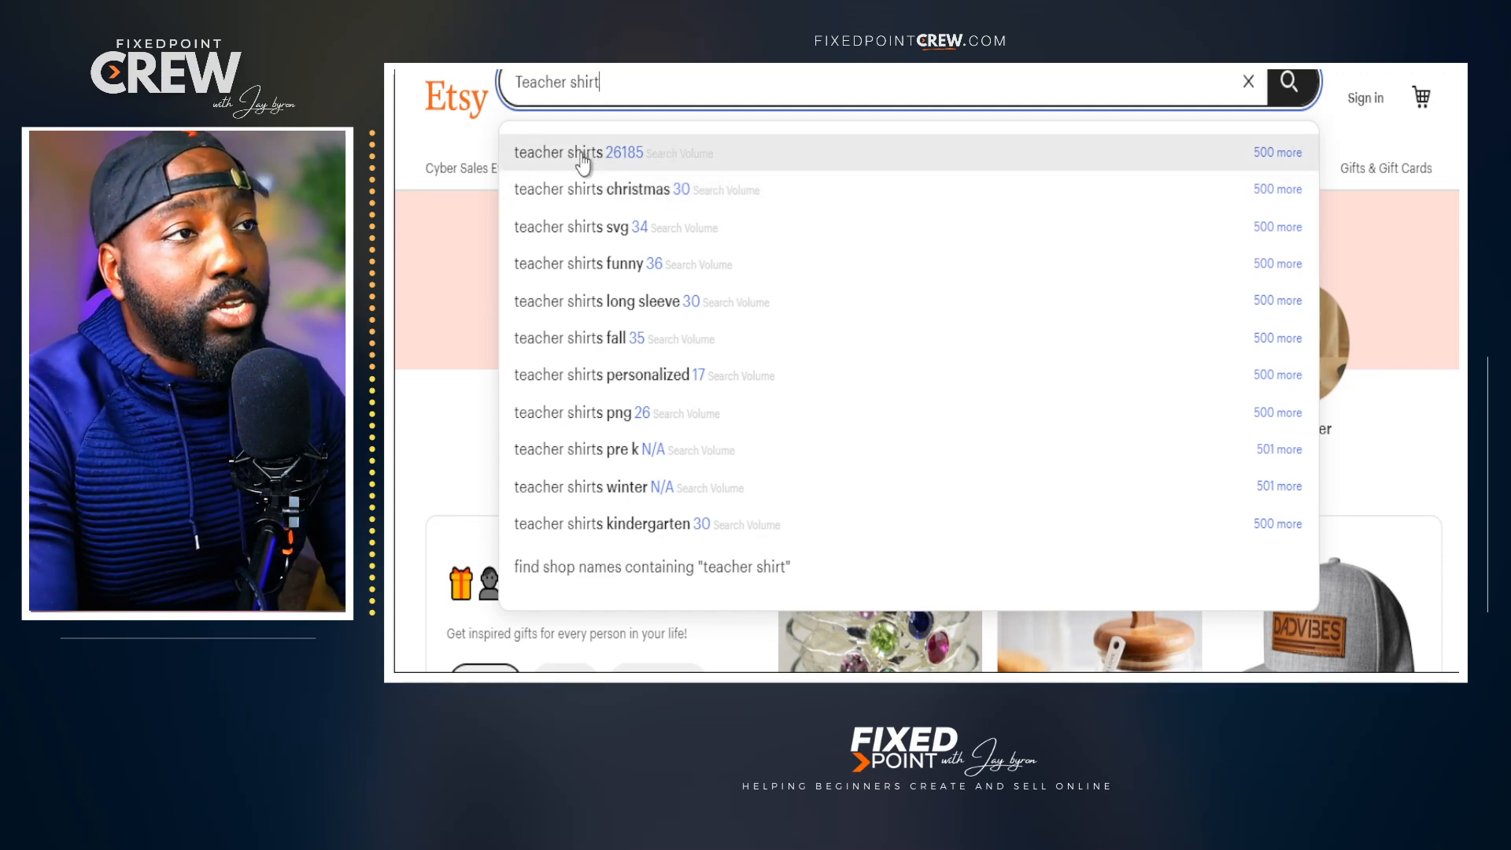
pyautogui.click(582, 162)
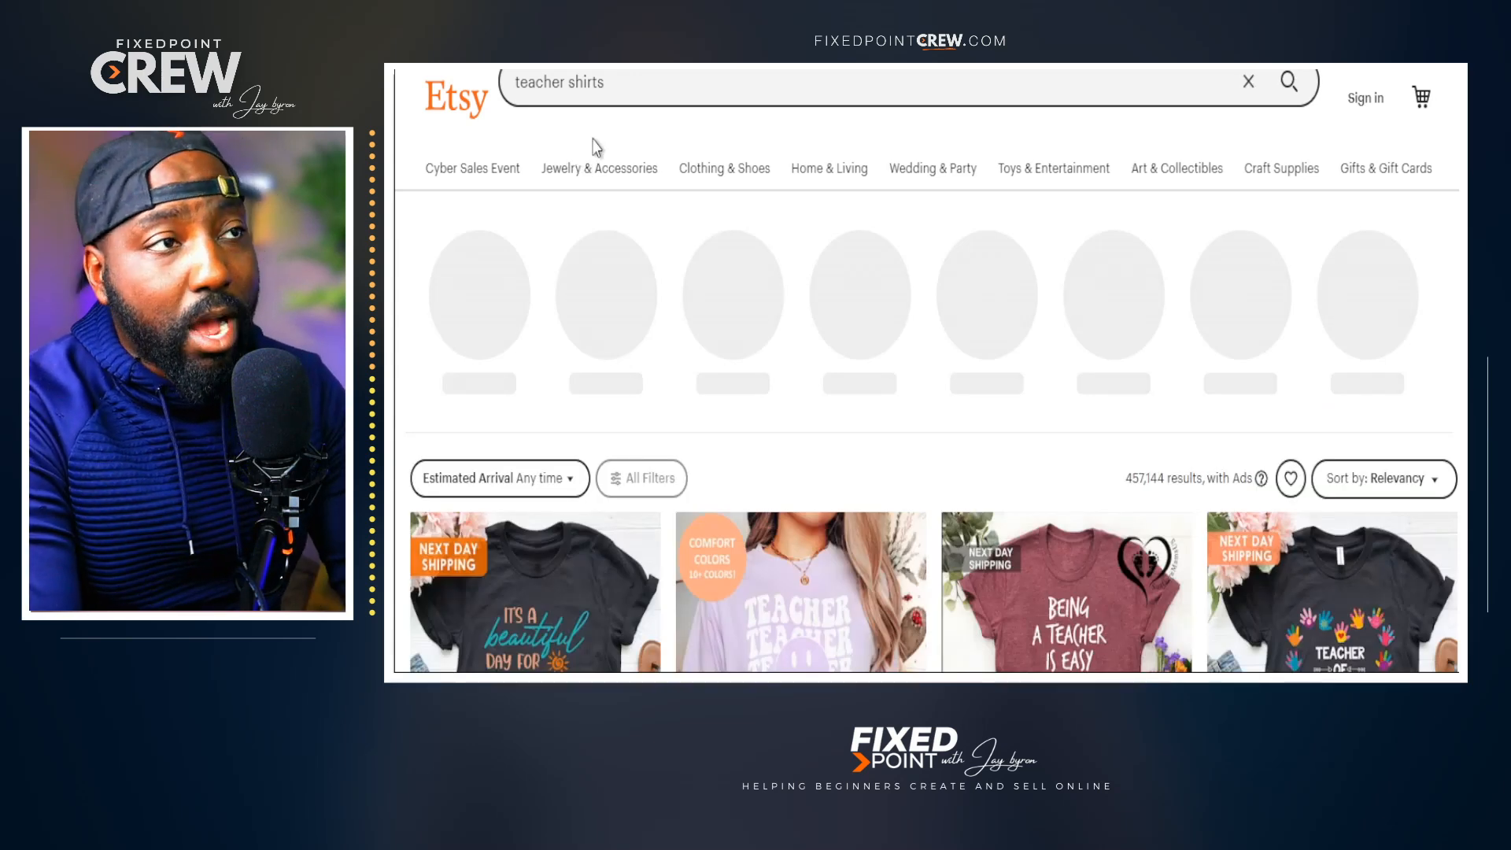
# - Examine the teacher shirt listings on Etsy for designs, prices, review counts and possible sub-niches
pyautogui.scroll(-2, 1180, 488)
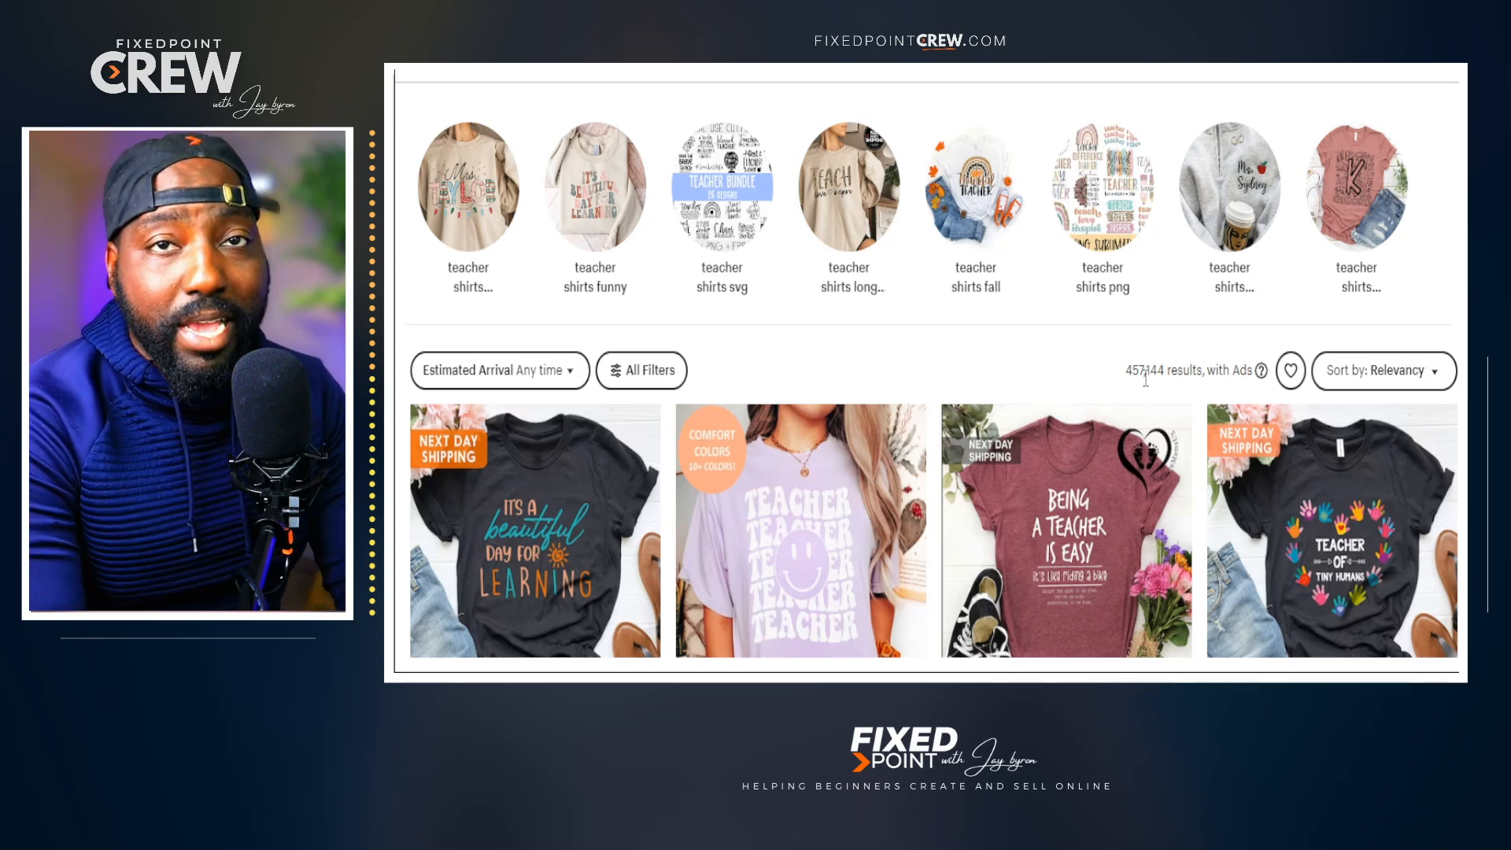
pyautogui.scroll(-10, 1047, 362)
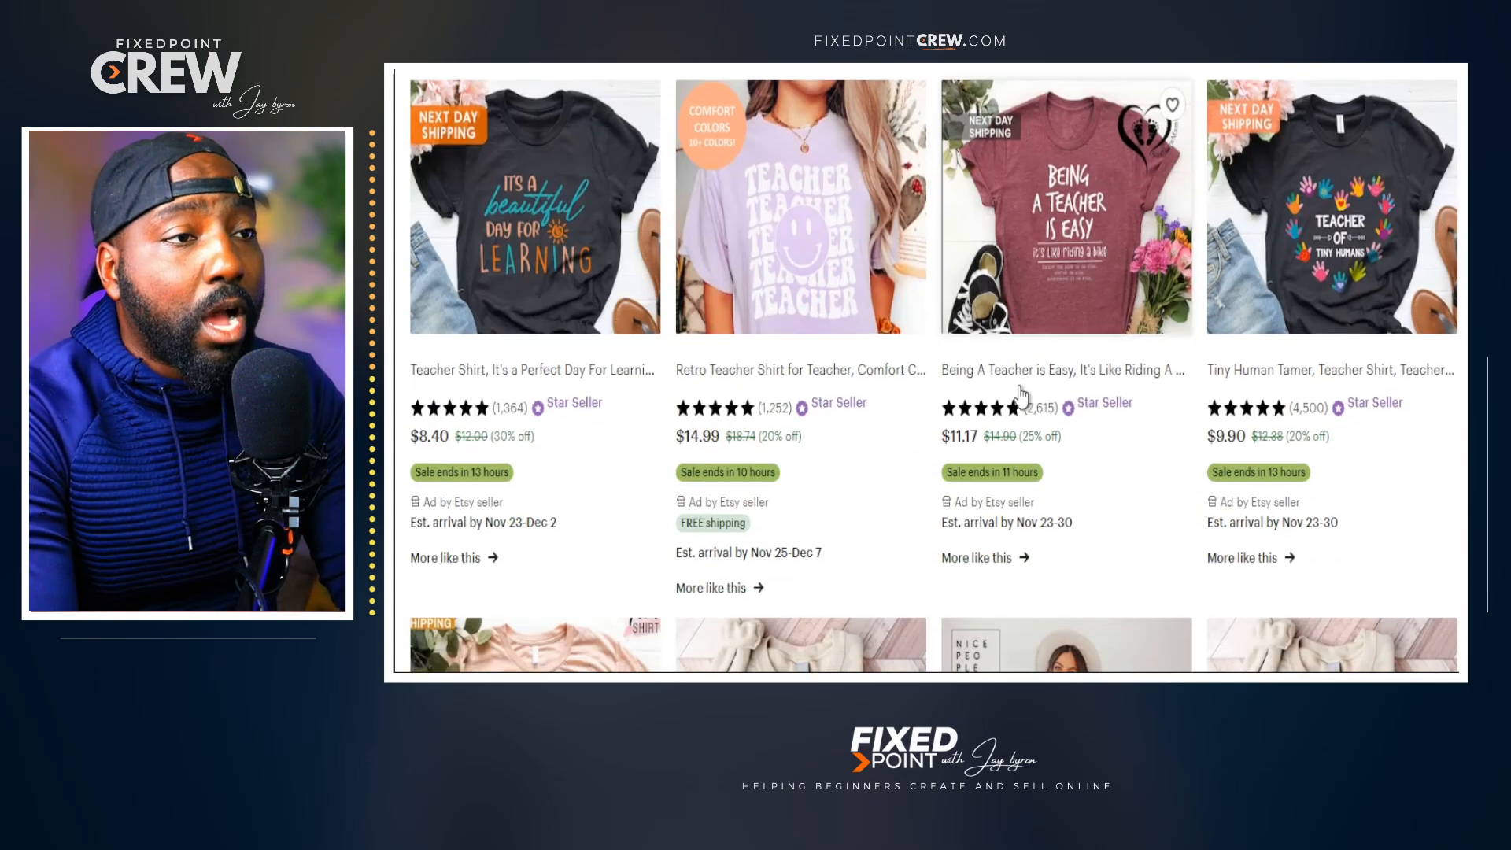
pyautogui.scroll(-9, 889, 371)
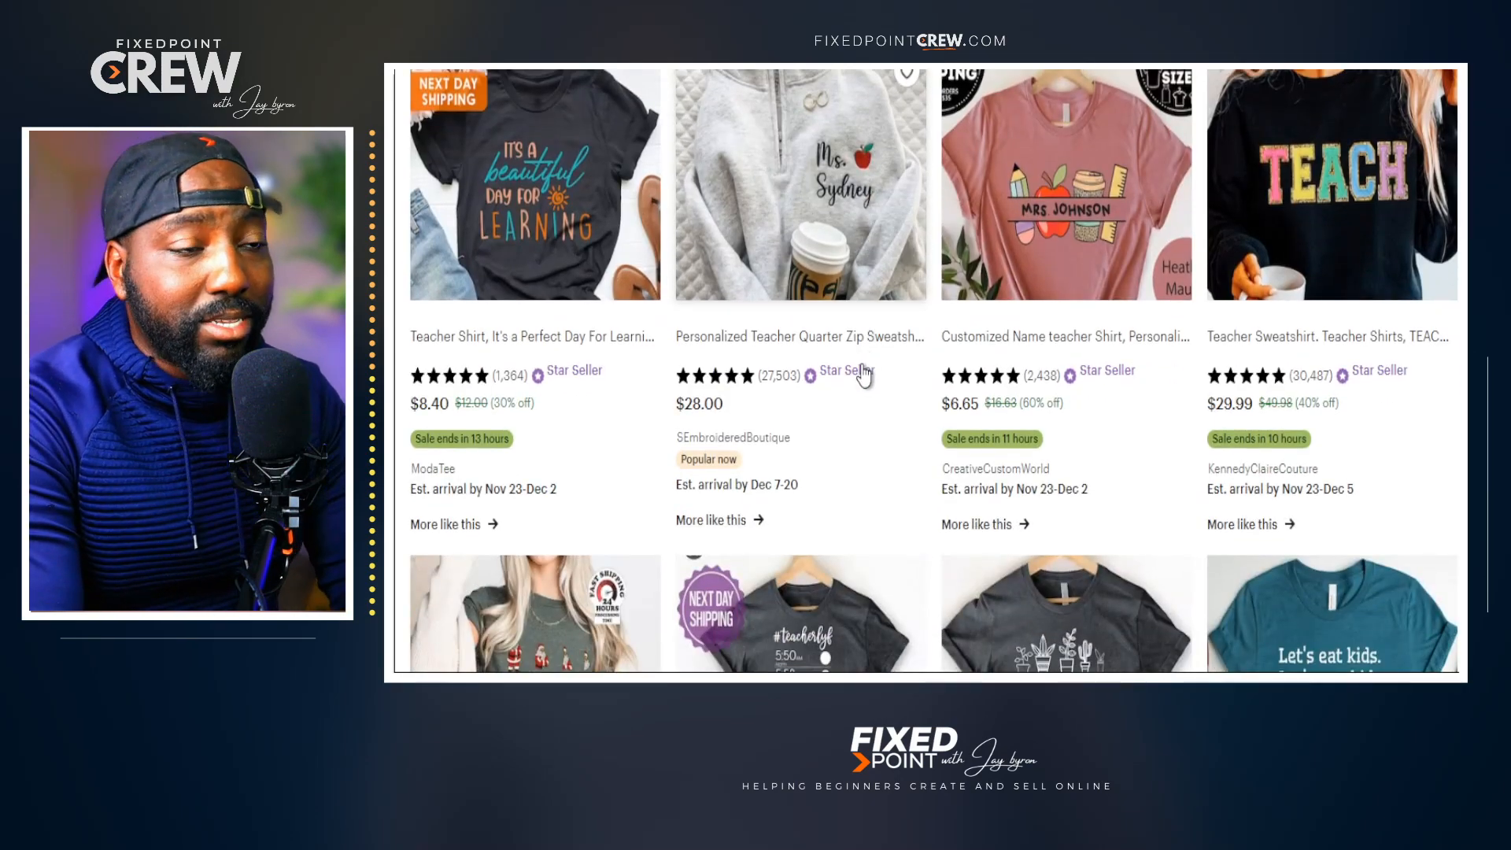
pyautogui.scroll(-5, 864, 375)
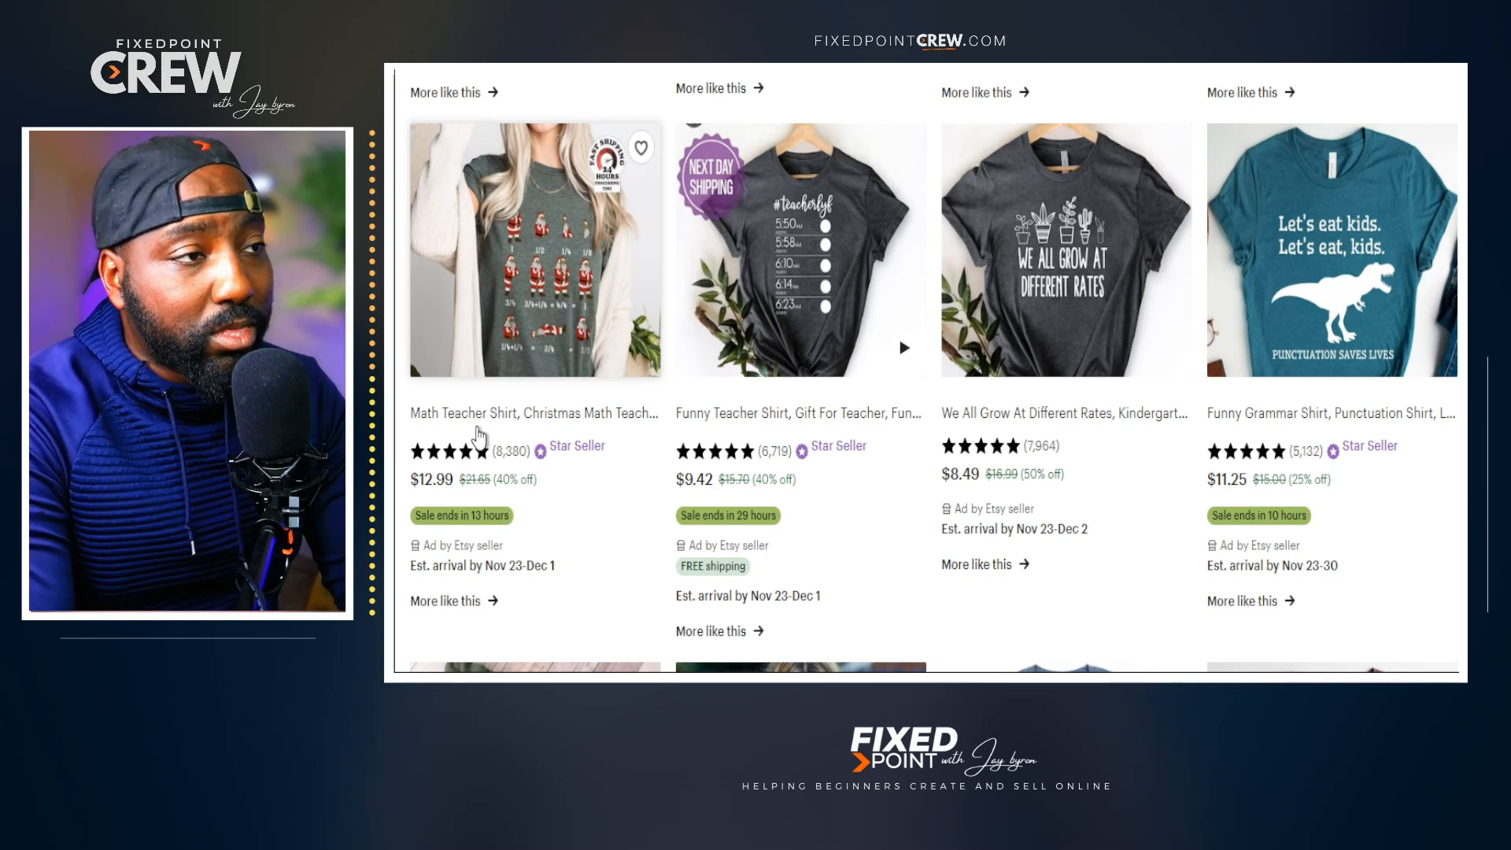
pyautogui.scroll(10, 458, 510)
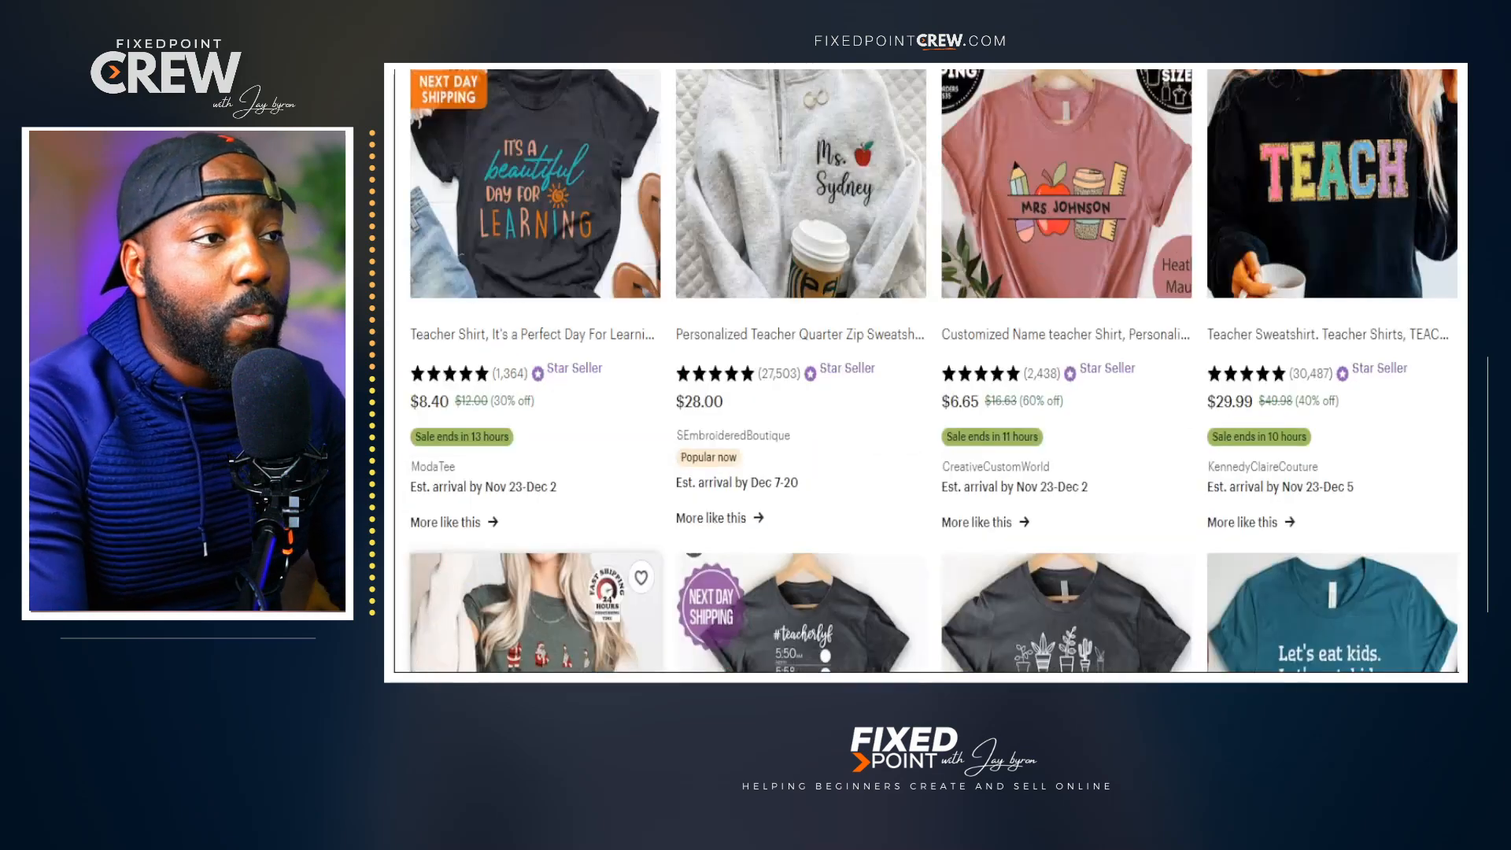
pyautogui.scroll(4, 928, 370)
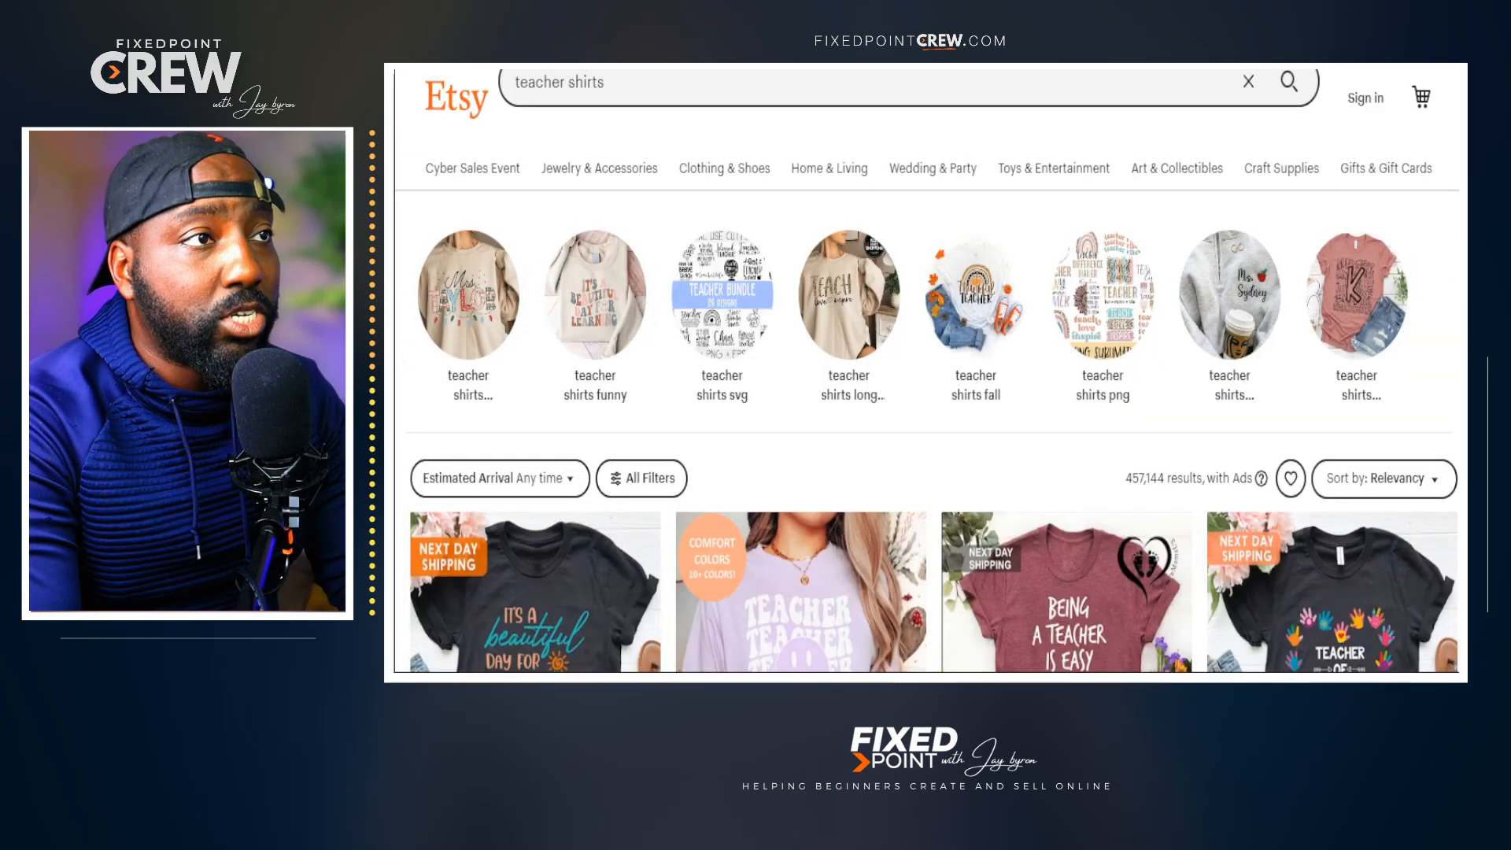
# - Narrow the Etsy search to "Math teacher shirts" and look through the resulting designs
pyautogui.click(512, 85)
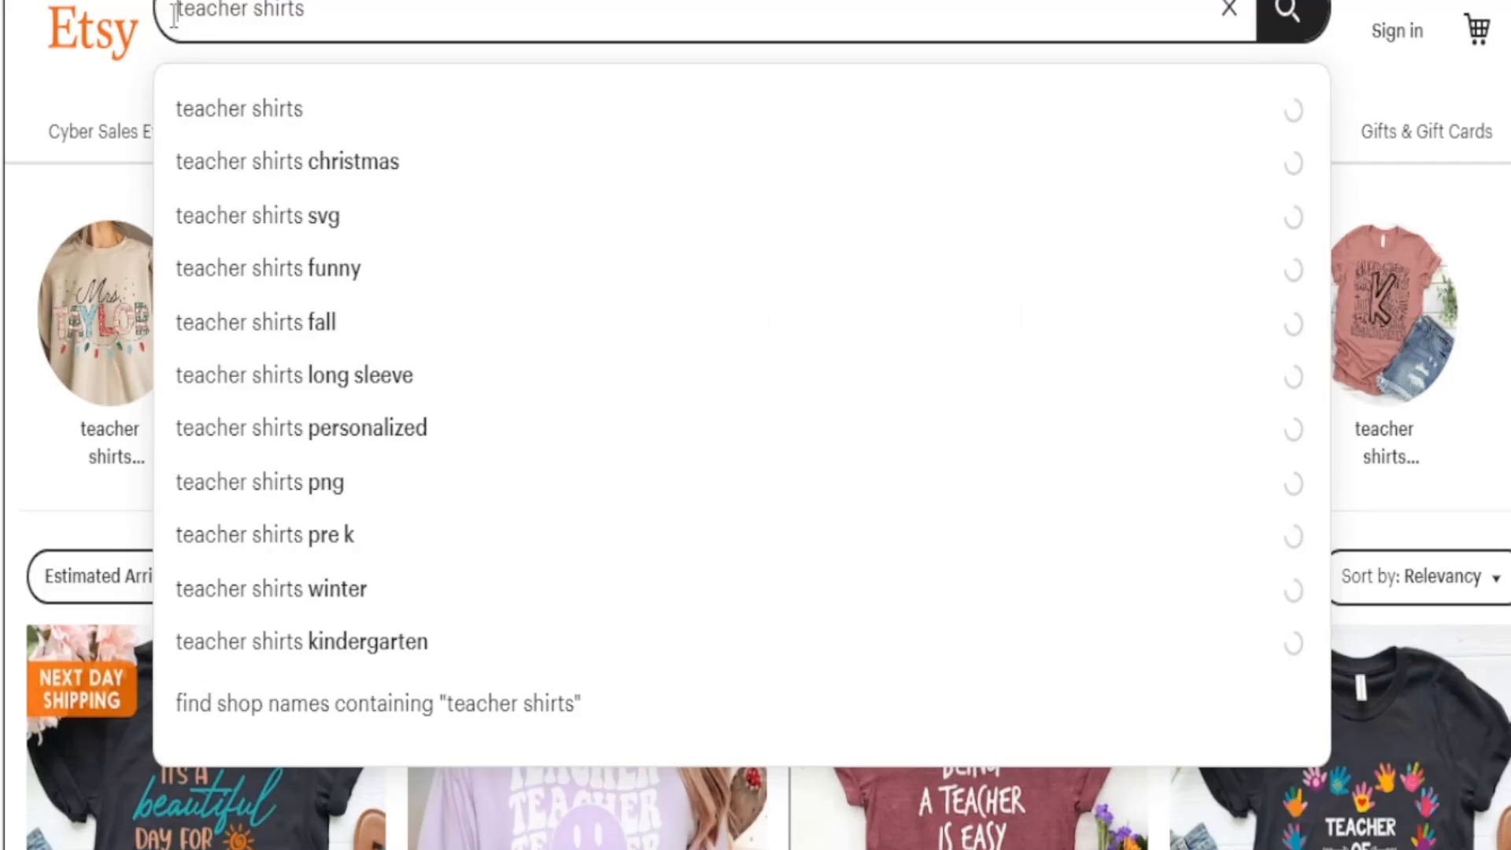
pyautogui.write('Math')
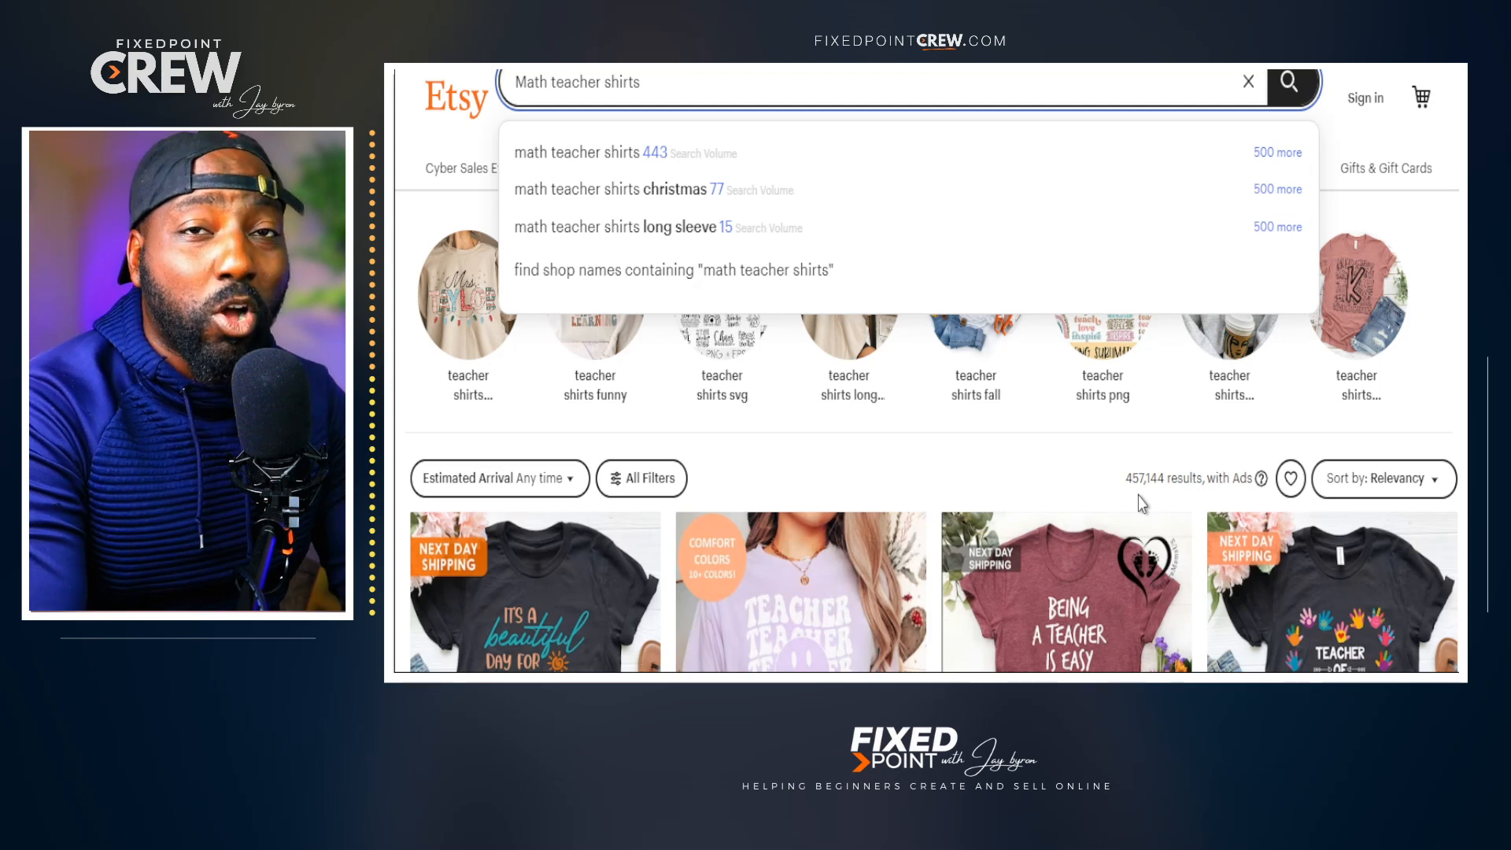
pyautogui.click(694, 91)
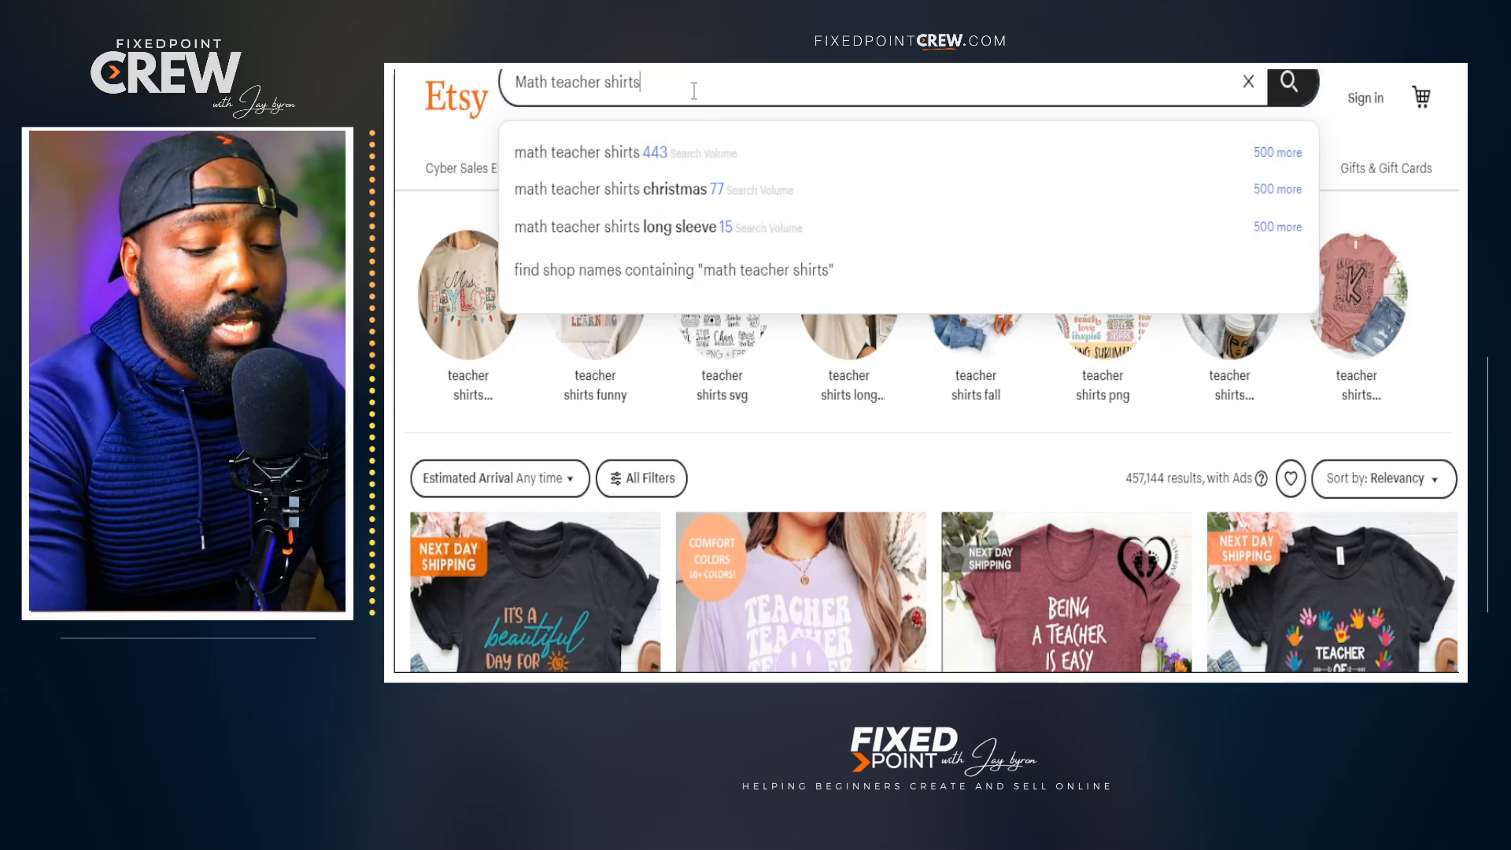
pyautogui.press('Return')
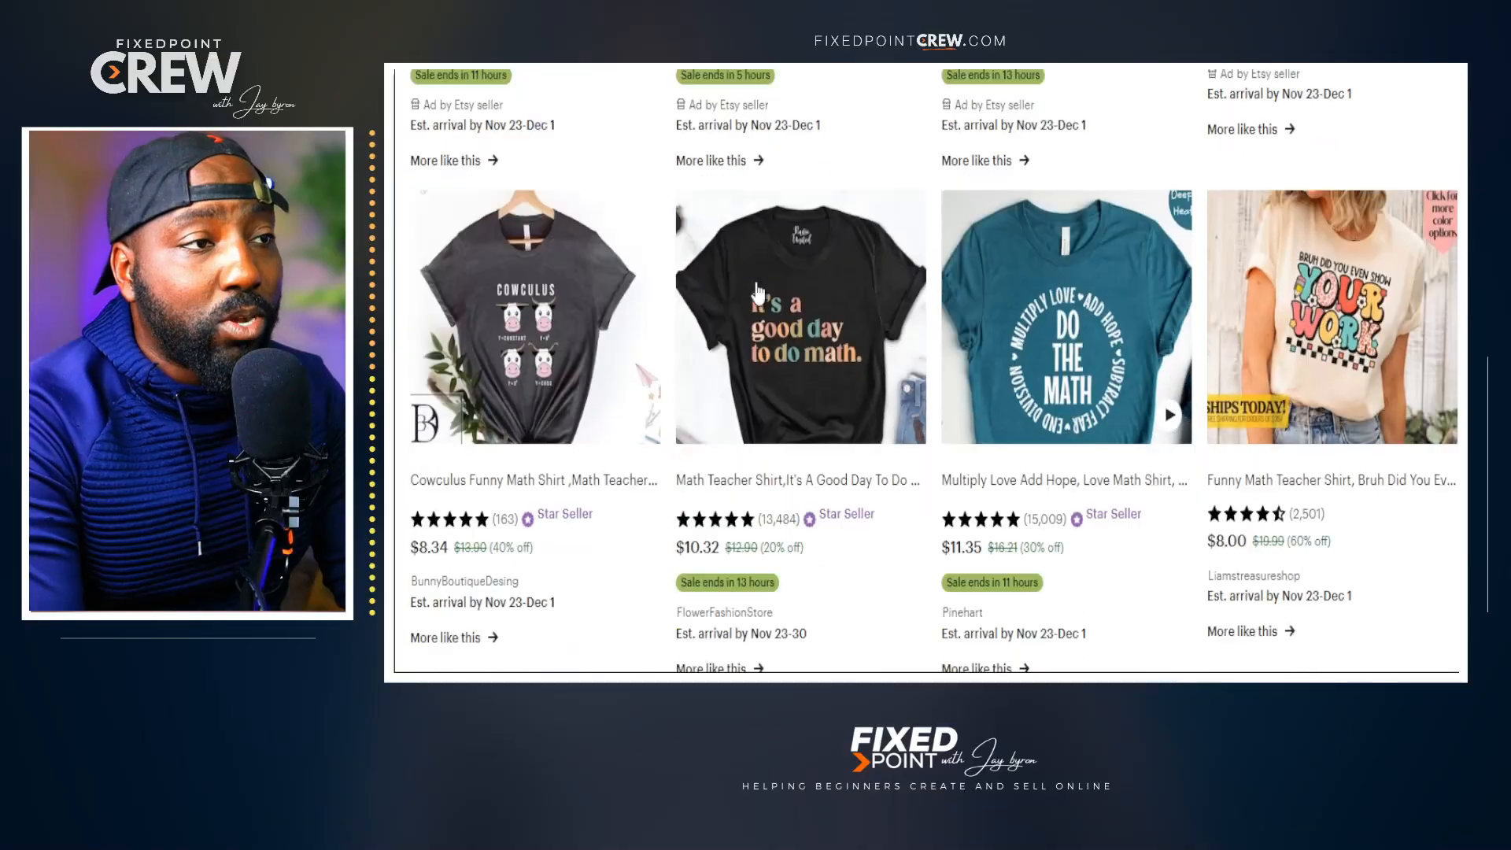
pyautogui.scroll(-10, 757, 294)
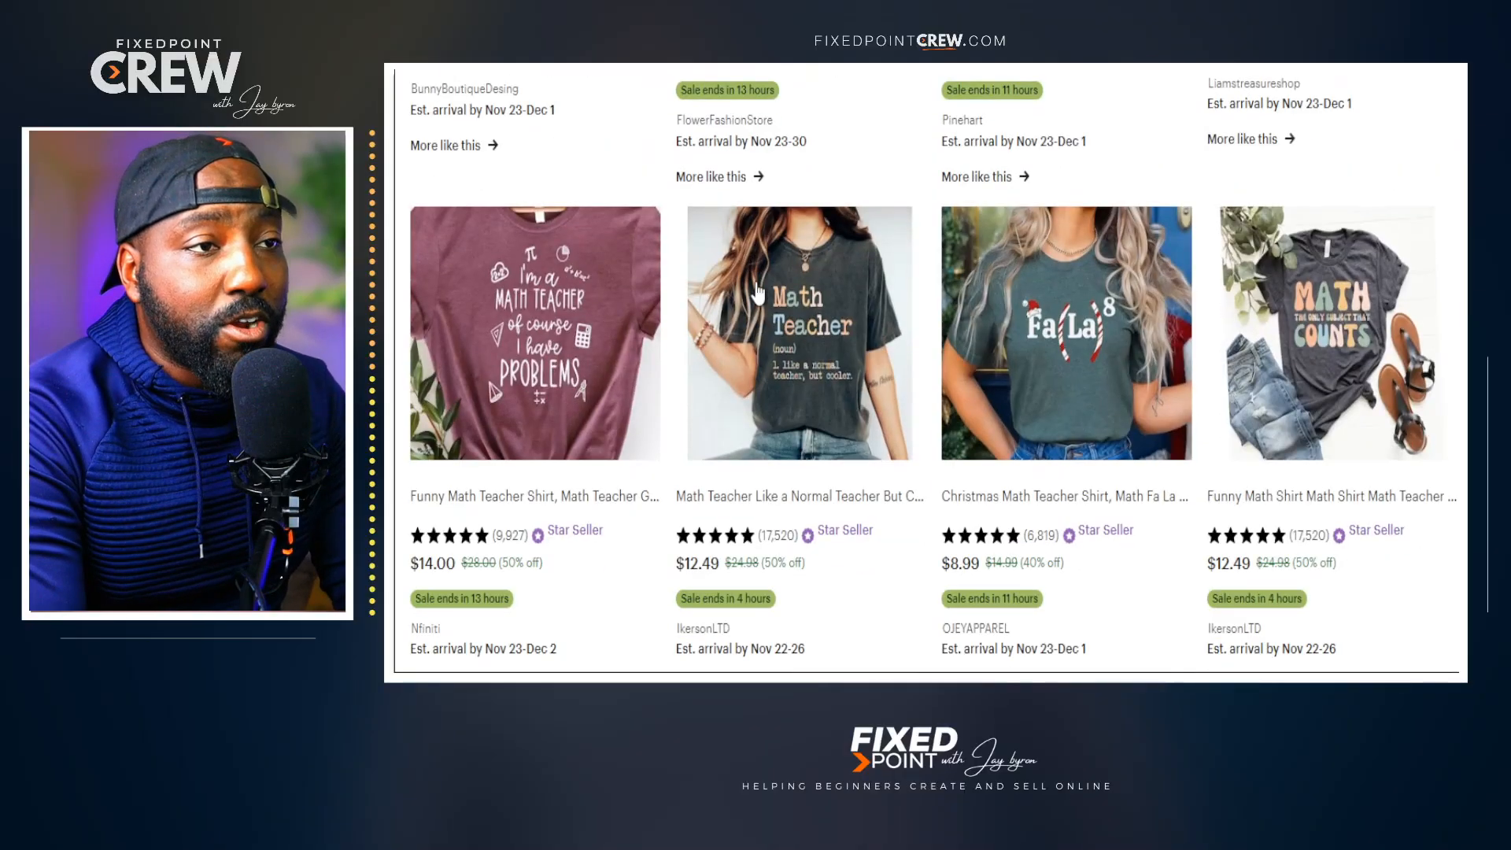
pyautogui.scroll(-10, 758, 293)
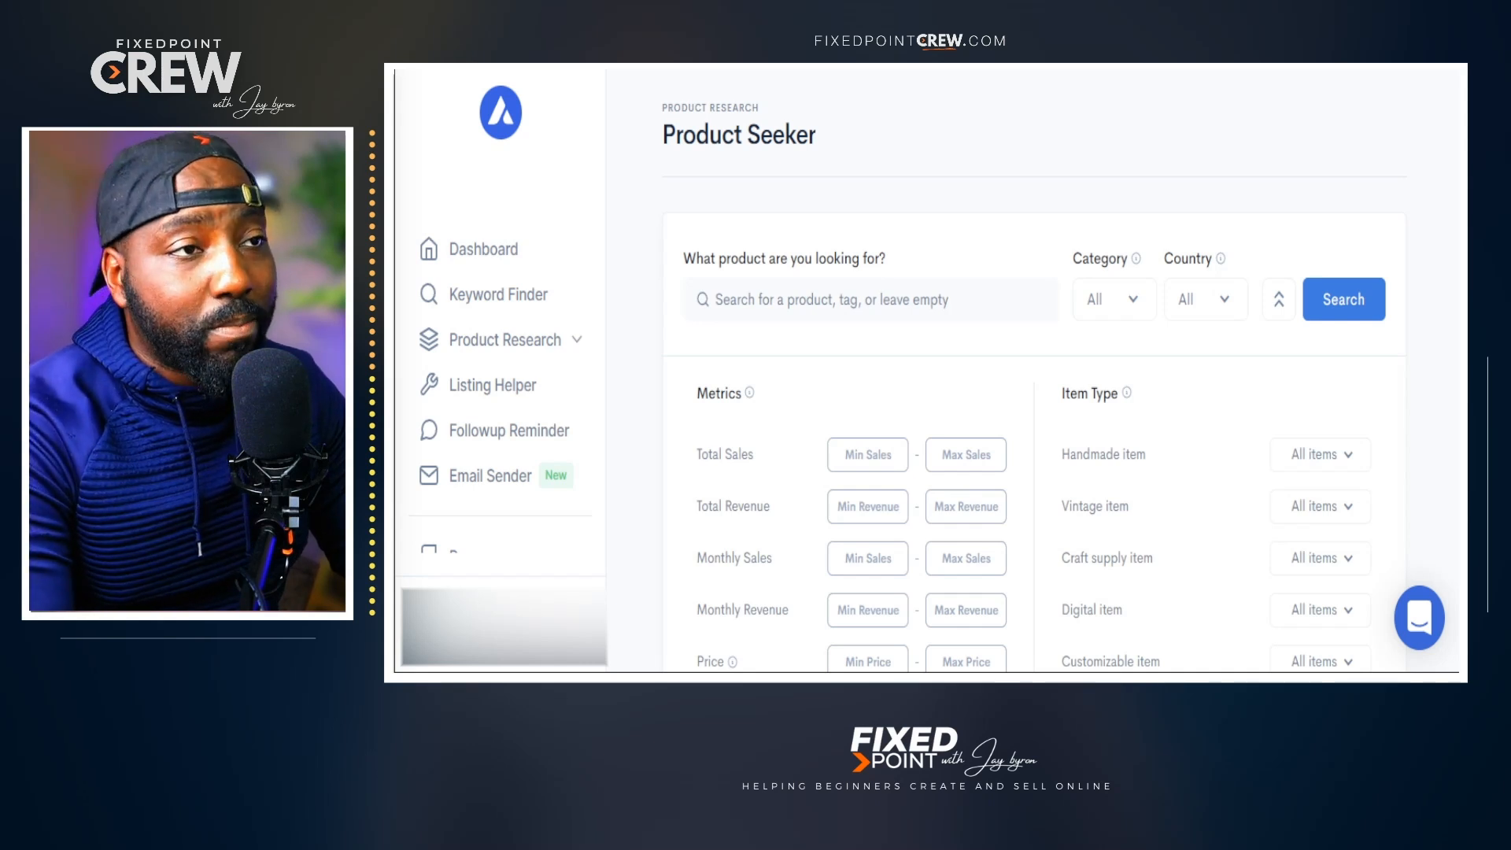
# - In Product Seeker, enter "Math teacher shirts" as the product and set minimum total sales to 30 and minimum monthly sales to 10
pyautogui.click(716, 301)
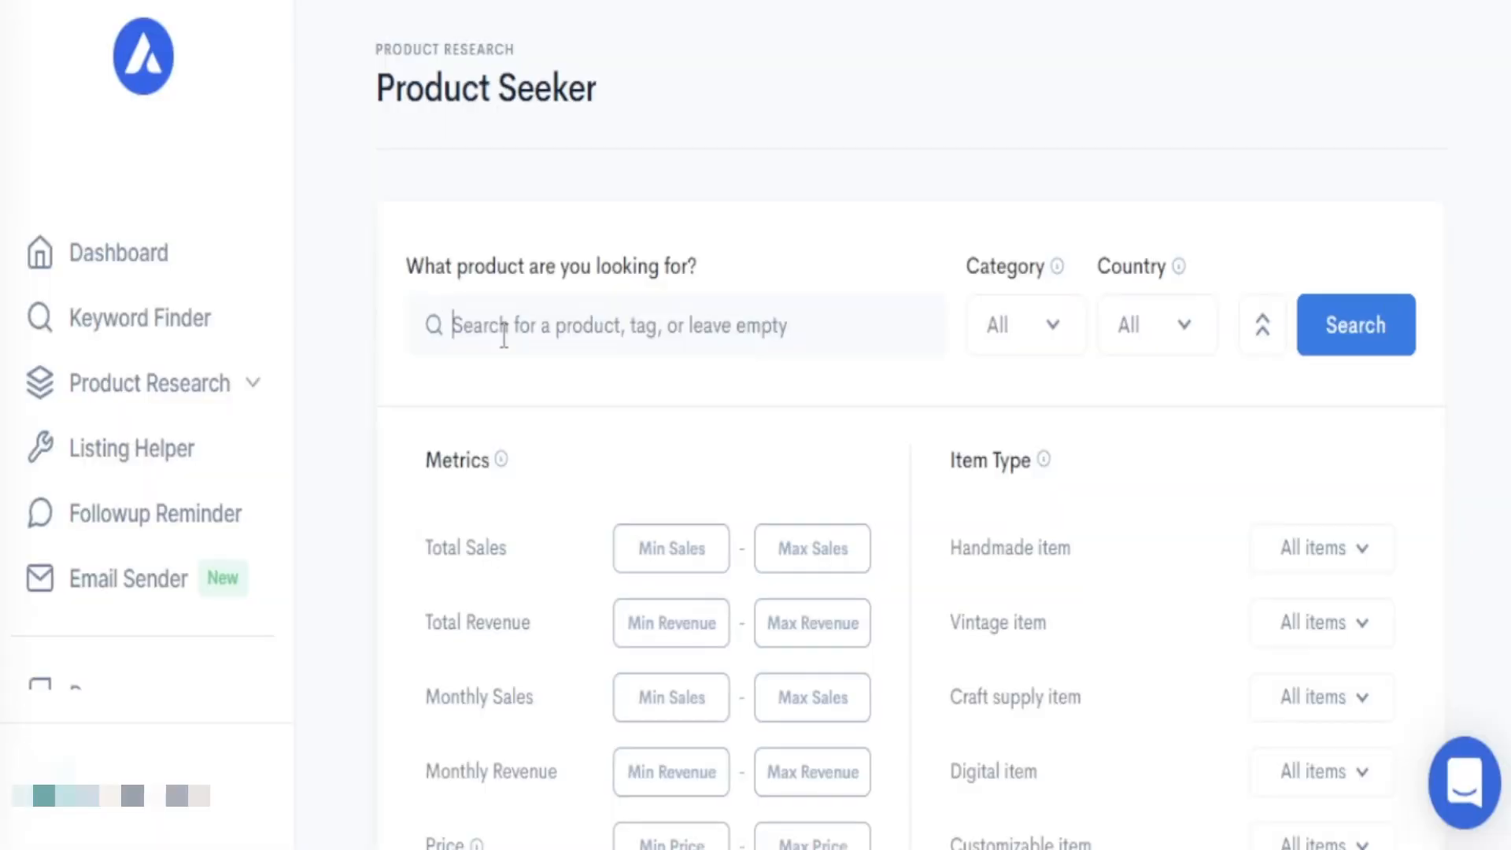
pyautogui.write('Math teacher shirts')
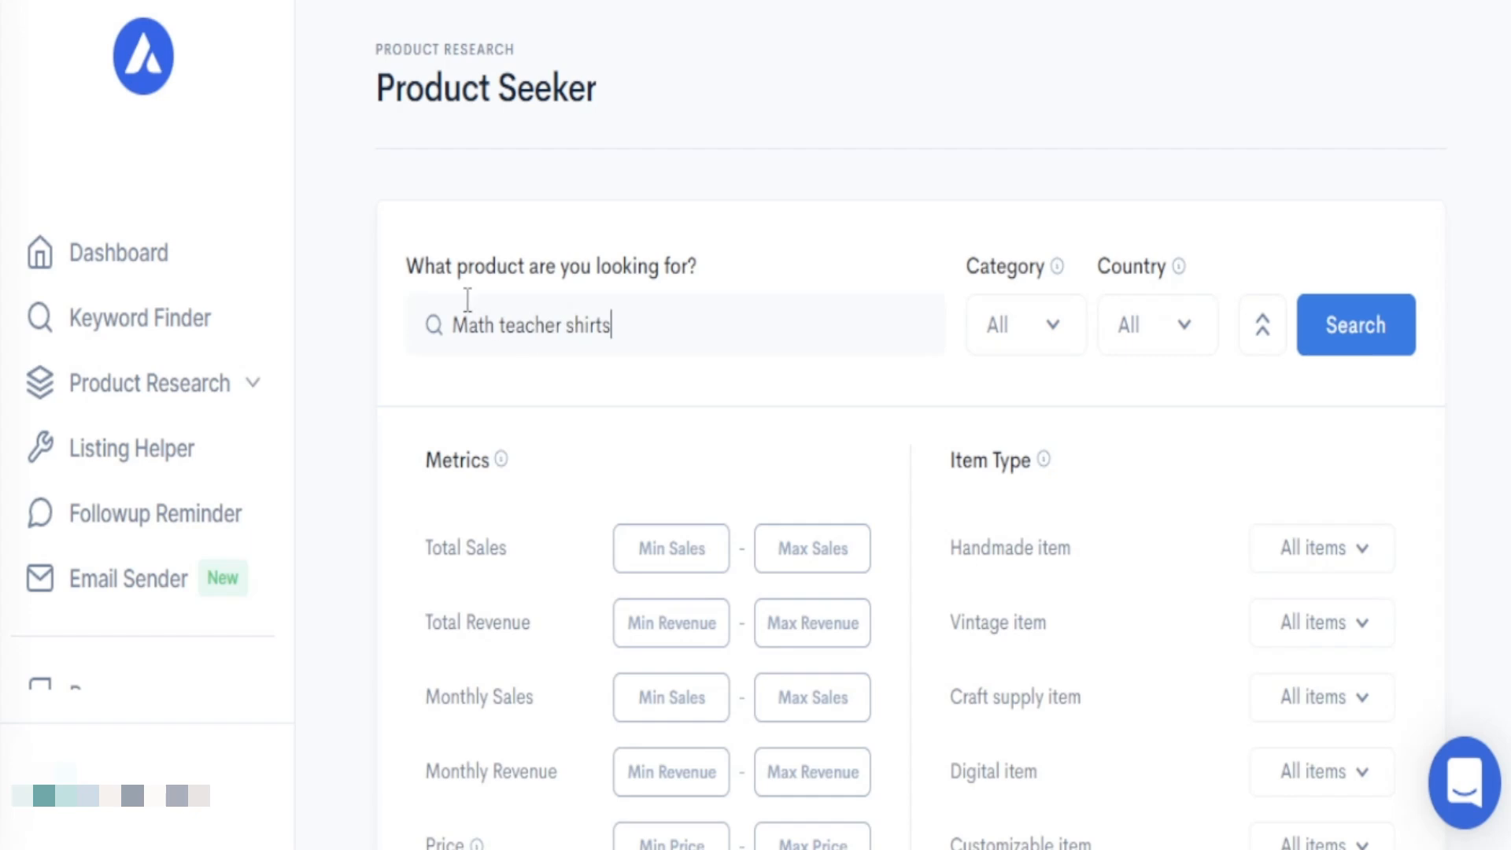
pyautogui.scroll(-2, 503, 472)
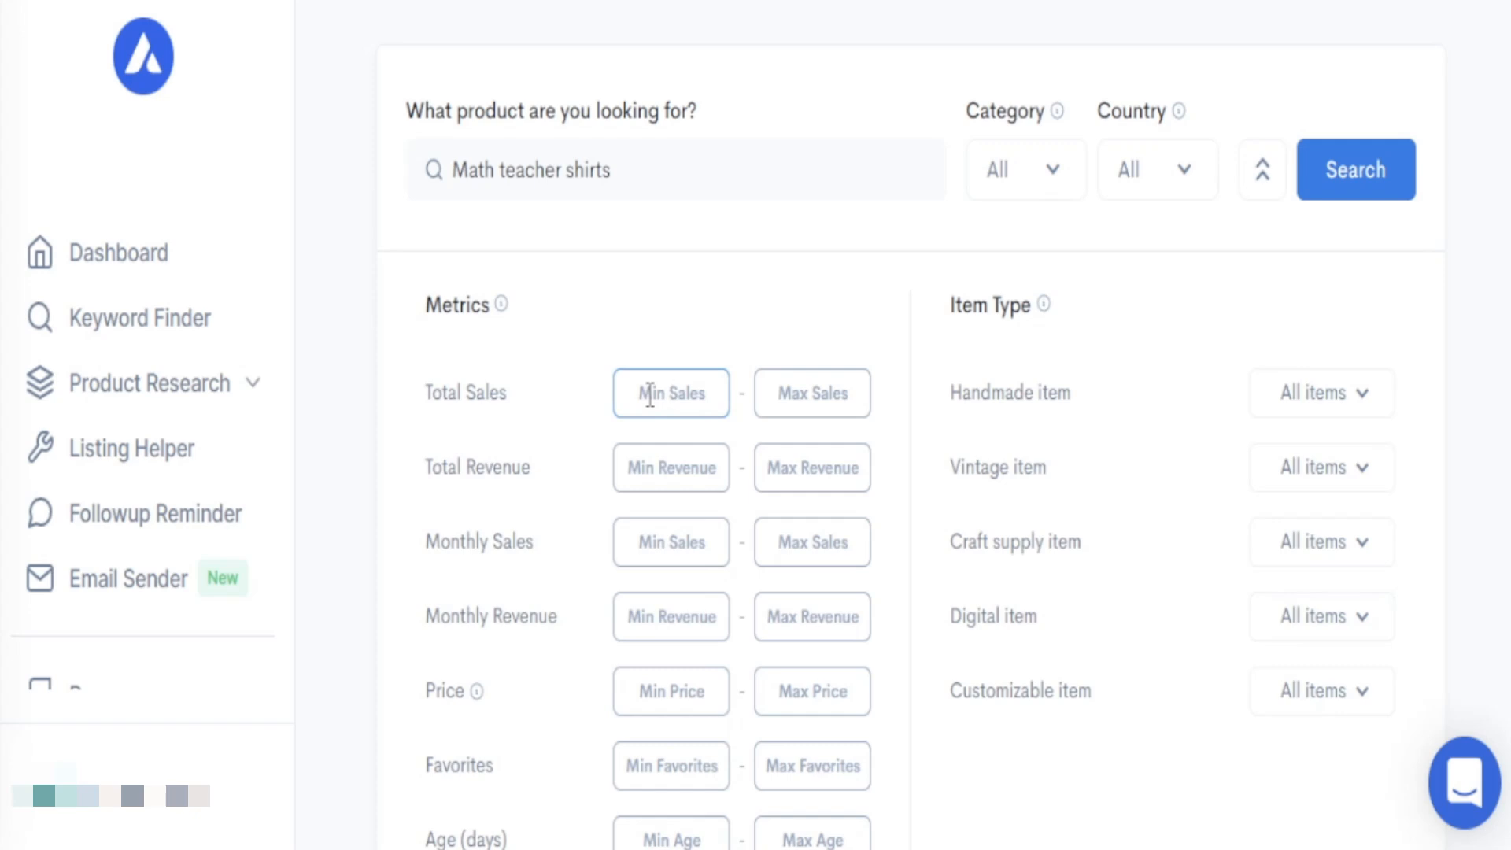
pyautogui.write('30')
pyautogui.click(656, 557)
pyautogui.write('10')
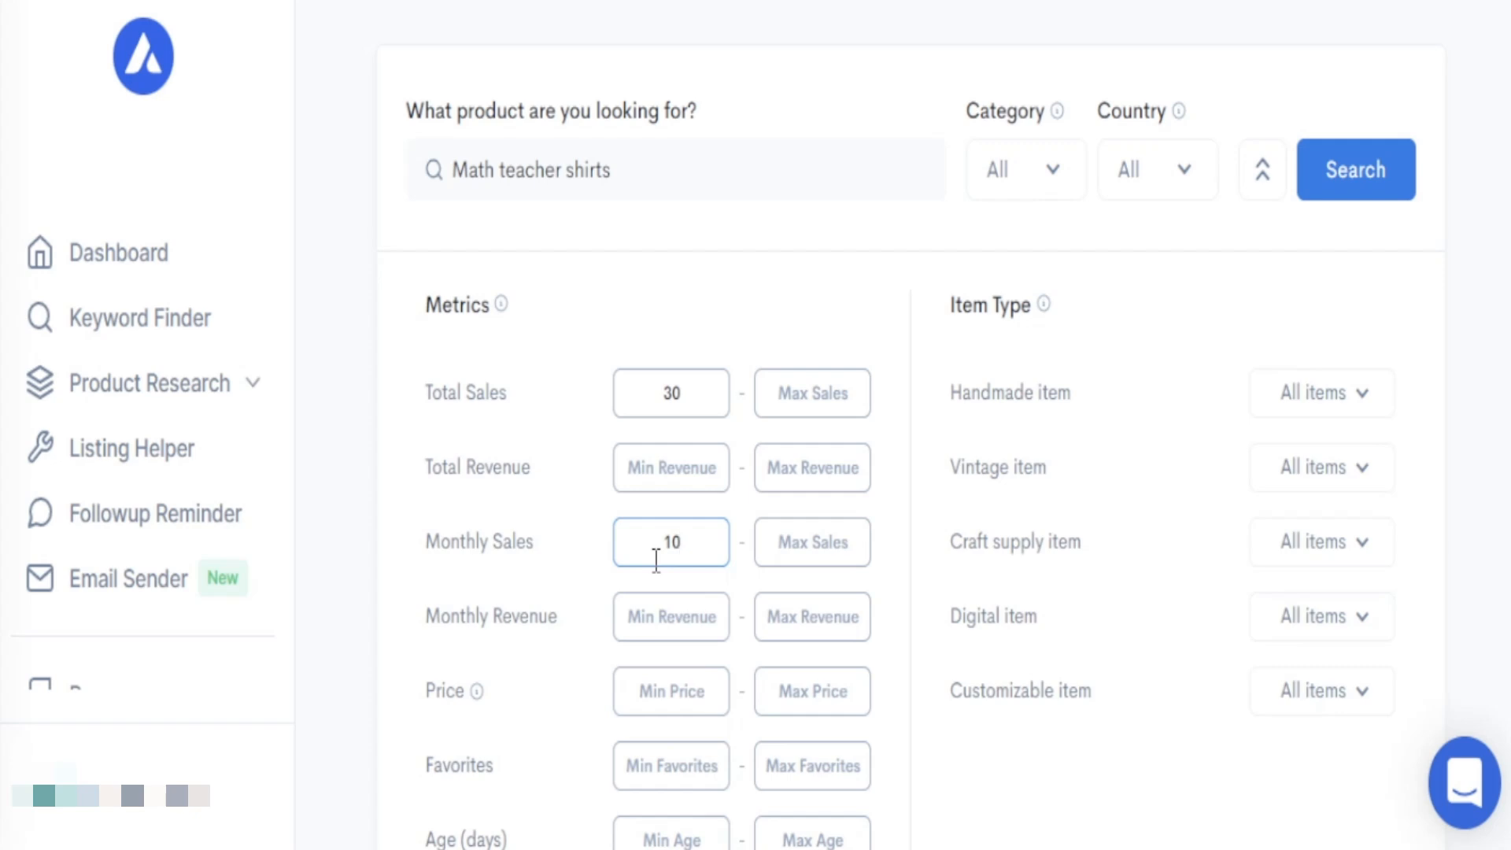
# - Limit the listing age to a maximum of 1095 days, set the category to Clothing, and run the product search
pyautogui.scroll(-5, 816, 600)
pyautogui.click(810, 375)
pyautogui.write('1095')
pyautogui.scroll(5, 1079, 310)
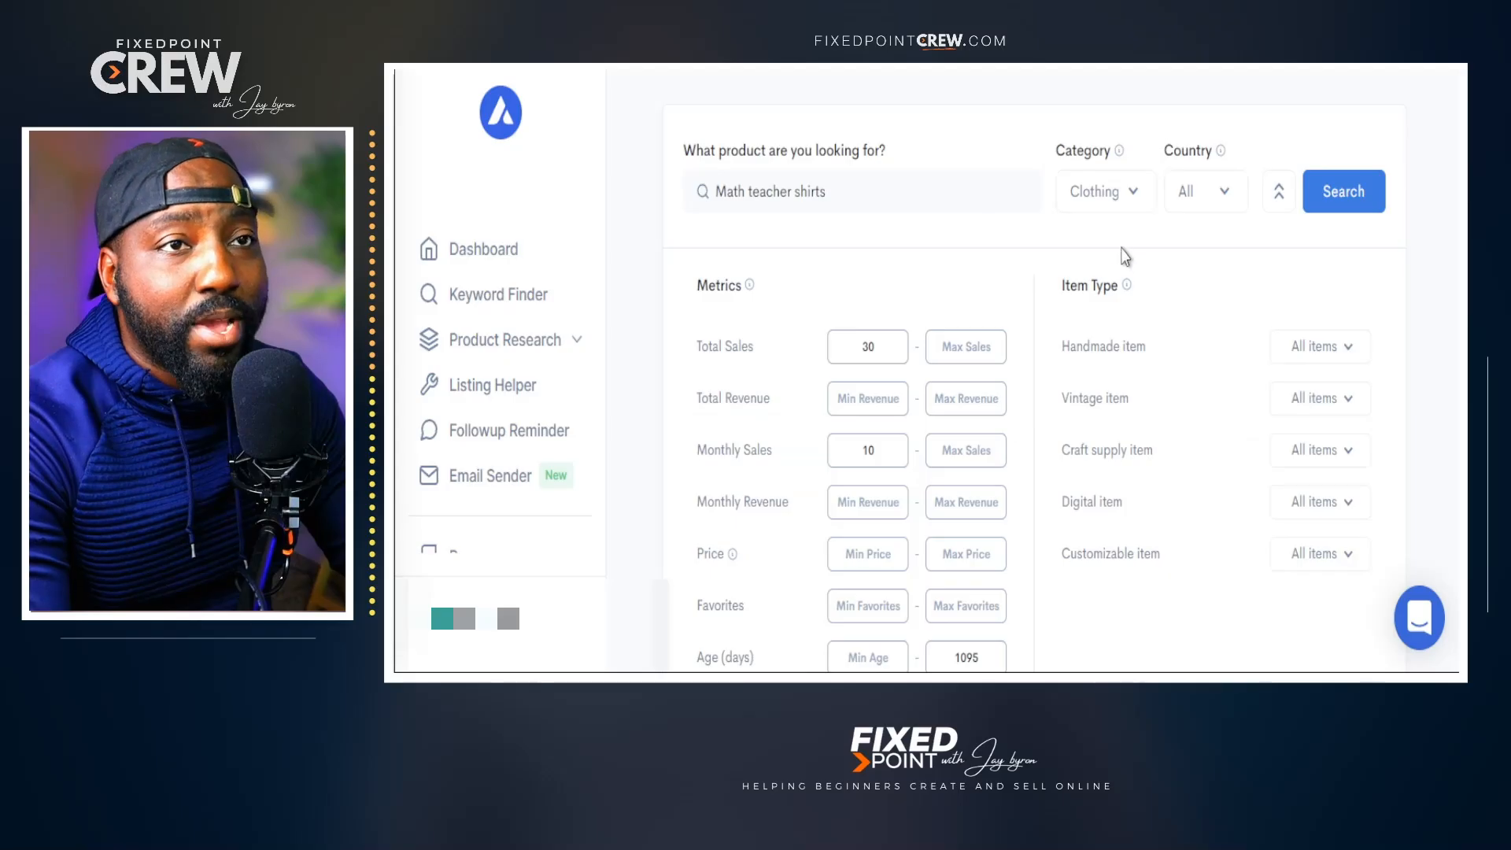
pyautogui.moveTo(1119, 151)
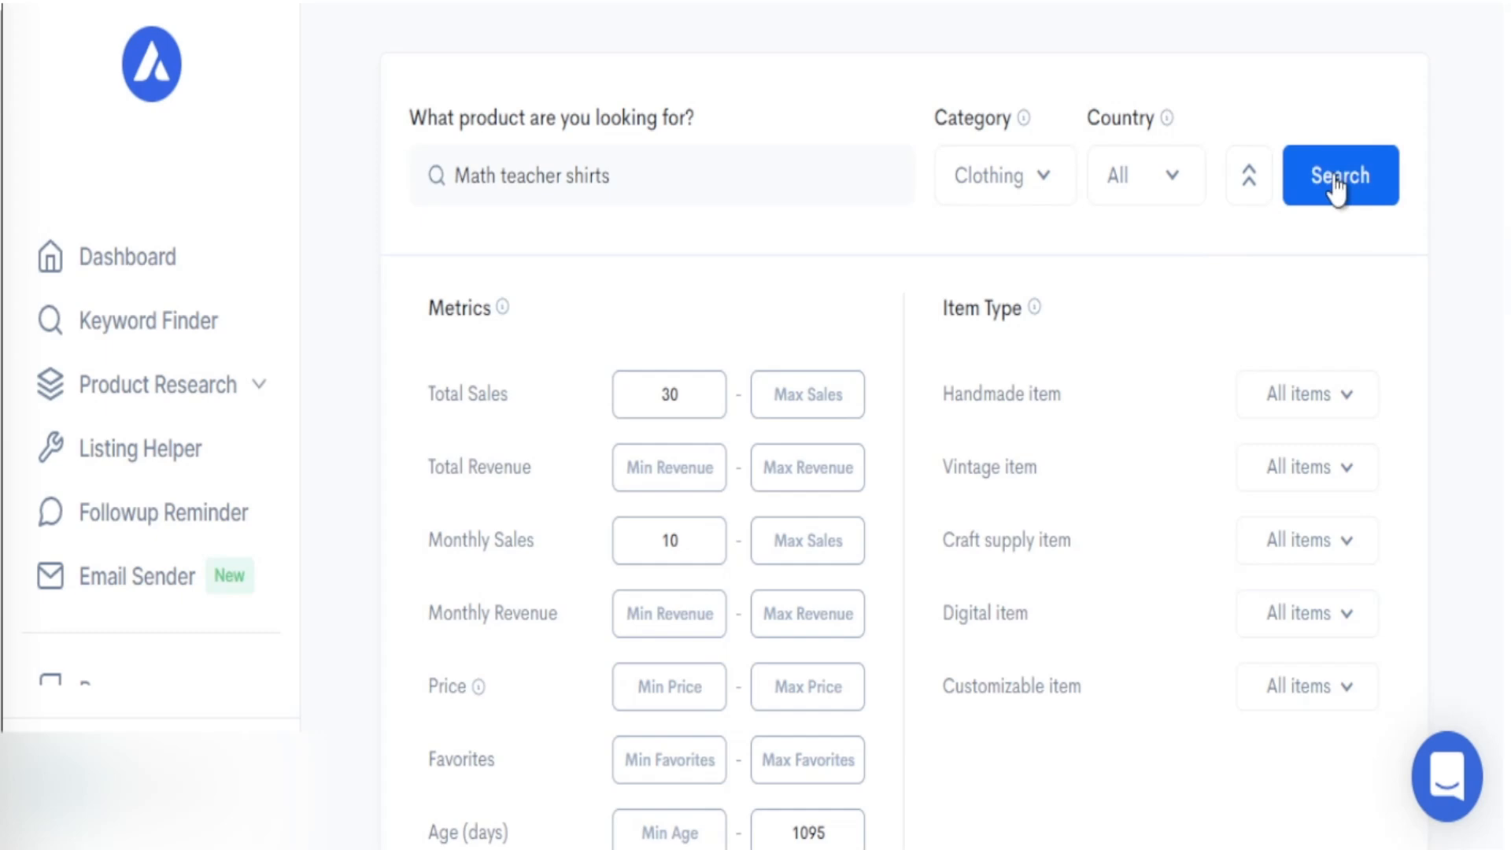
pyautogui.click(1342, 194)
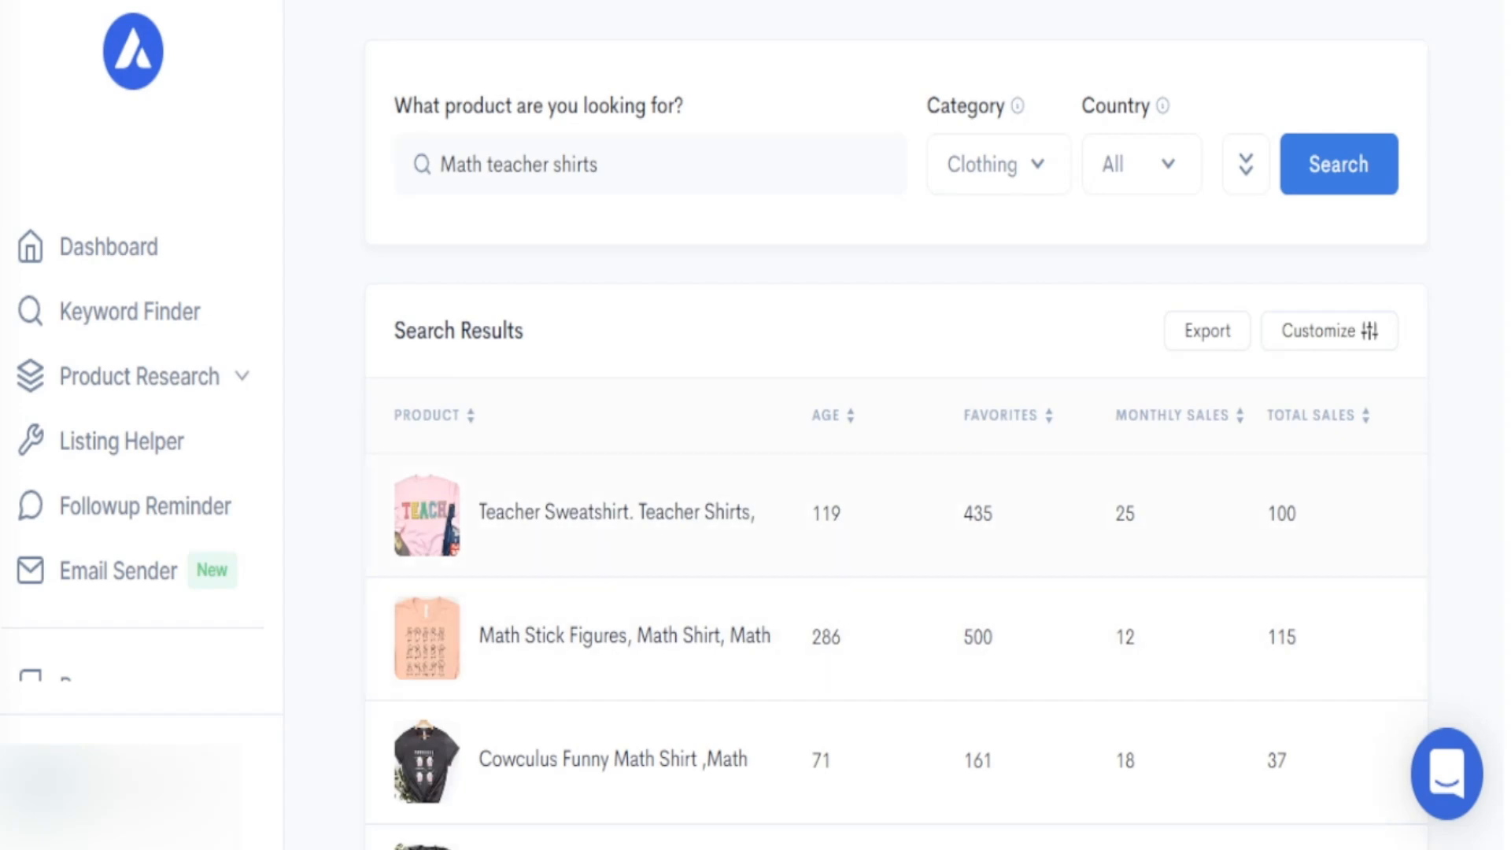
# - Load more search results and examine the math teacher shirts' designs, ages, favorites, monthly sales and total sales
pyautogui.scroll(-10, 896, 441)
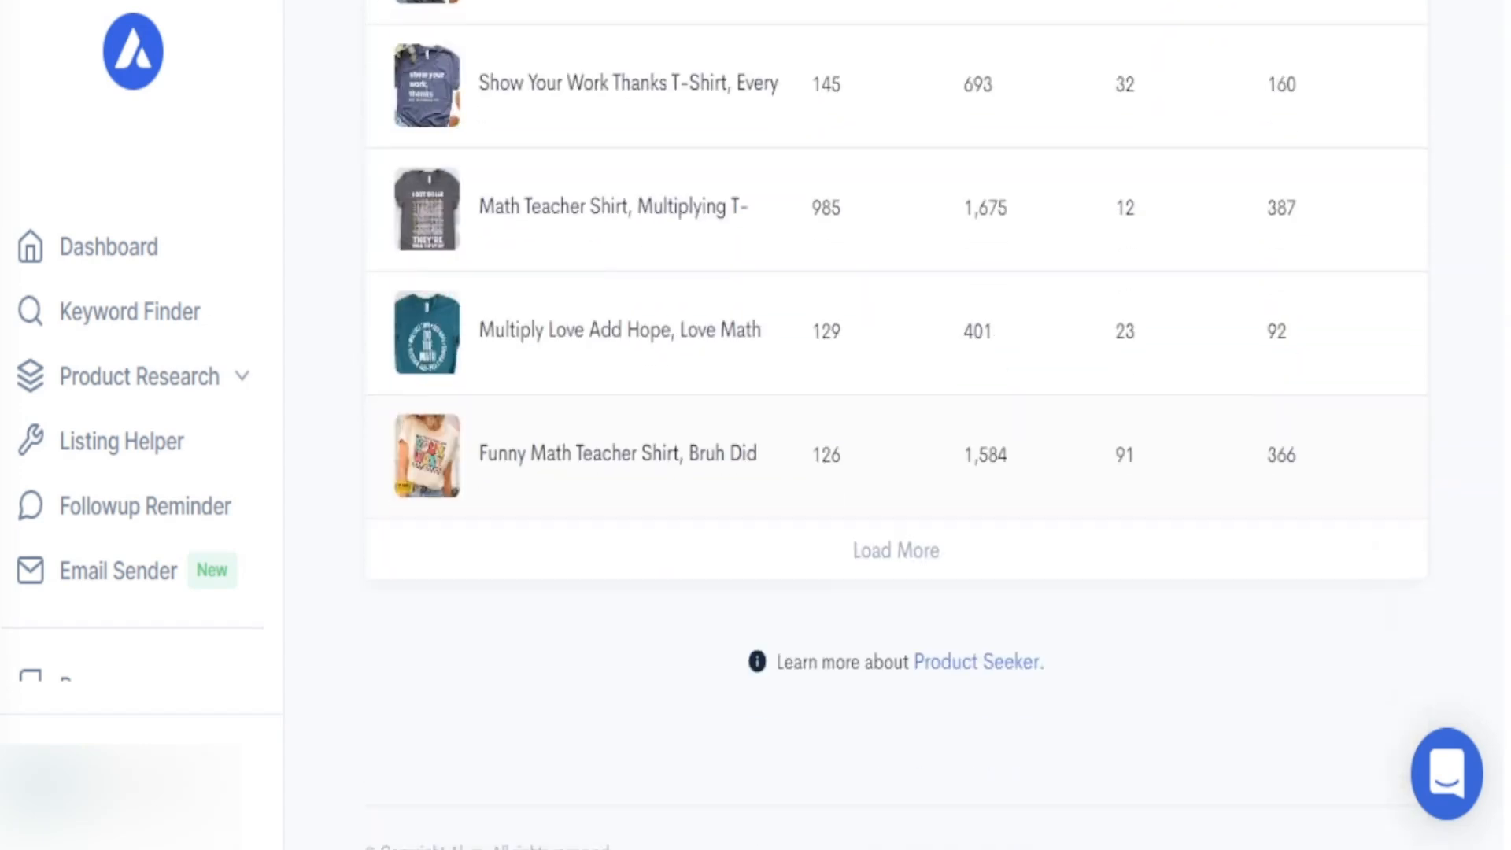
pyautogui.click(932, 551)
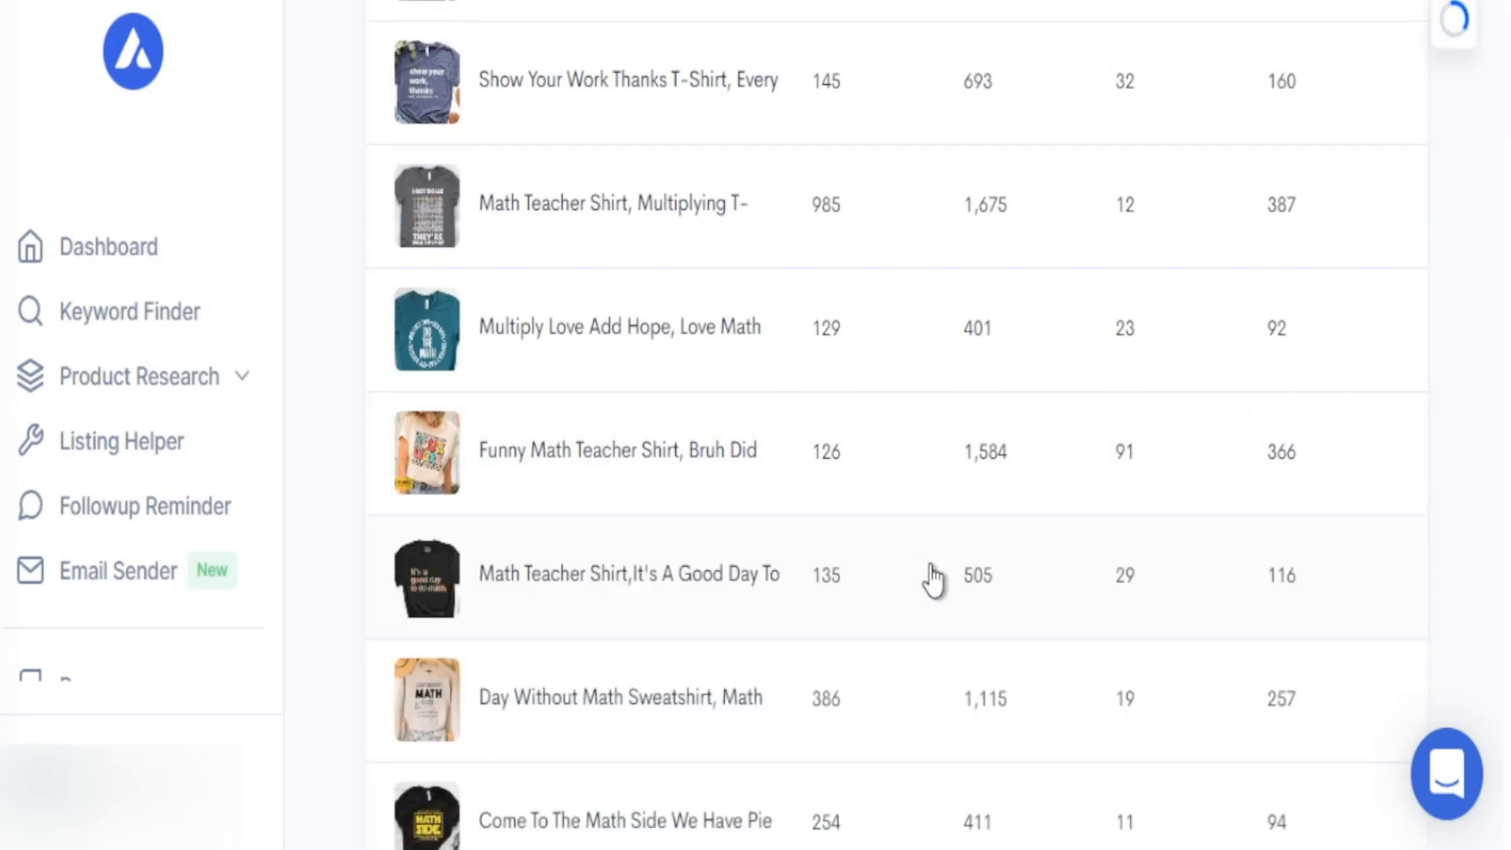
pyautogui.scroll(-9, 933, 580)
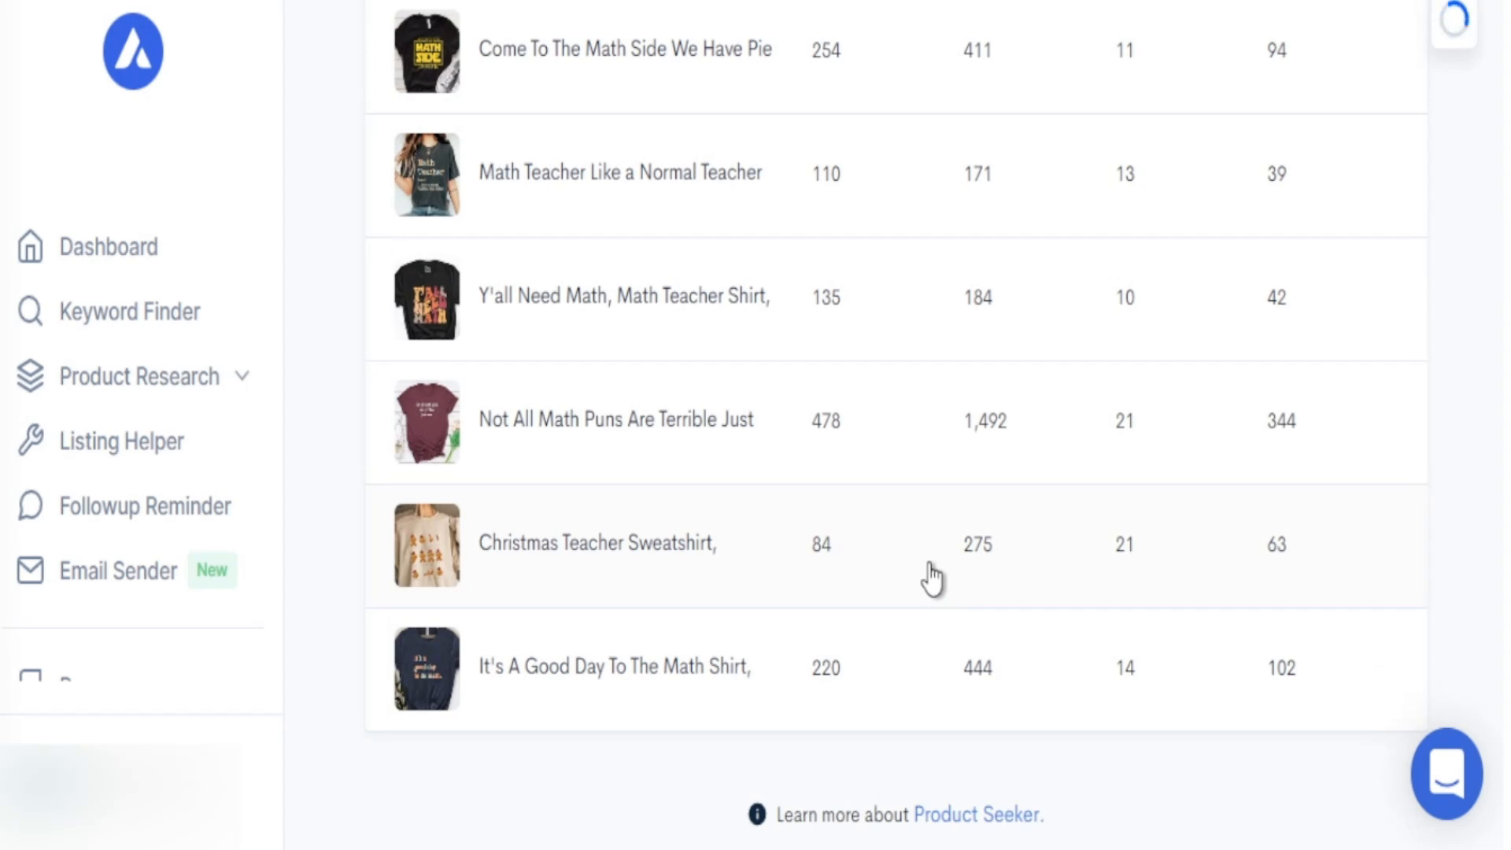
pyautogui.scroll(-4, 933, 581)
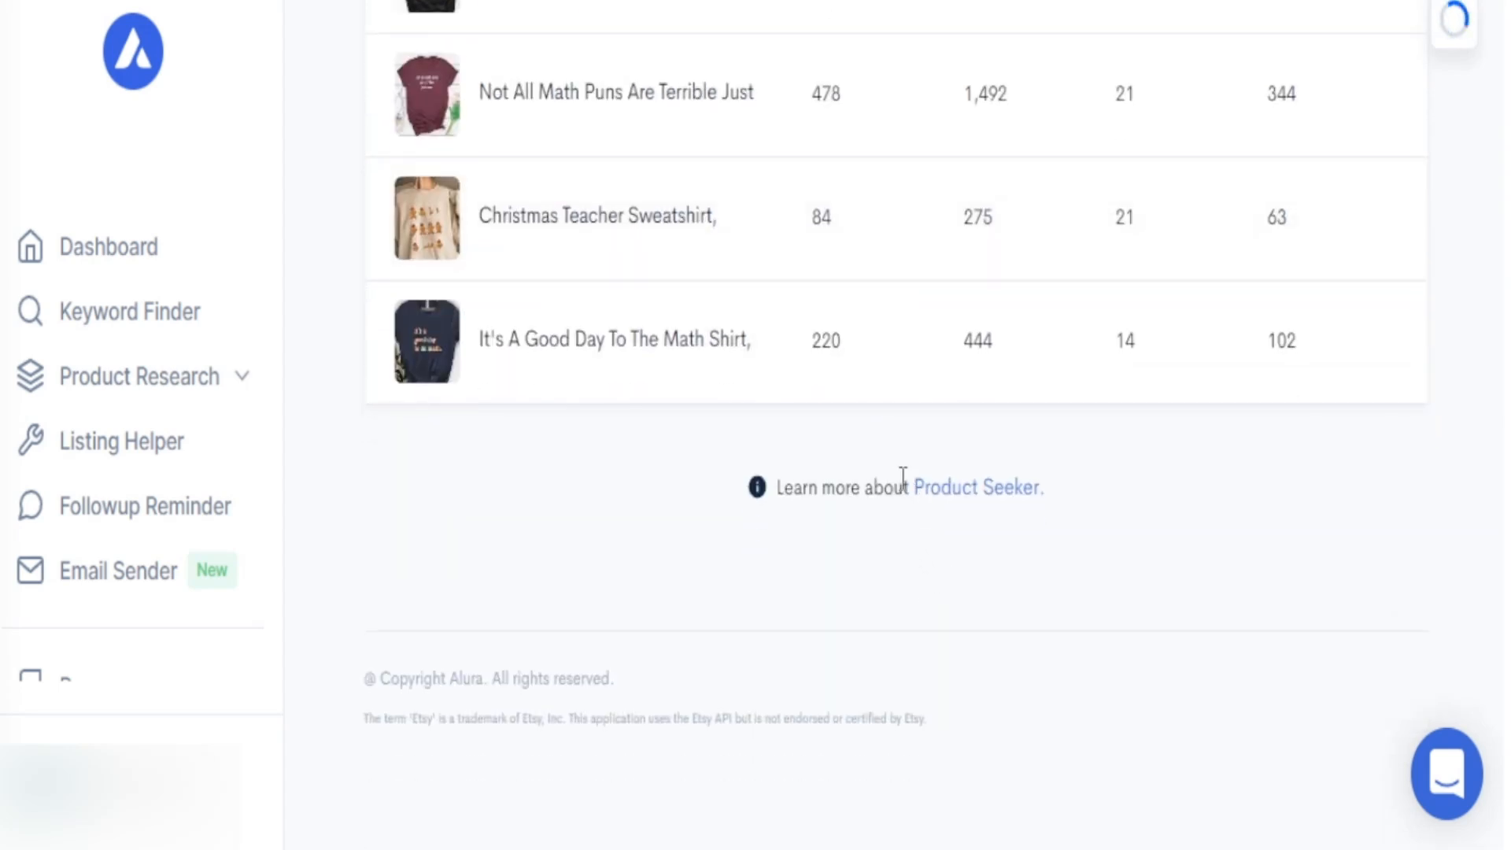
pyautogui.scroll(4, 897, 484)
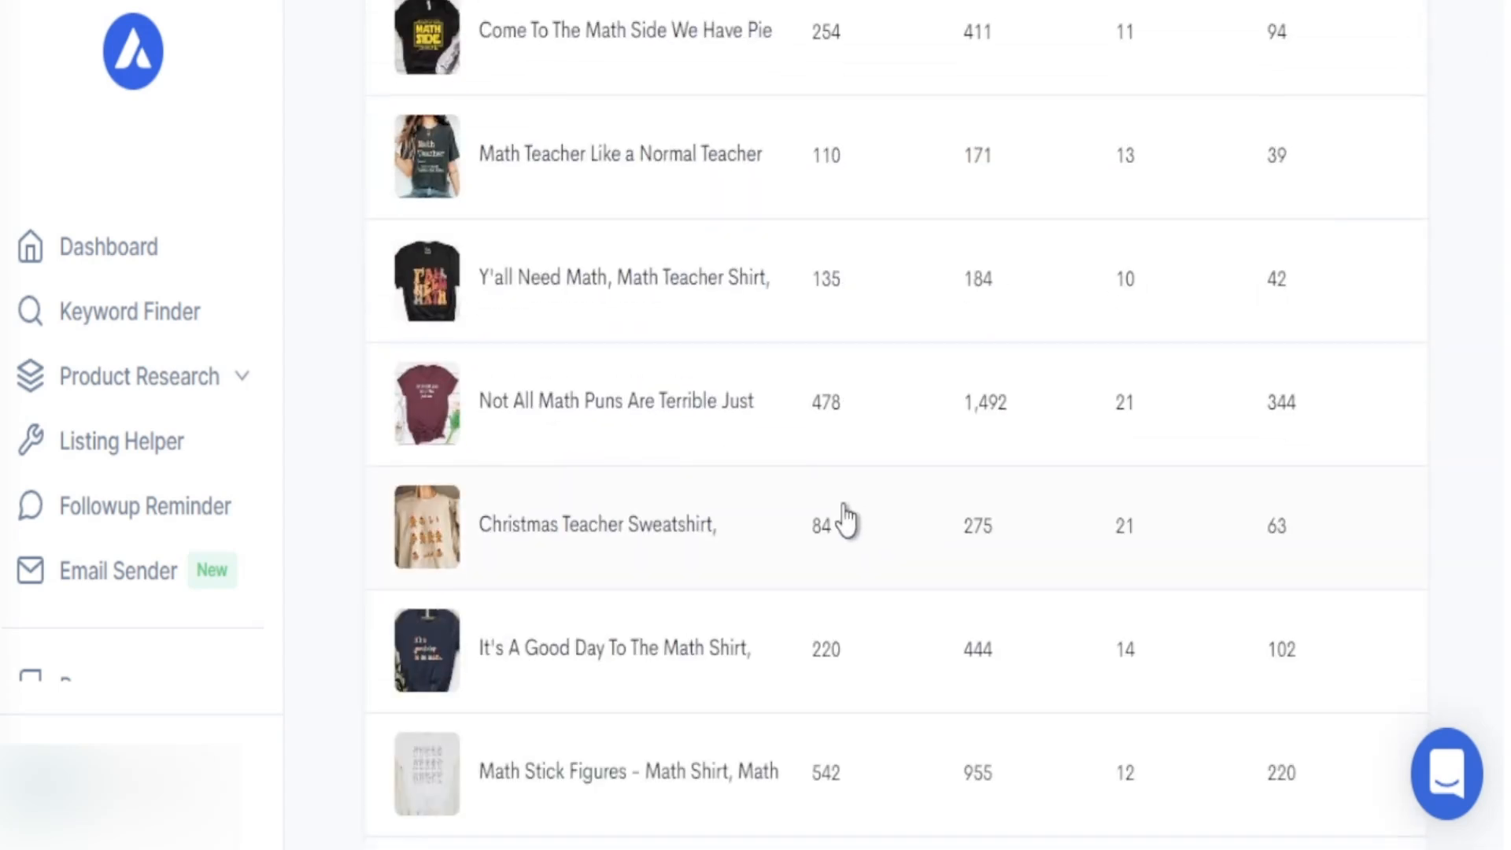
pyautogui.scroll(-4, 847, 523)
pyautogui.scroll(-8, 847, 520)
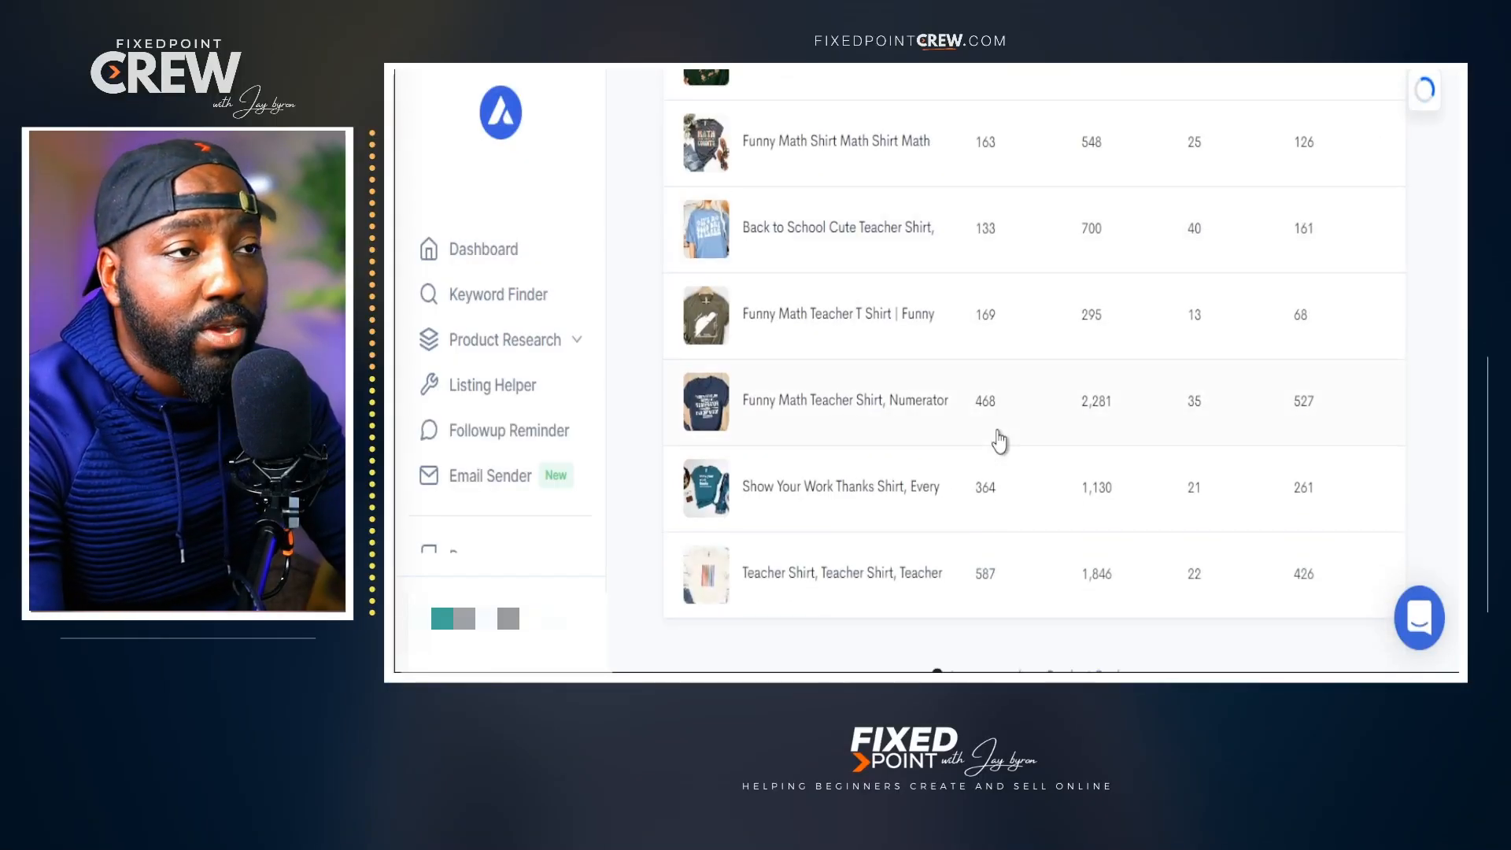
pyautogui.scroll(-1, 997, 440)
pyautogui.scroll(-2, 995, 440)
pyautogui.scroll(9, 910, 421)
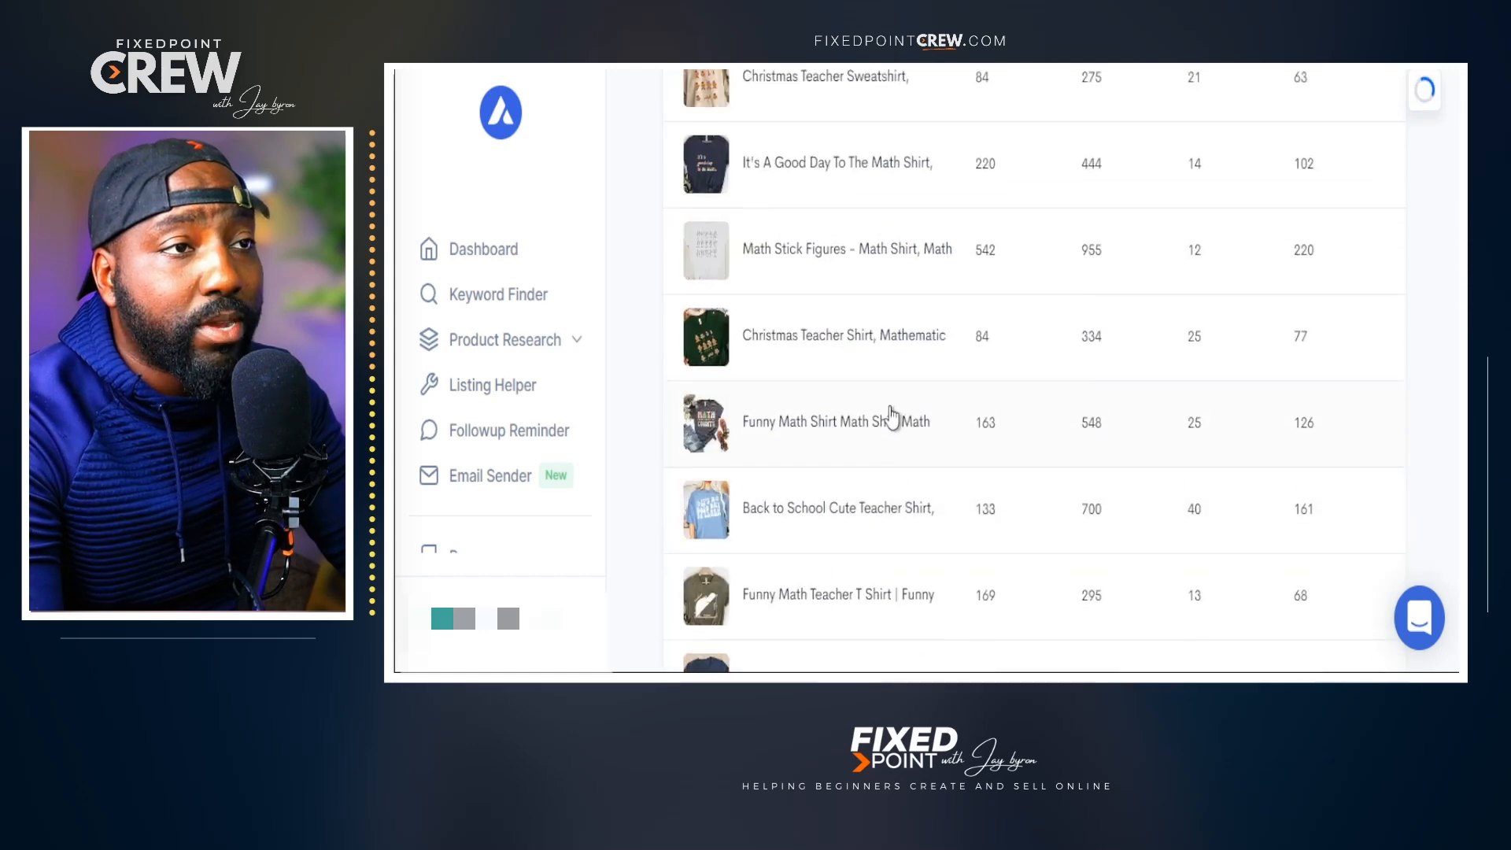
pyautogui.scroll(1, 883, 416)
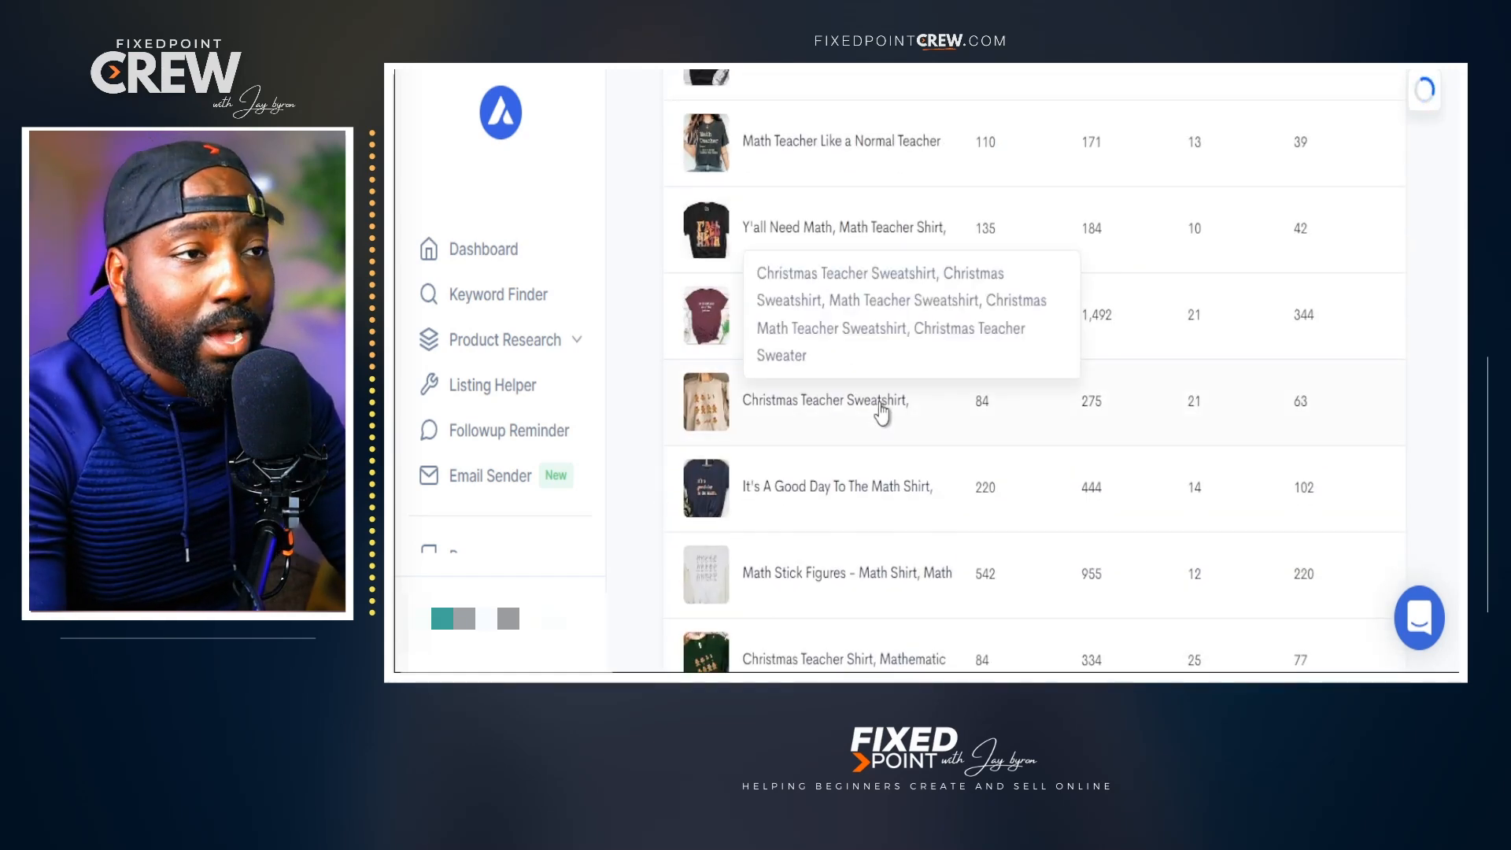
pyautogui.scroll(1, 808, 379)
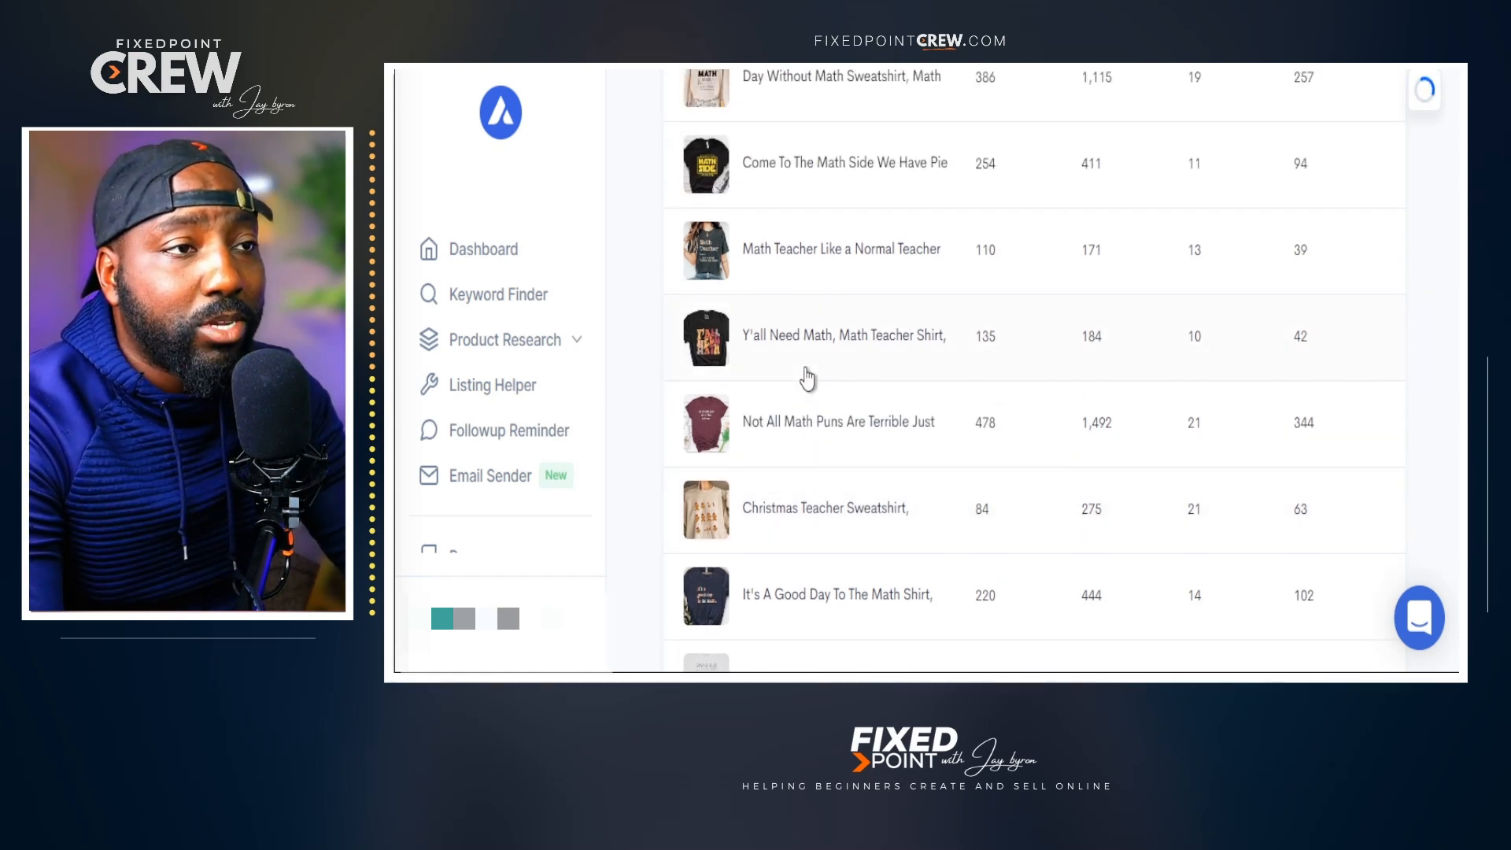
pyautogui.scroll(2, 808, 379)
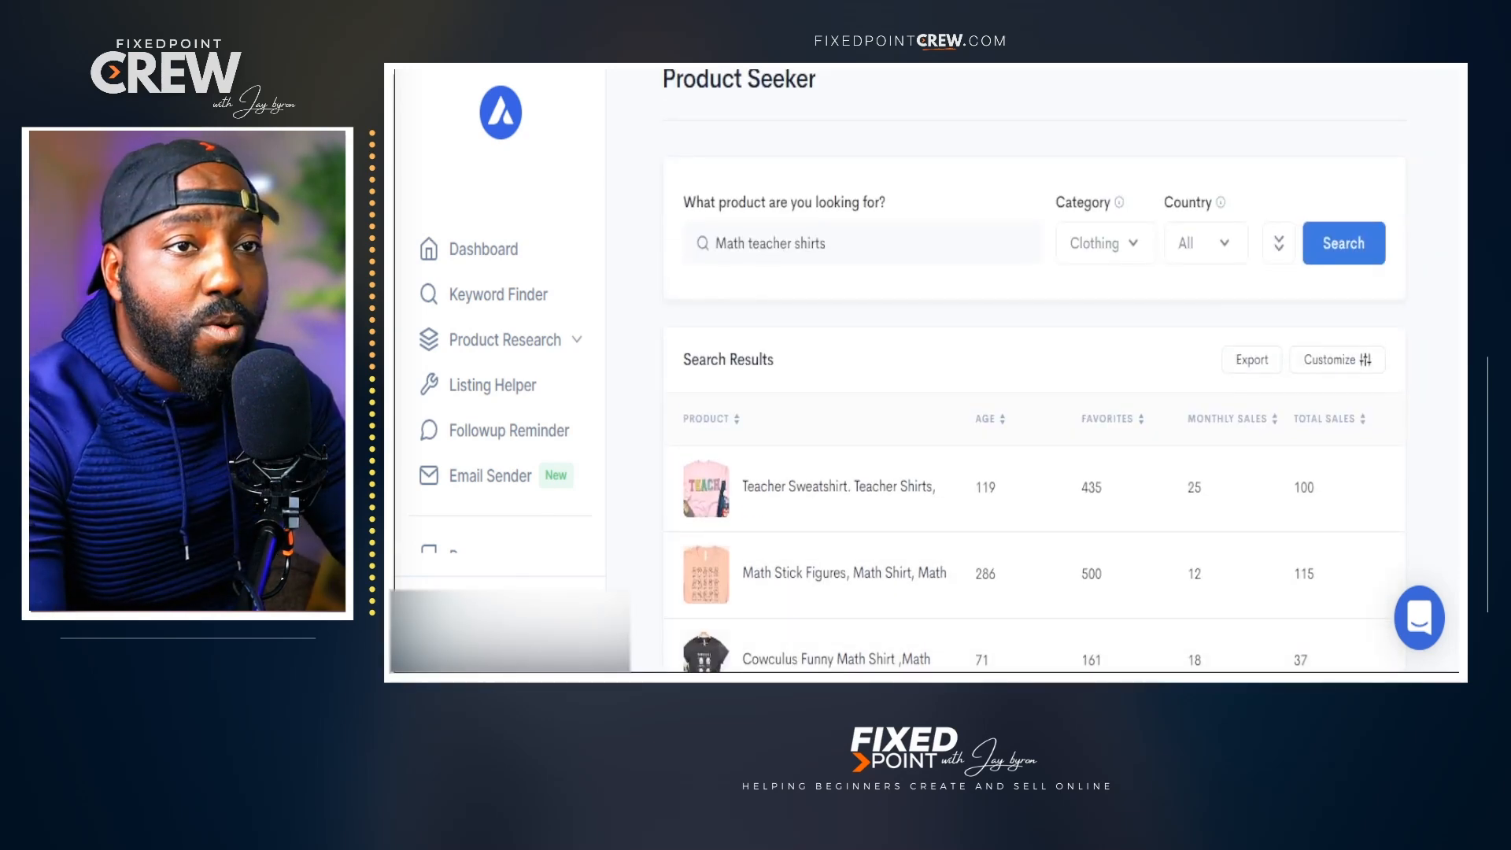
# - Sort the product results by highest monthly sales and look over the best-selling math teacher shirts
pyautogui.click(1274, 419)
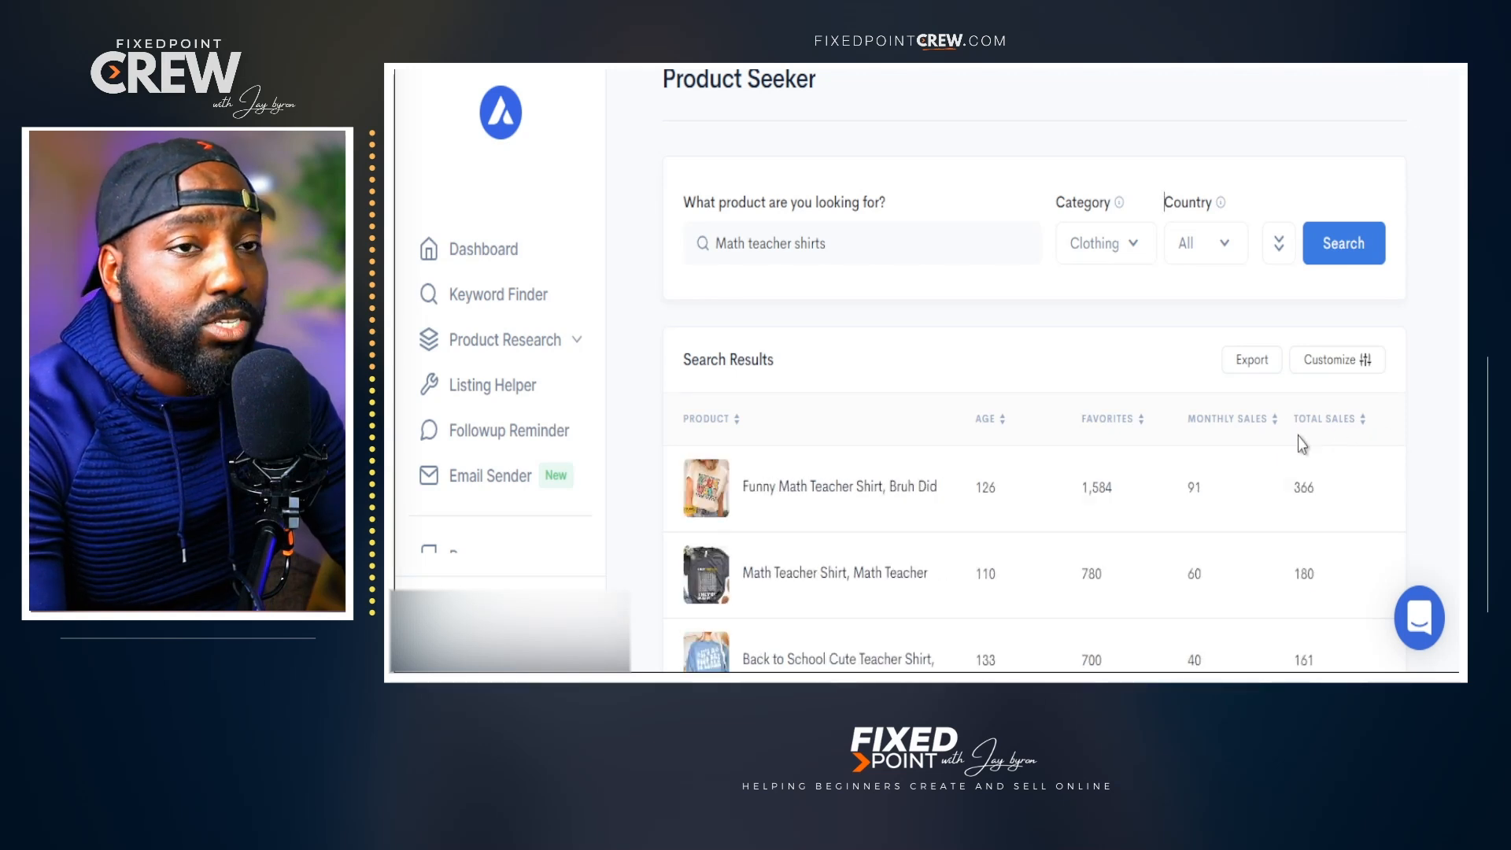
pyautogui.scroll(-3, 1272, 493)
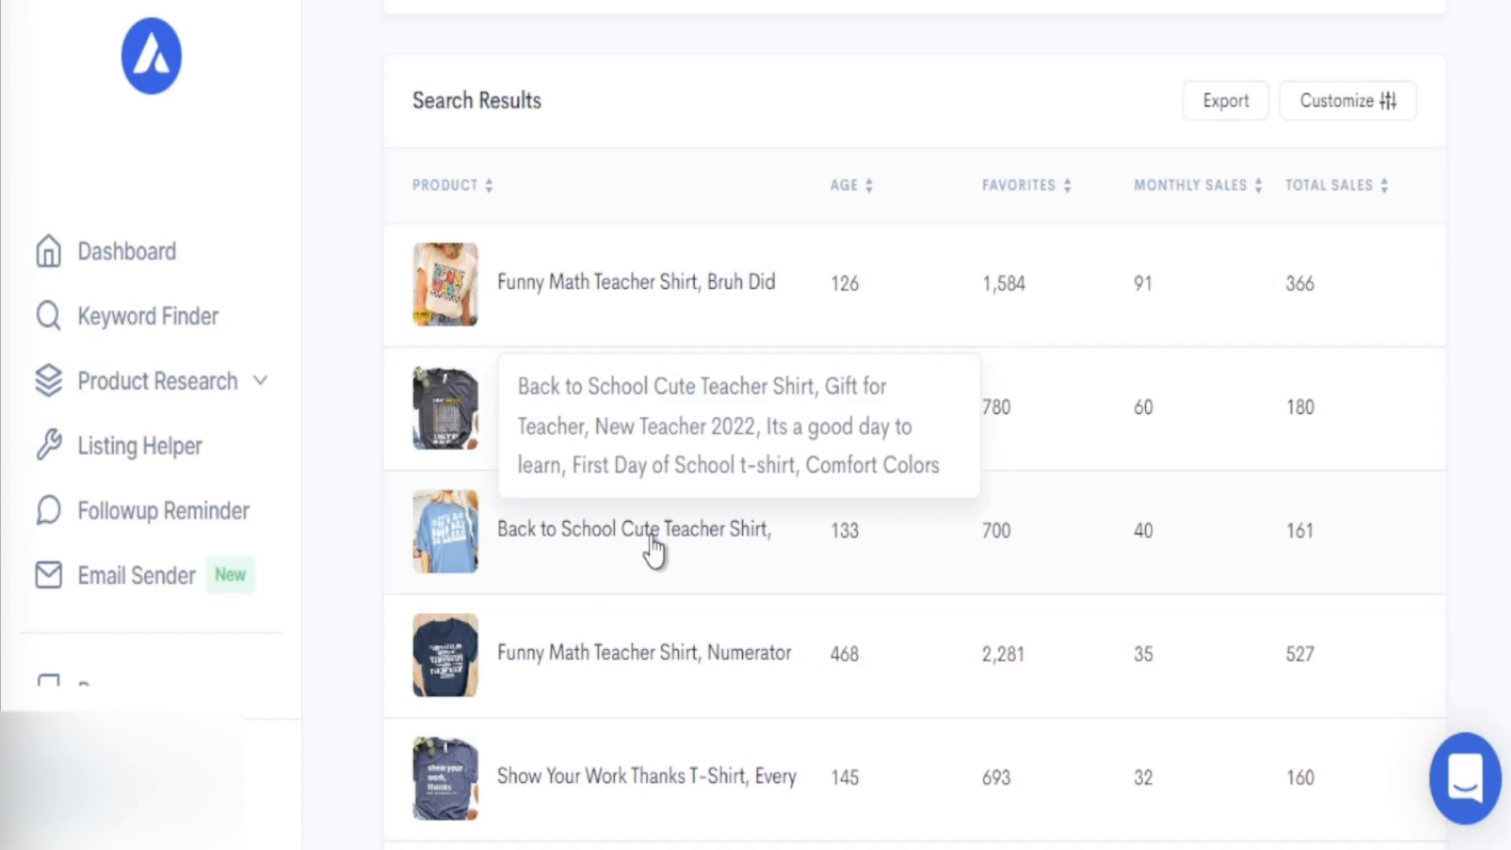
pyautogui.scroll(-2, 622, 675)
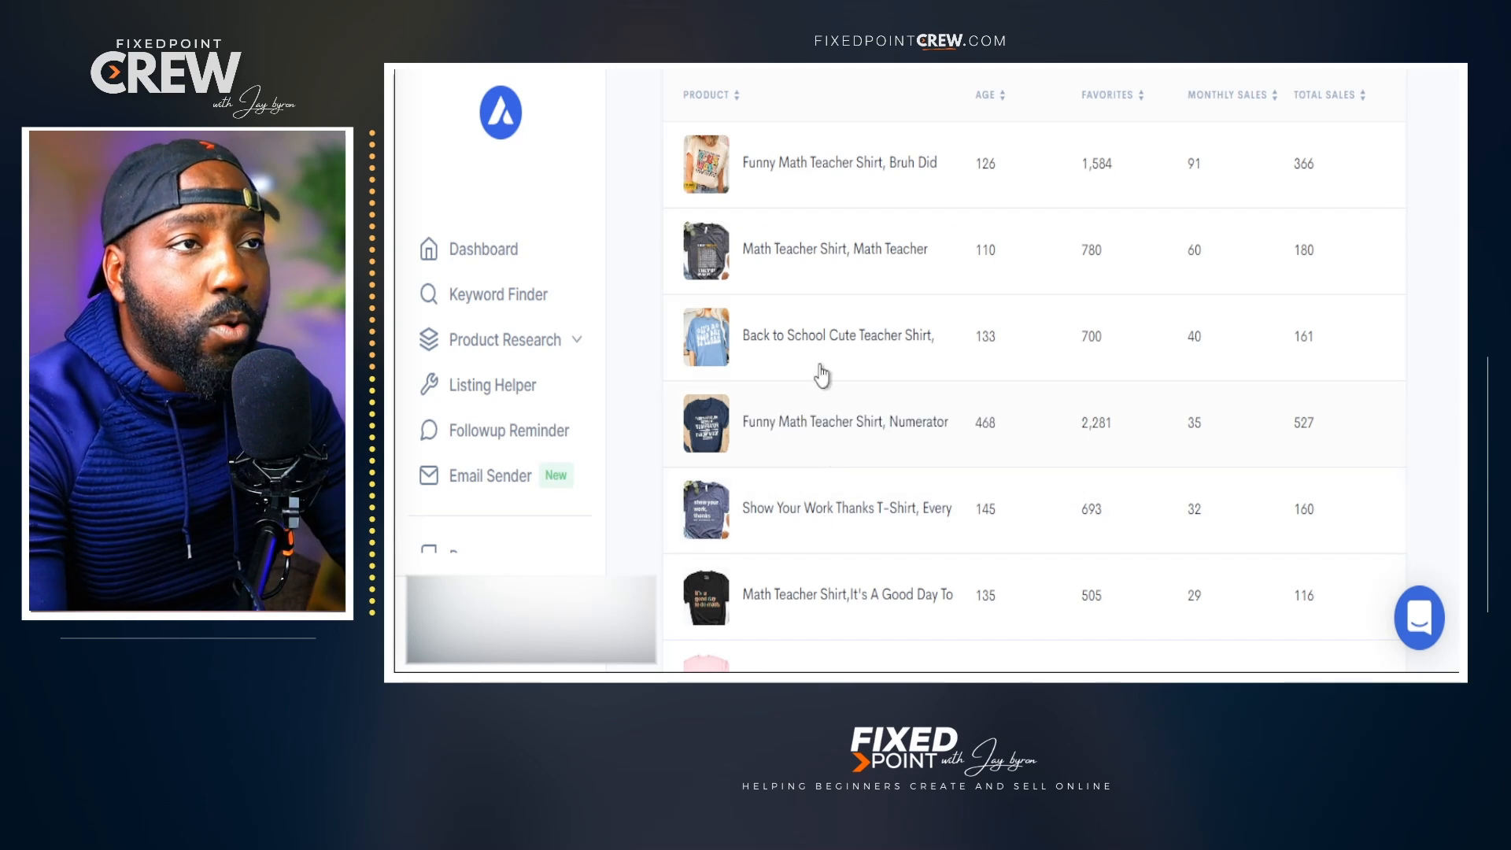
# - View the listing details of "Funny Math Teacher Shirt, Bruh Did", close them, and open those of "Show Your Work Thanks T-Shirt"
pyautogui.click(768, 175)
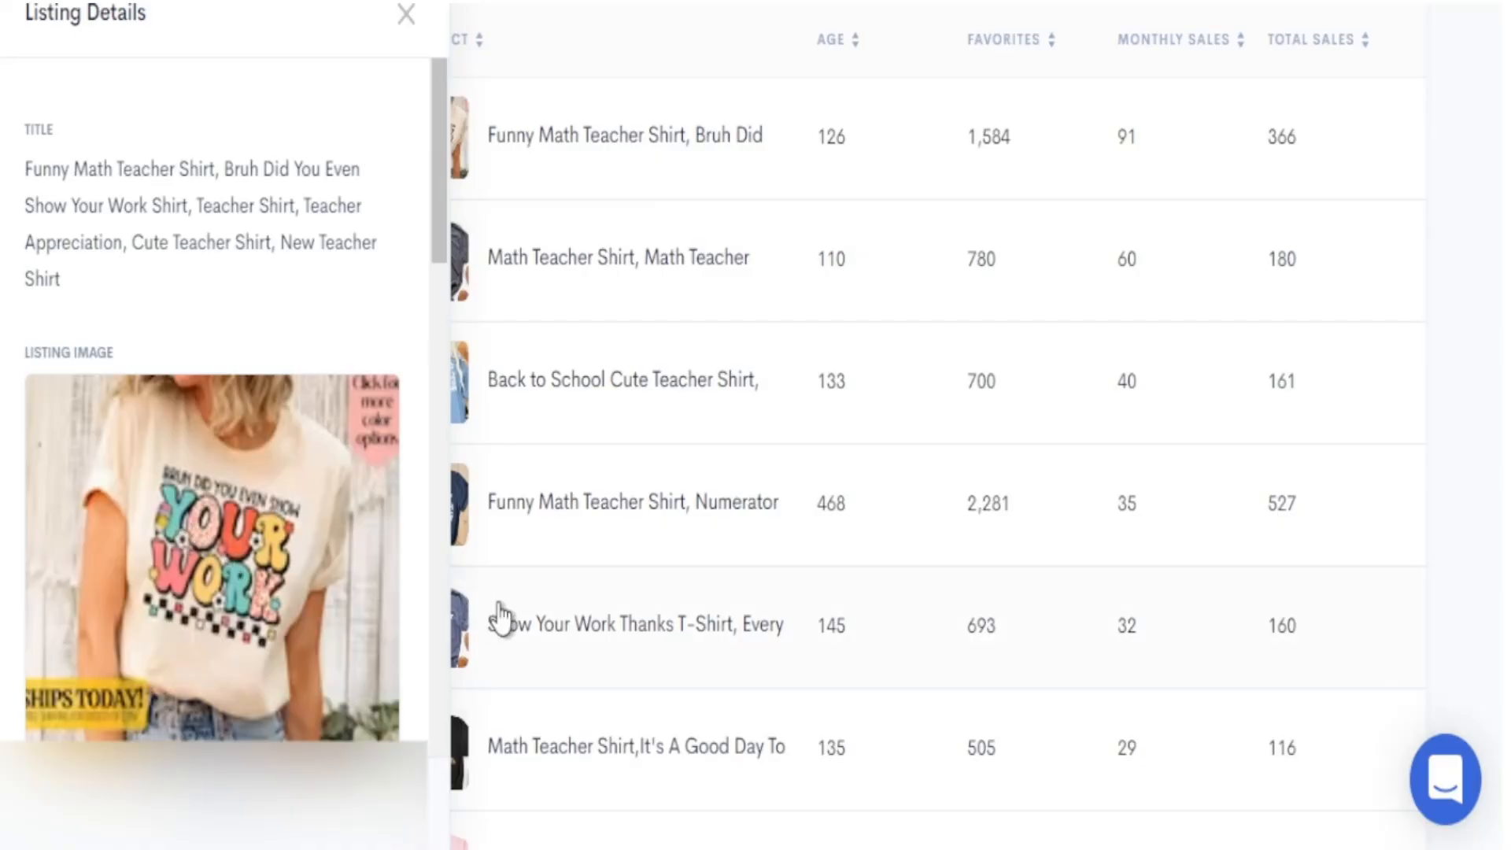
pyautogui.click(406, 14)
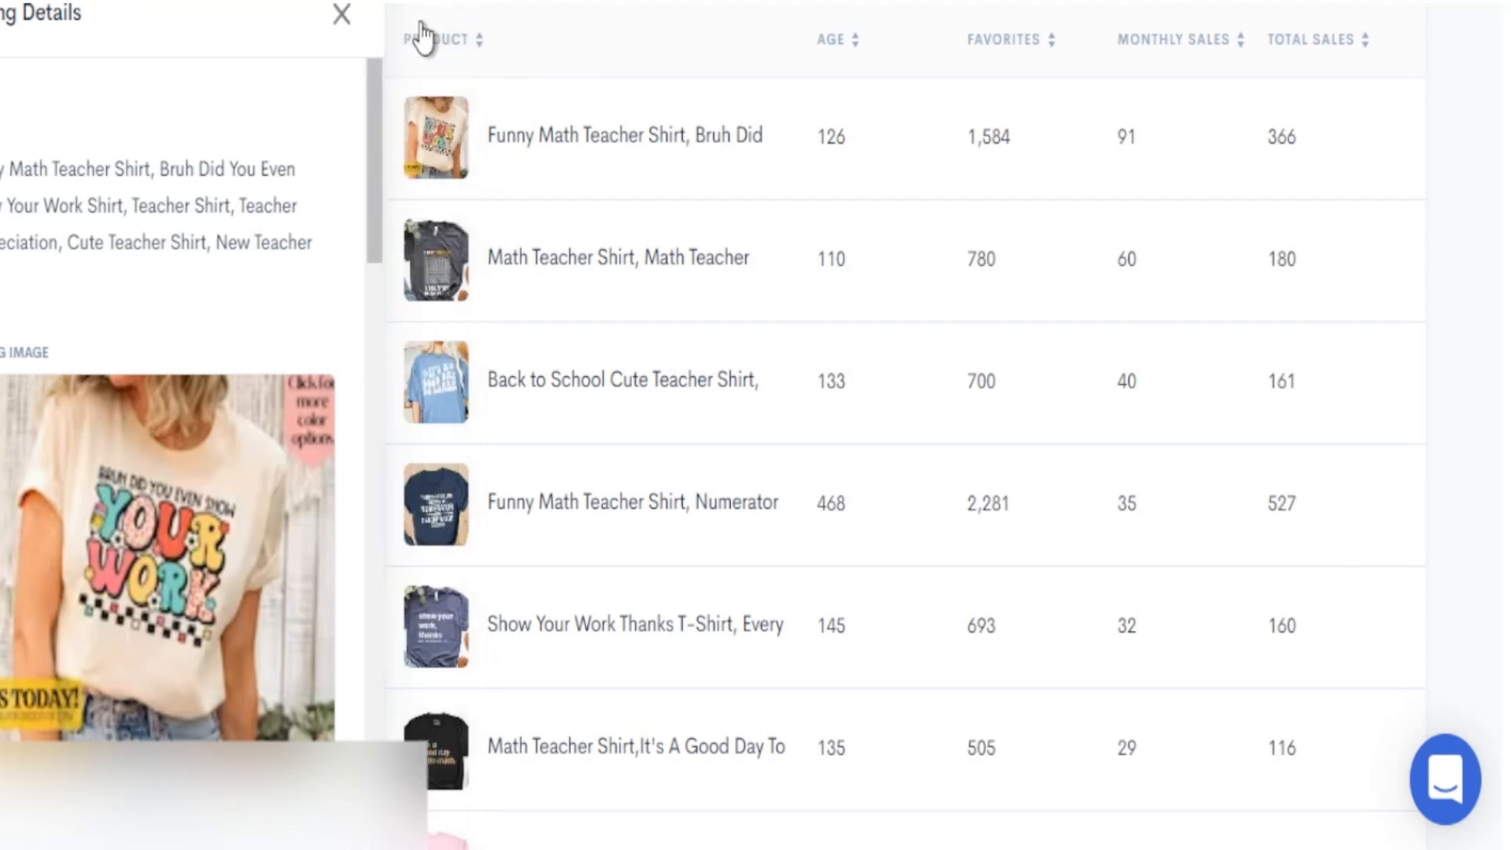
pyautogui.click(551, 632)
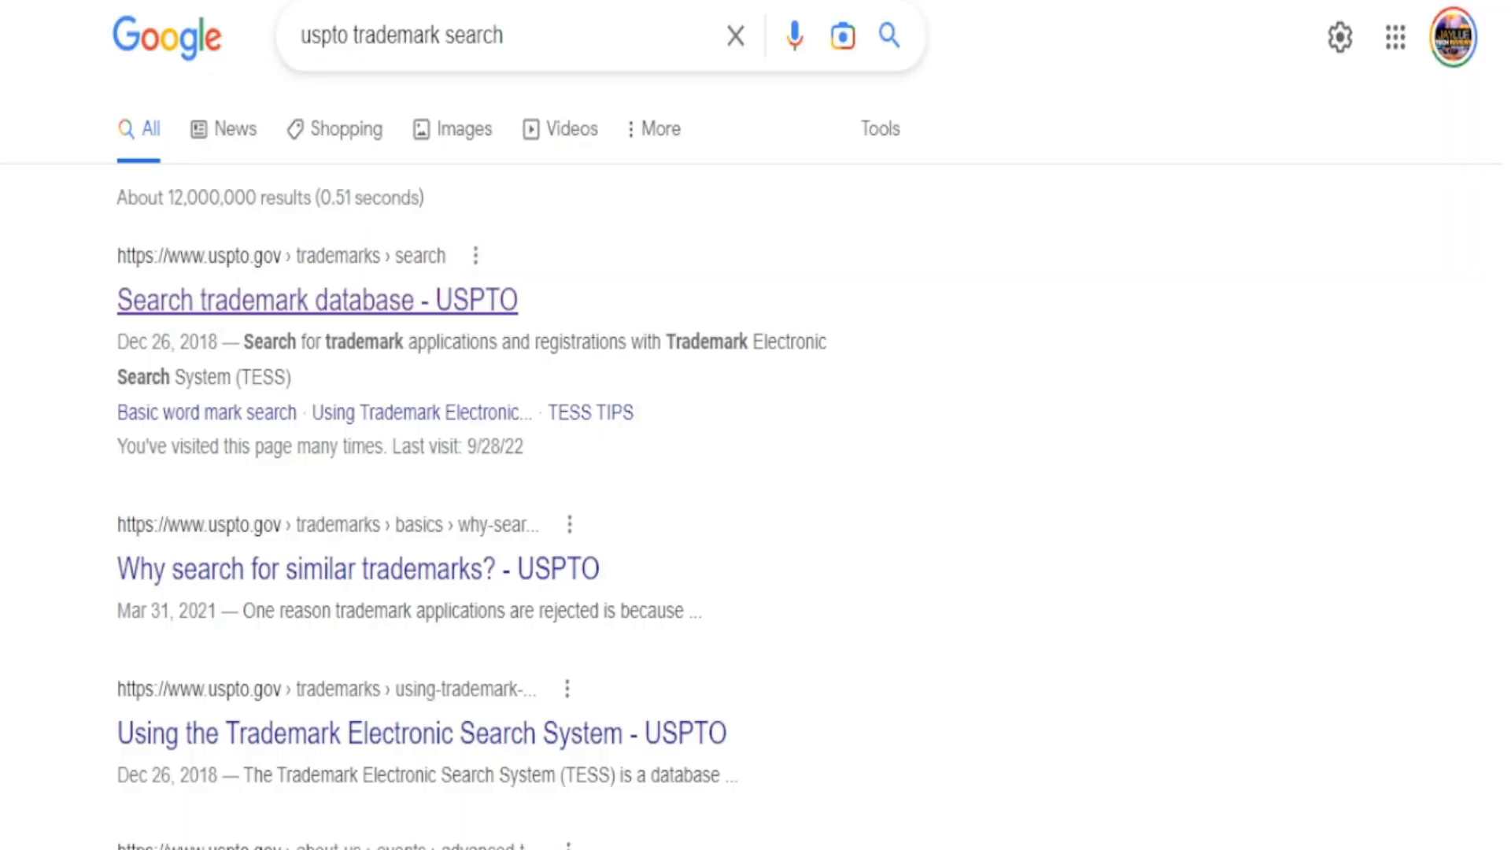
# - From the Google results for "uspto trademark search", open the USPTO trademark database (TESS) and start a Basic Word Mark Search
pyautogui.click(291, 311)
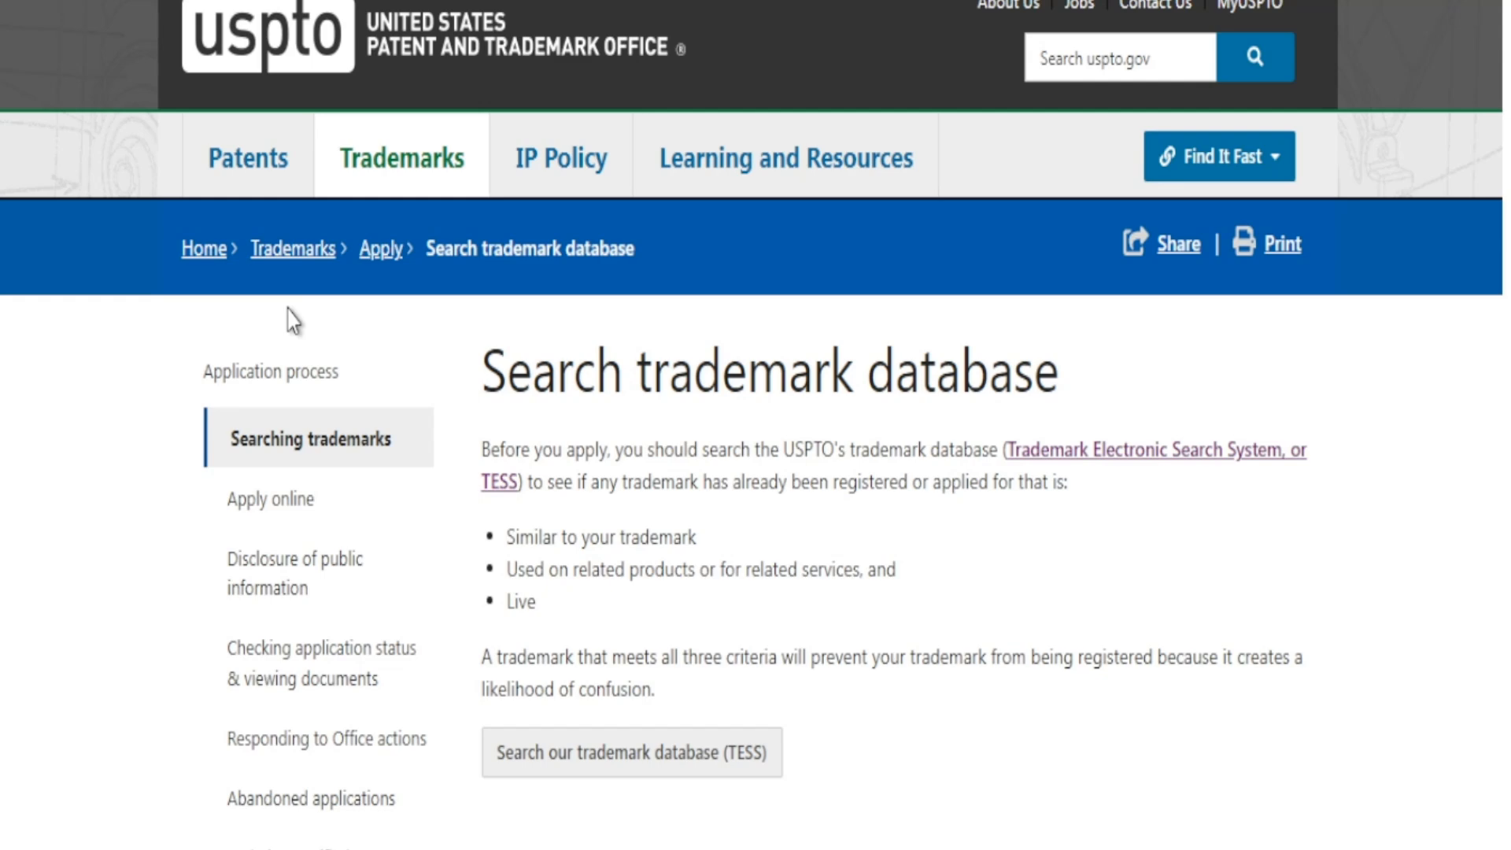
pyautogui.scroll(-4, 787, 606)
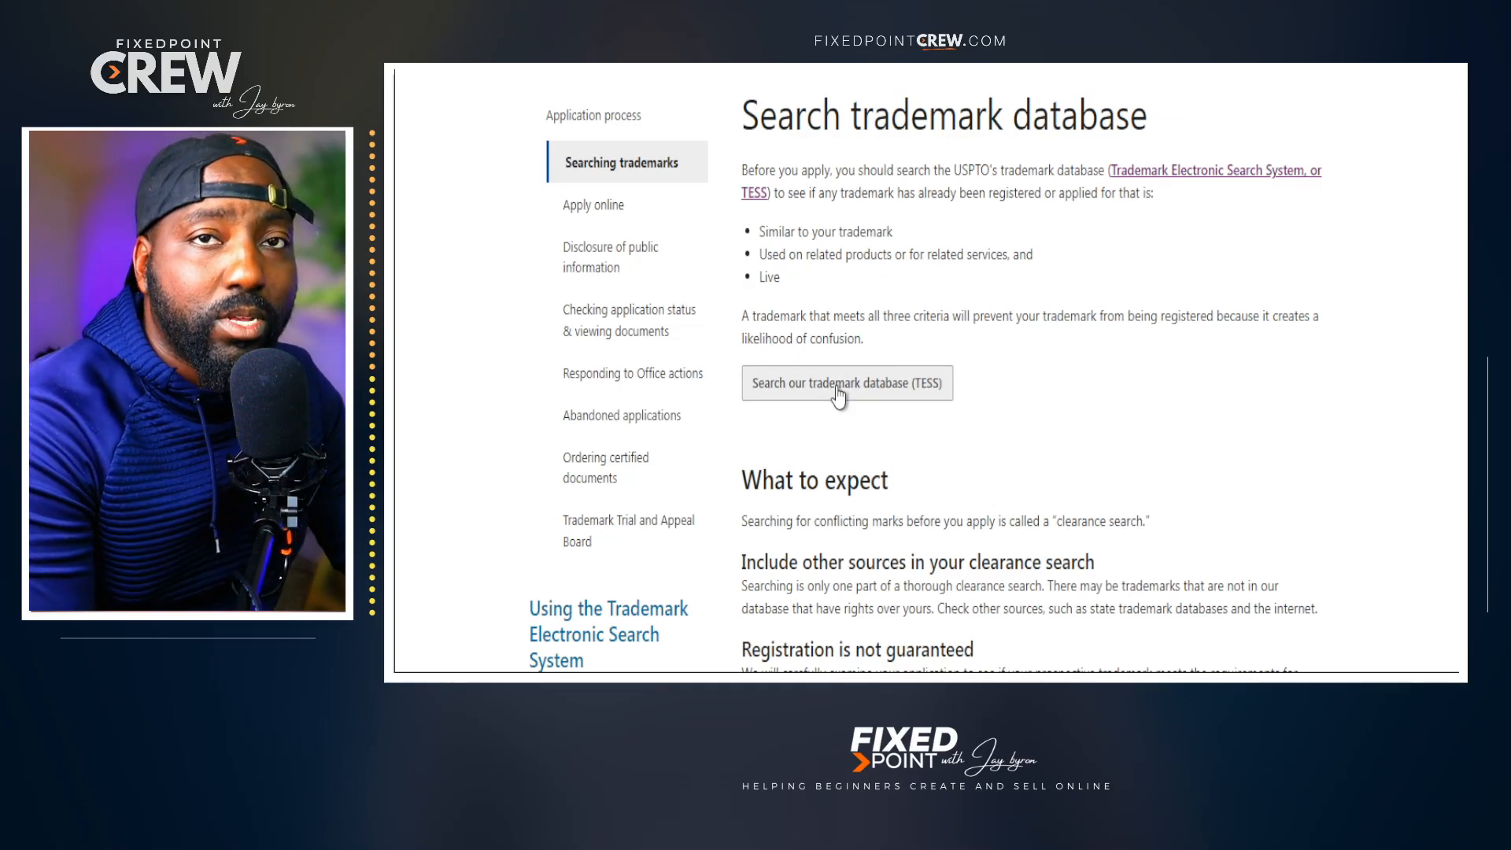
pyautogui.click(838, 386)
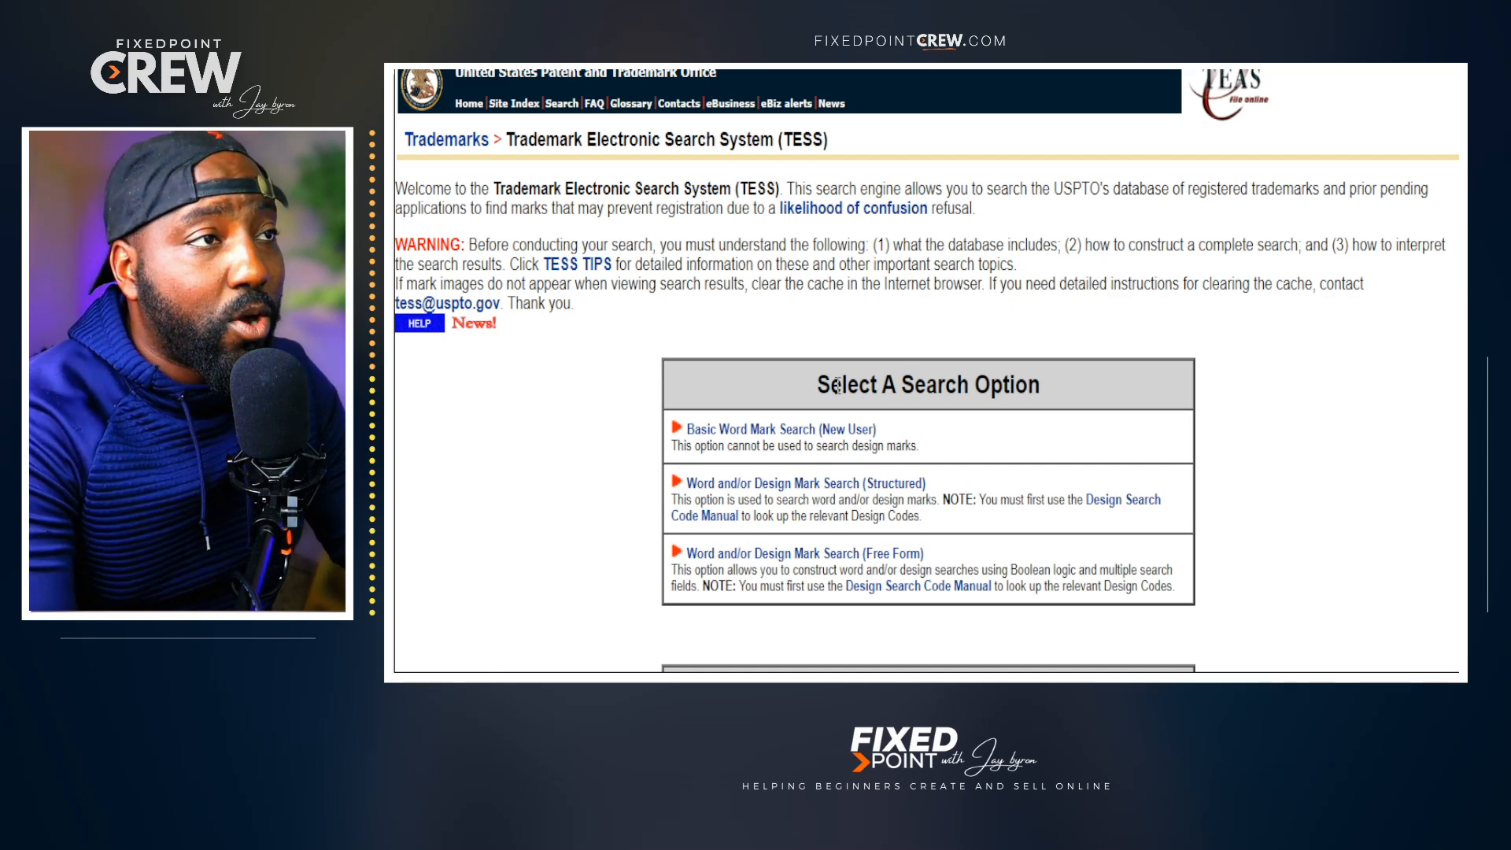
pyautogui.click(768, 430)
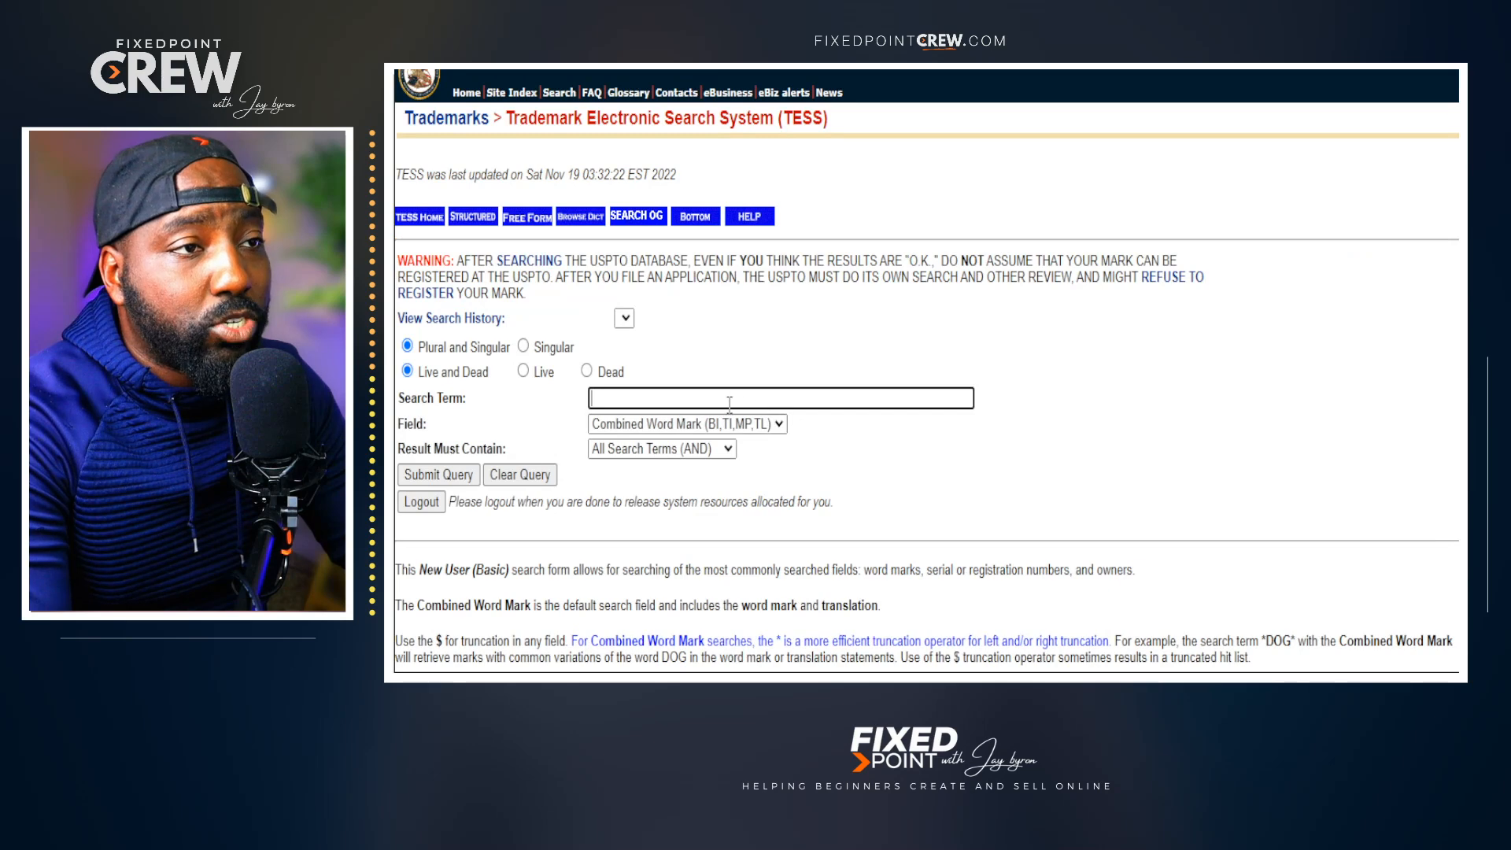
# - Search TESS for "show your work", dismiss the feedback survey, and search for "show your work says every math teacher"
pyautogui.write('show your owrk')
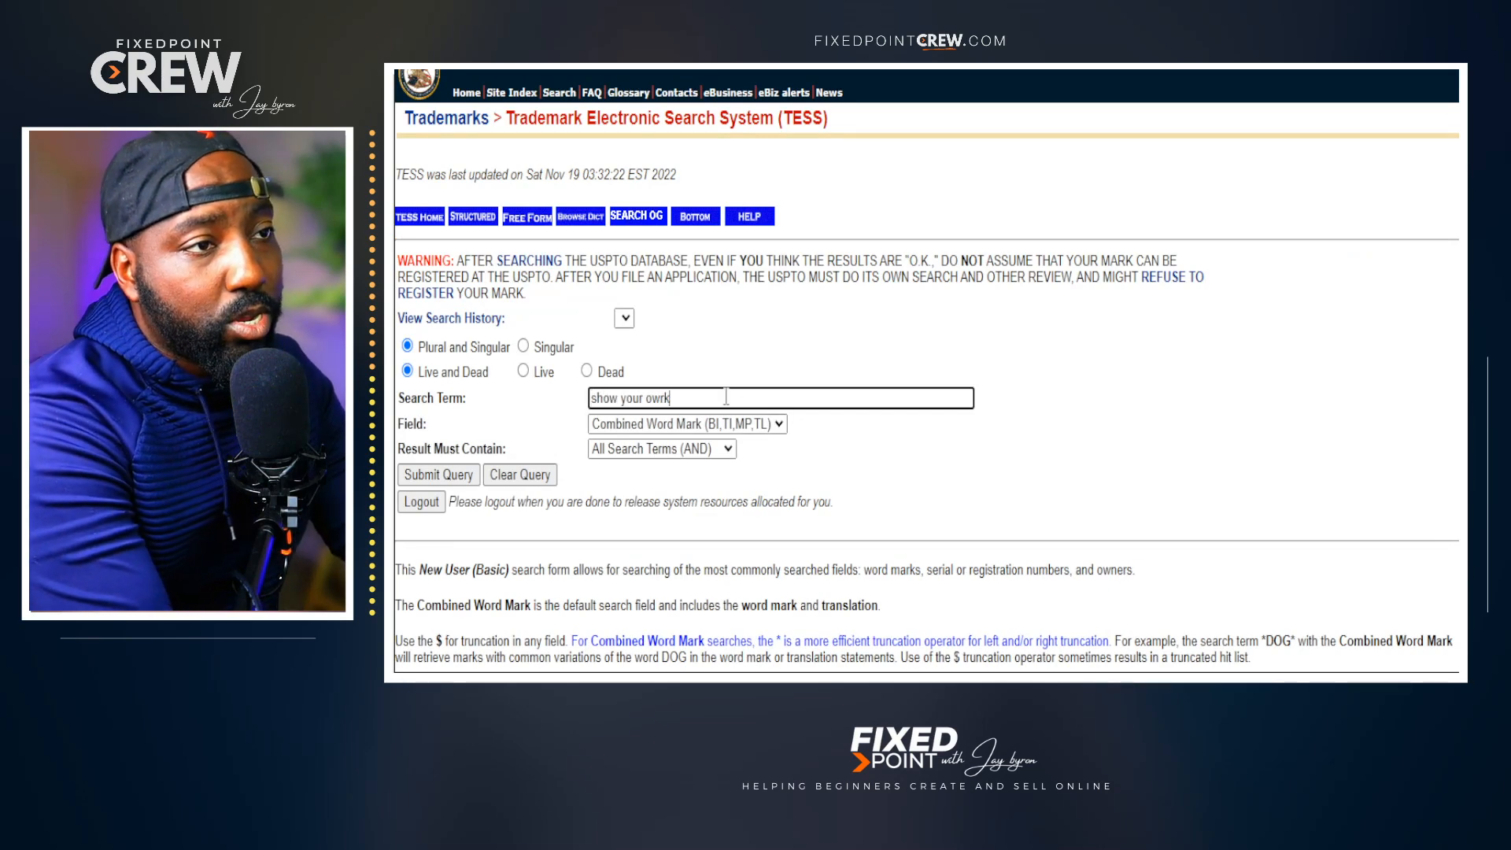
pyautogui.press('BackSpace')
pyautogui.press('BackSpace')
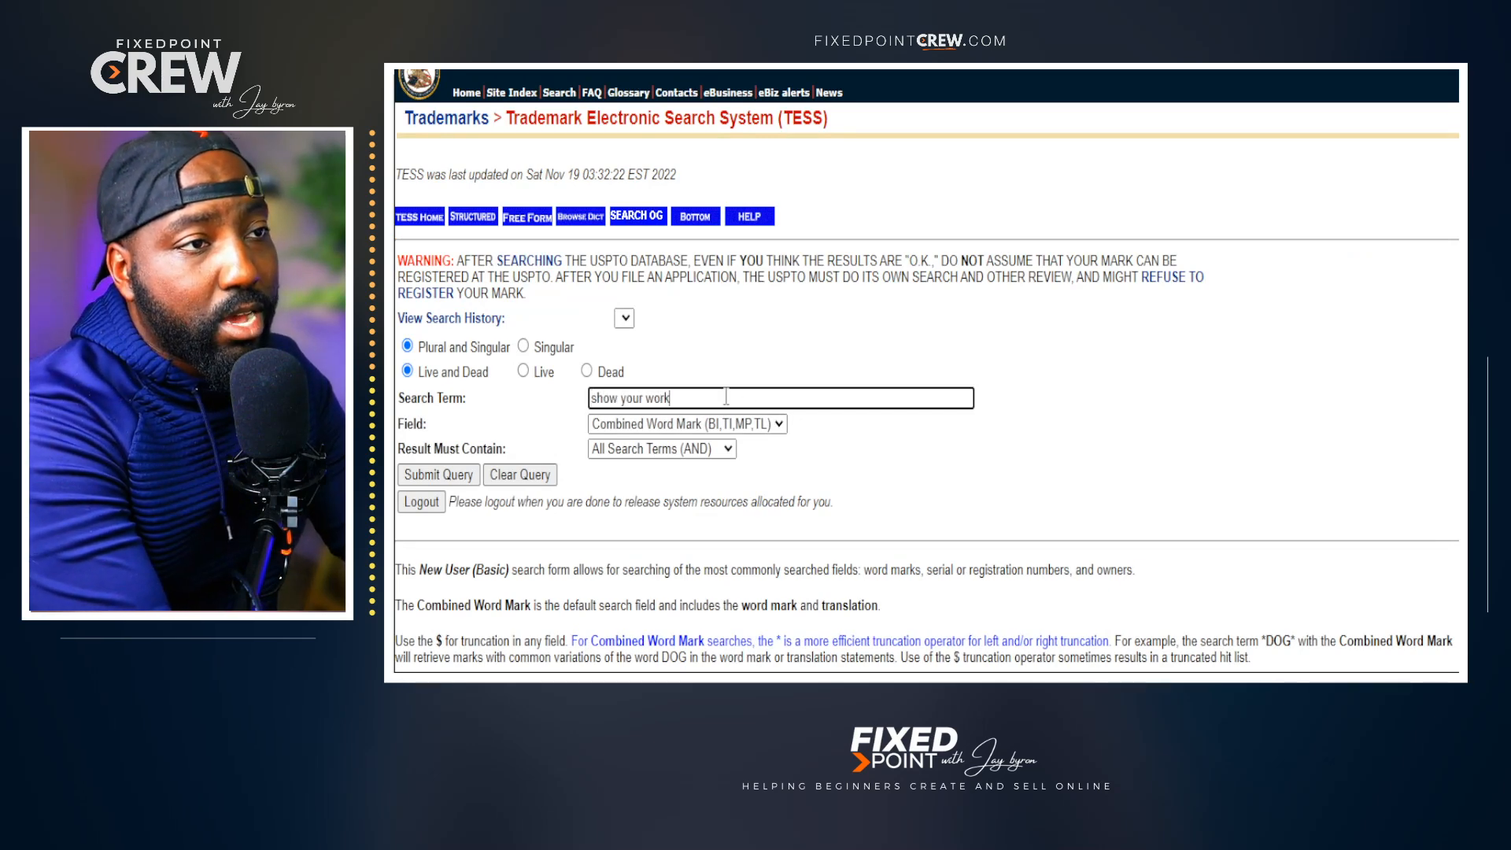
pyautogui.press('Return')
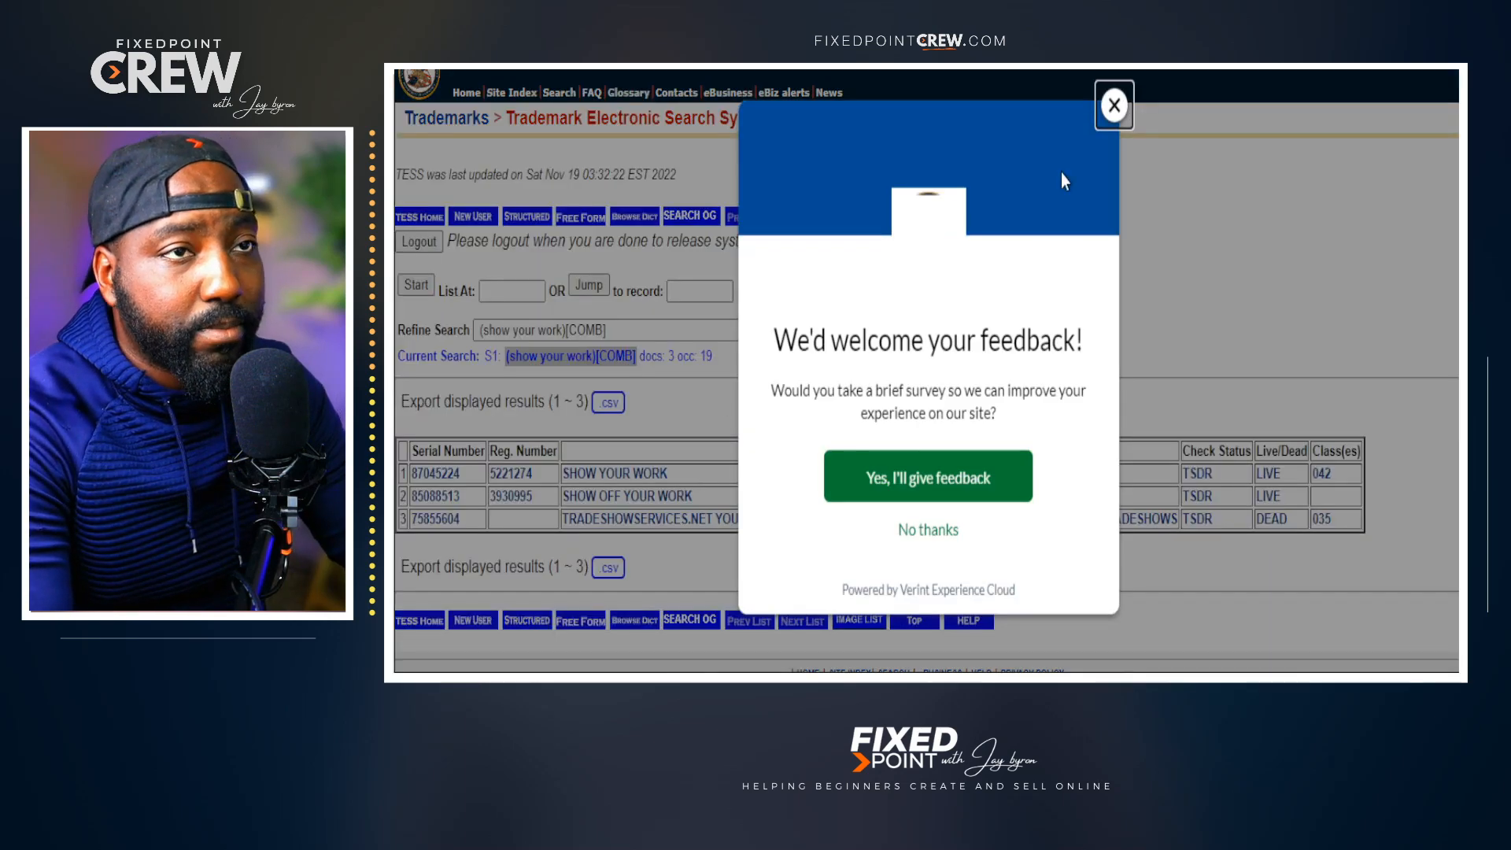
pyautogui.click(1113, 104)
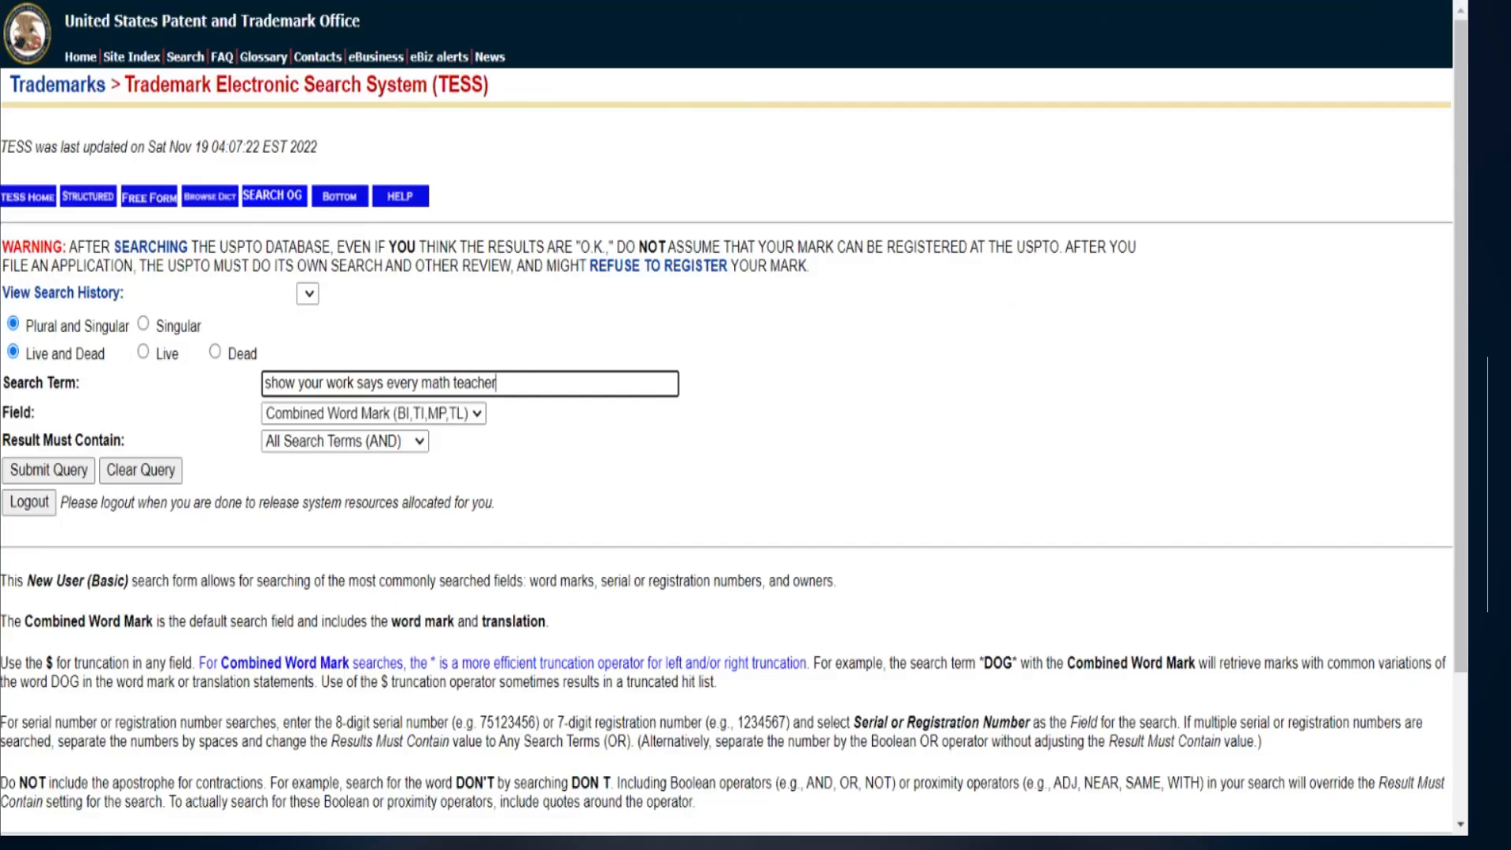
pyautogui.moveTo(498, 383); pyautogui.dragTo(565, 414)
pyautogui.press('Return')
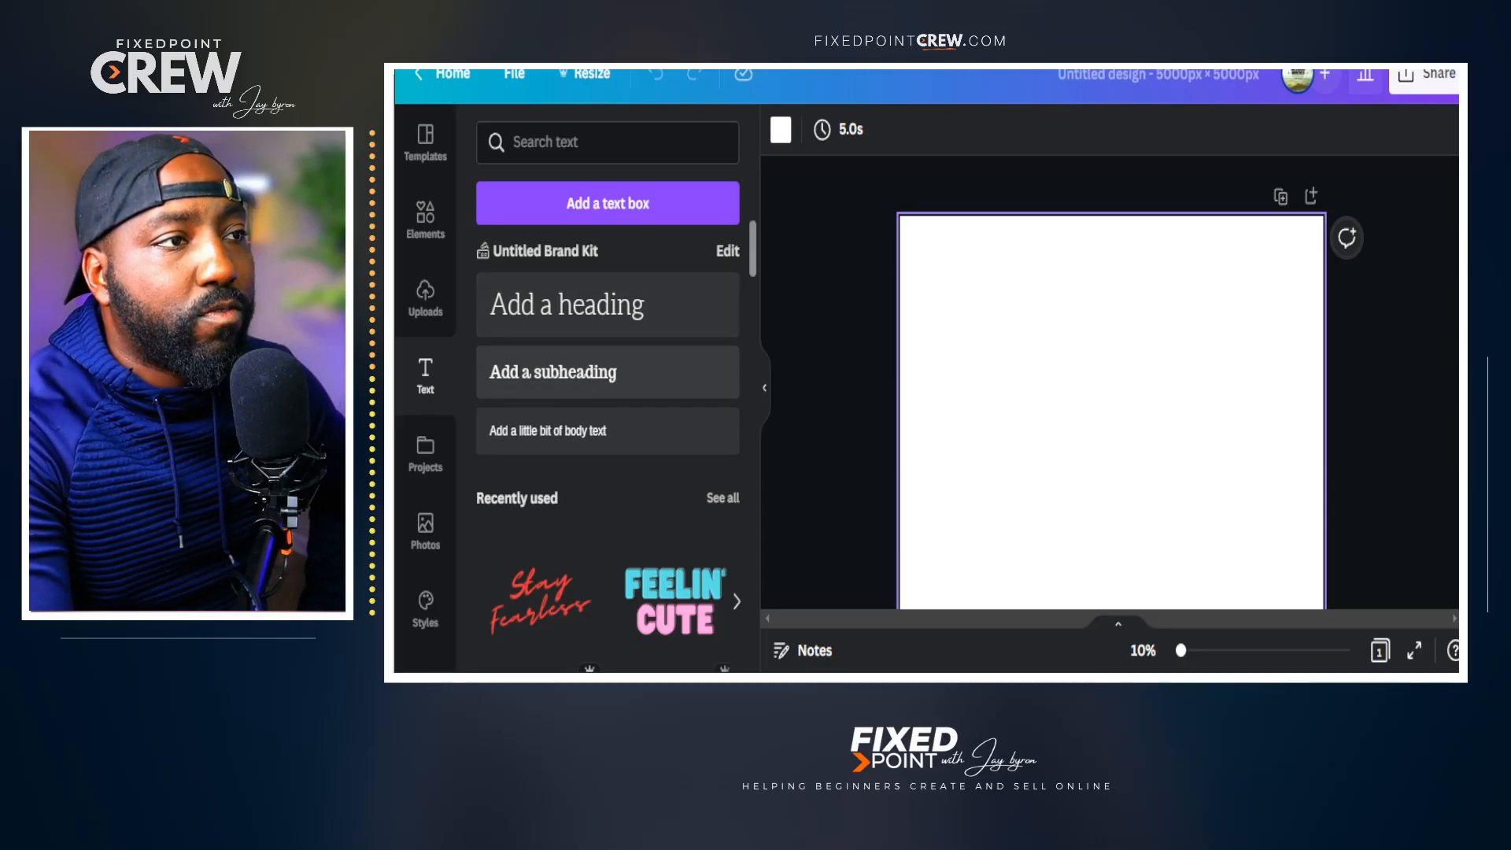
# - In Canva, upload the custom font De Augusta.ttf to the brand kit, confirming the right to use it
pyautogui.click(725, 252)
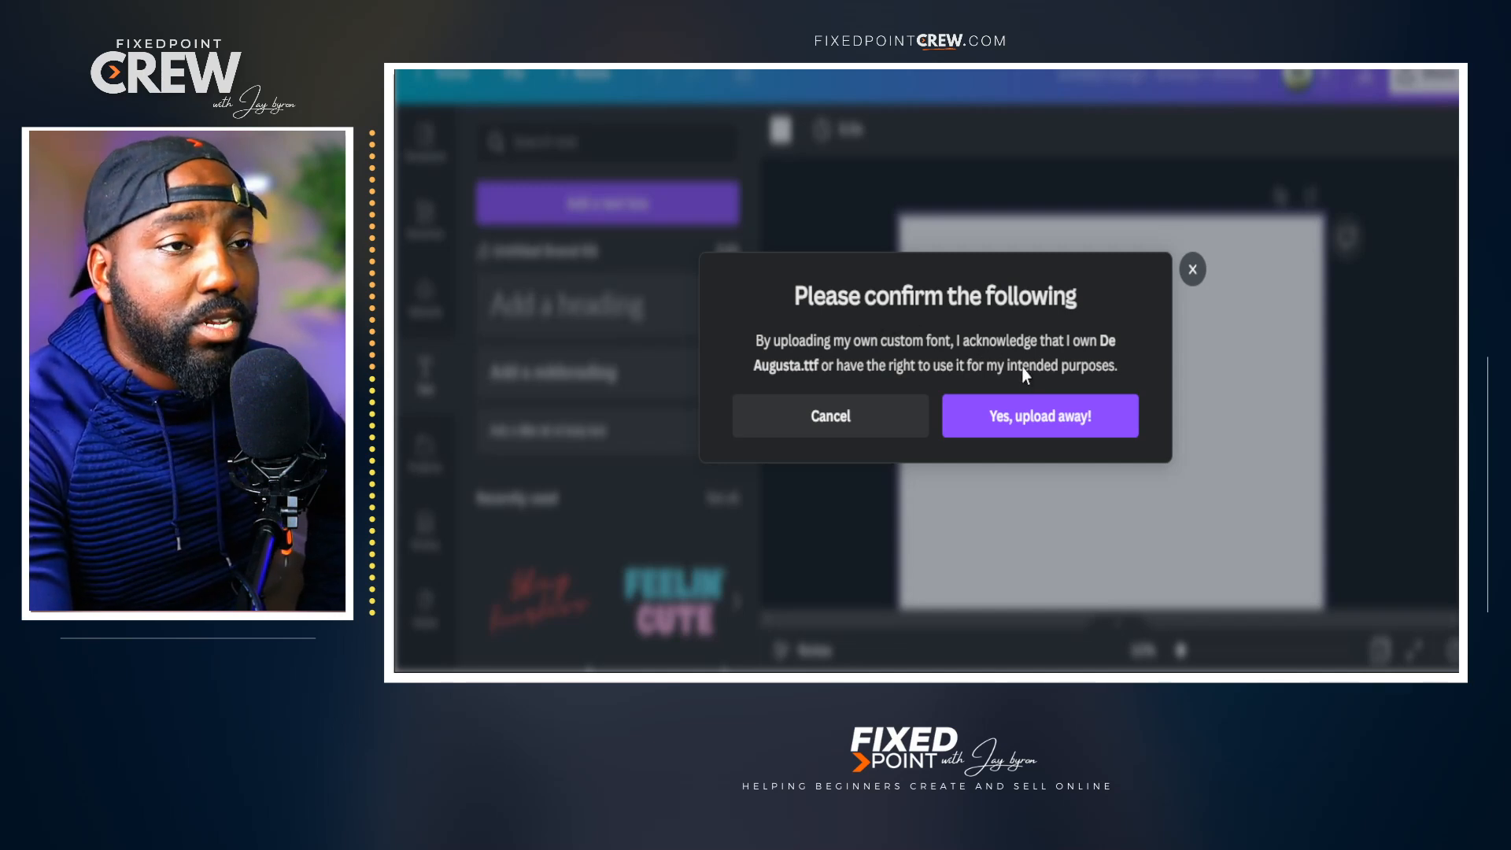
pyautogui.click(1017, 431)
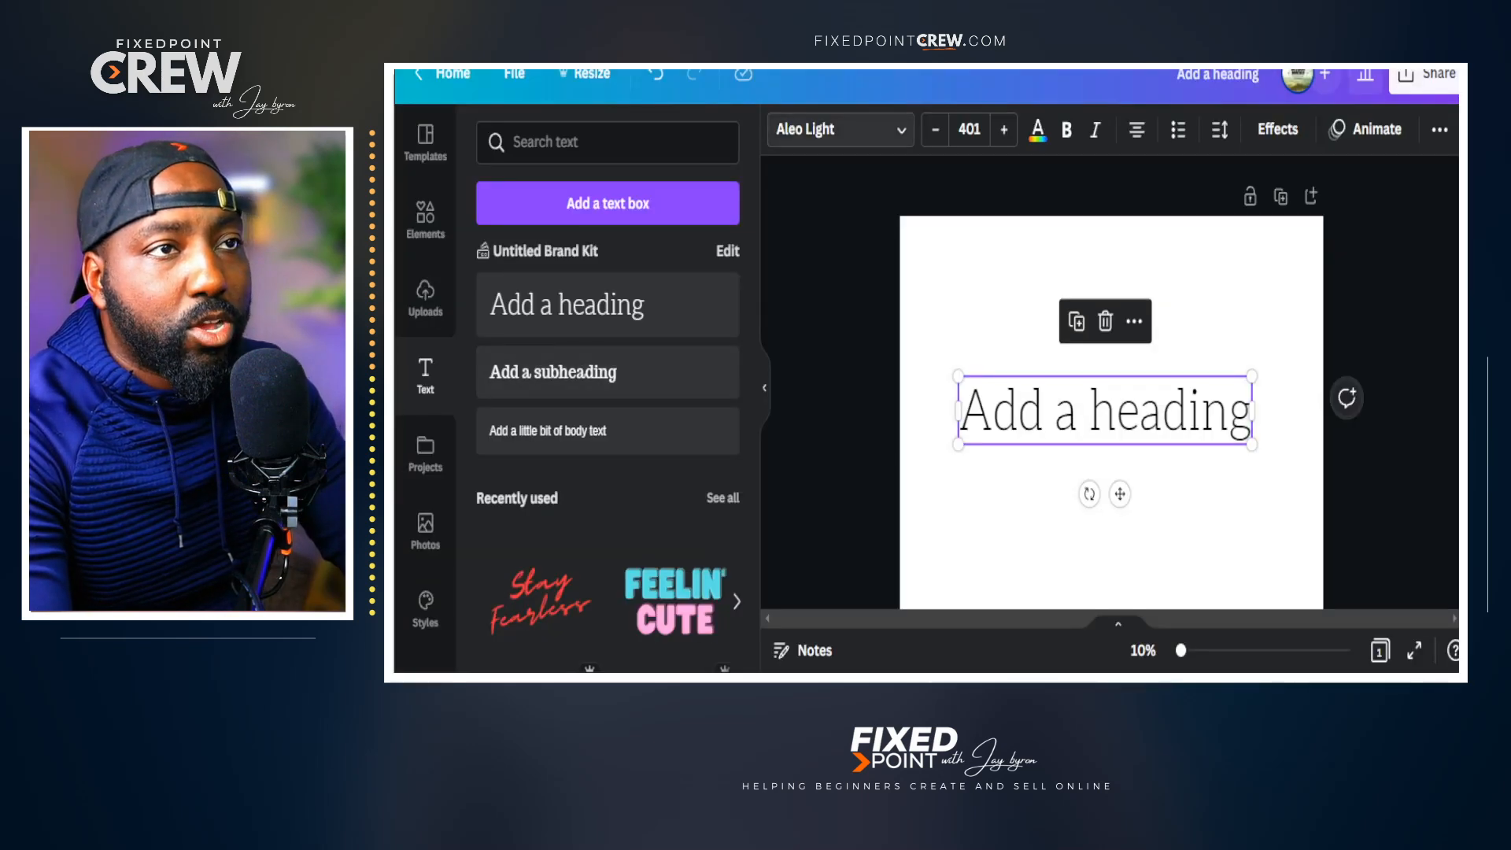
# - Set the heading's font to the uploaded De Augusta Regular
pyautogui.click(901, 130)
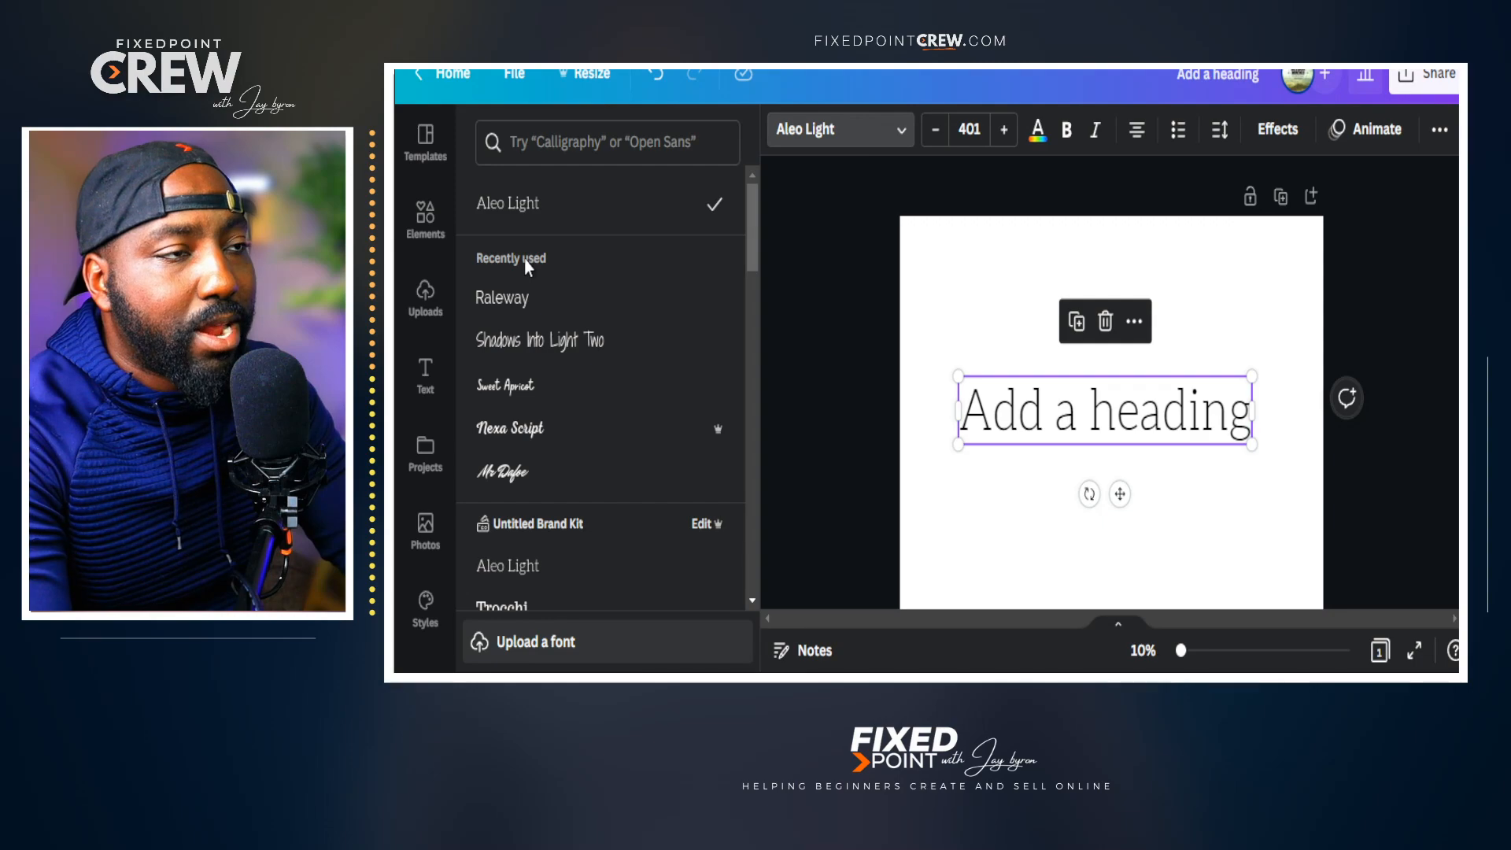
pyautogui.scroll(-3, 531, 469)
pyautogui.scroll(-3, 531, 474)
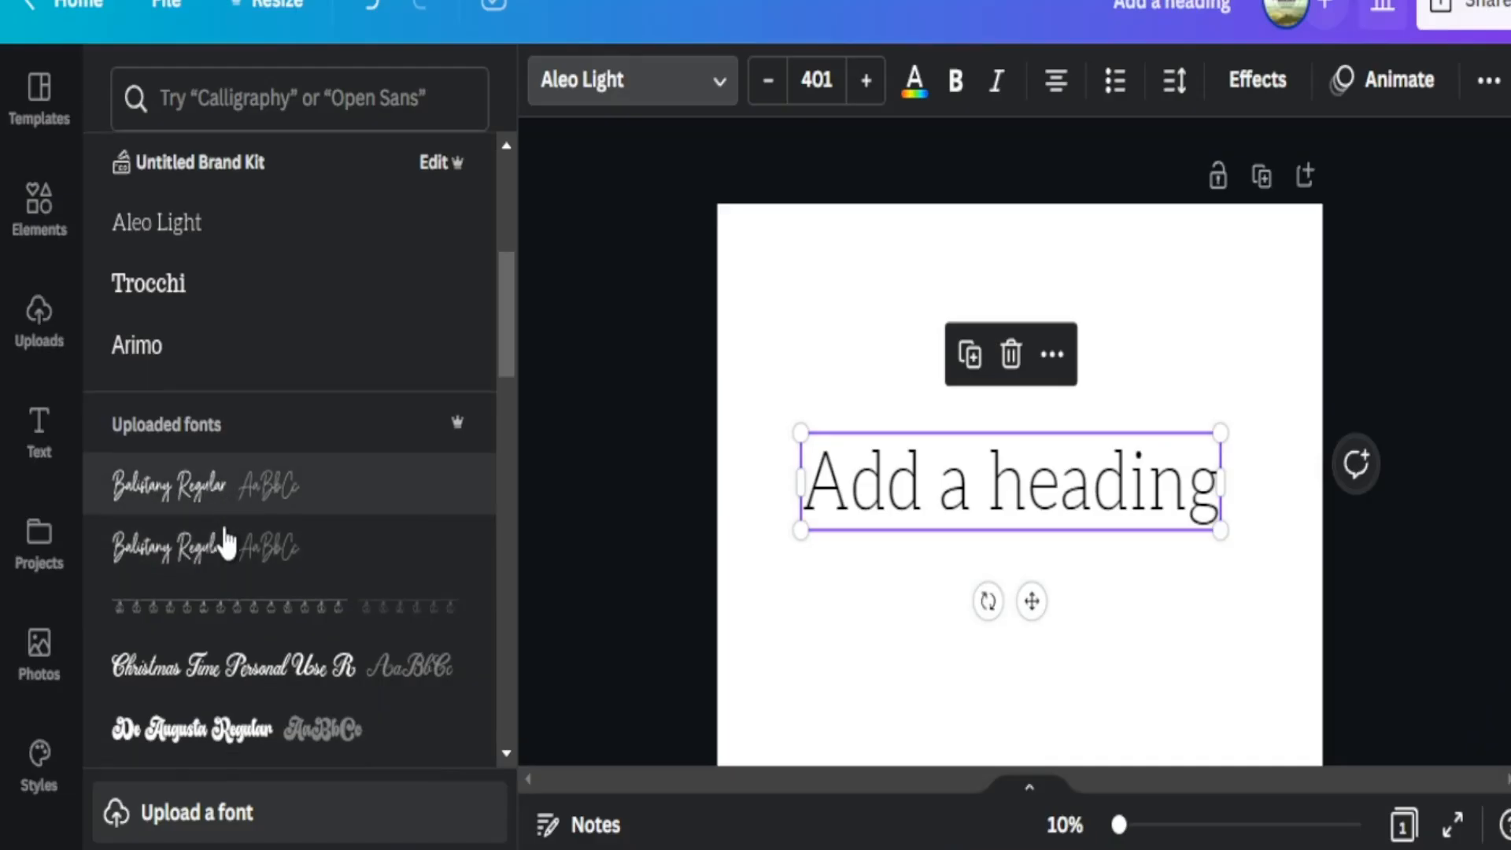
pyautogui.scroll(-2, 226, 543)
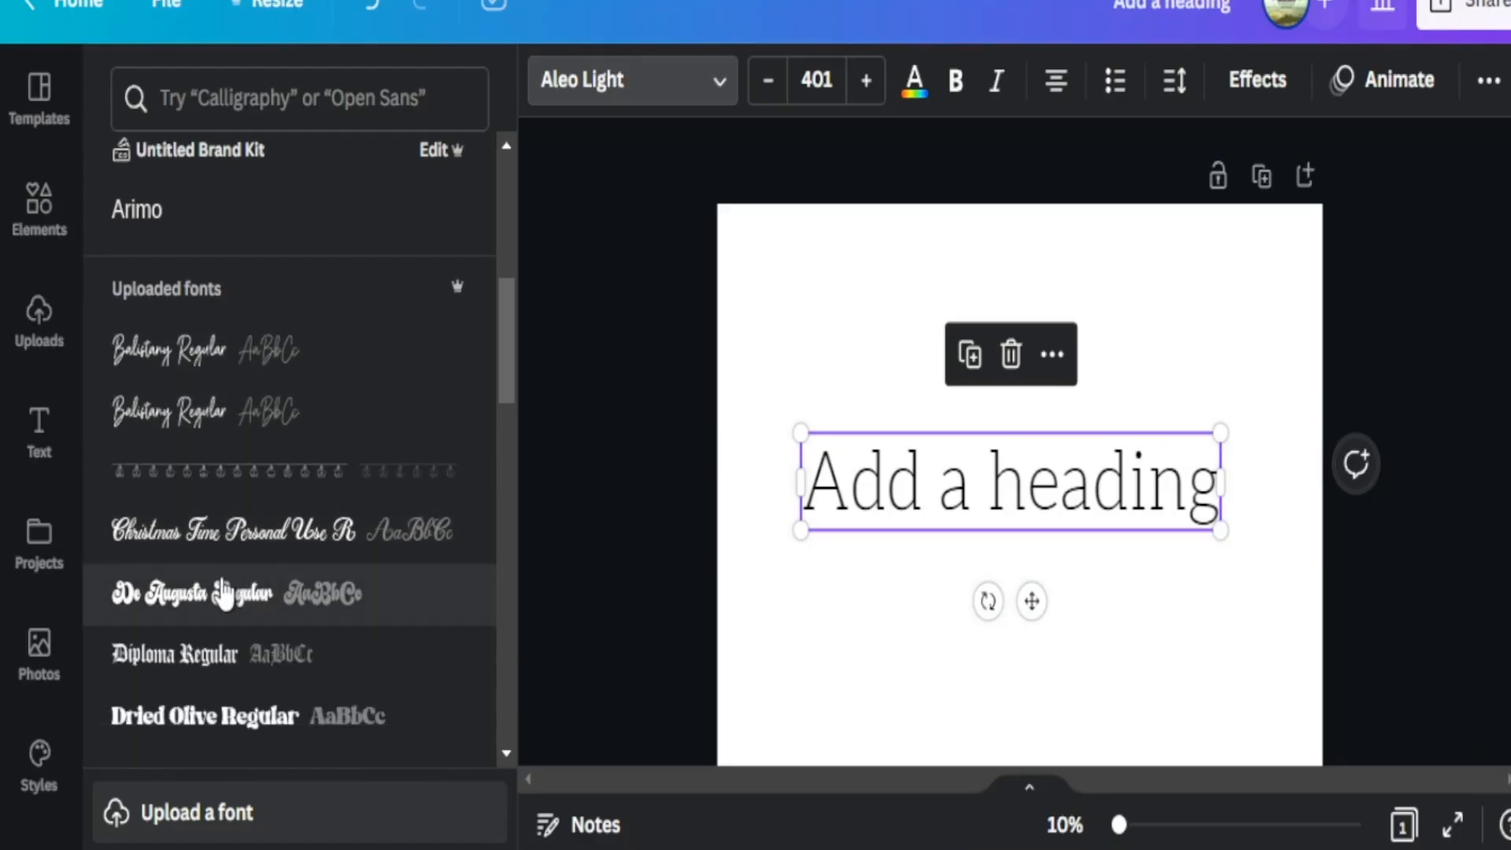
pyautogui.click(172, 603)
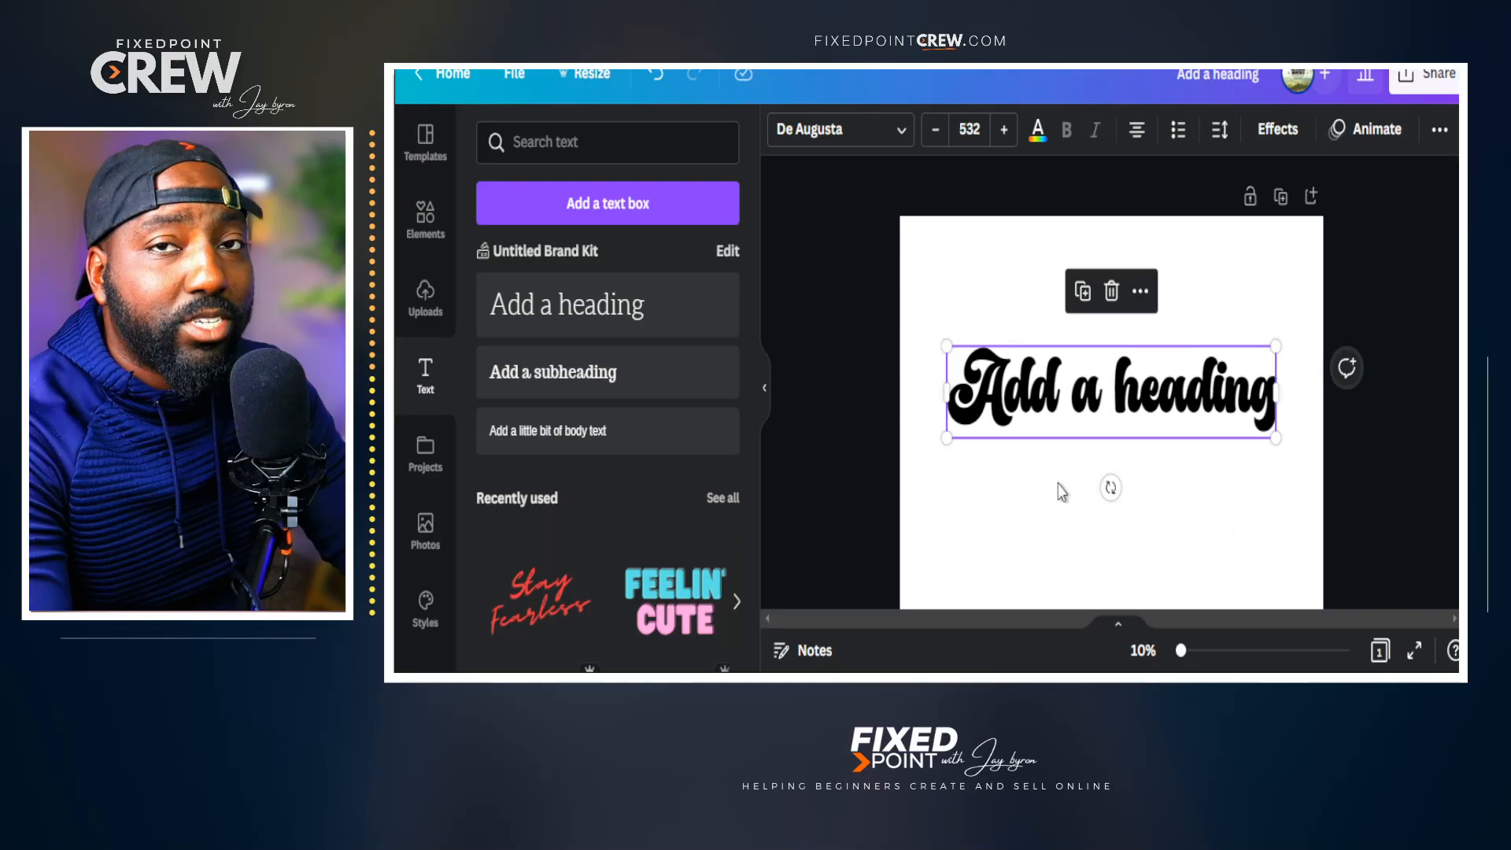
# - Enter "Show" in the De Augusta text box and enlarge it to font size 915
pyautogui.moveTo(952, 351); pyautogui.dragTo(942, 348)
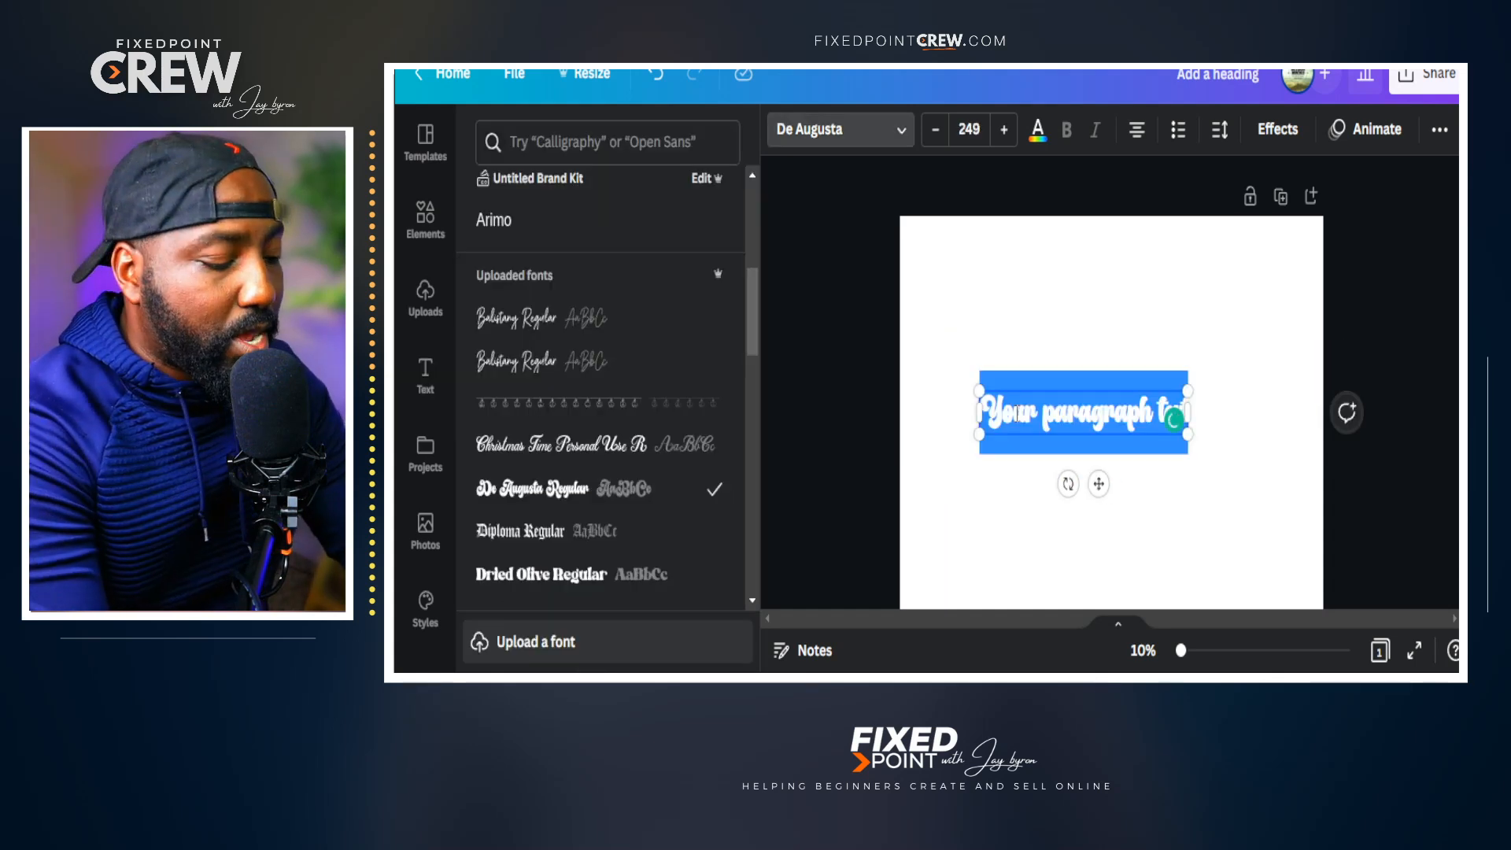
pyautogui.write('Shor')
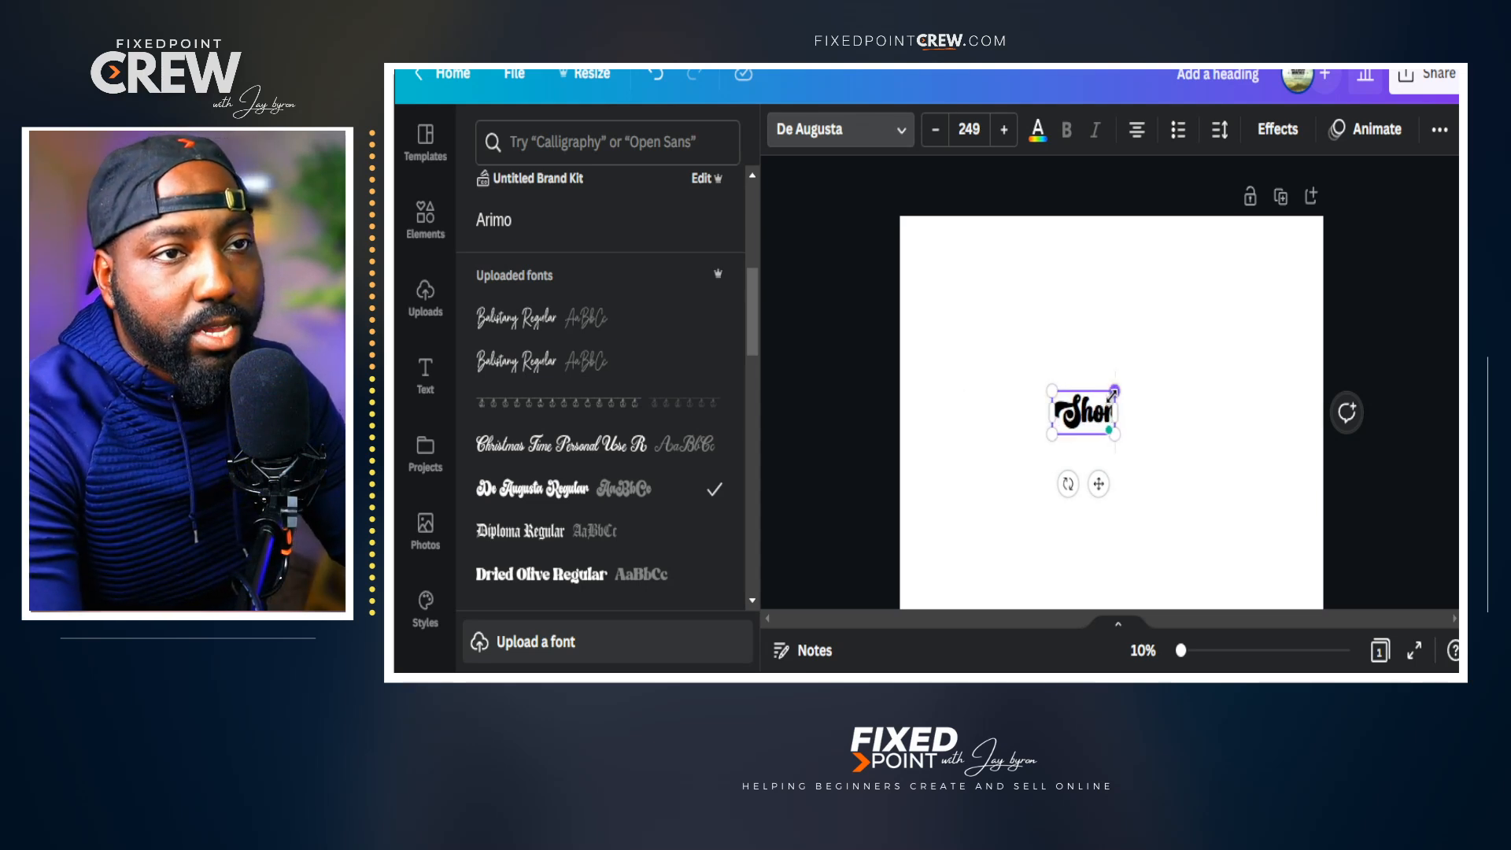
pyautogui.moveTo(1115, 390); pyautogui.dragTo(1233, 285)
# - Duplicate "Show" below itself, change the copy to "Work", and spread the two words apart
pyautogui.moveTo(1141, 425); pyautogui.dragTo(1141, 539)
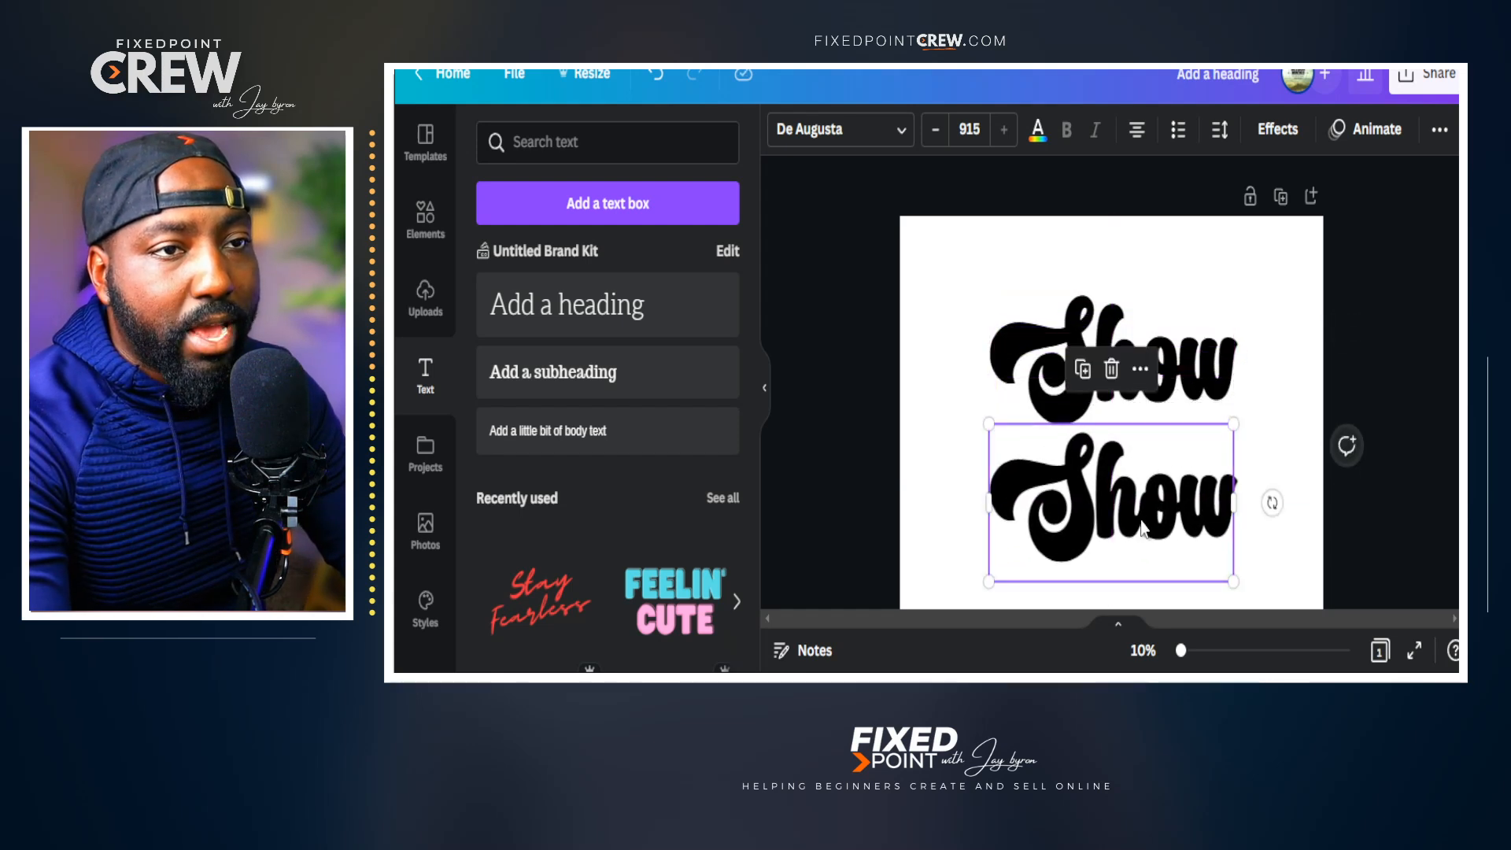
pyautogui.doubleClick(1142, 519)
pyautogui.write('w')
pyautogui.press('BackSpace')
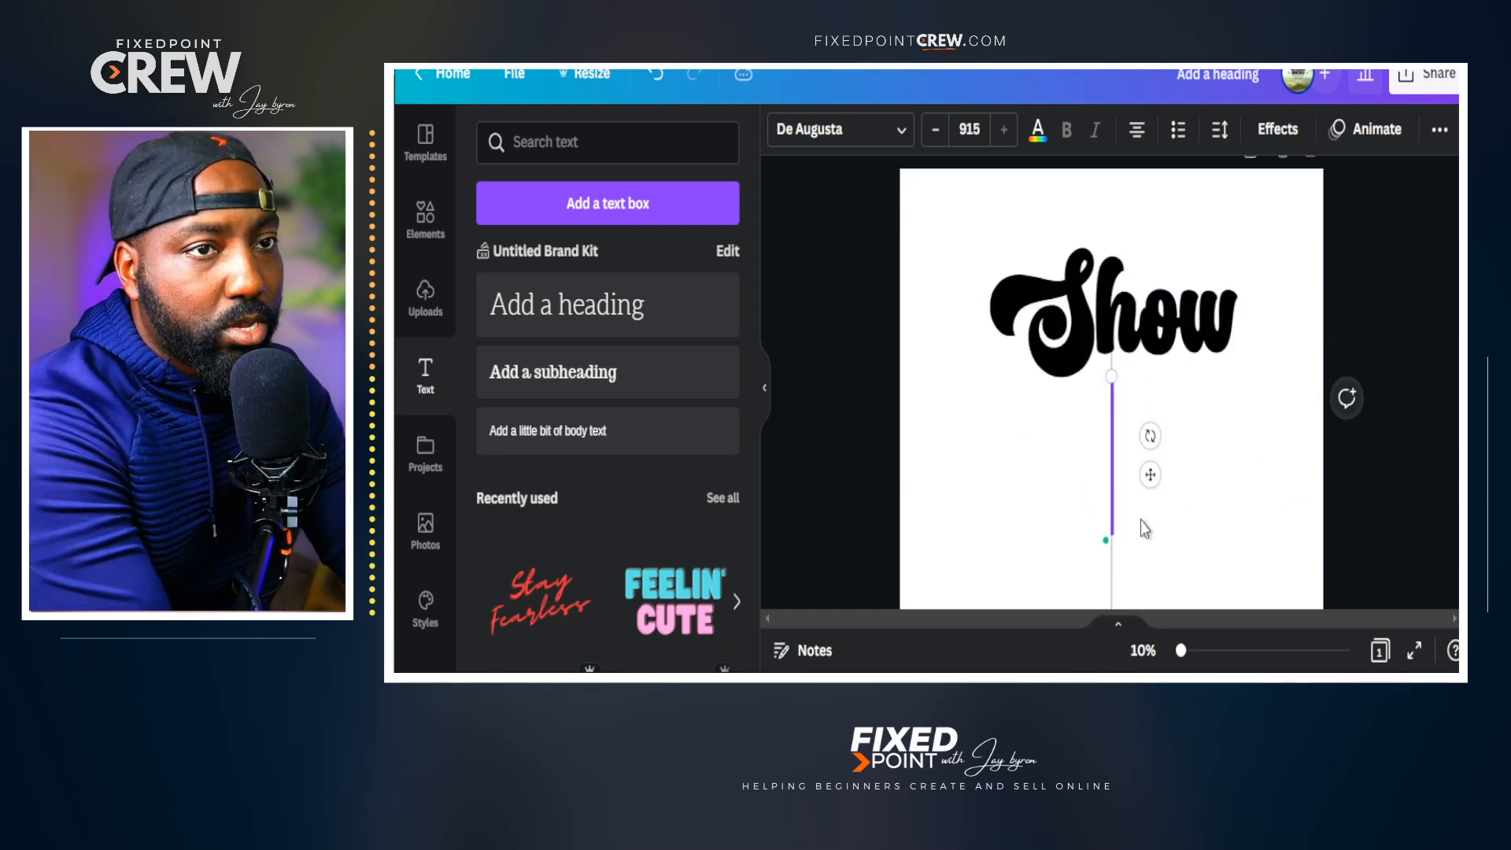
pyautogui.write('Work')
pyautogui.click(1271, 519)
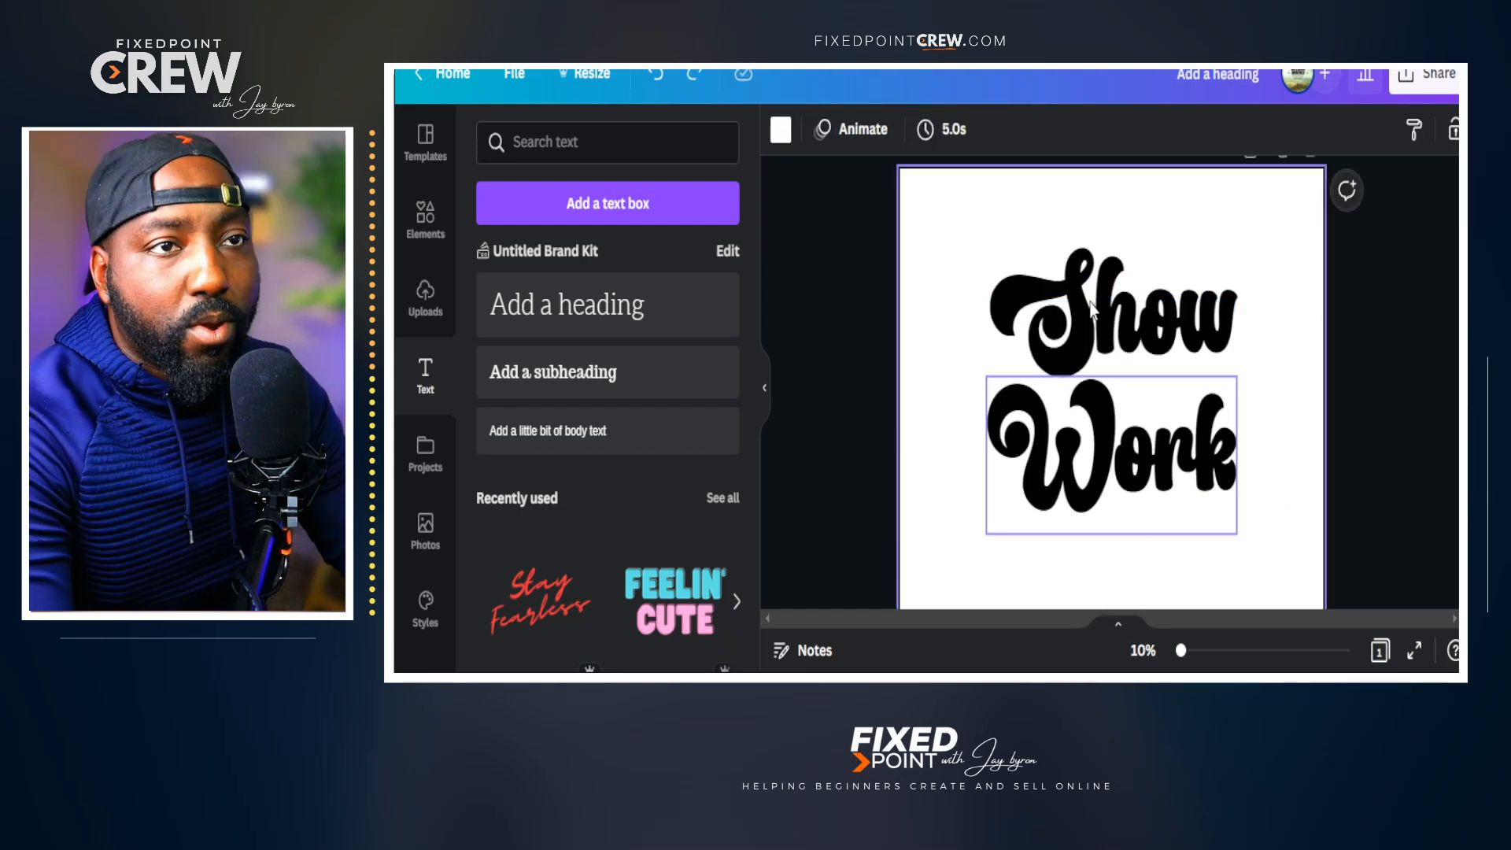
pyautogui.moveTo(1086, 296); pyautogui.dragTo(1068, 281)
pyautogui.moveTo(1147, 451); pyautogui.dragTo(1133, 470)
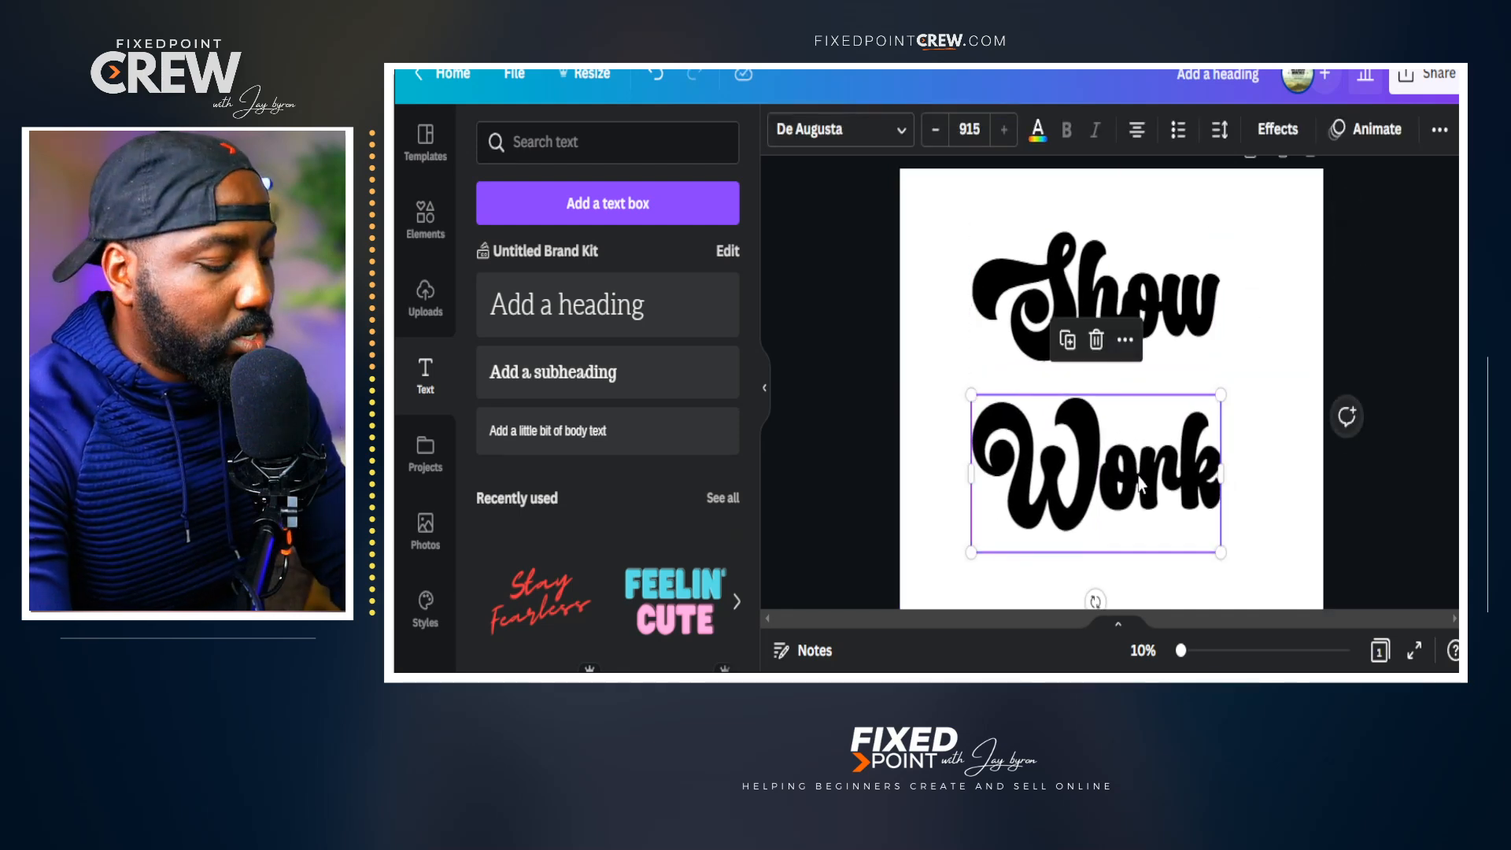
# - Make a copy of "Work" reading "your", shrink it to about size 535, and place it between "Show" and "Work"
pyautogui.moveTo(1171, 512); pyautogui.dragTo(1199, 510)
pyautogui.doubleClick(1199, 508)
pyautogui.write('Your')
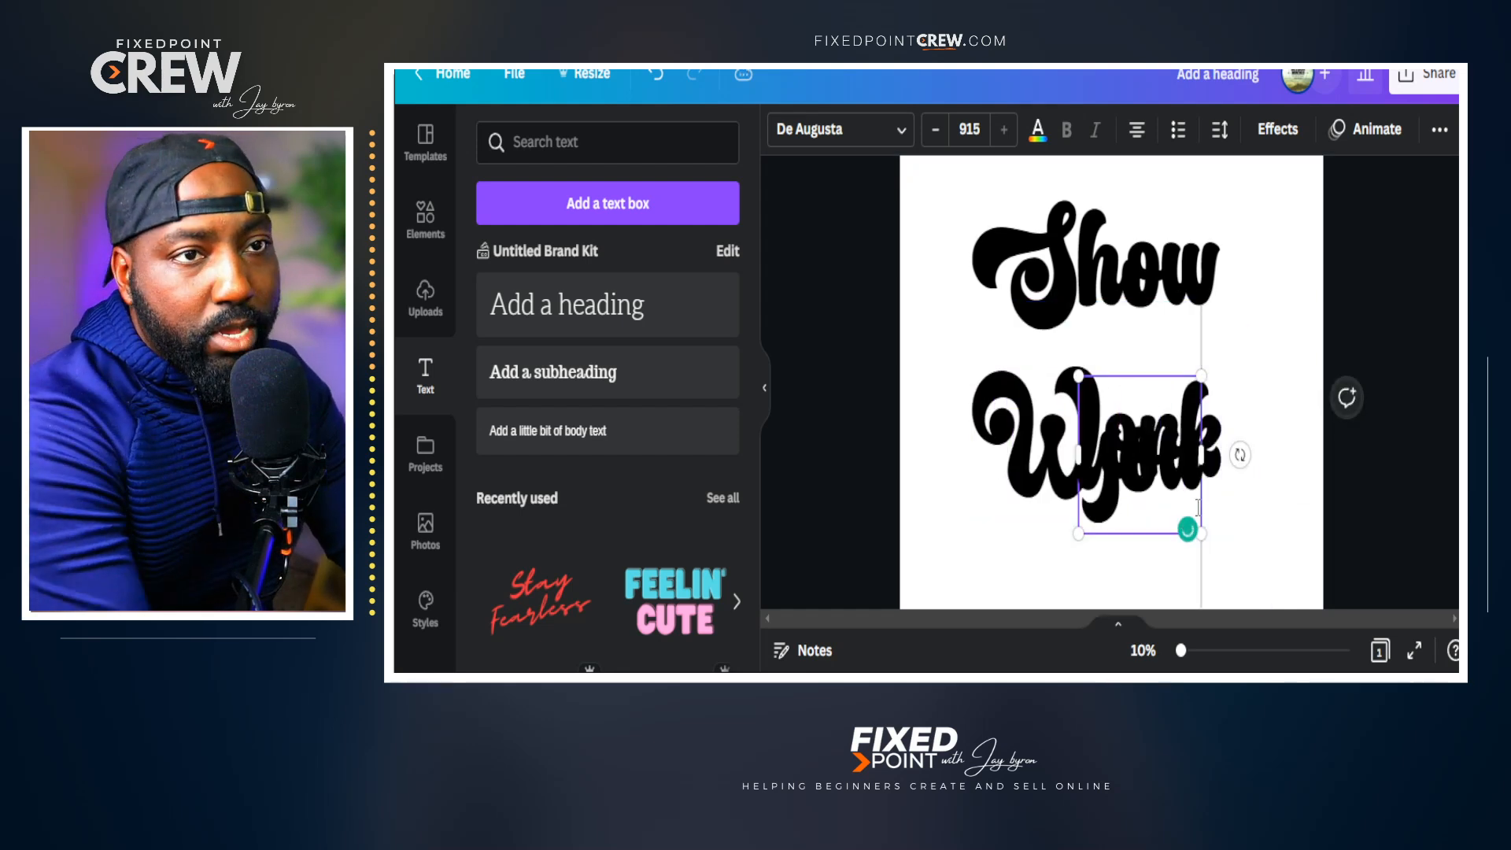
pyautogui.moveTo(1221, 533); pyautogui.dragTo(1150, 359)
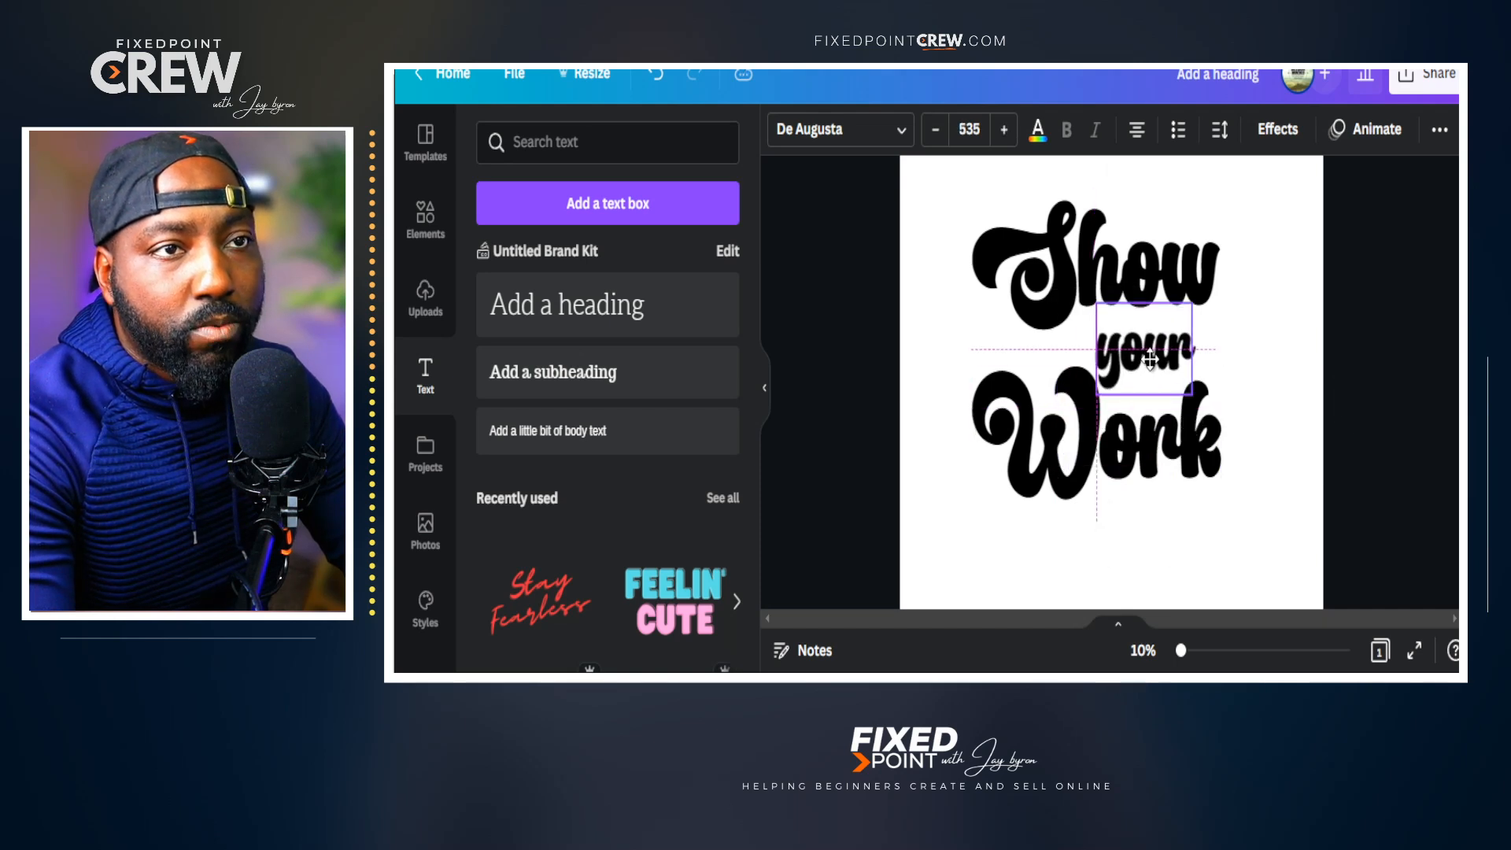
pyautogui.click(1206, 535)
pyautogui.click(1262, 545)
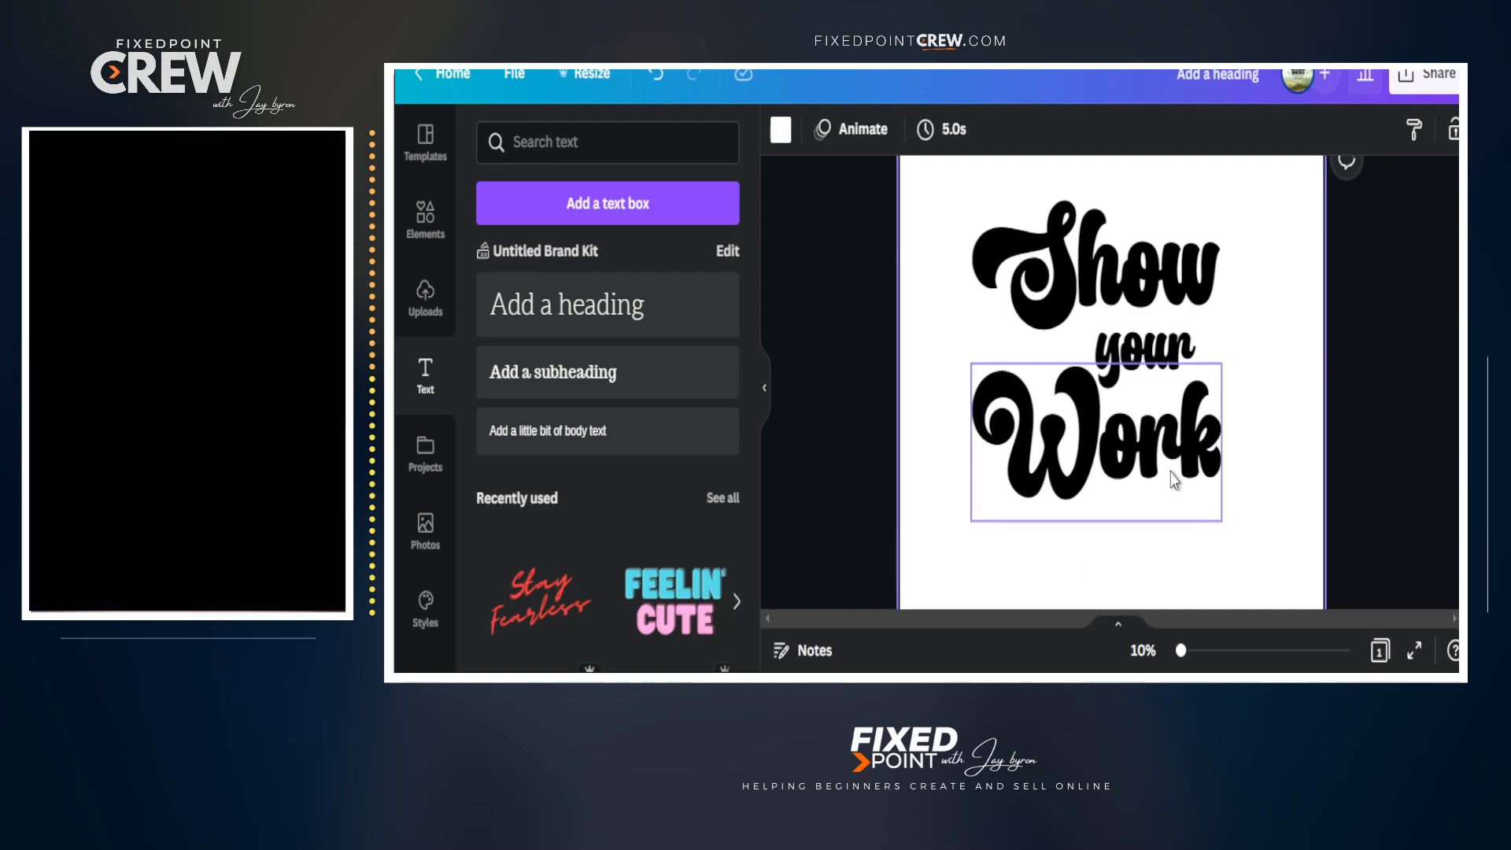
# - Lower "Work" slightly to even the spacing, group the three words, and reposition the group on the page
pyautogui.click(1173, 479)
pyautogui.moveTo(1174, 479); pyautogui.dragTo(1174, 484)
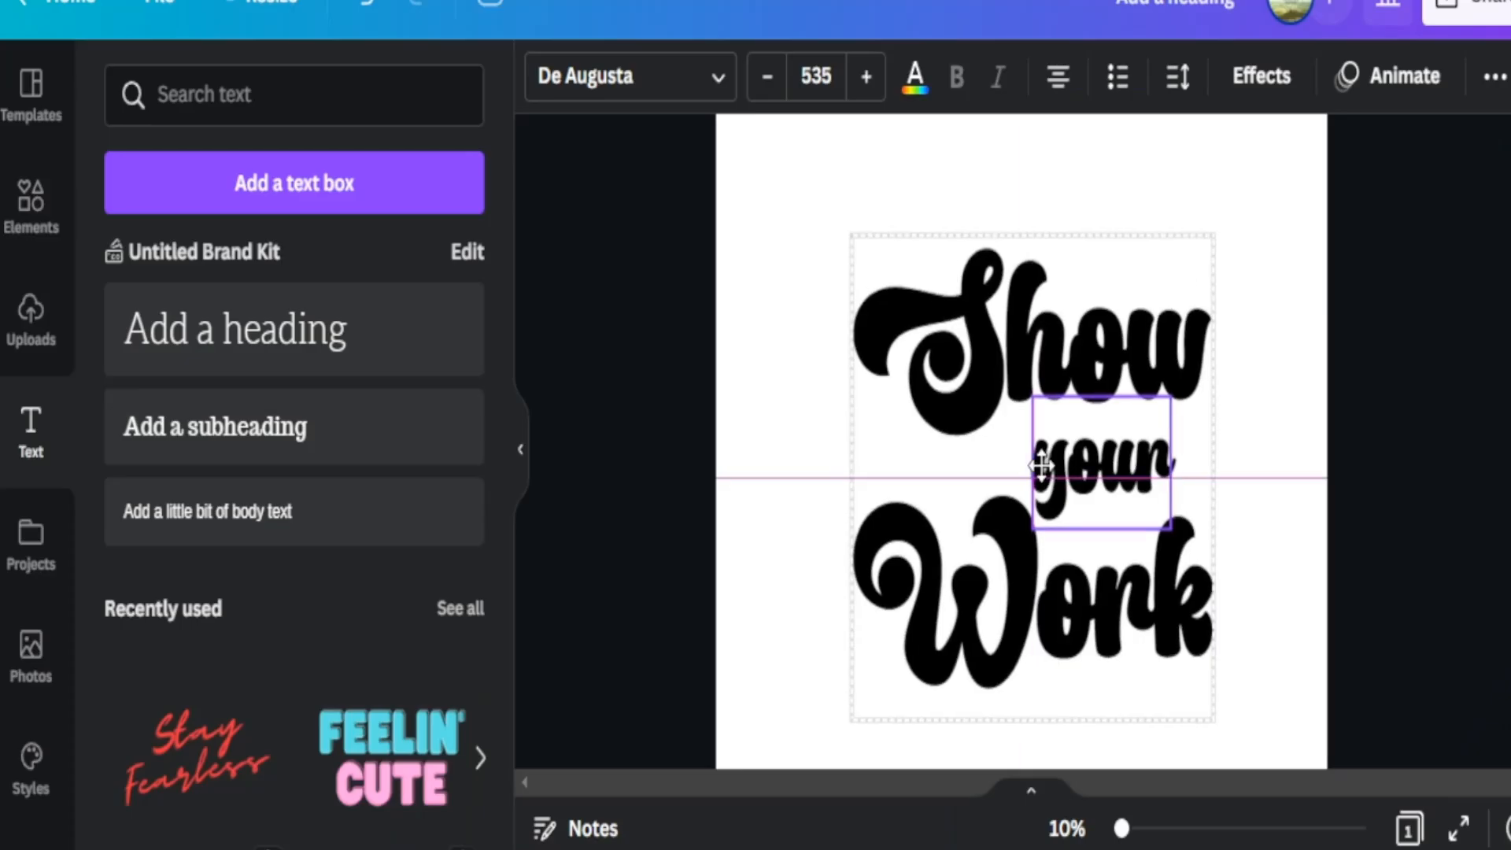
pyautogui.moveTo(1041, 465)
pyautogui.mouseDown()
pyautogui.moveTo(1009, 464)
pyautogui.moveTo(1034, 423)
pyautogui.moveTo(1004, 421)
pyautogui.moveTo(1023, 446)
pyautogui.moveTo(998, 441)
pyautogui.moveTo(1037, 460)
pyautogui.moveTo(1014, 447)
pyautogui.moveTo(1033, 446)
pyautogui.mouseUp()
pyautogui.moveTo(1109, 541); pyautogui.dragTo(1096, 594)
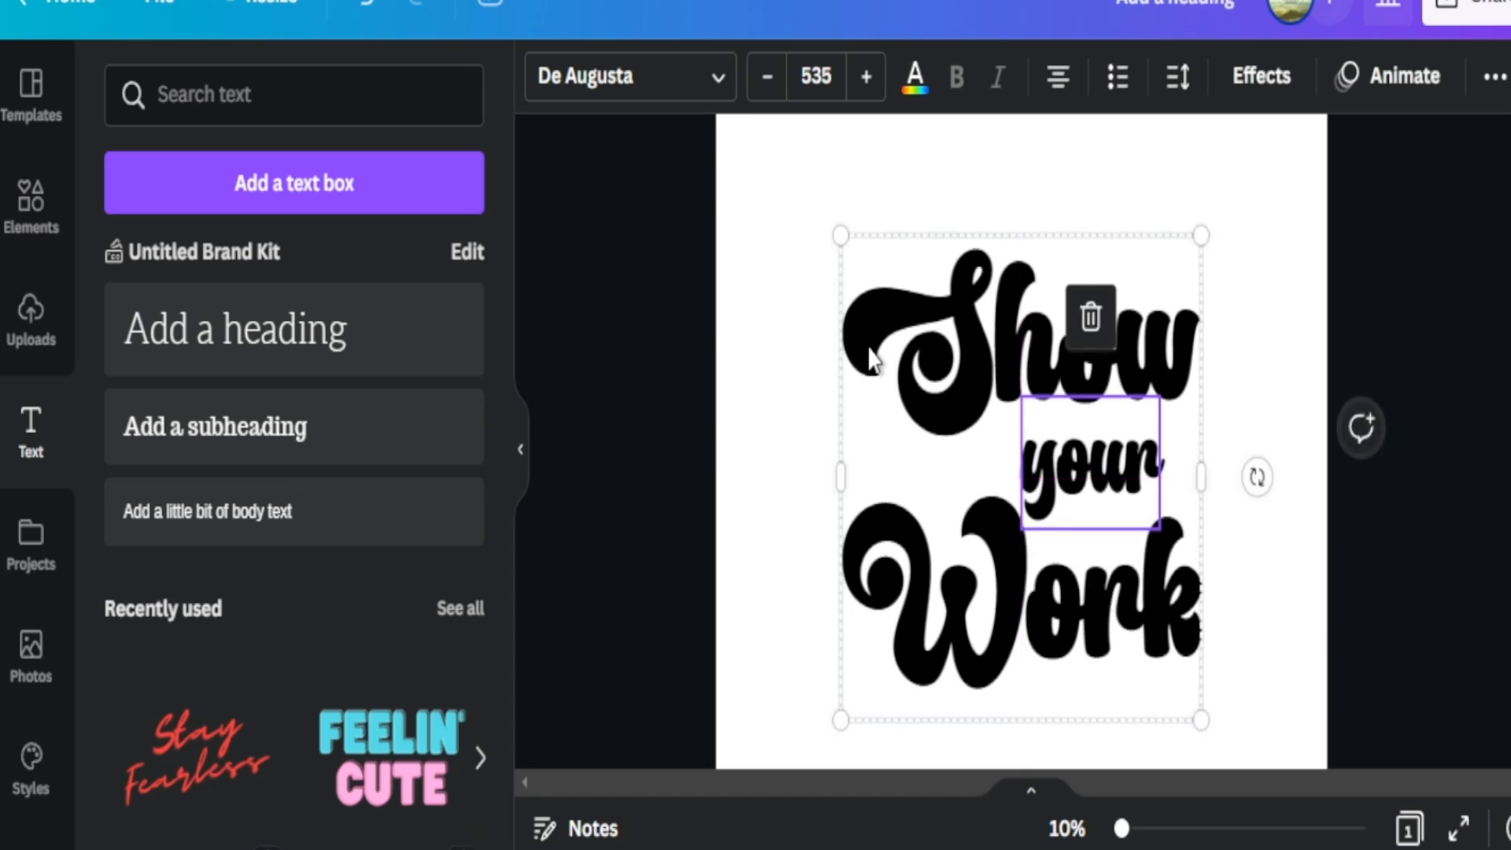
# - Enlarge the grouped "Show your Work" text until "Work" is about size 986, and centre the group on the page
pyautogui.moveTo(839, 236); pyautogui.dragTo(795, 229)
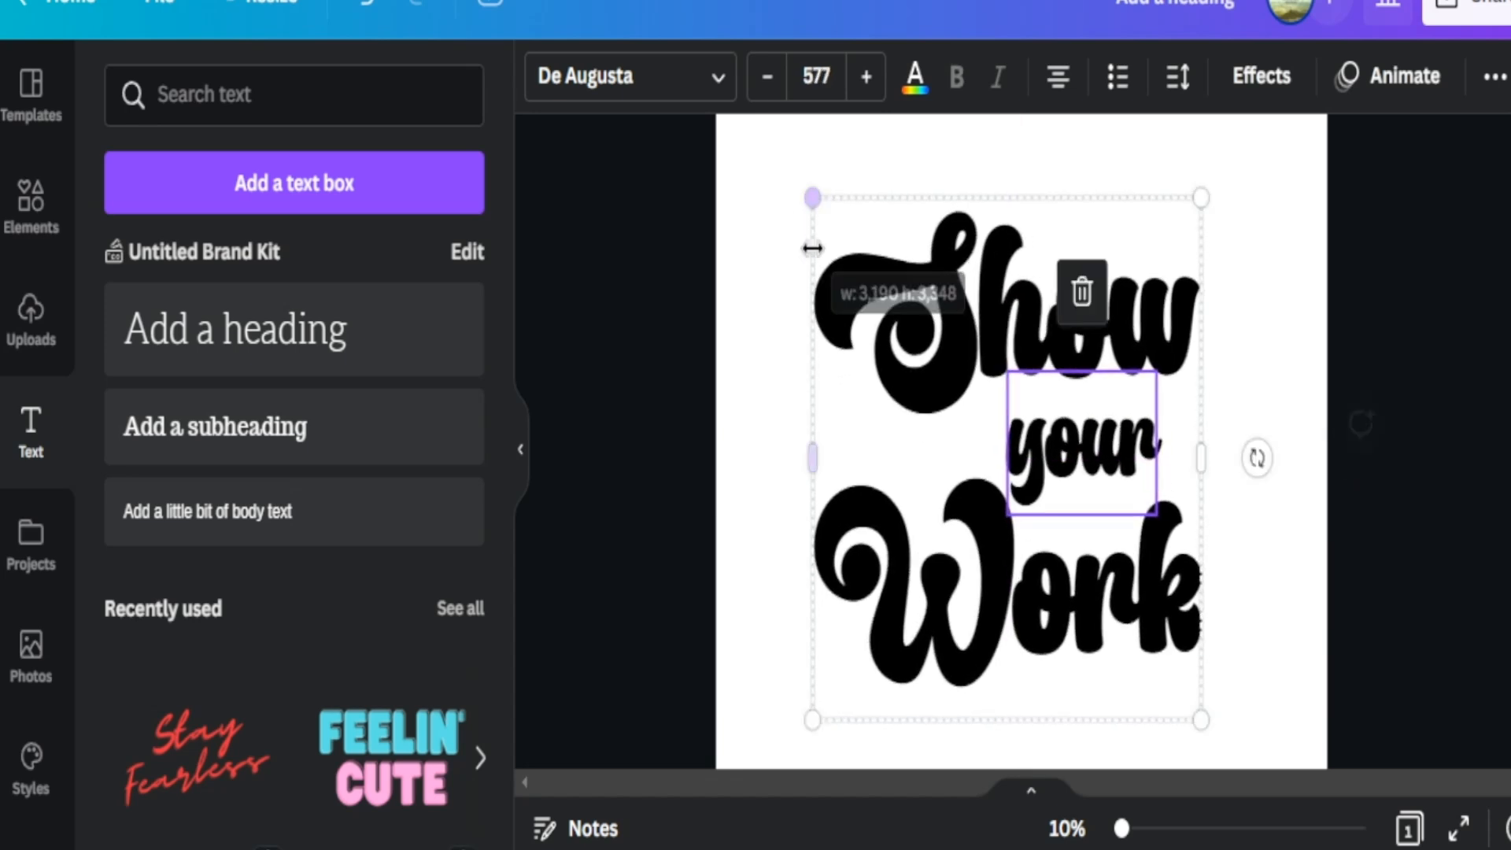
pyautogui.scroll(-3, 1209, 575)
pyautogui.scroll(2, 1142, 563)
pyautogui.click(1055, 514)
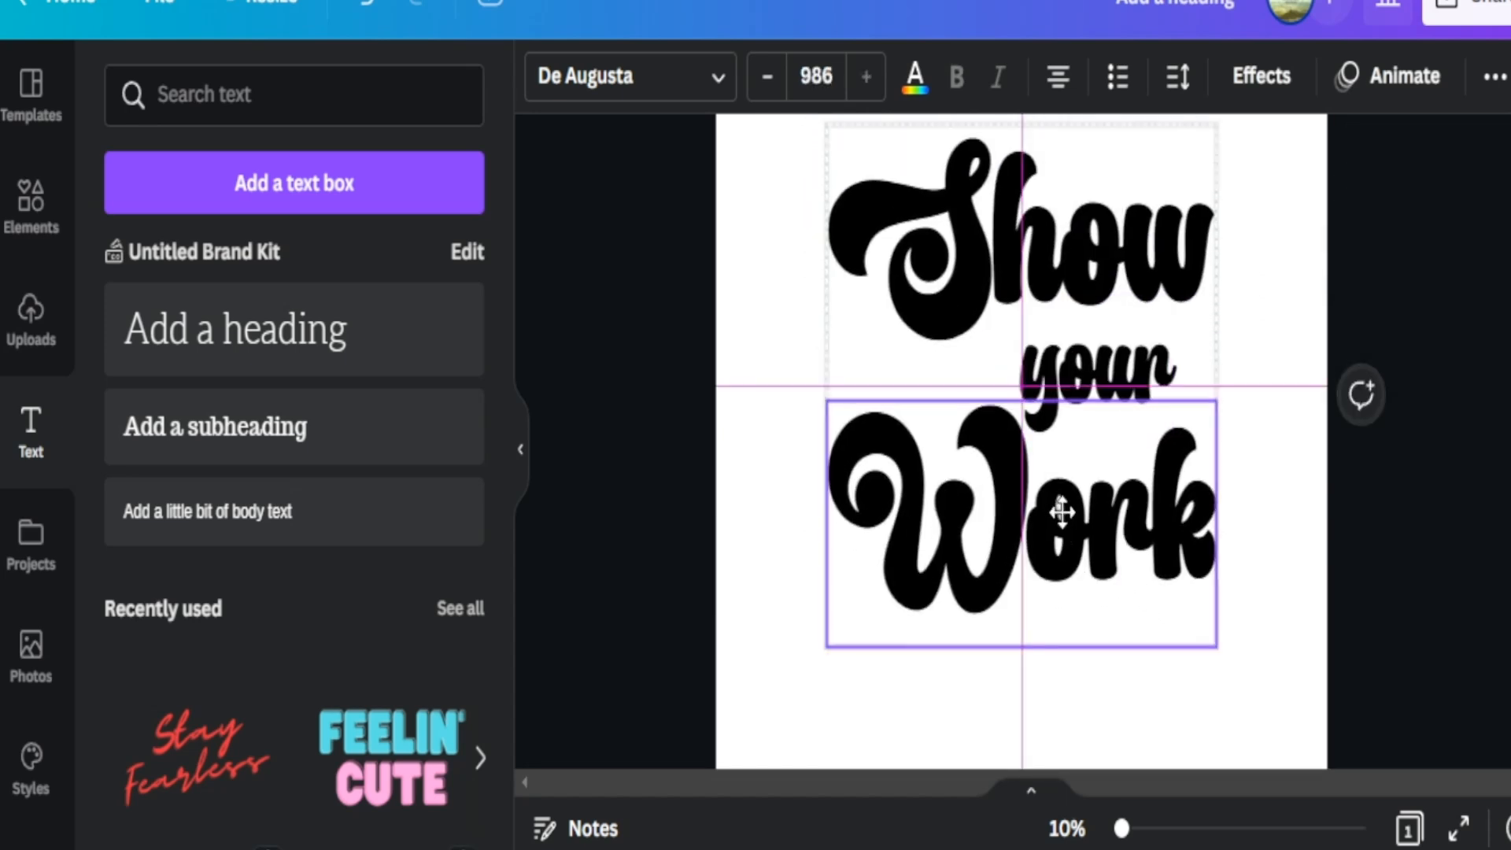
pyautogui.scroll(3, 1091, 543)
pyautogui.moveTo(1086, 594)
pyautogui.mouseDown()
pyautogui.moveTo(1069, 601)
pyautogui.moveTo(1090, 614)
pyautogui.mouseUp()
pyautogui.click(1273, 676)
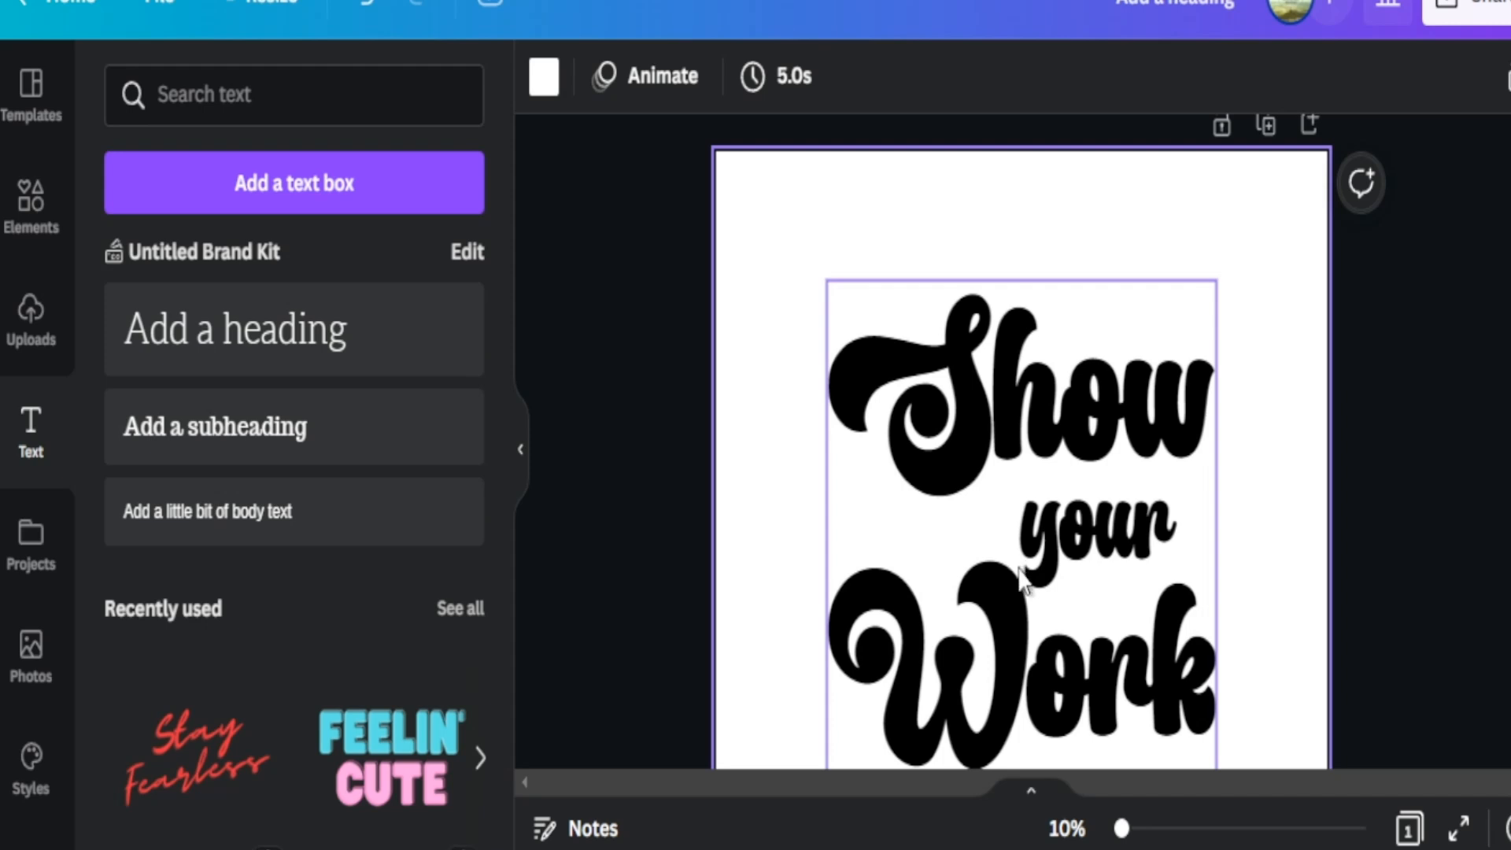
pyautogui.moveTo(1018, 579); pyautogui.dragTo(1014, 556)
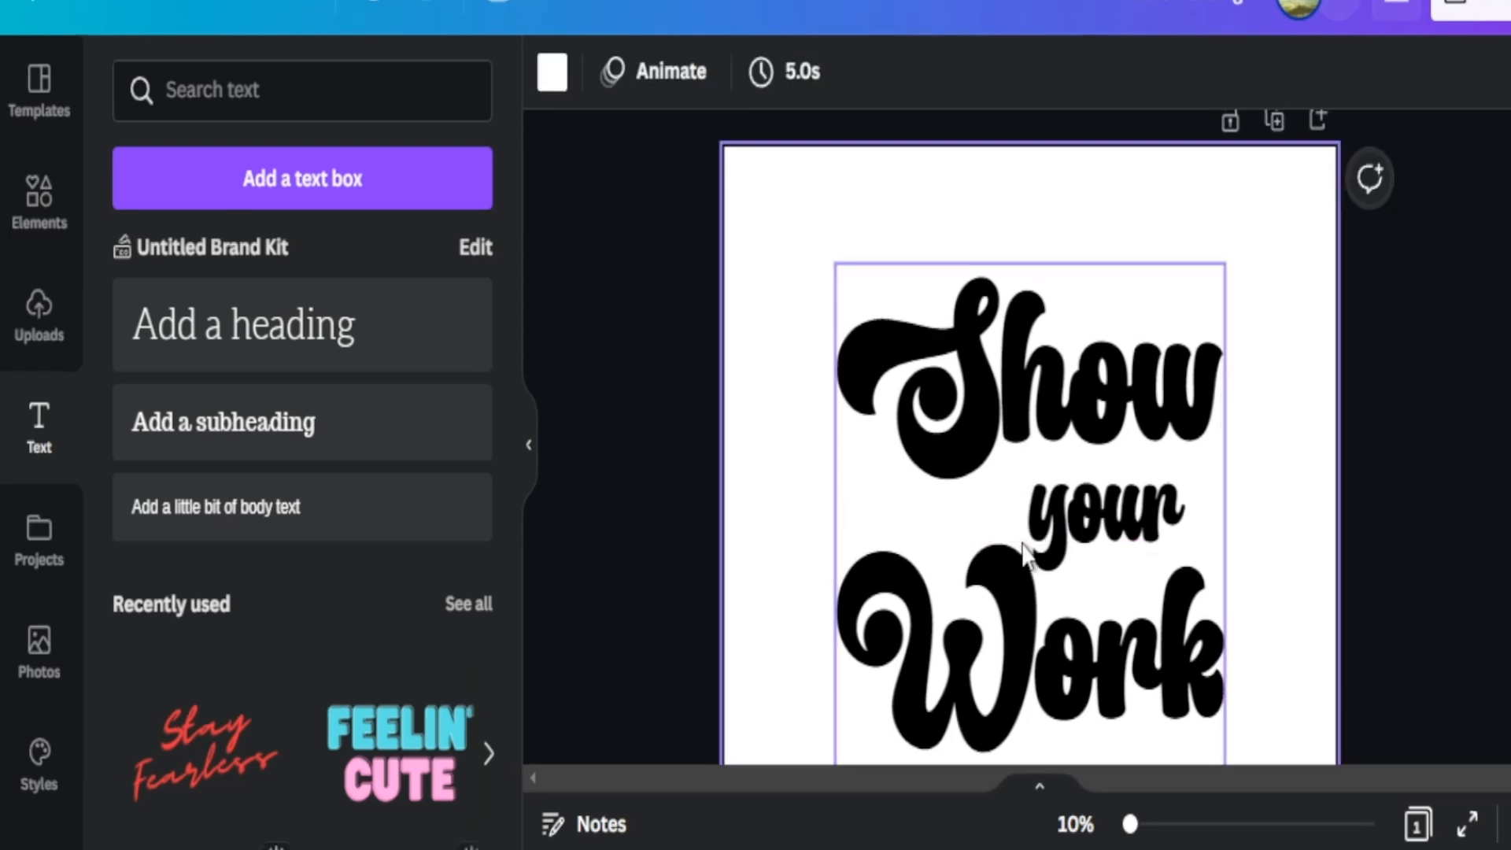
pyautogui.scroll(-2, 1023, 555)
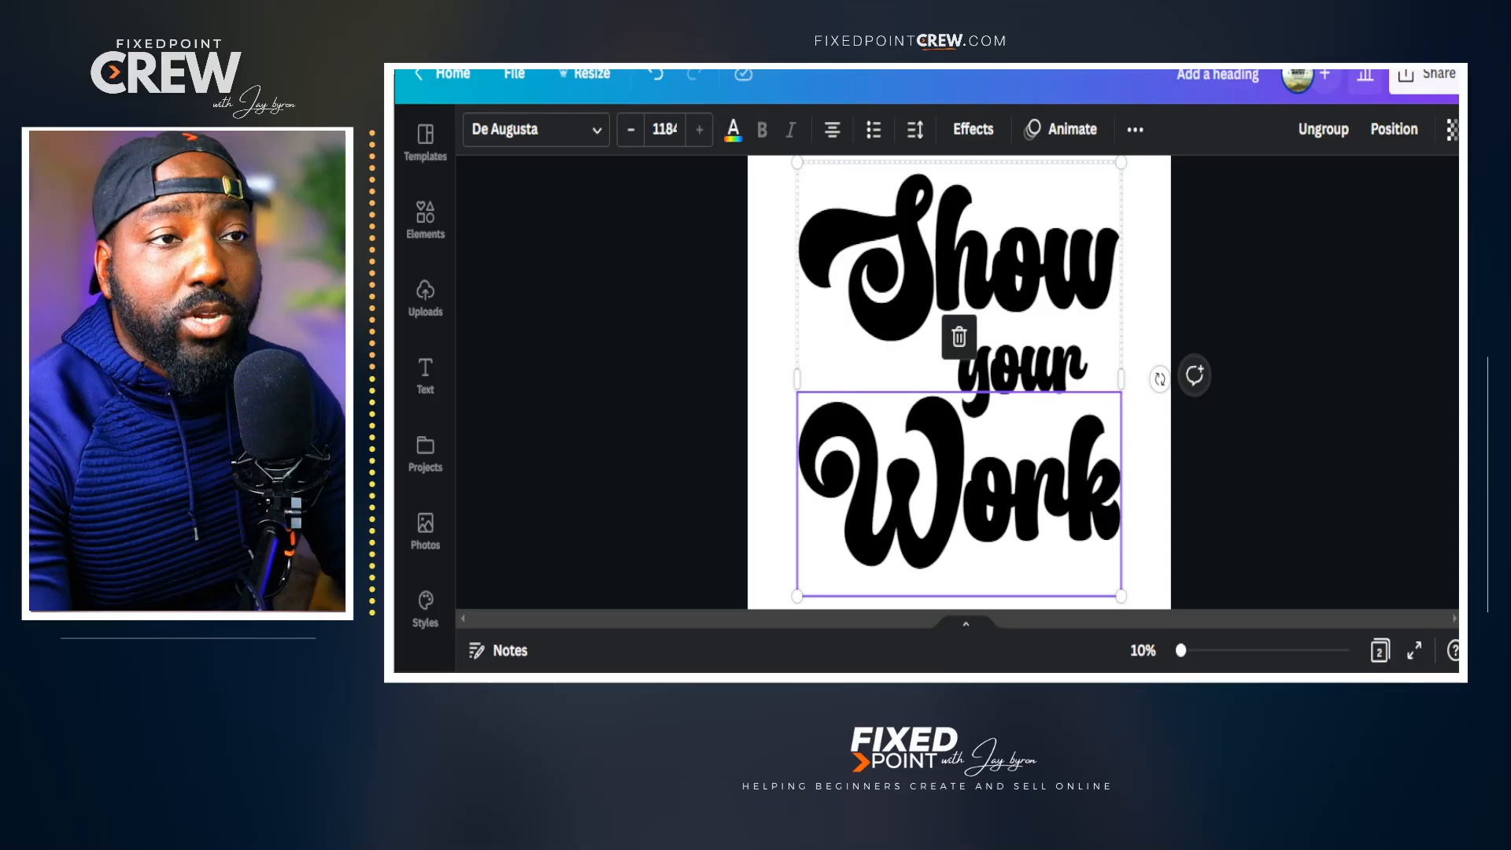
# - Ungroup the "Show your Work" text so each word can be edited separately
pyautogui.click(1309, 494)
pyautogui.scroll(-3, 976, 522)
pyautogui.click(1077, 449)
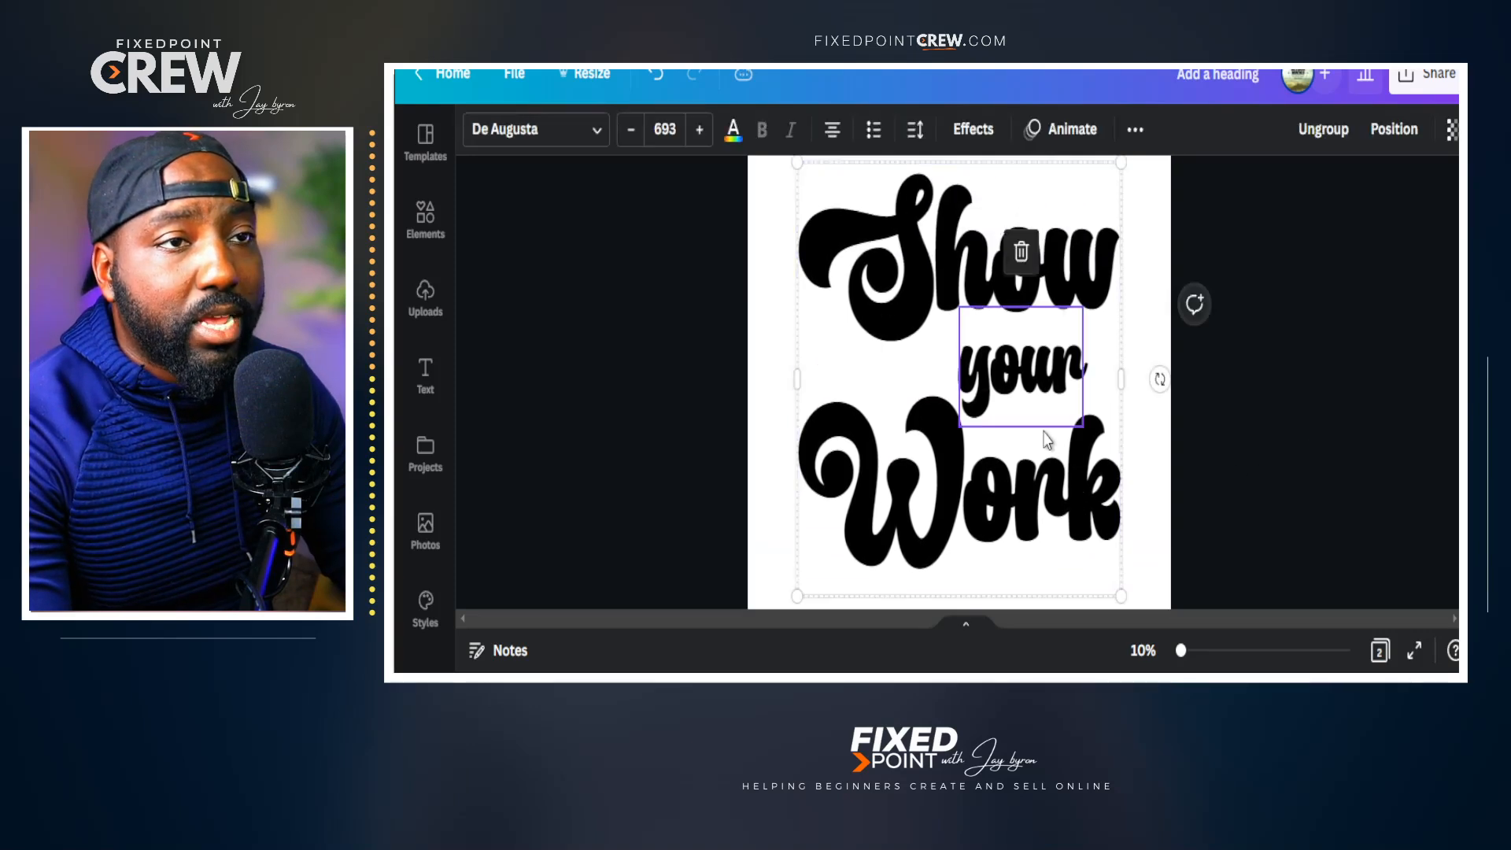
pyautogui.rightClick(1046, 370)
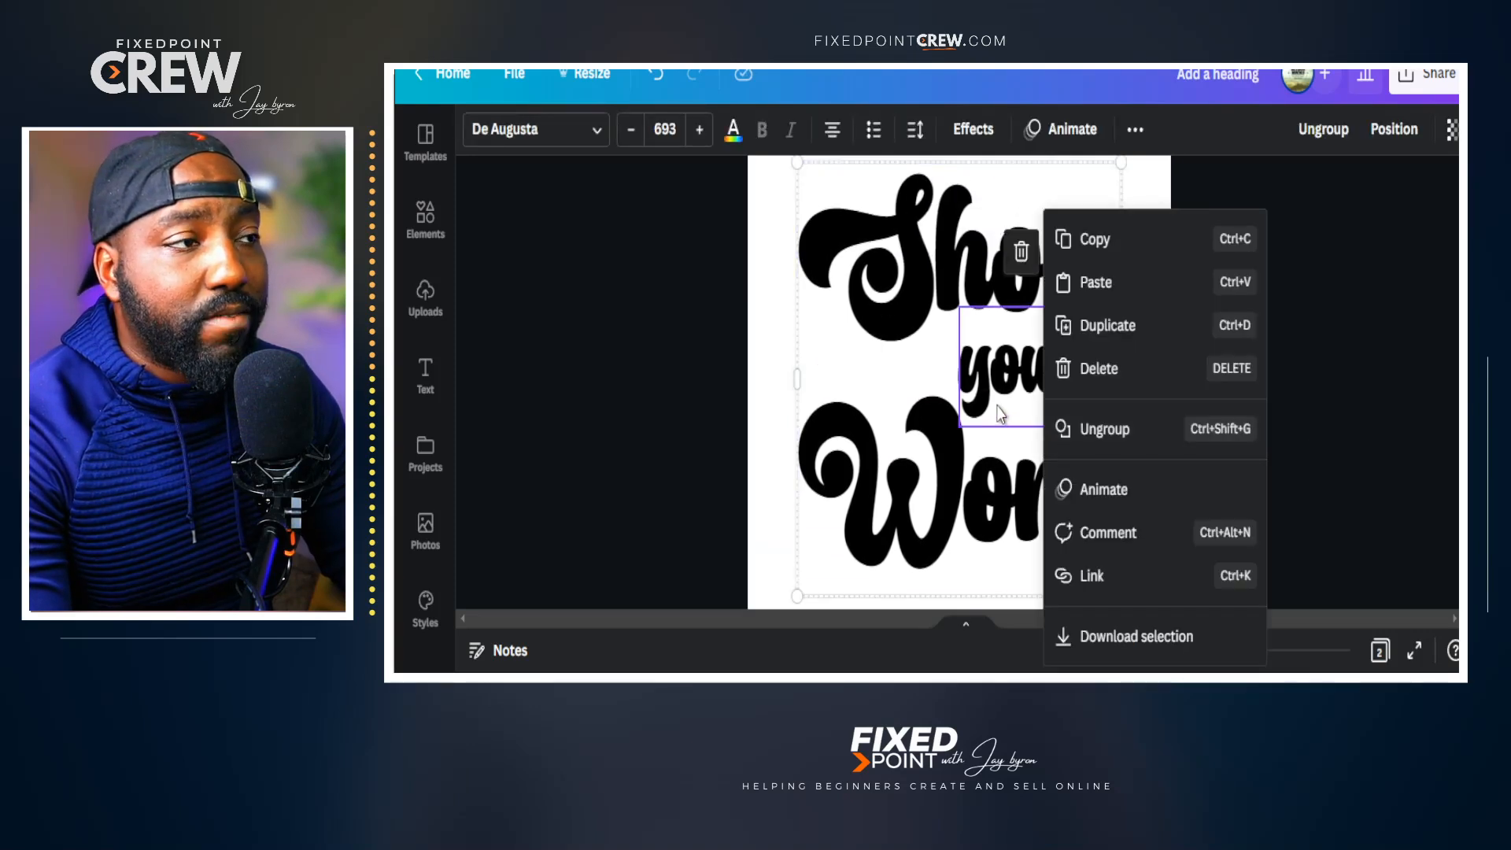
pyautogui.click(1118, 445)
pyautogui.click(1288, 448)
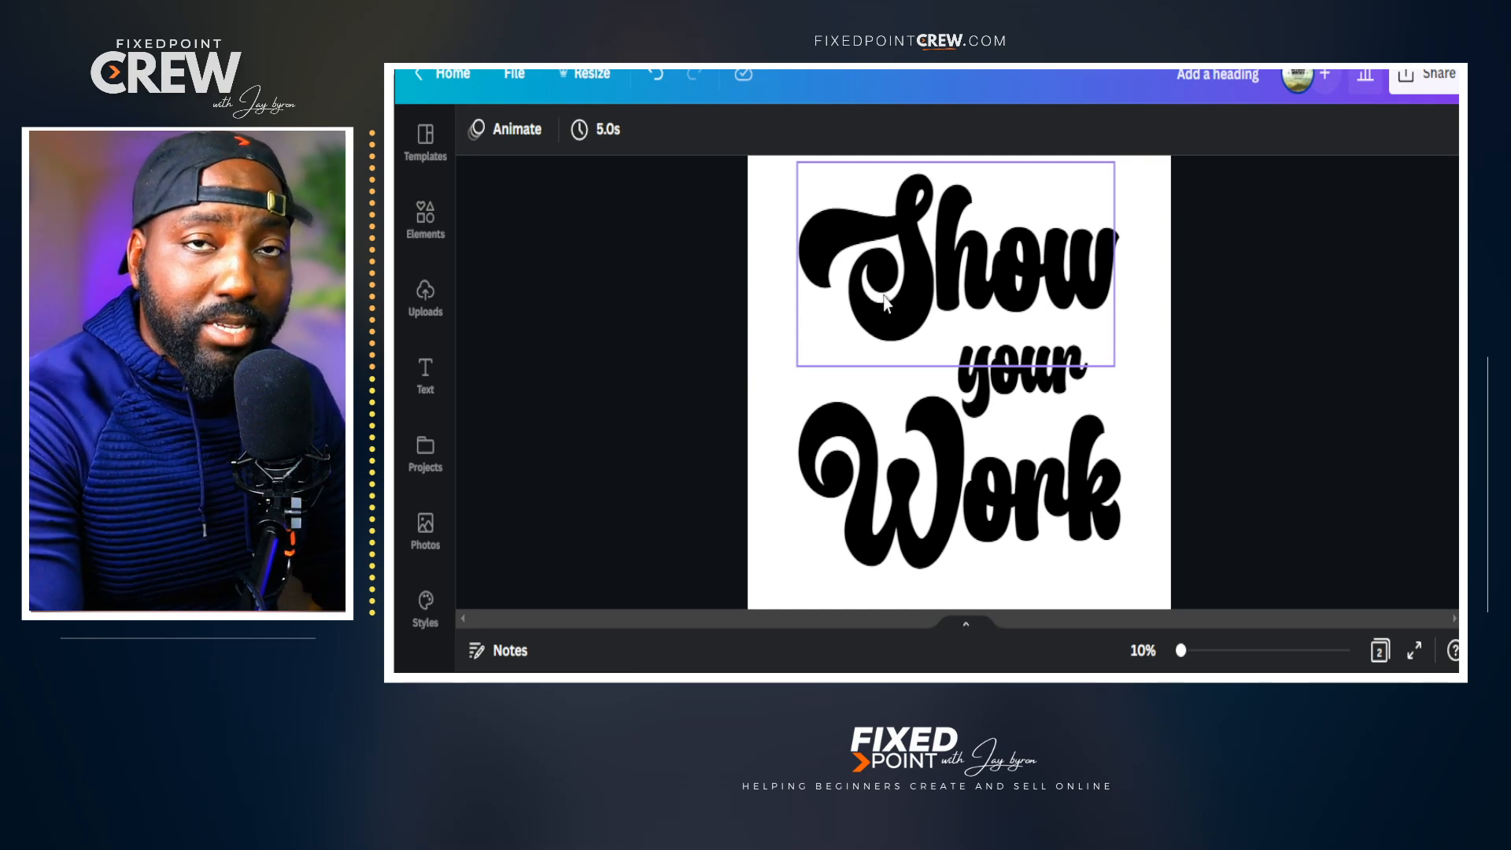
# - Recolour "Work" teal #7ED2C6, sampled from the letter Y in the reference shirt image on page 2
pyautogui.scroll(-8, 884, 303)
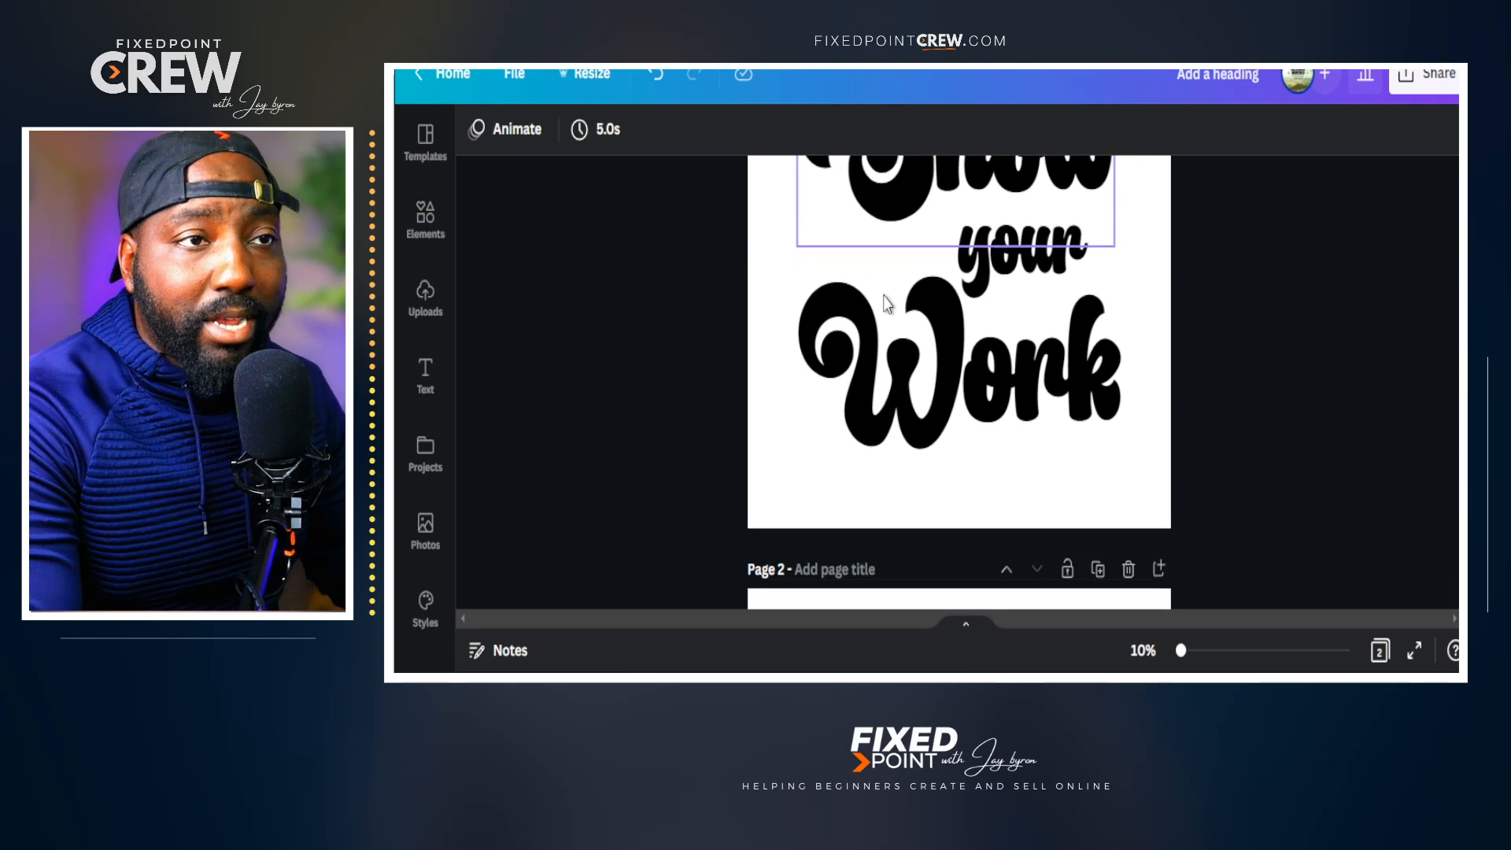
pyautogui.click(905, 333)
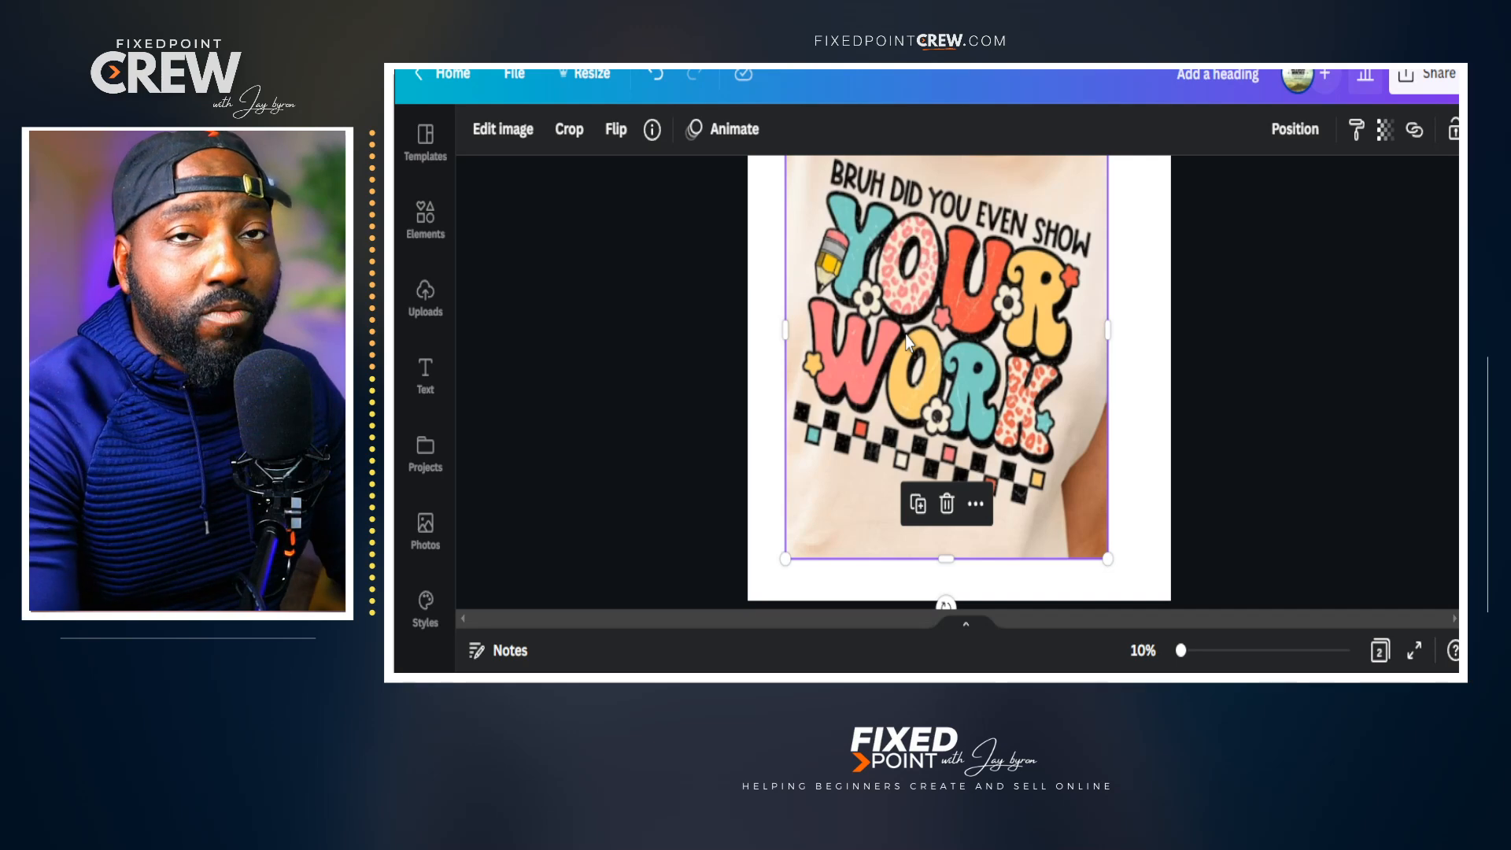
pyautogui.scroll(3, 842, 385)
pyautogui.scroll(1, 843, 385)
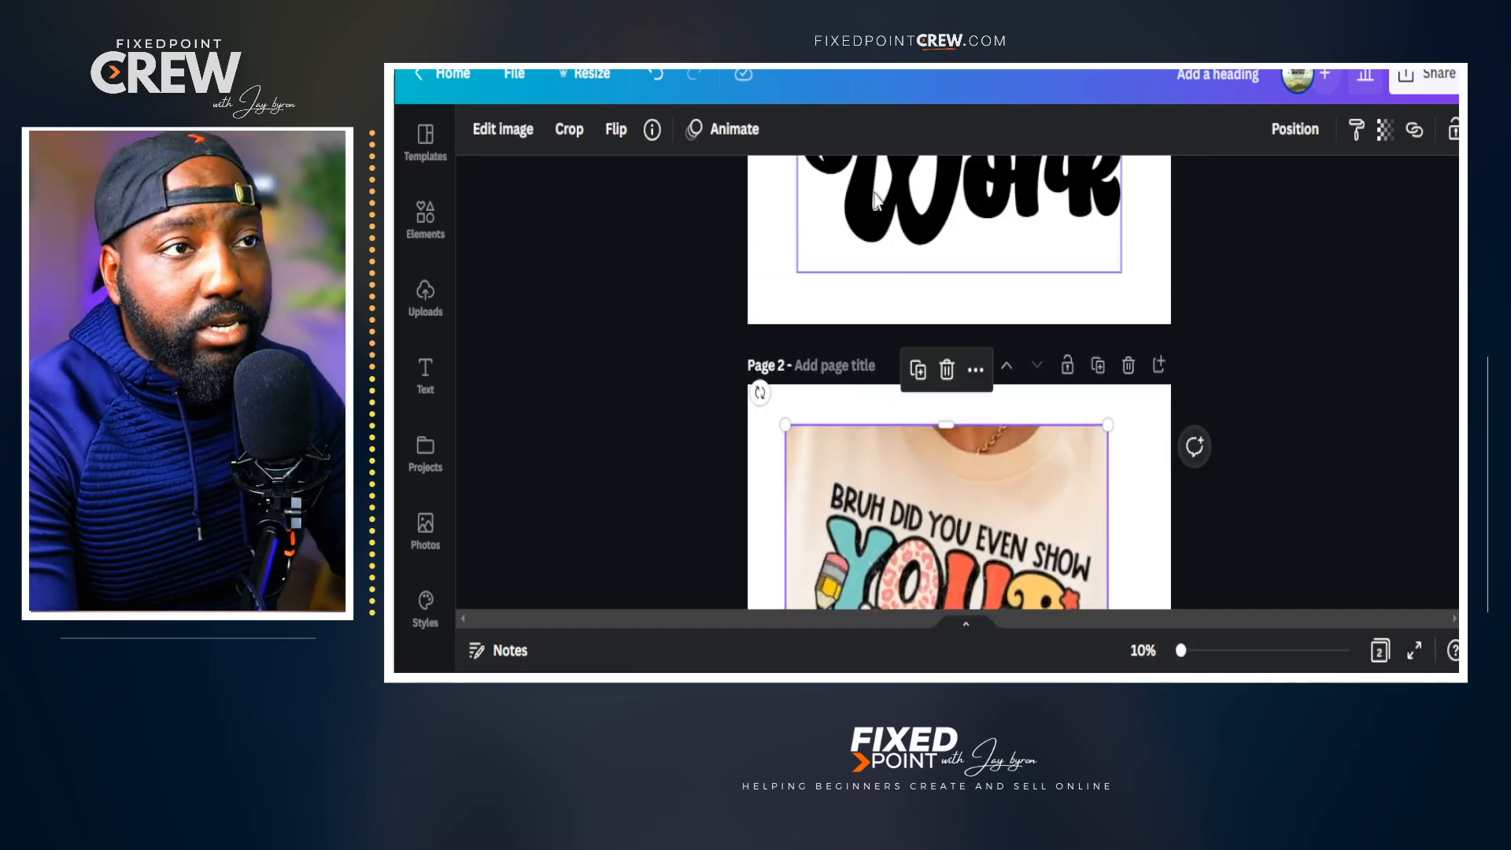
pyautogui.click(893, 236)
pyautogui.click(733, 138)
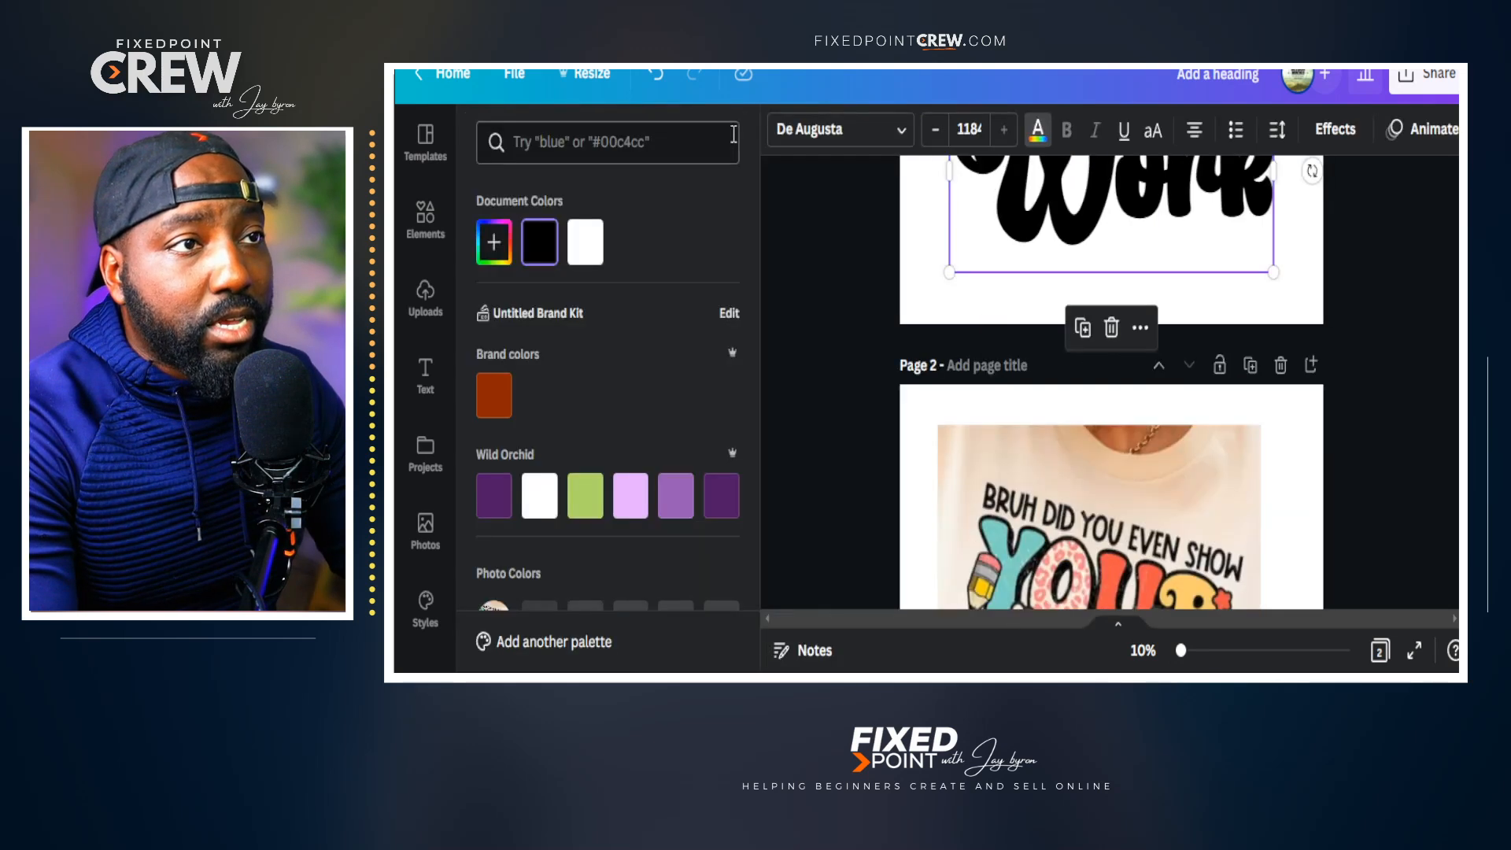
pyautogui.click(494, 243)
pyautogui.click(698, 463)
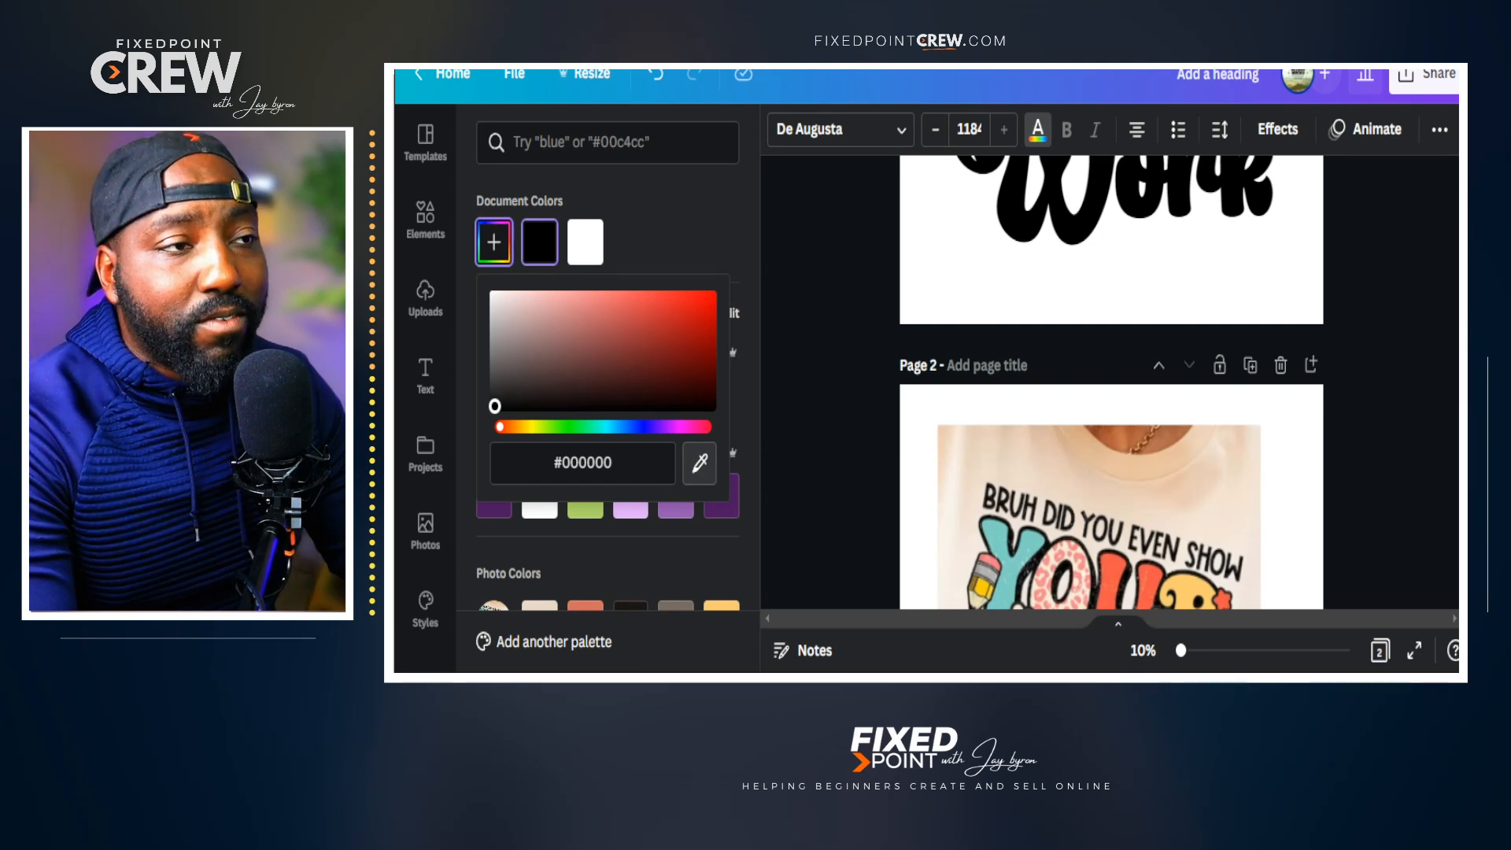
pyautogui.click(1001, 555)
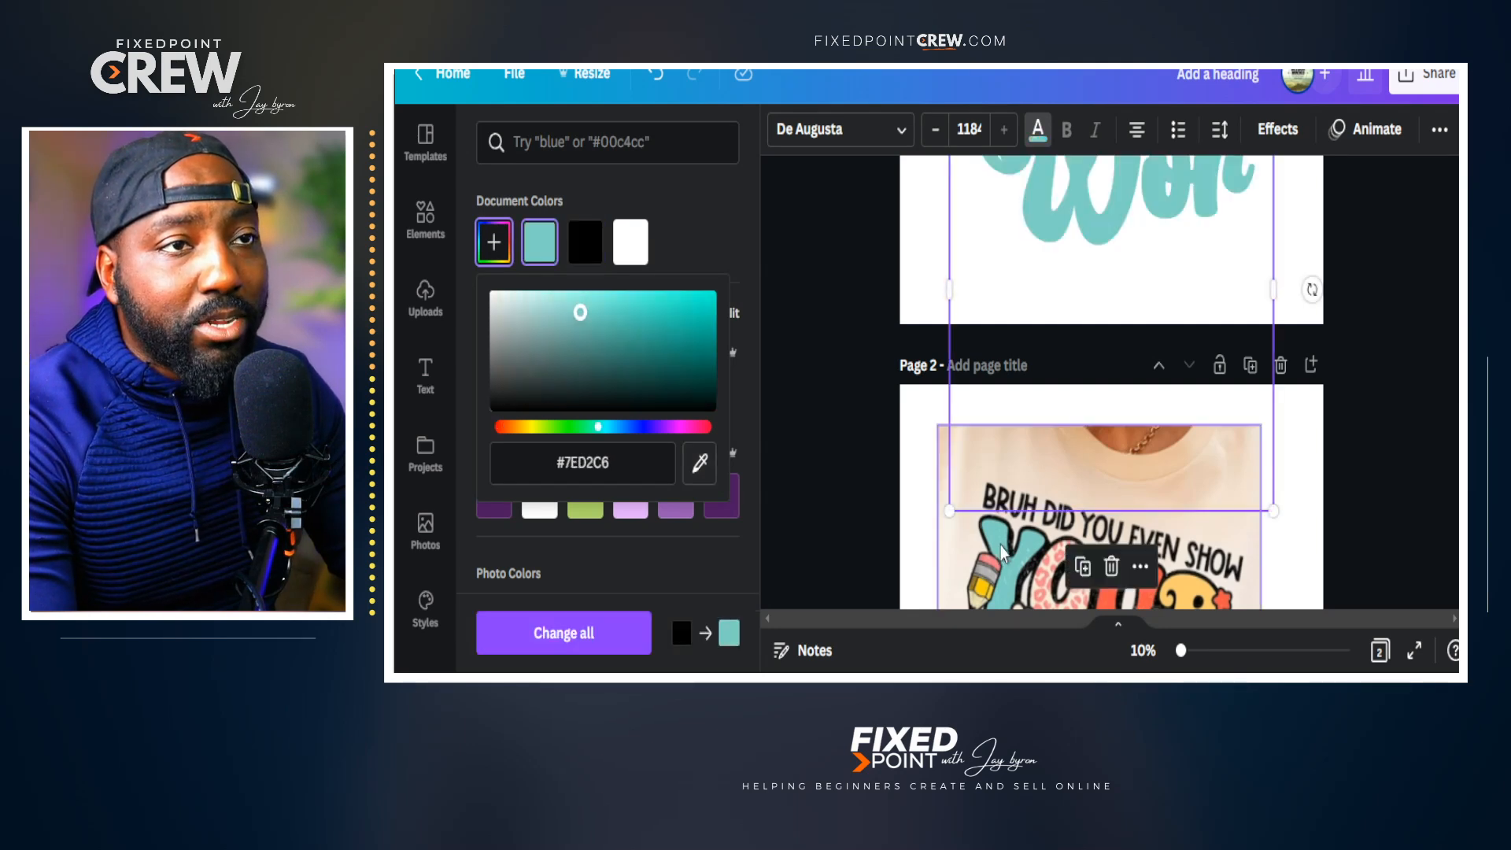
# - Widen the teal "Work" text box so the word fits on one line, and realign it under "your"
pyautogui.click(1071, 269)
pyautogui.scroll(3, 1102, 309)
pyautogui.moveTo(1273, 500); pyautogui.dragTo(1311, 500)
pyautogui.moveTo(1002, 425); pyautogui.dragTo(987, 437)
pyautogui.click(1072, 504)
pyautogui.scroll(-5, 850, 523)
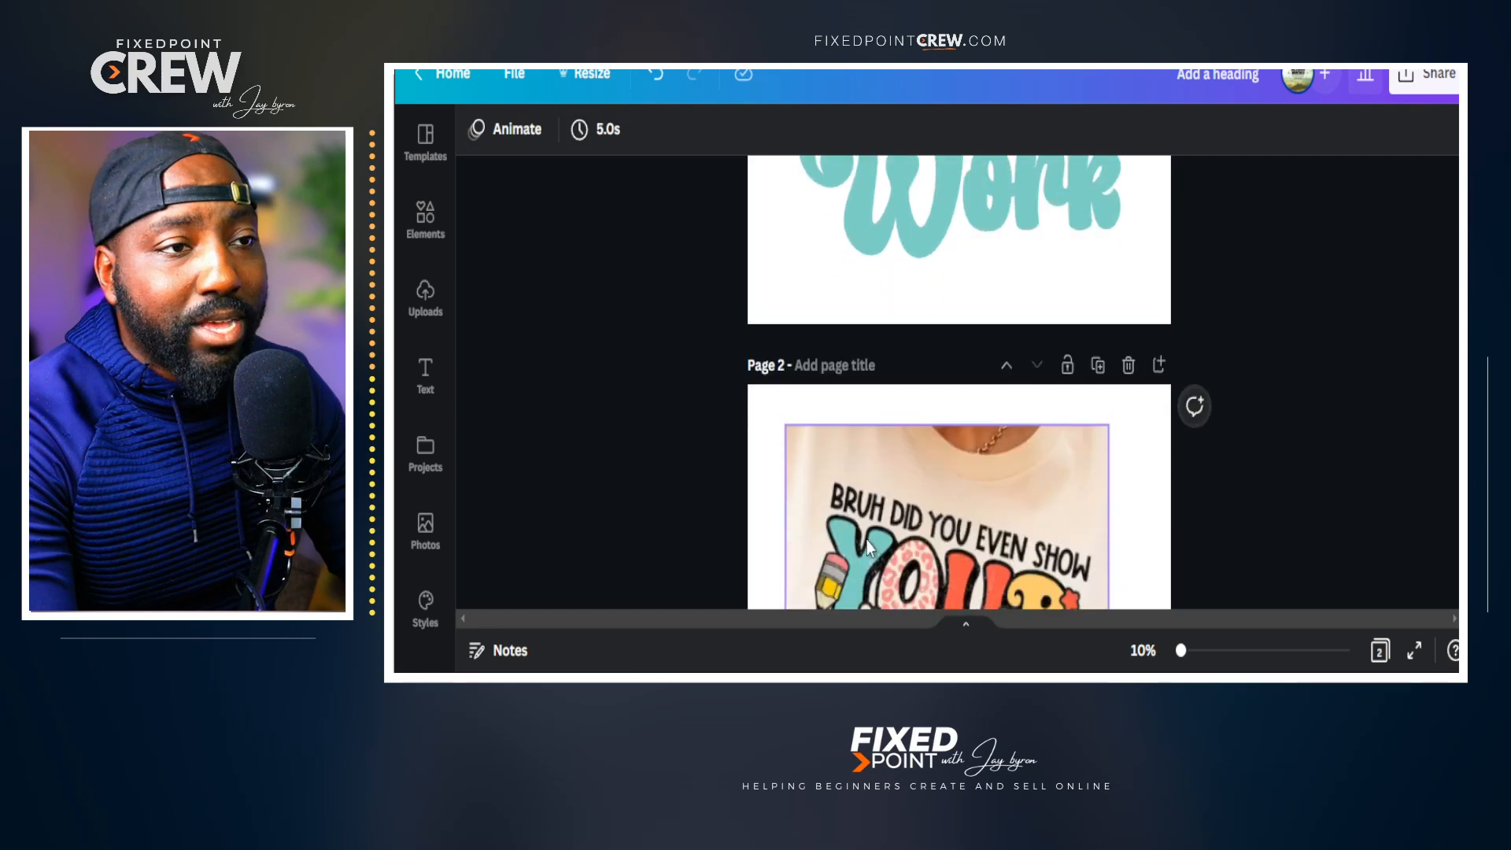
# - Open the text colour options for the word "Work"
pyautogui.scroll(5, 848, 465)
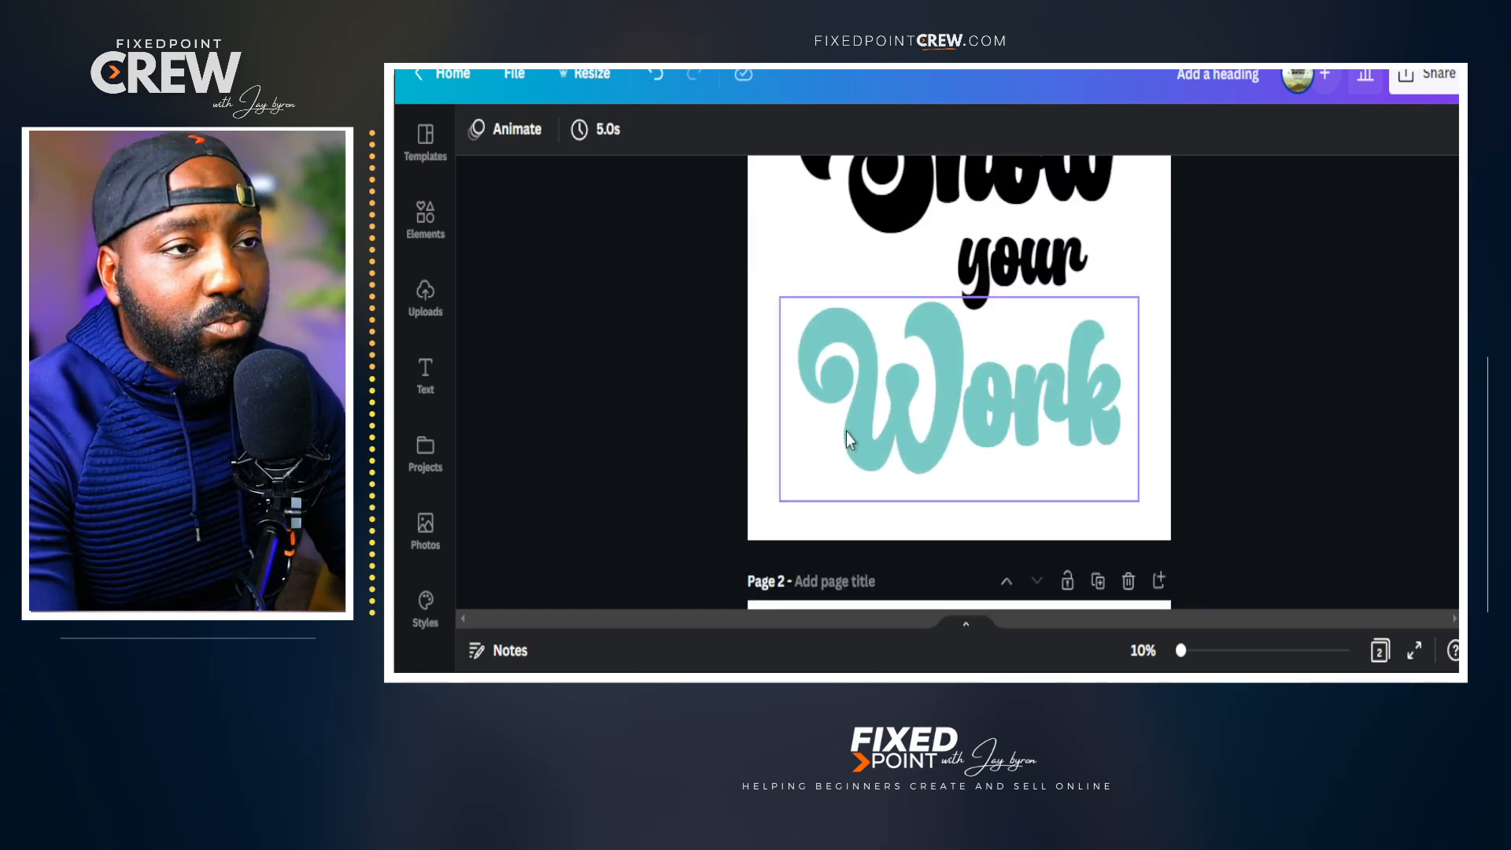
pyautogui.click(847, 432)
pyautogui.click(732, 129)
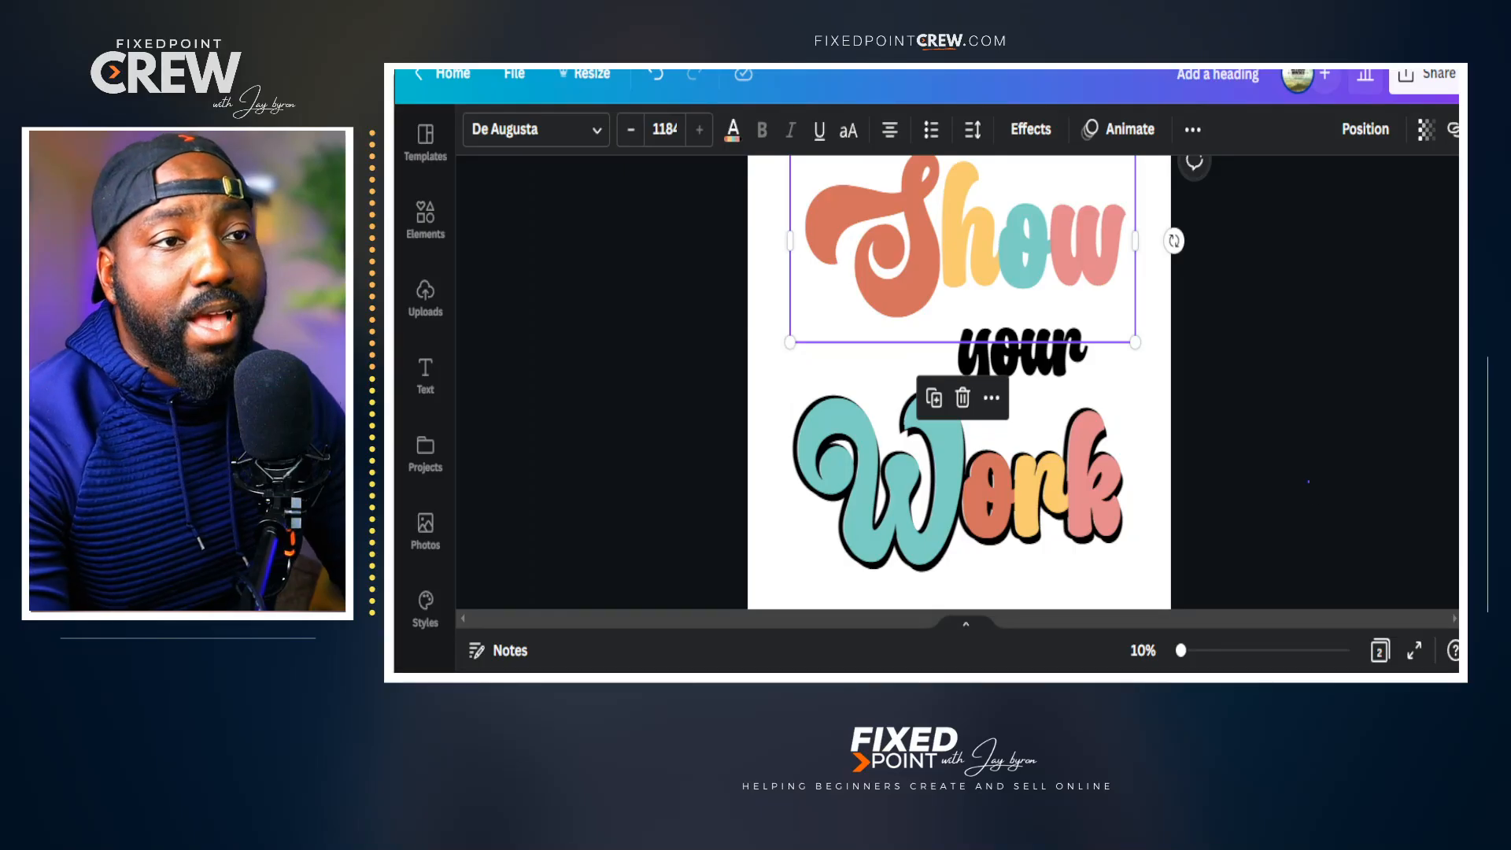
# - Duplicate the multicoloured "Show" and offset the copy from the original
pyautogui.click(1248, 512)
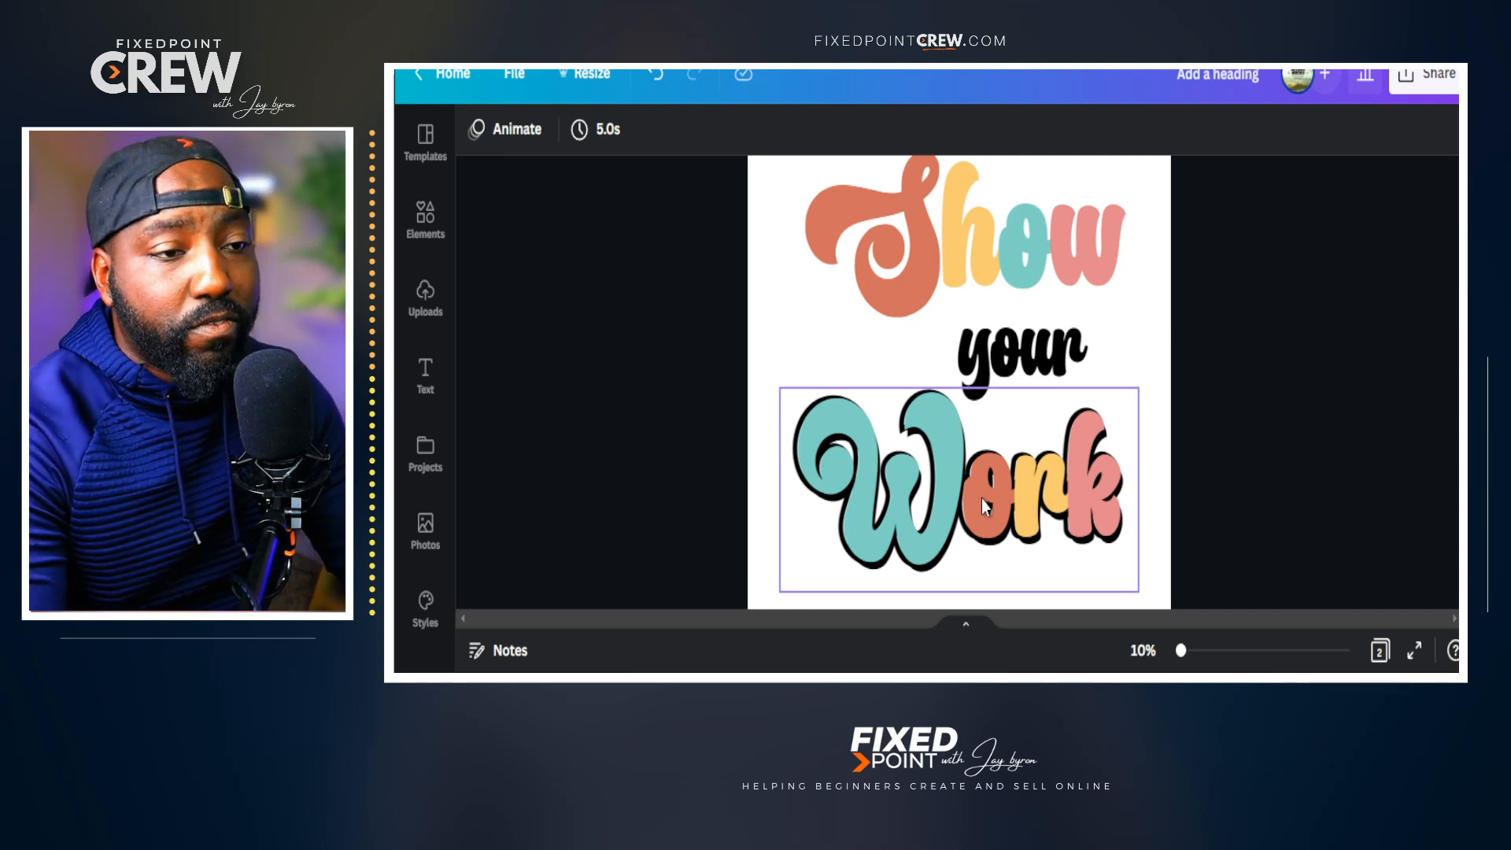
pyautogui.click(923, 259)
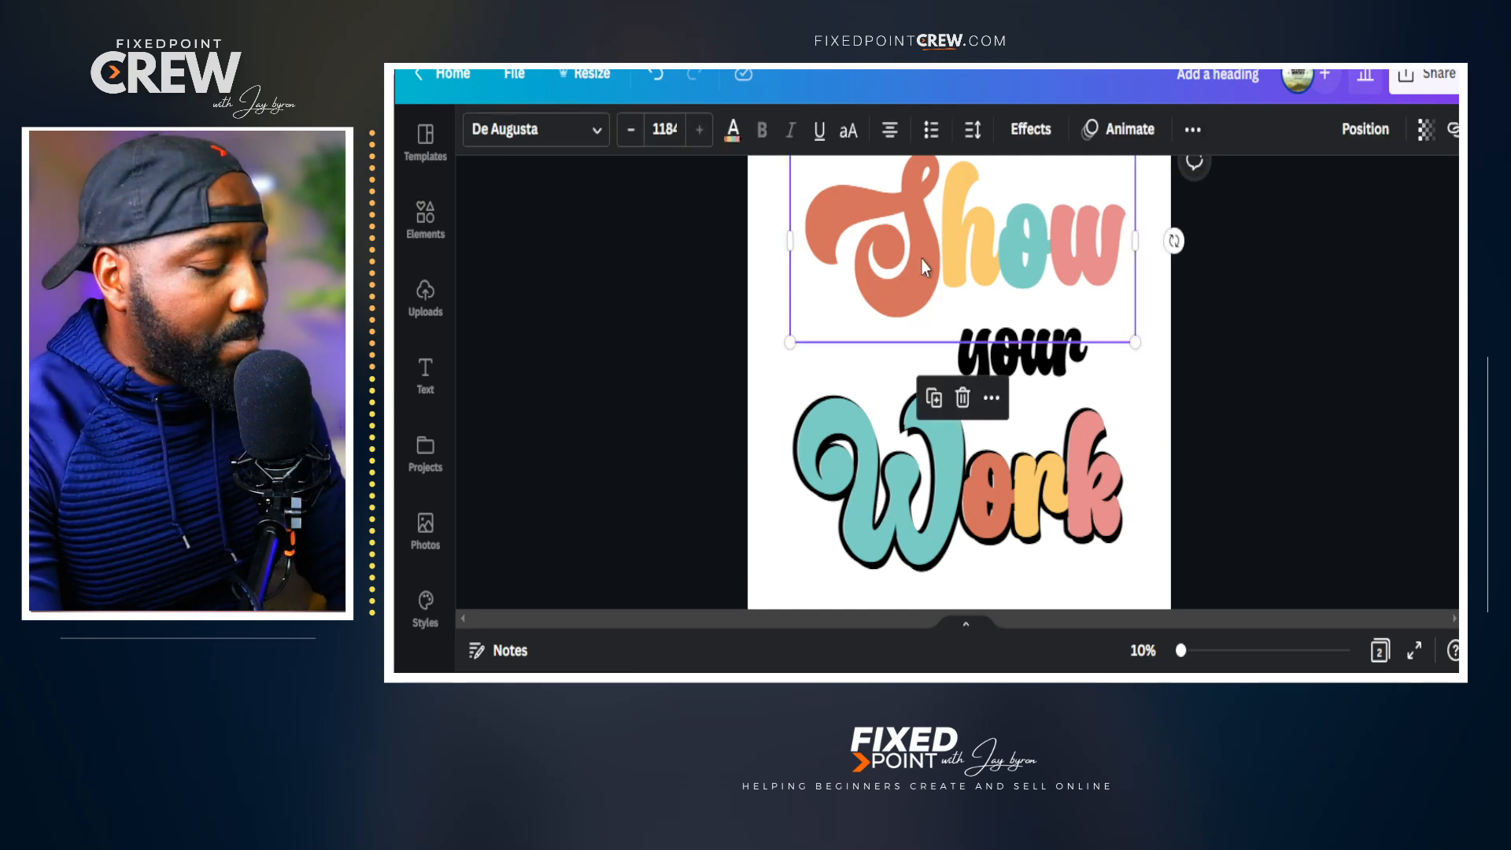
pyautogui.moveTo(919, 258); pyautogui.dragTo(885, 275)
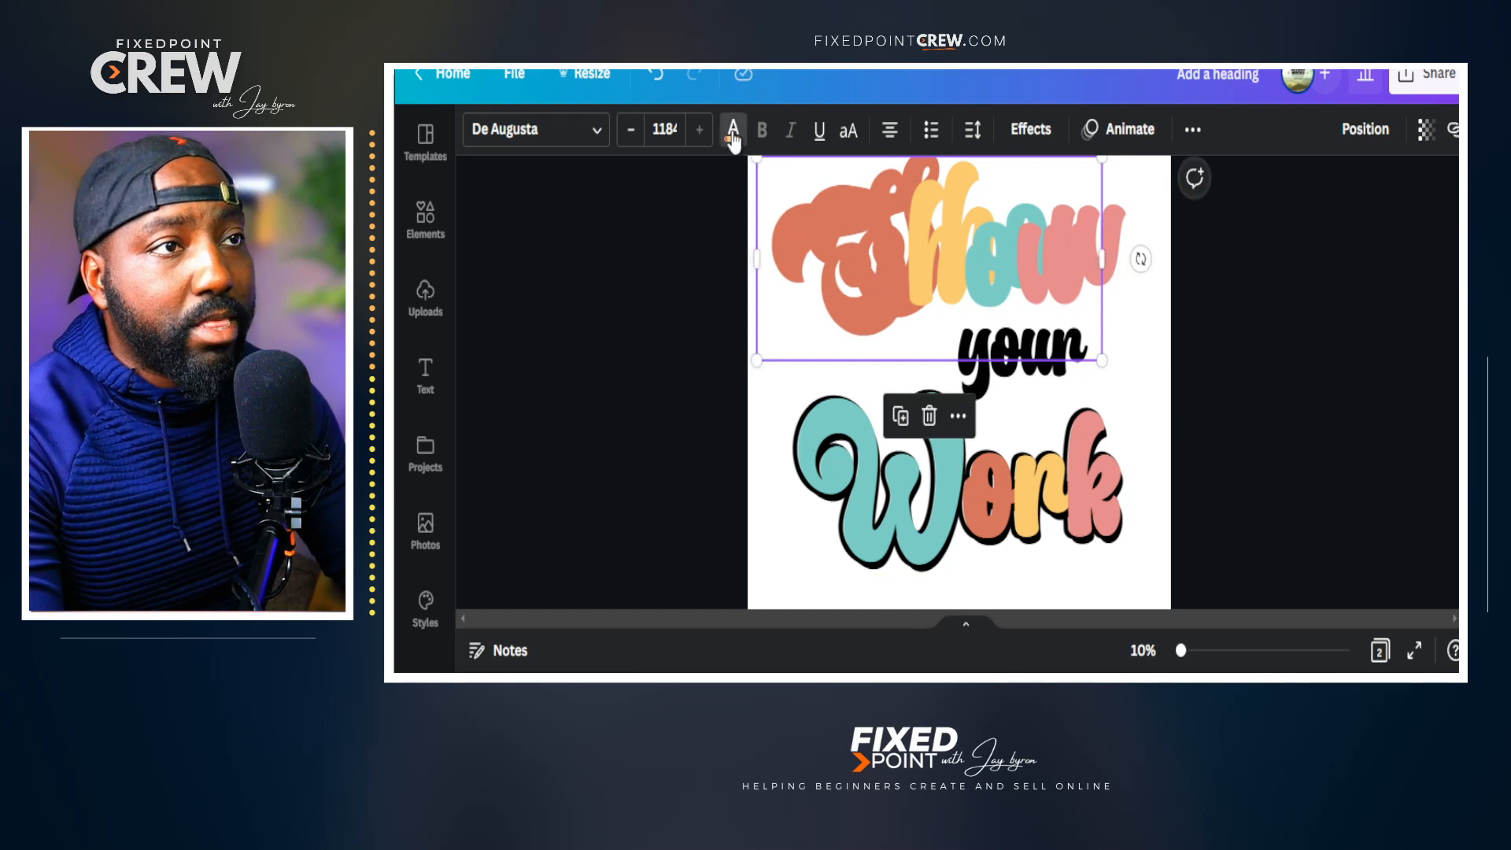
# - Recolour the duplicate "Show" black and align it over the multicoloured original
pyautogui.click(733, 135)
pyautogui.click(539, 243)
pyautogui.moveTo(1114, 279); pyautogui.dragTo(1148, 241)
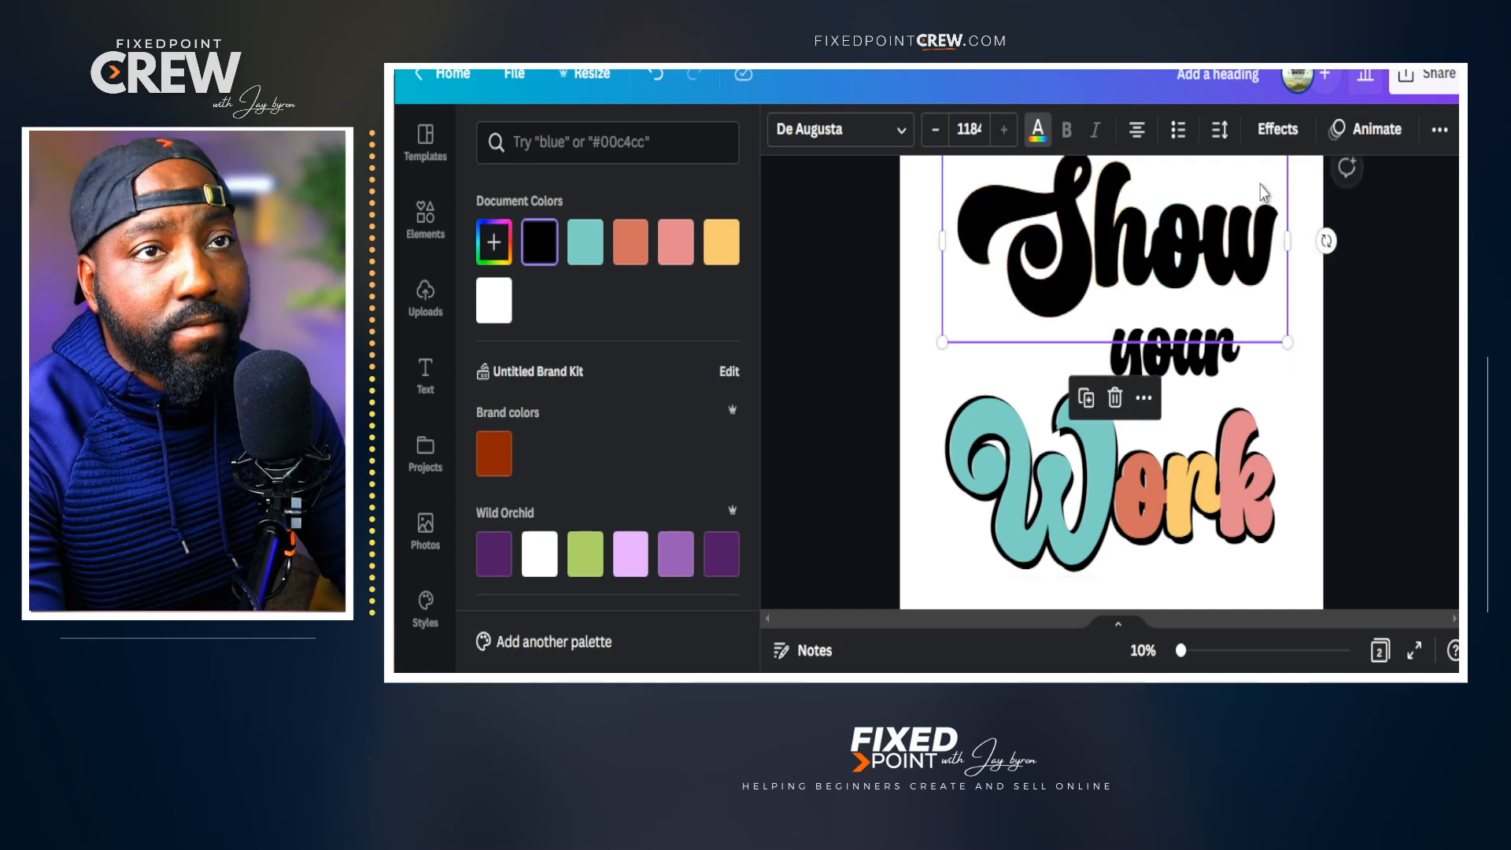
# - Apply the Splice text effect to the black "Show" copy and set the effect colour to black
pyautogui.click(1278, 129)
pyautogui.scroll(-1, 700, 512)
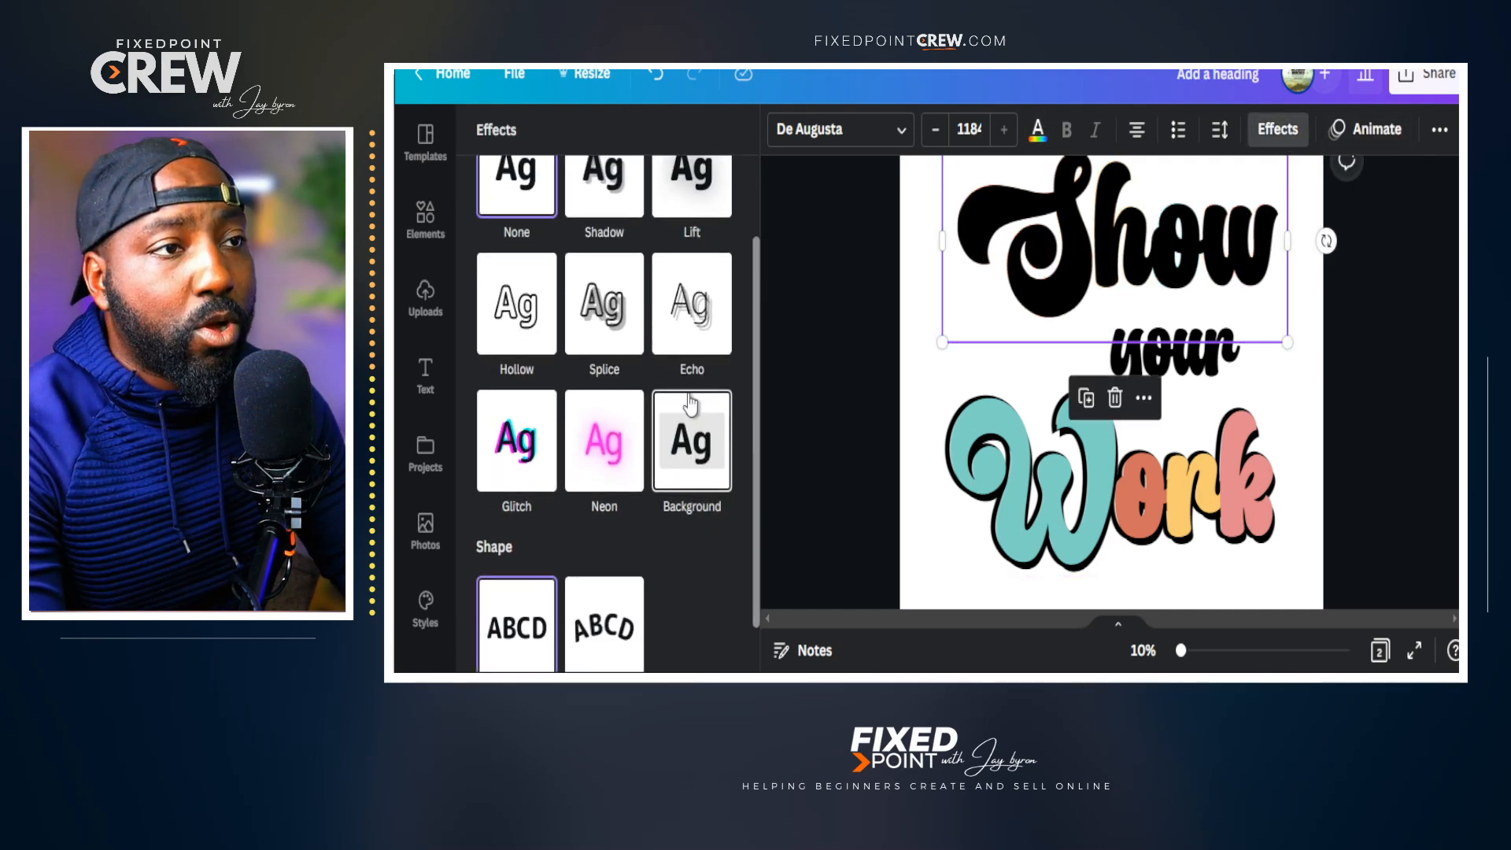
pyautogui.click(617, 318)
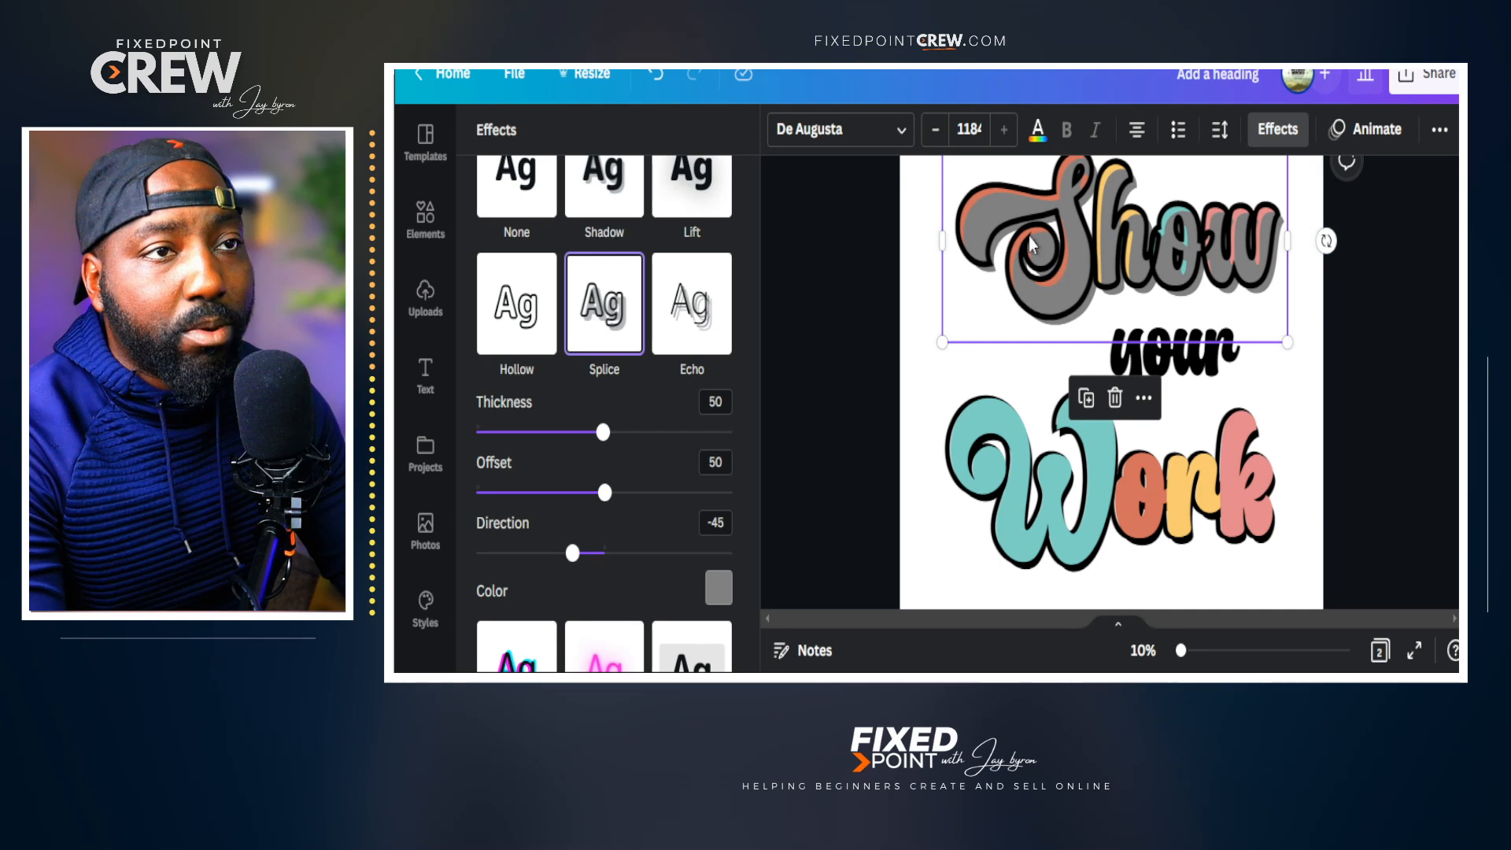
pyautogui.click(718, 590)
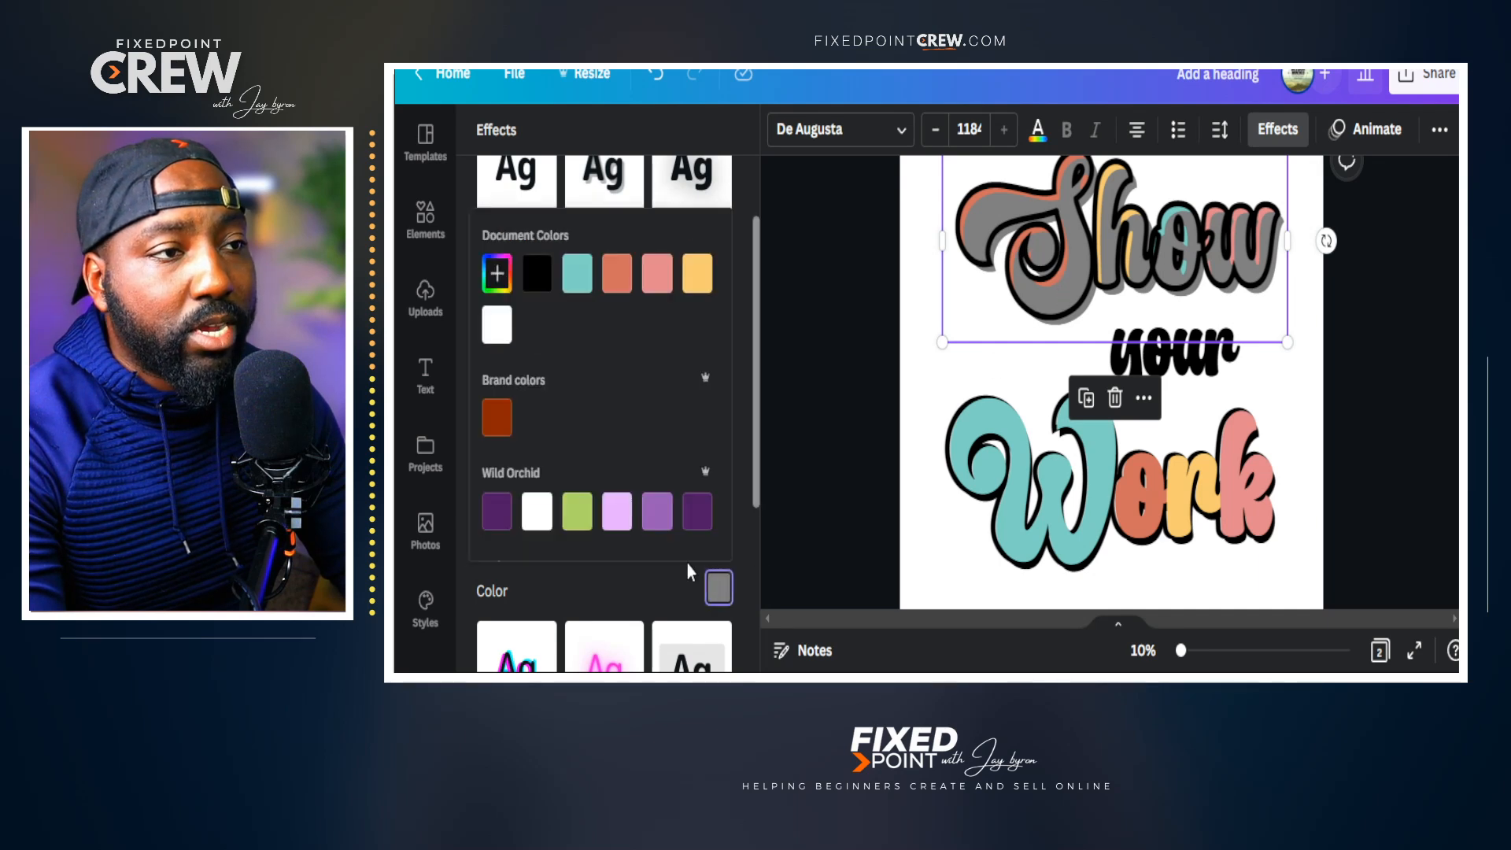
pyautogui.click(537, 273)
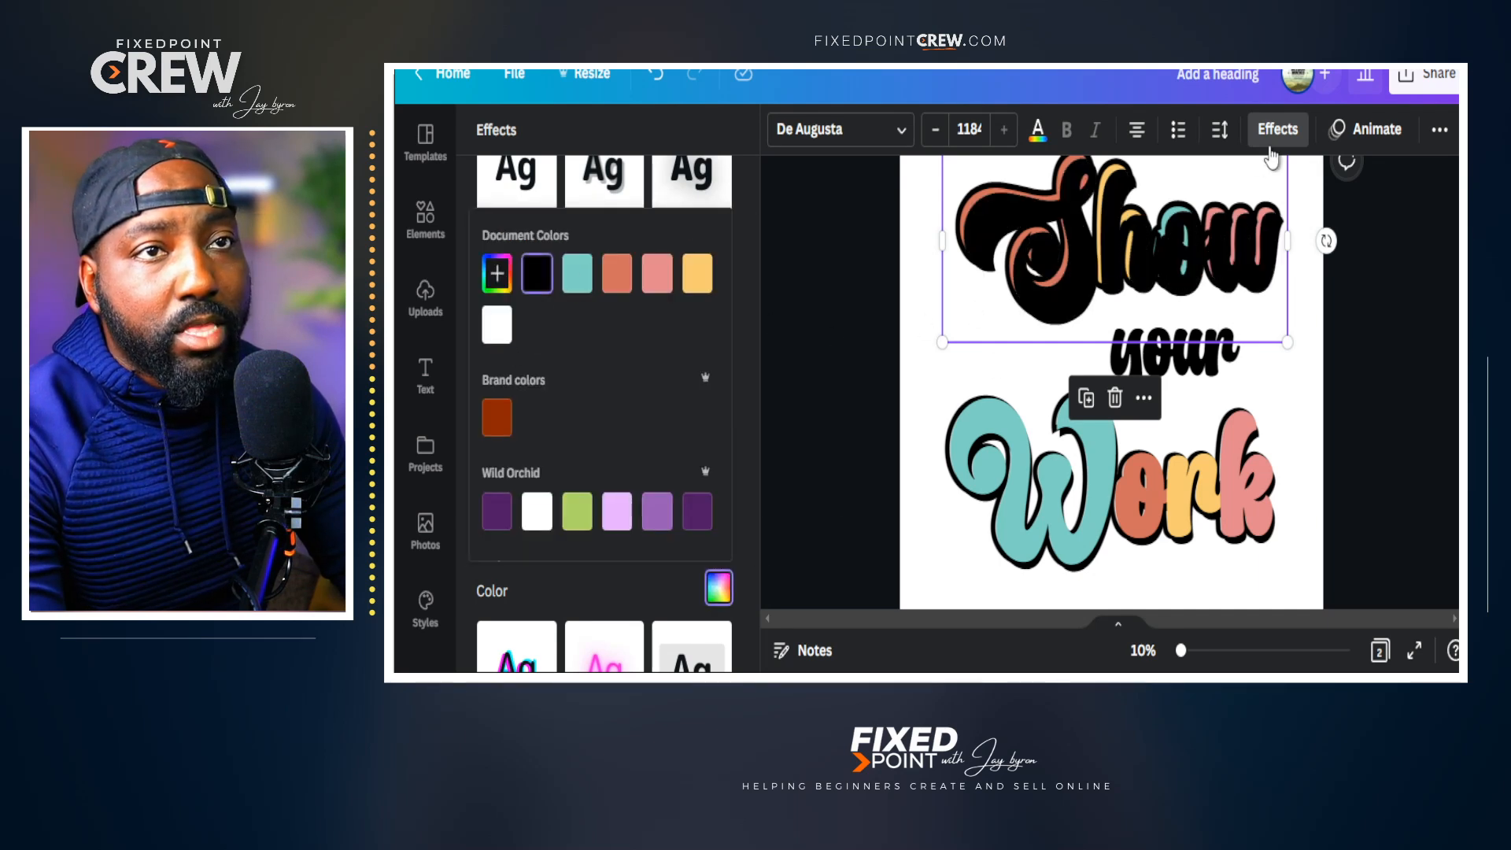
# - Send the black "Show" copy behind the multicoloured word as its outline and shadow
pyautogui.click(1440, 136)
pyautogui.click(1267, 185)
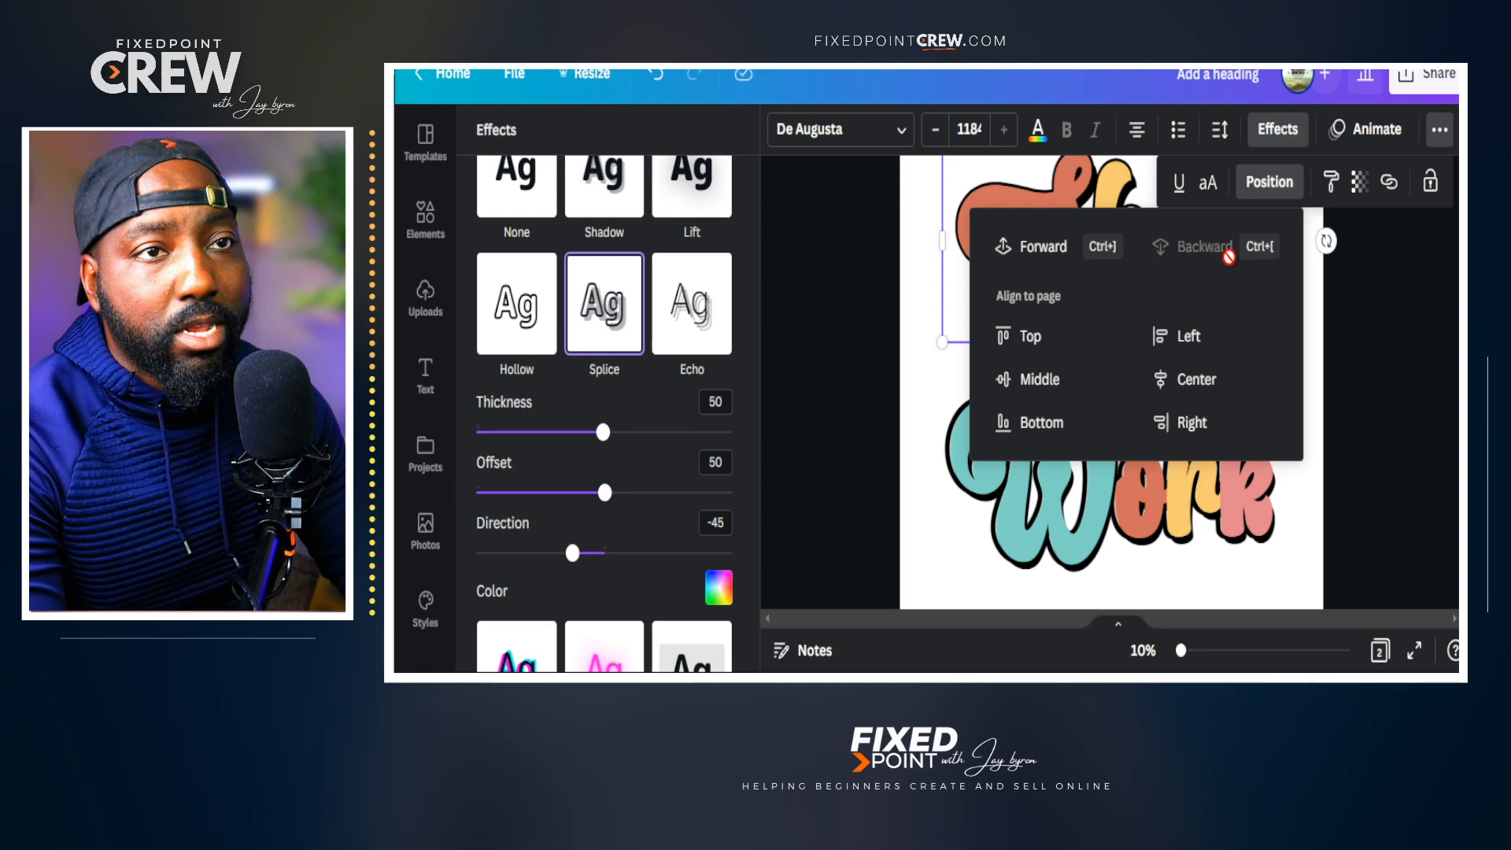
pyautogui.click(1220, 248)
pyautogui.click(1313, 381)
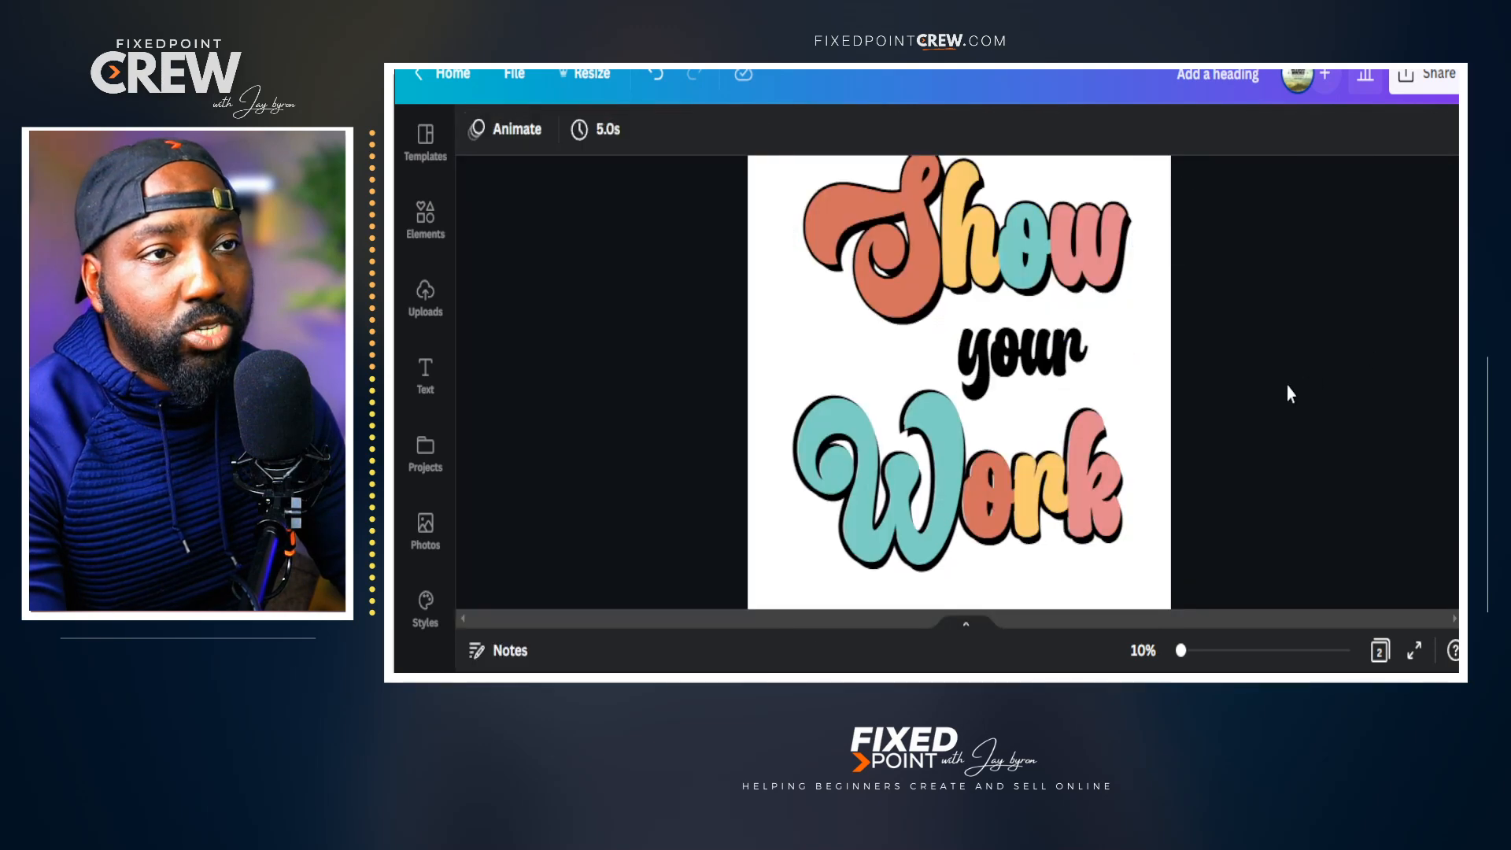
# - Colour the letters of "your" yellow, orange, teal and pink in order, and widen its text box so the word fits on one line
pyautogui.click(996, 364)
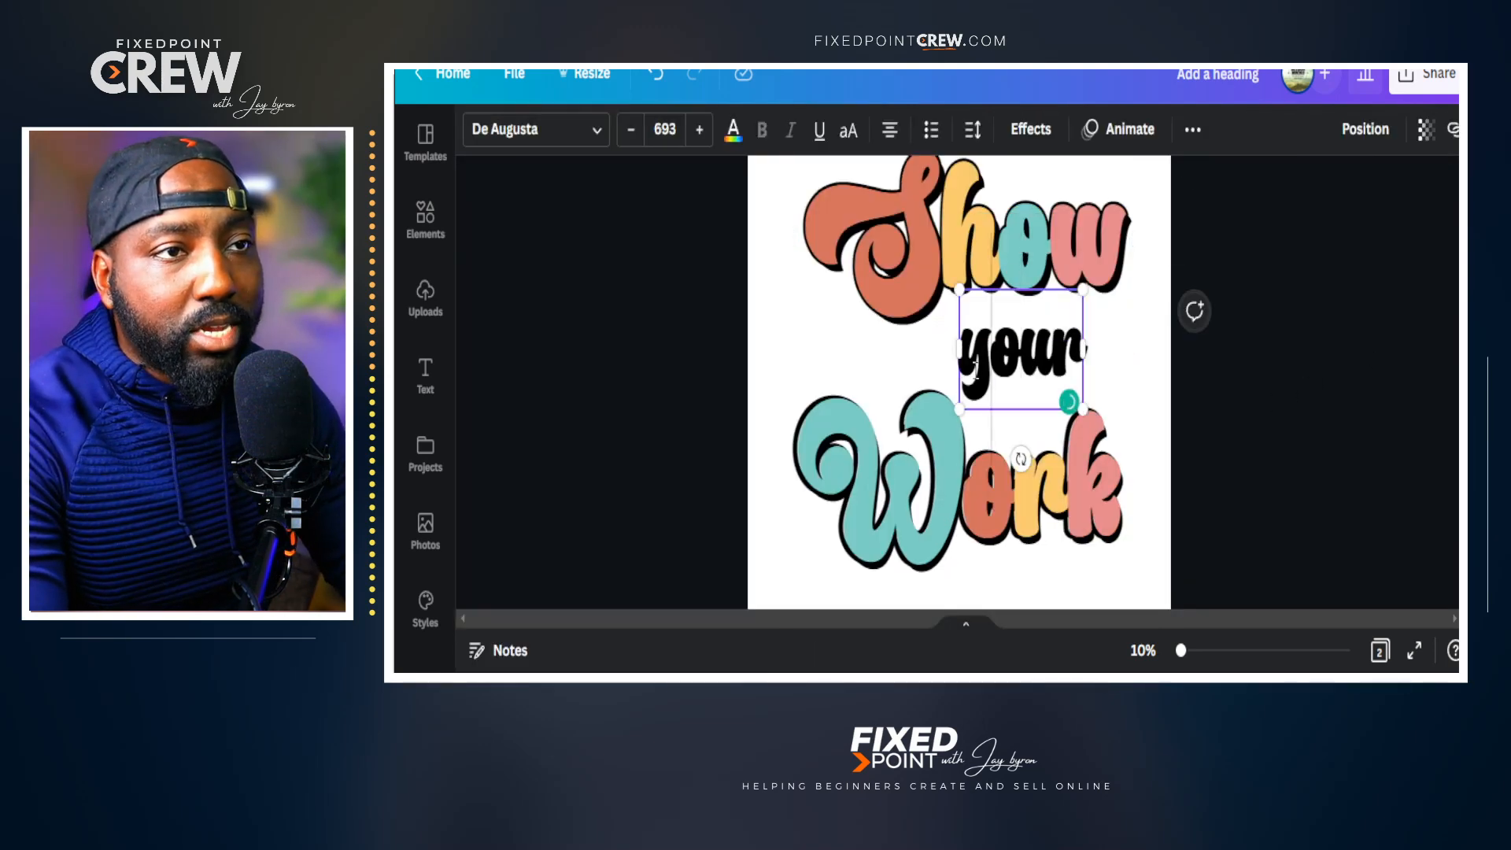
pyautogui.moveTo(997, 363); pyautogui.dragTo(960, 363)
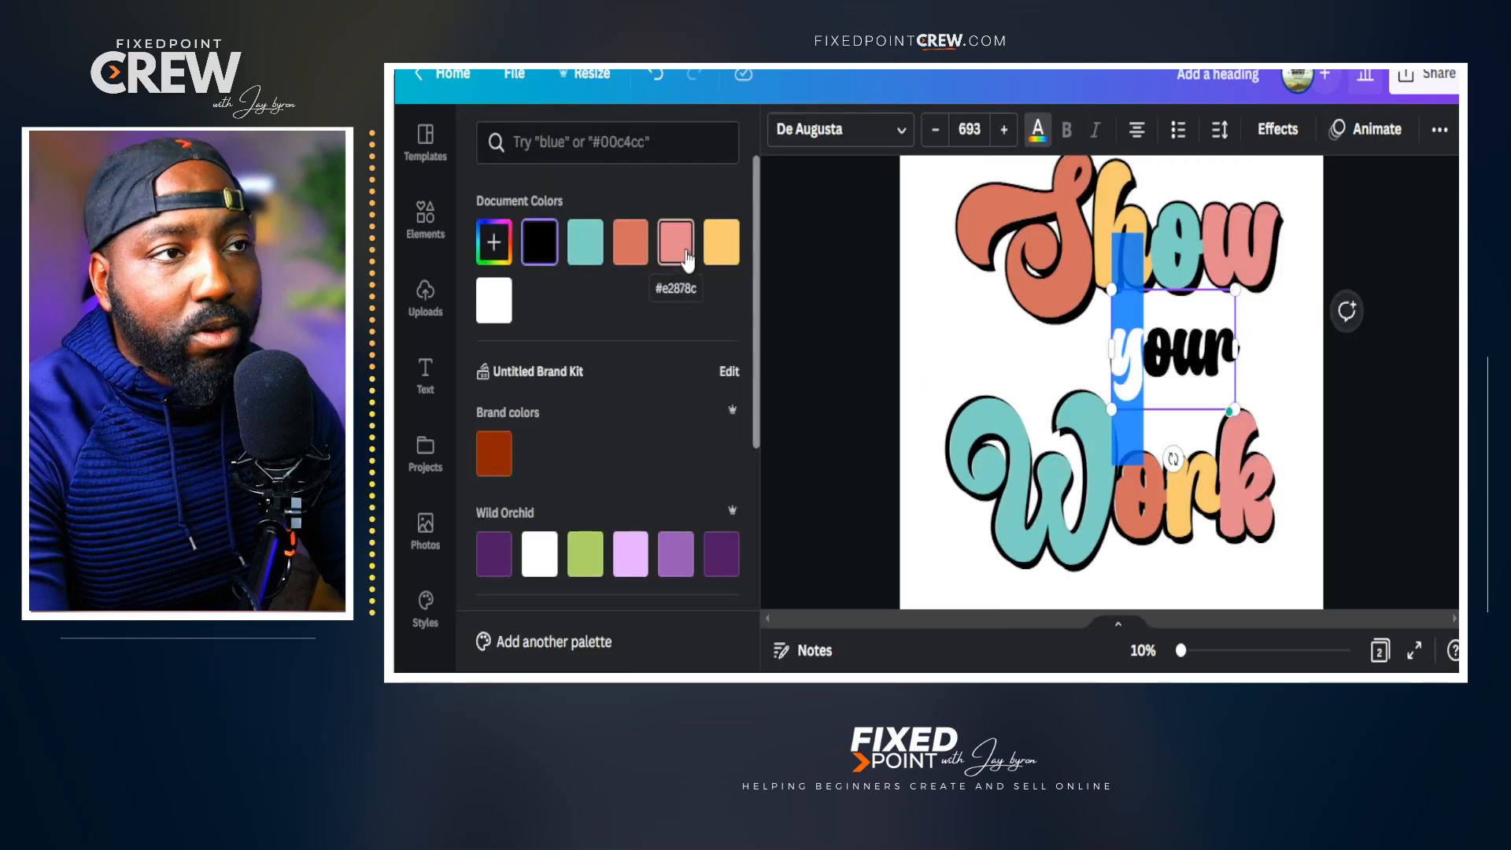
pyautogui.click(715, 254)
pyautogui.moveTo(1187, 358); pyautogui.dragTo(1160, 358)
pyautogui.click(584, 253)
pyautogui.click(637, 252)
pyautogui.moveTo(1217, 358); pyautogui.dragTo(1190, 358)
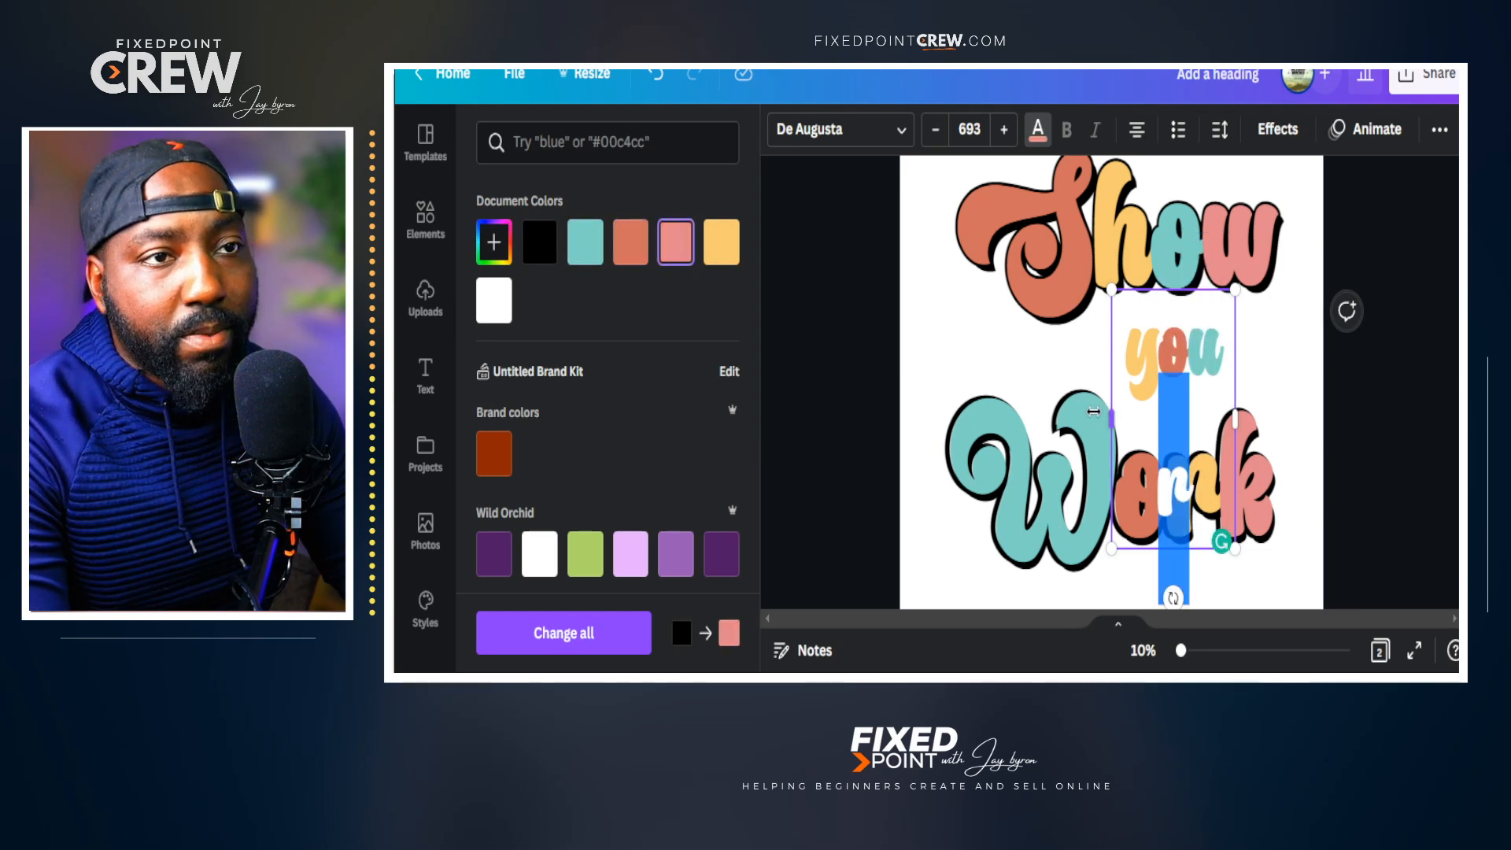
pyautogui.moveTo(1094, 411); pyautogui.dragTo(1090, 413)
pyautogui.click(1357, 414)
# - Duplicate the multicoloured "your", recolour the copy black and align it over the original
pyautogui.moveTo(1030, 358); pyautogui.dragTo(1038, 358)
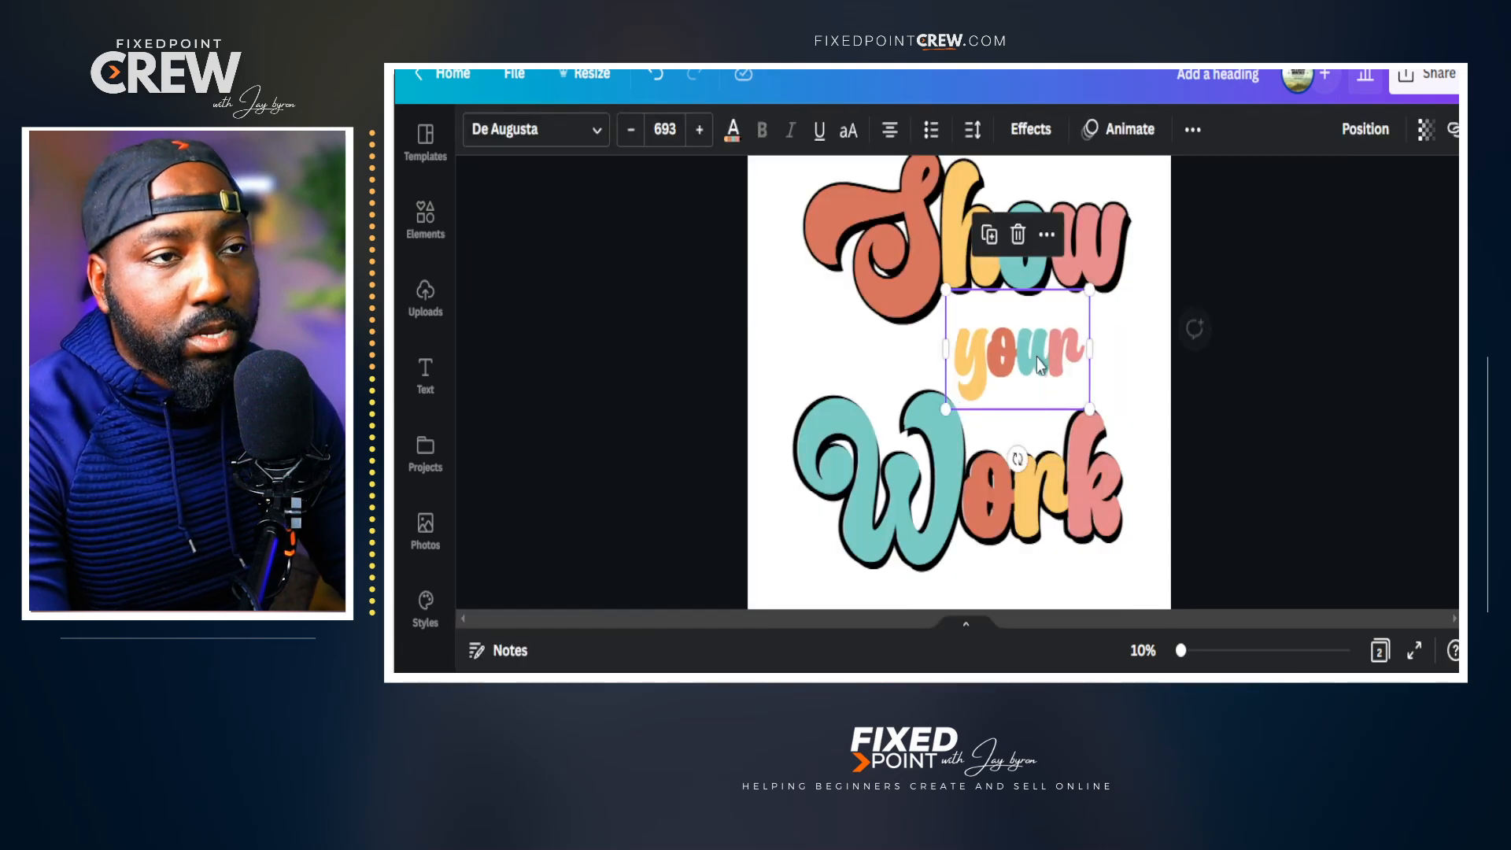
pyautogui.moveTo(1039, 363); pyautogui.dragTo(1015, 367)
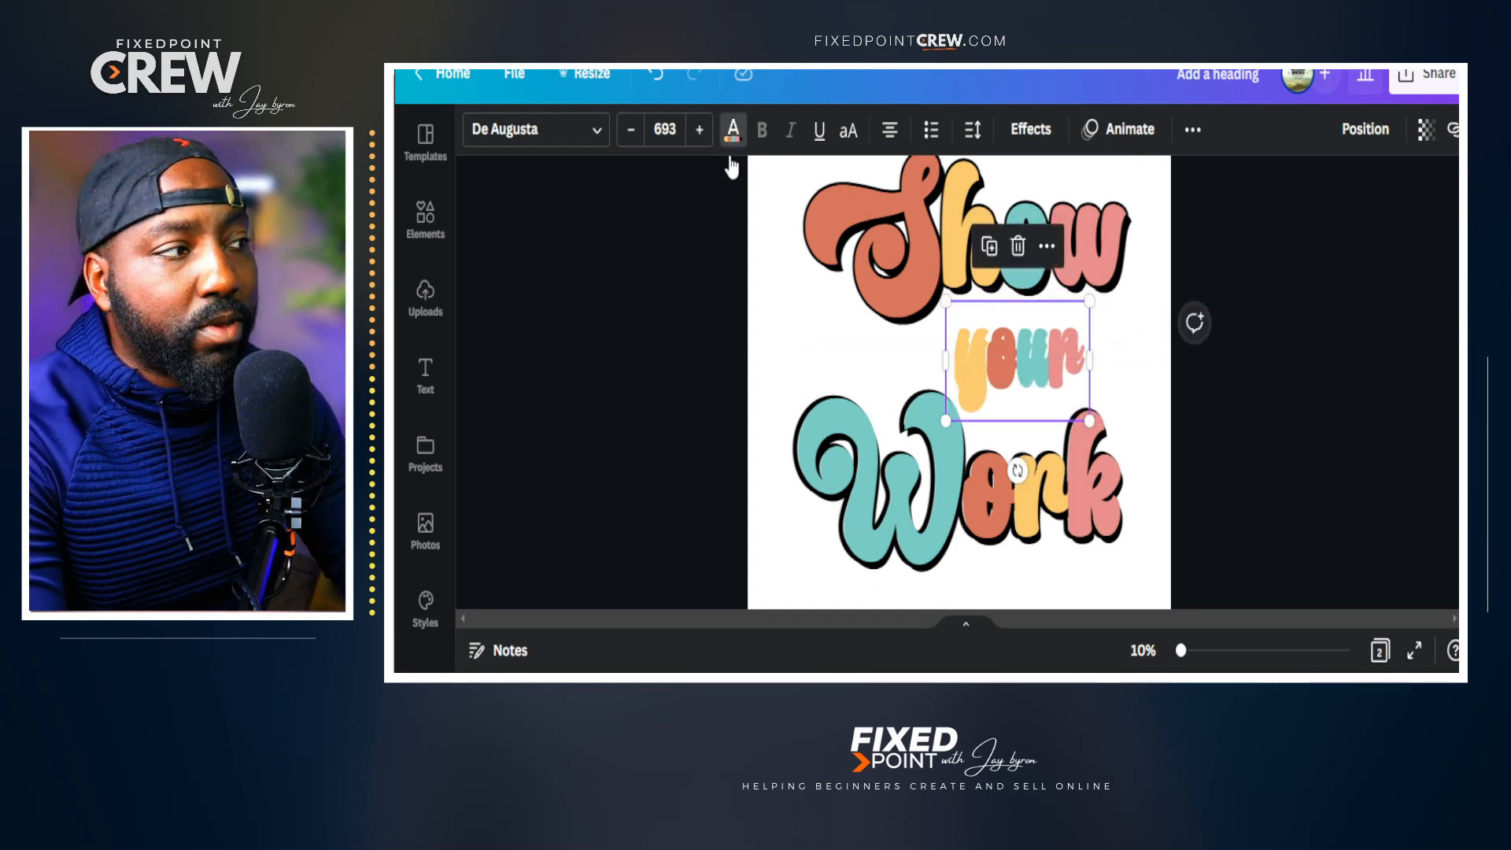
pyautogui.click(732, 145)
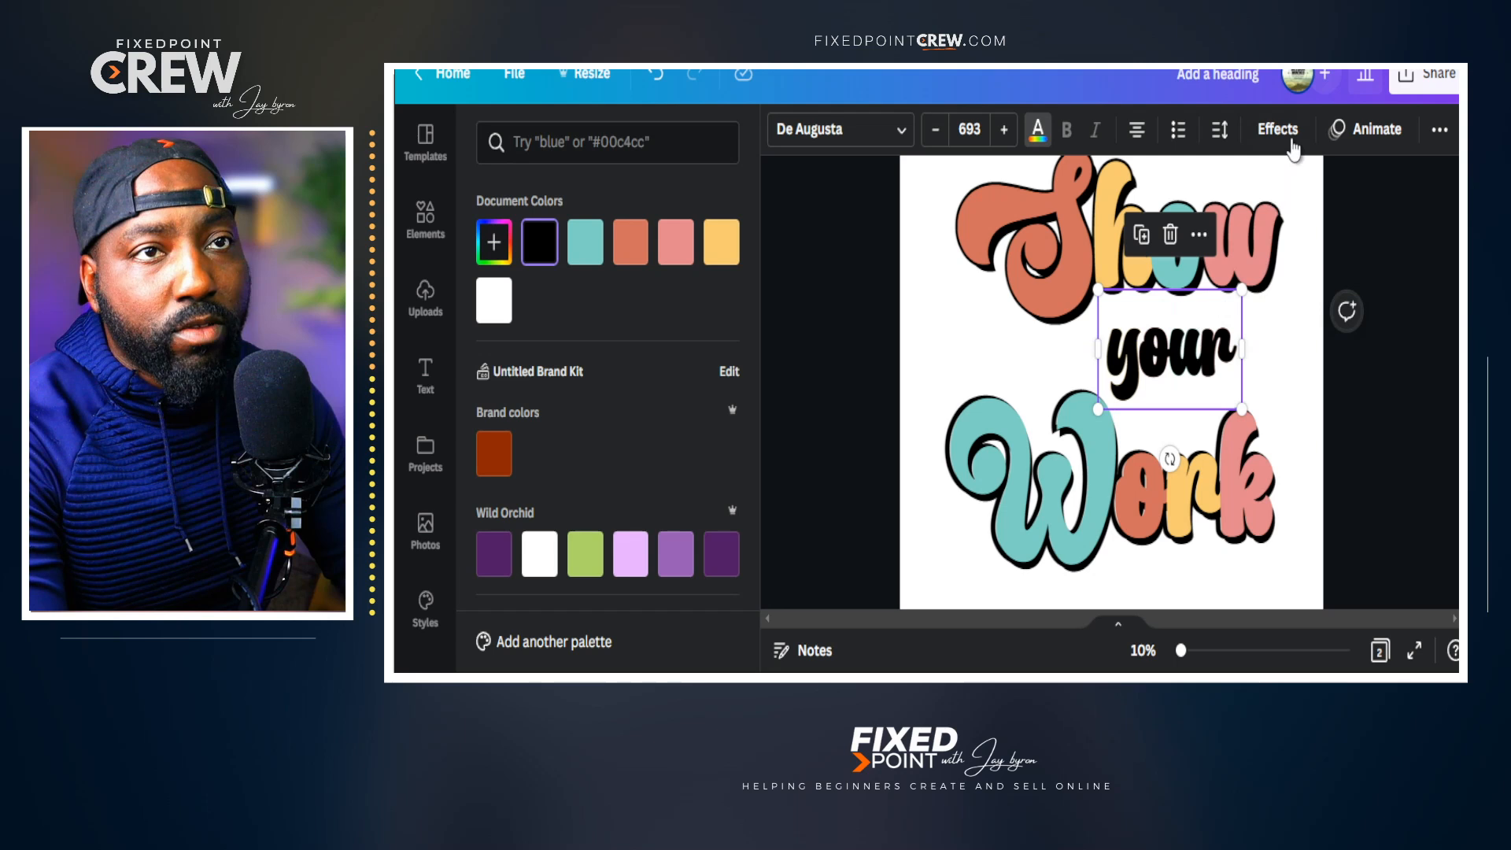
# - Apply the Splice text effect to the black "your" copy with black as the effect colour
pyautogui.click(1277, 129)
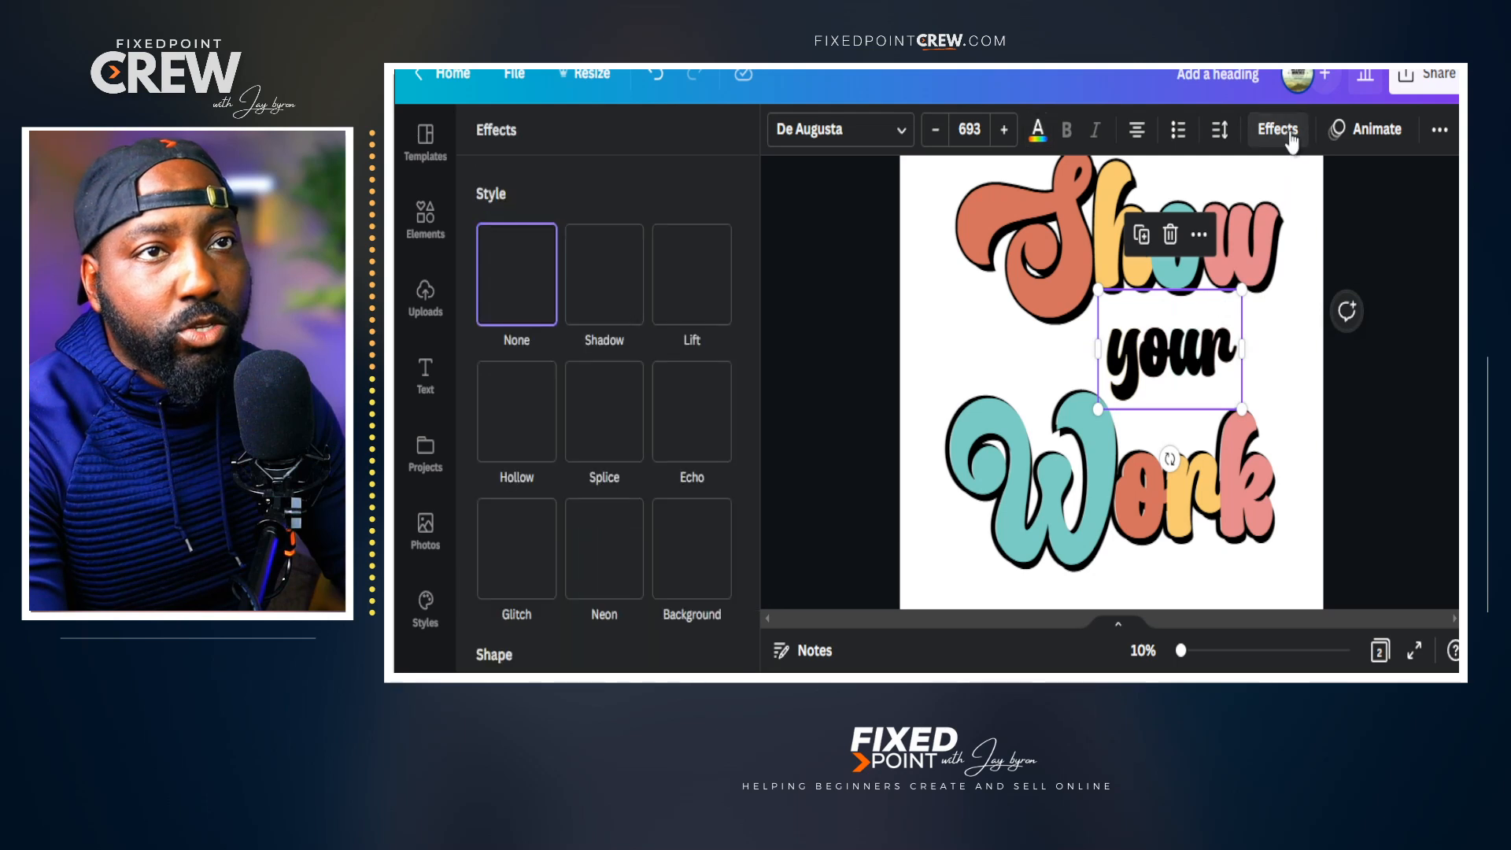
pyautogui.scroll(-2, 691, 441)
pyautogui.scroll(2, 678, 513)
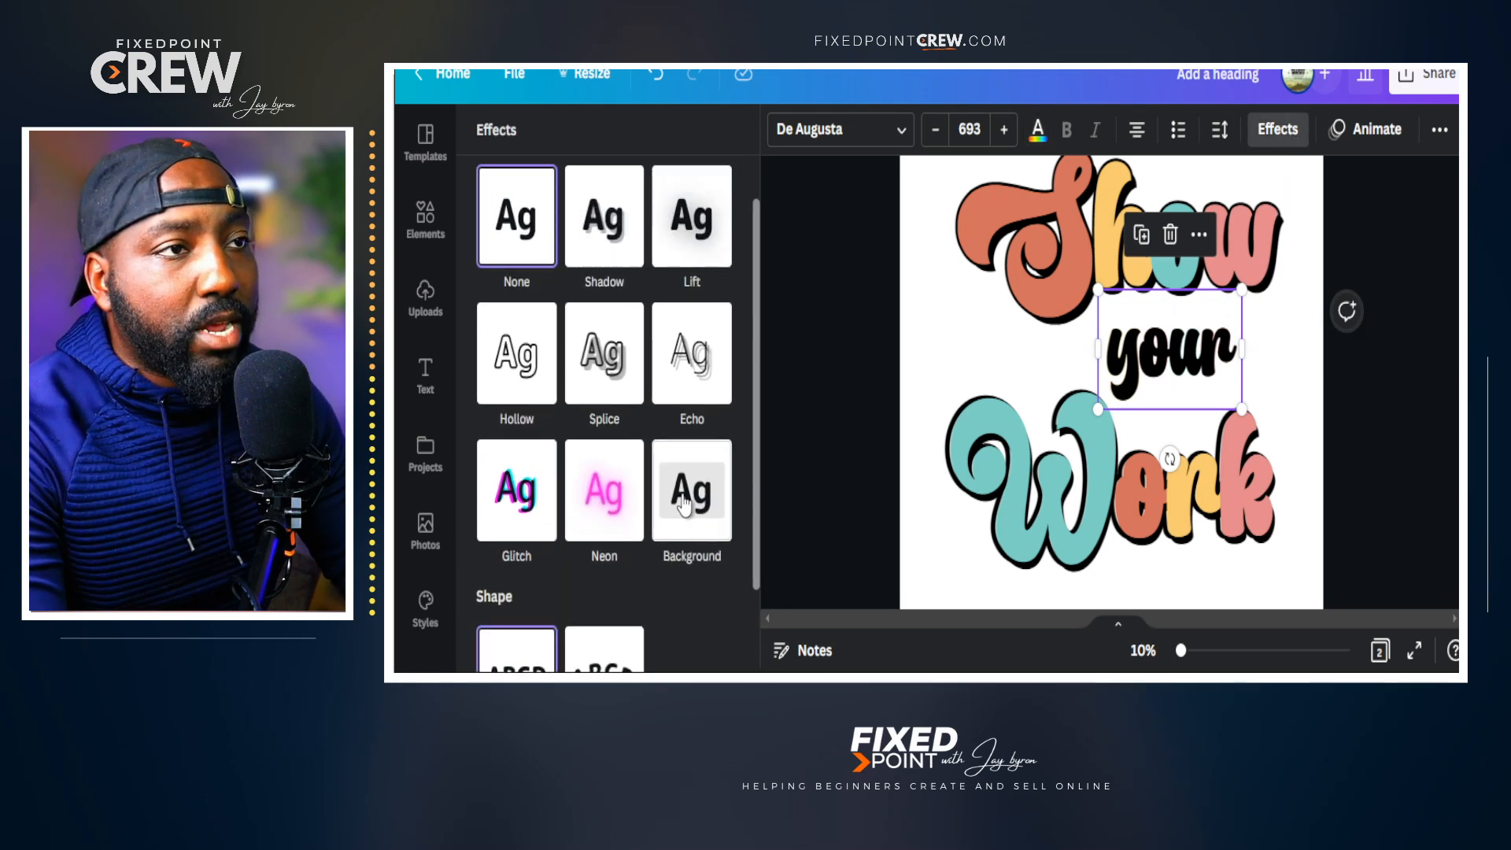
pyautogui.click(604, 370)
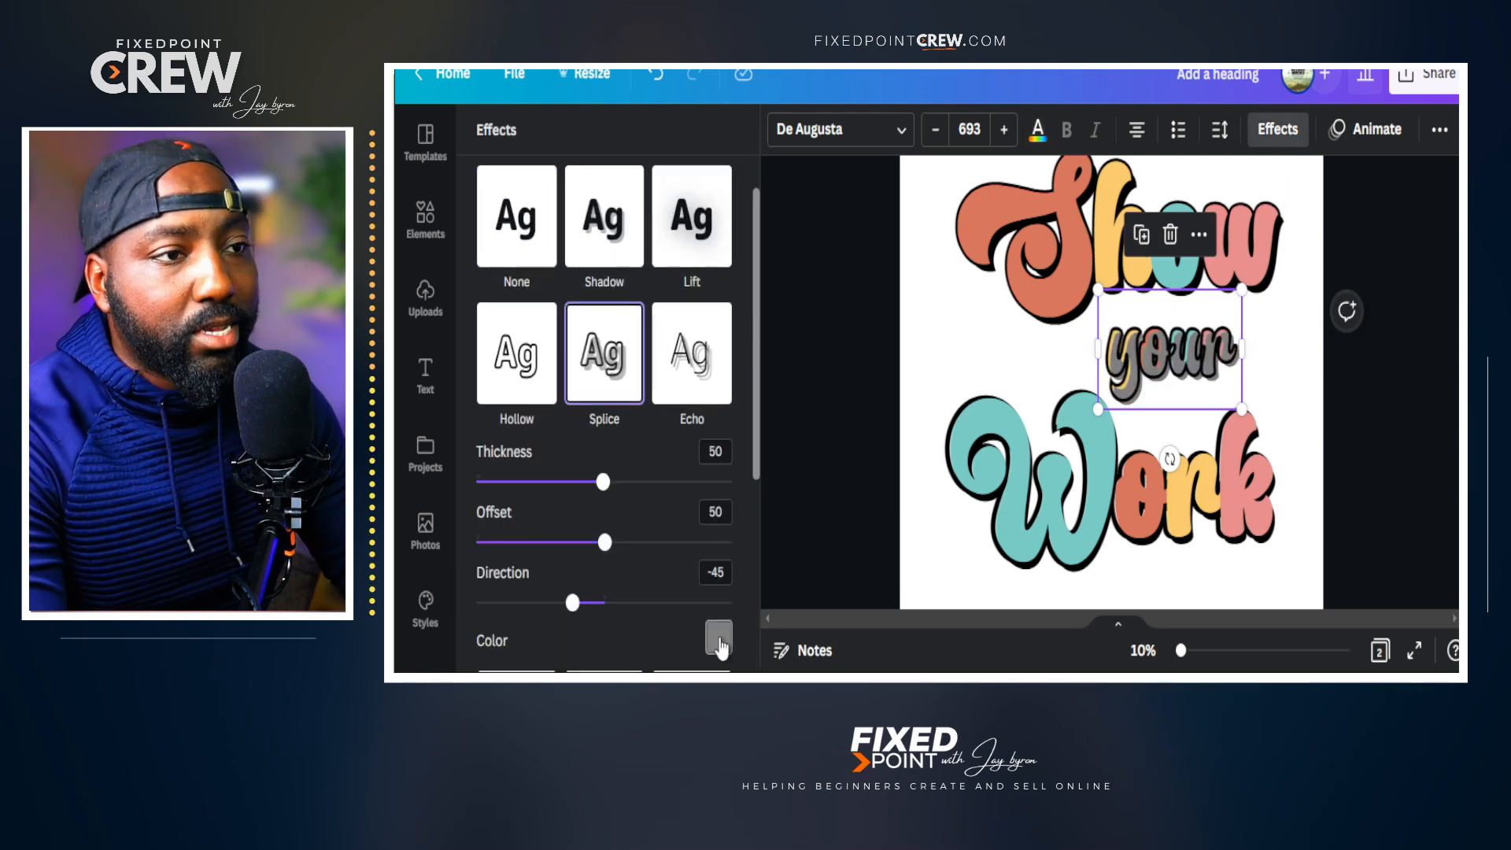
pyautogui.click(718, 639)
pyautogui.click(537, 323)
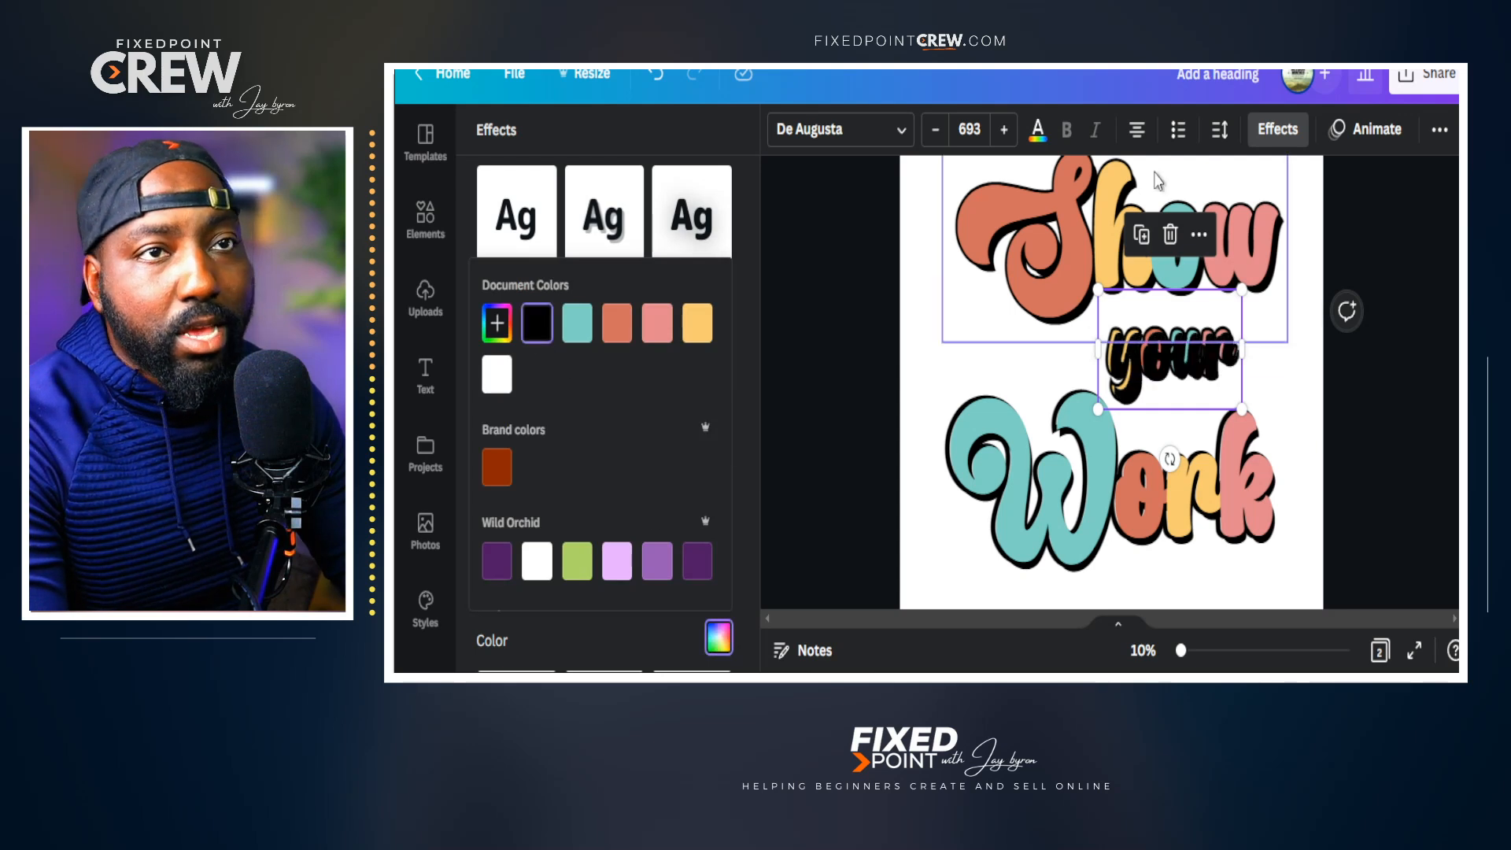
# - Send the black "your" copy to the back, behind the multicoloured word, and deselect it
pyautogui.click(1440, 132)
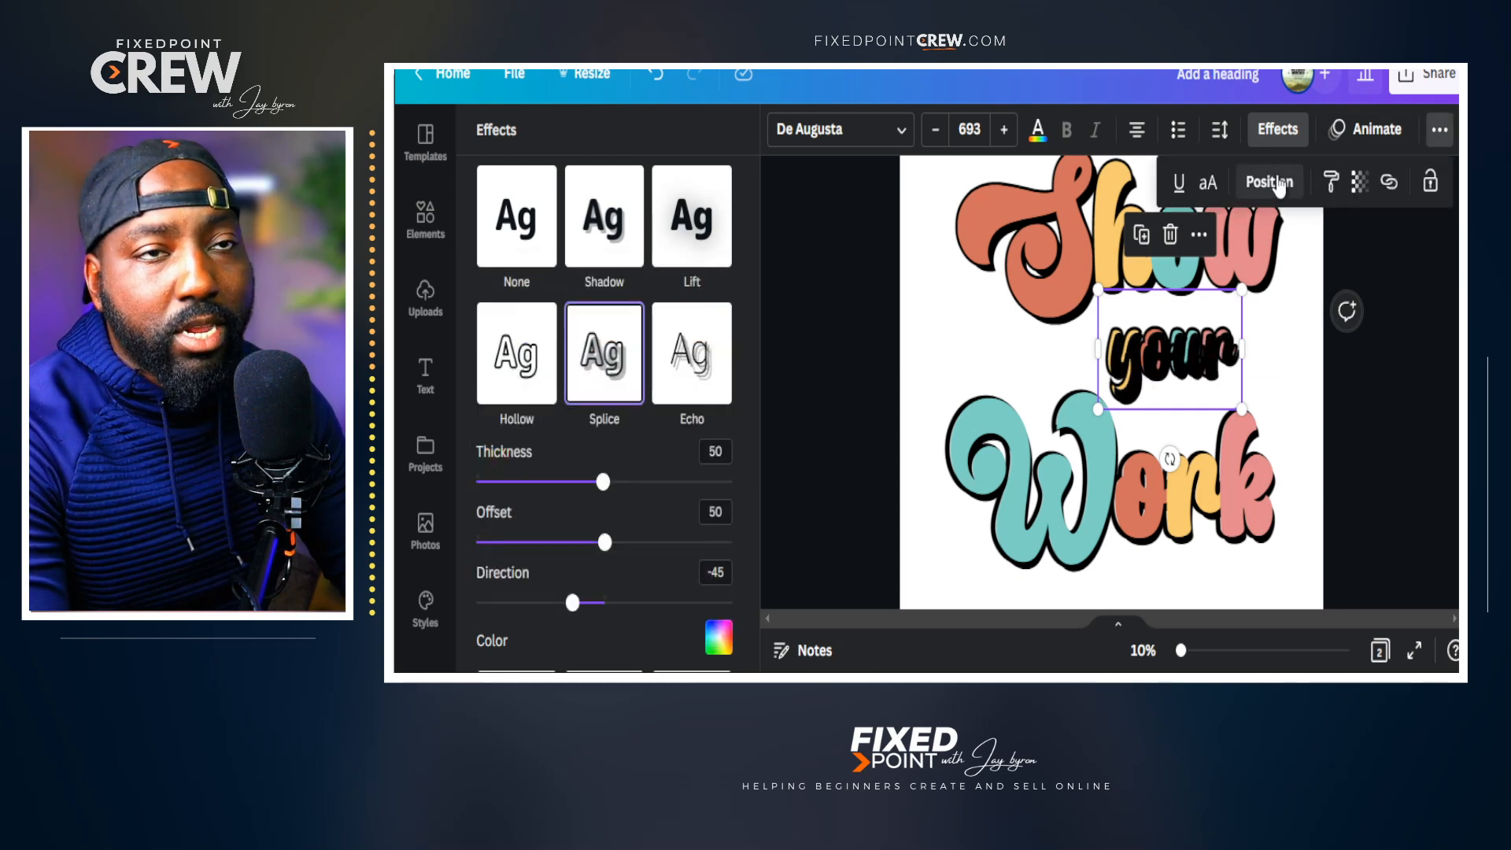
pyautogui.click(1280, 186)
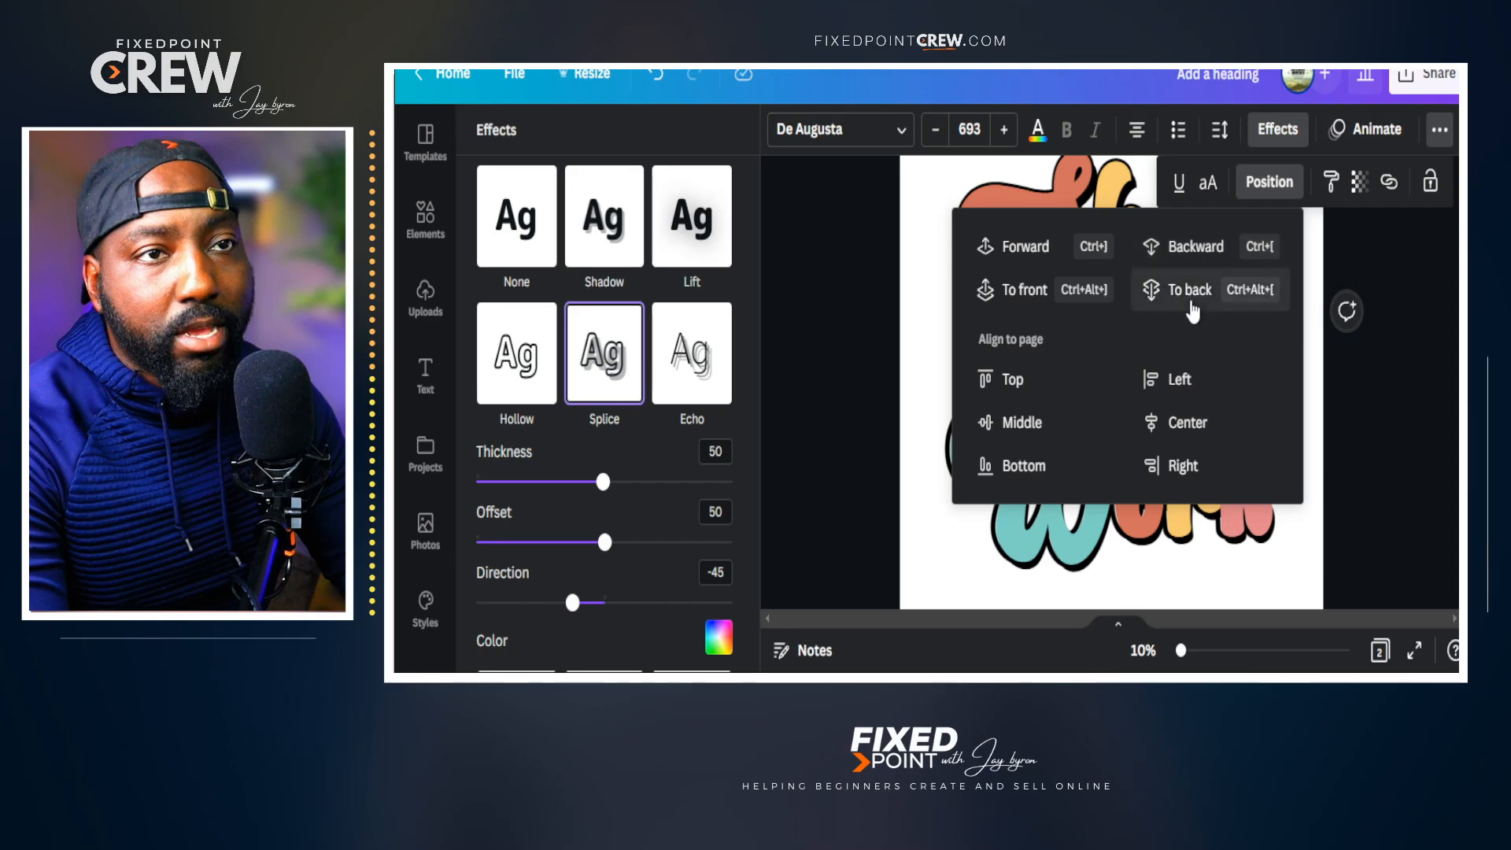
pyautogui.click(1190, 302)
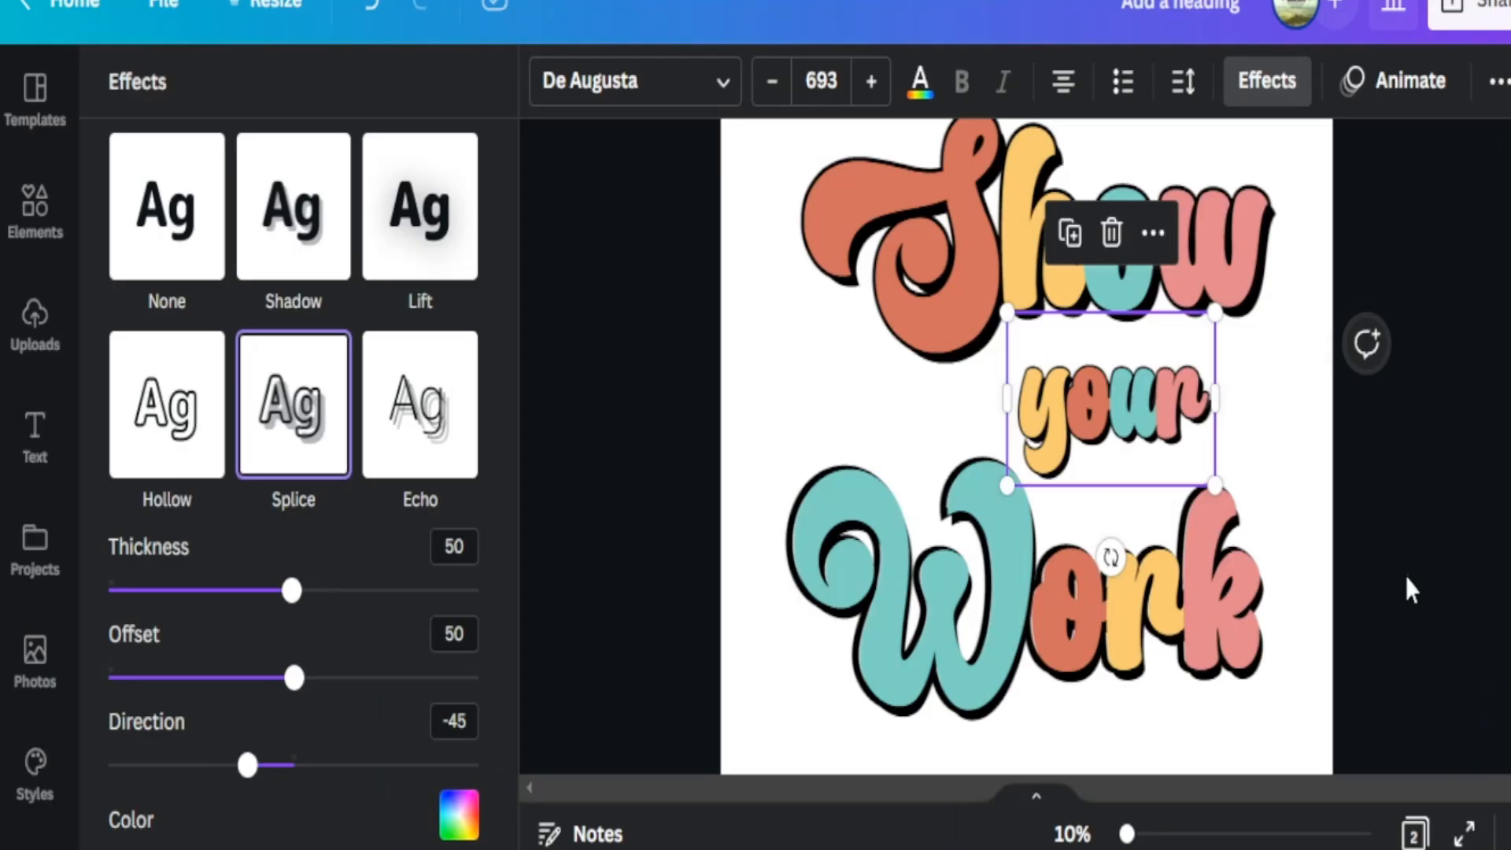
pyautogui.click(1404, 575)
pyautogui.click(1331, 578)
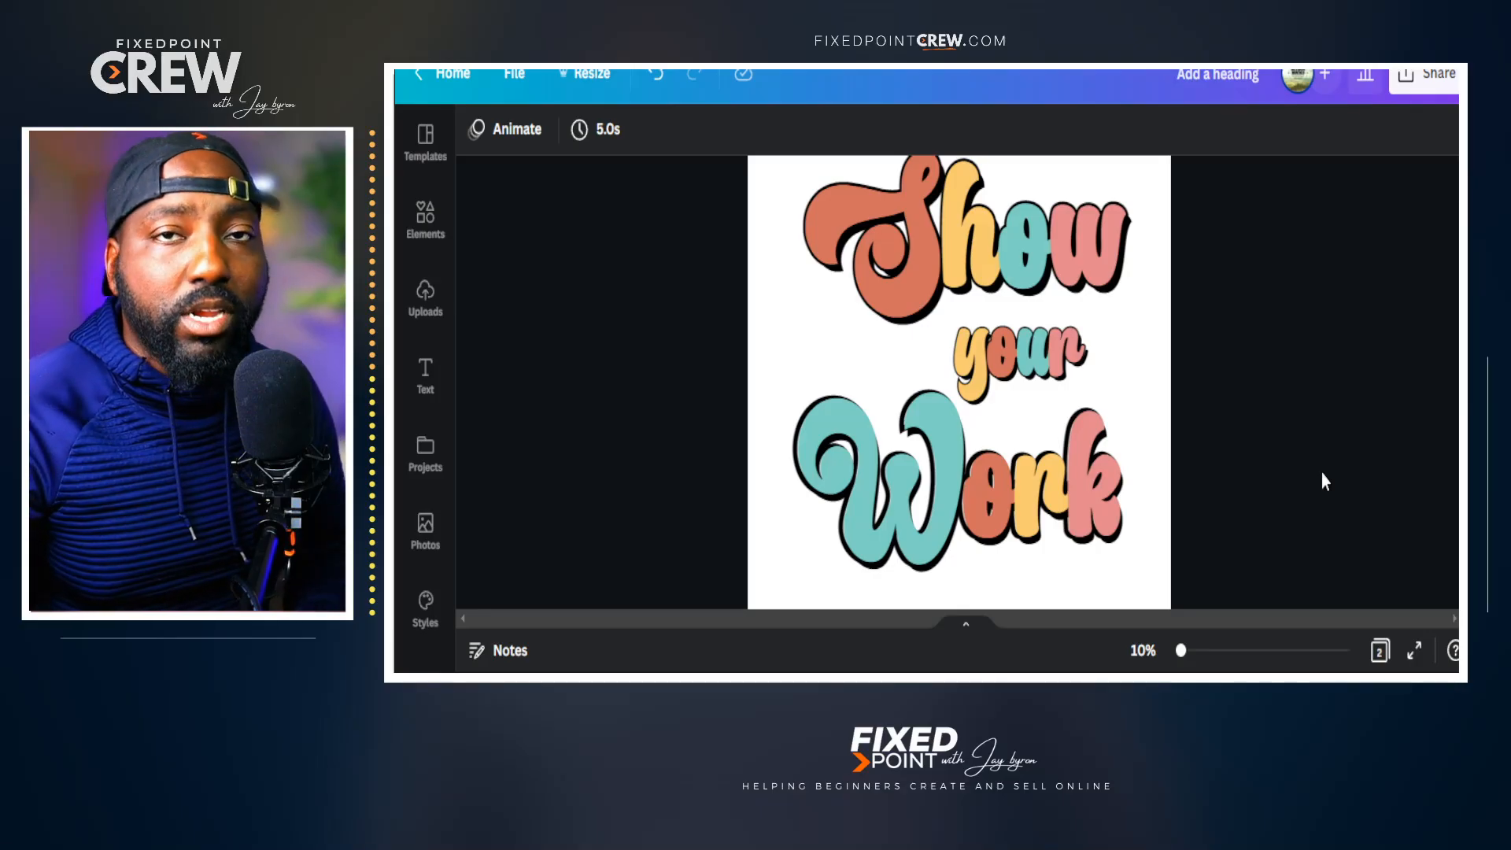
# - Group all the "Show your Work" text layers on page 1 and nudge the group towards the page centre
pyautogui.scroll(-5, 959, 381)
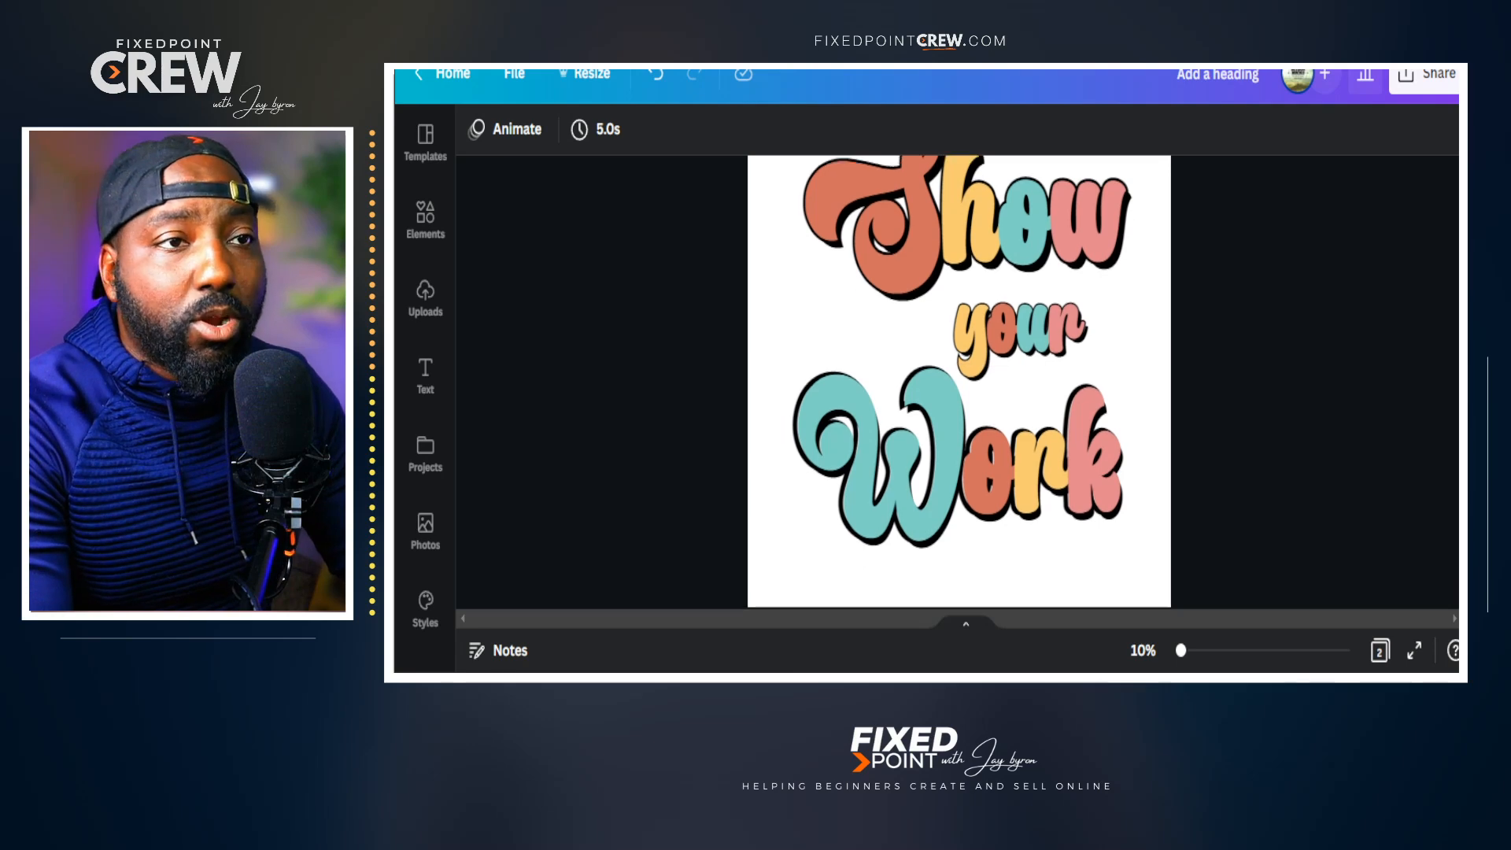
pyautogui.scroll(6, 959, 381)
pyautogui.scroll(-3, 958, 382)
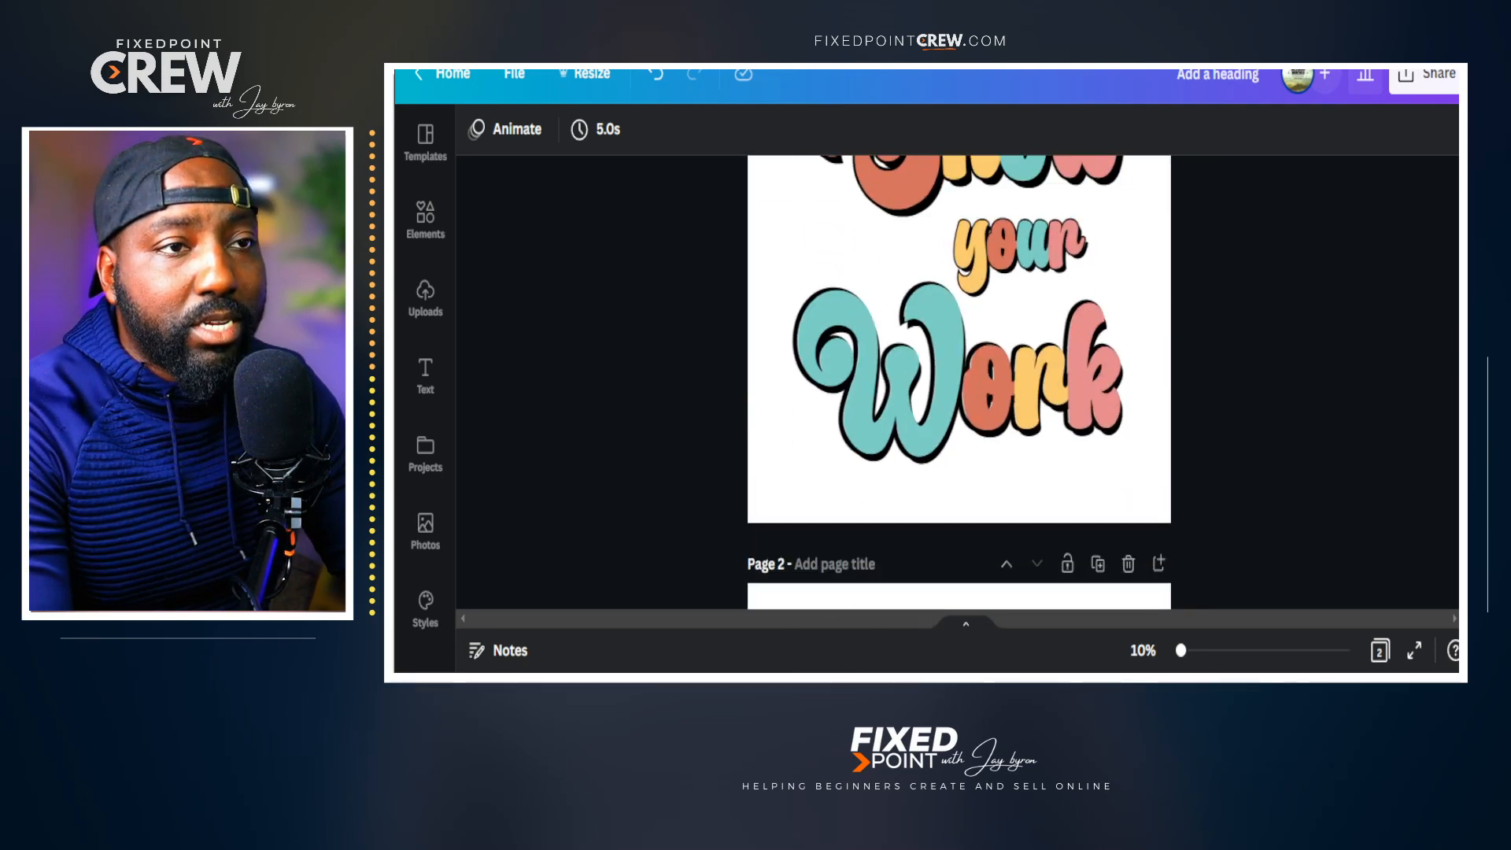
pyautogui.moveTo(1239, 489); pyautogui.dragTo(850, 190)
pyautogui.rightClick(850, 191)
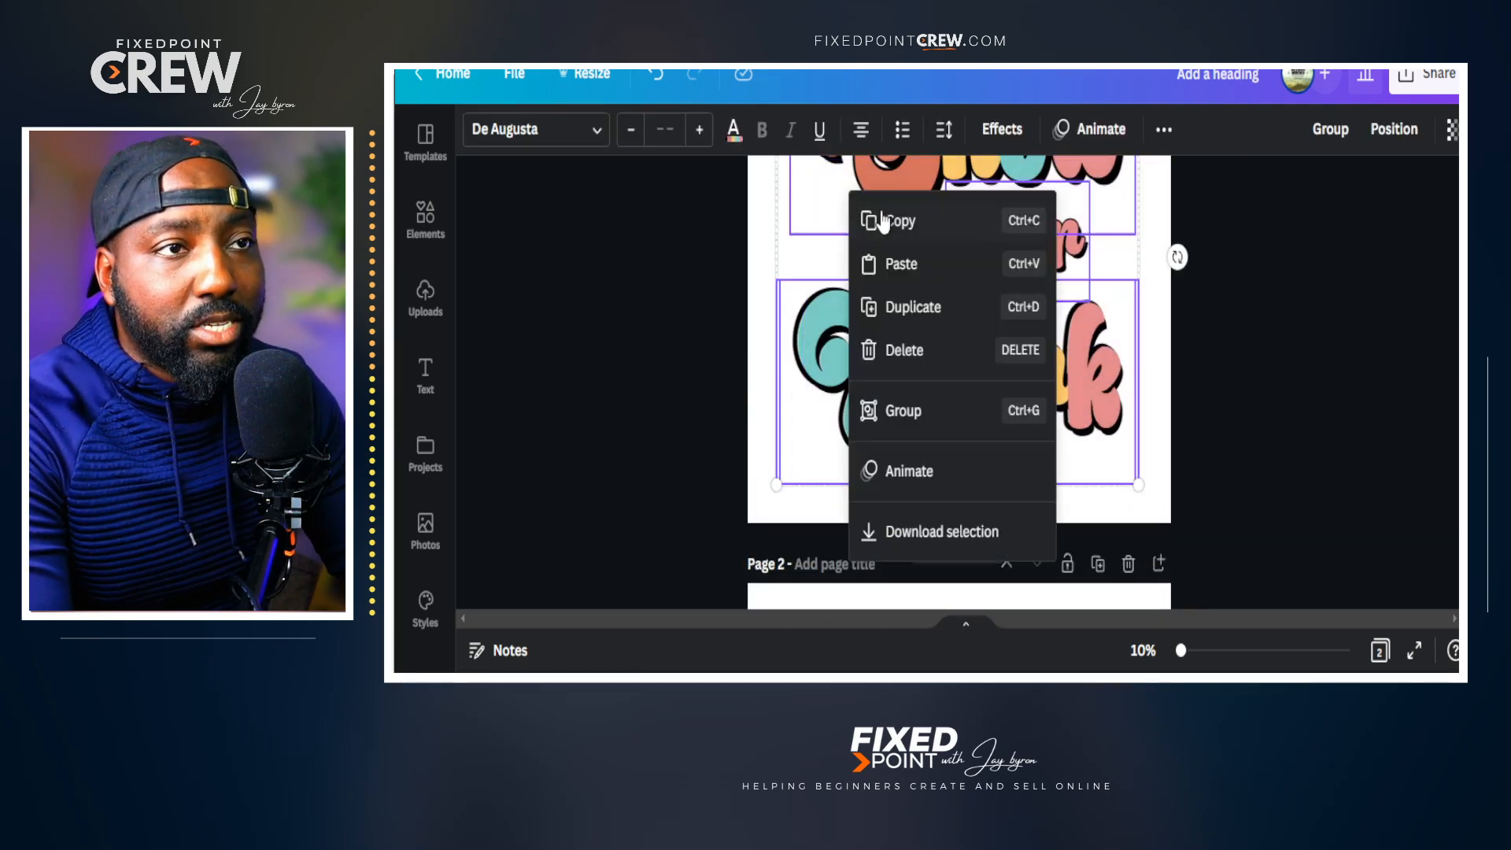
pyautogui.click(929, 415)
pyautogui.click(1040, 410)
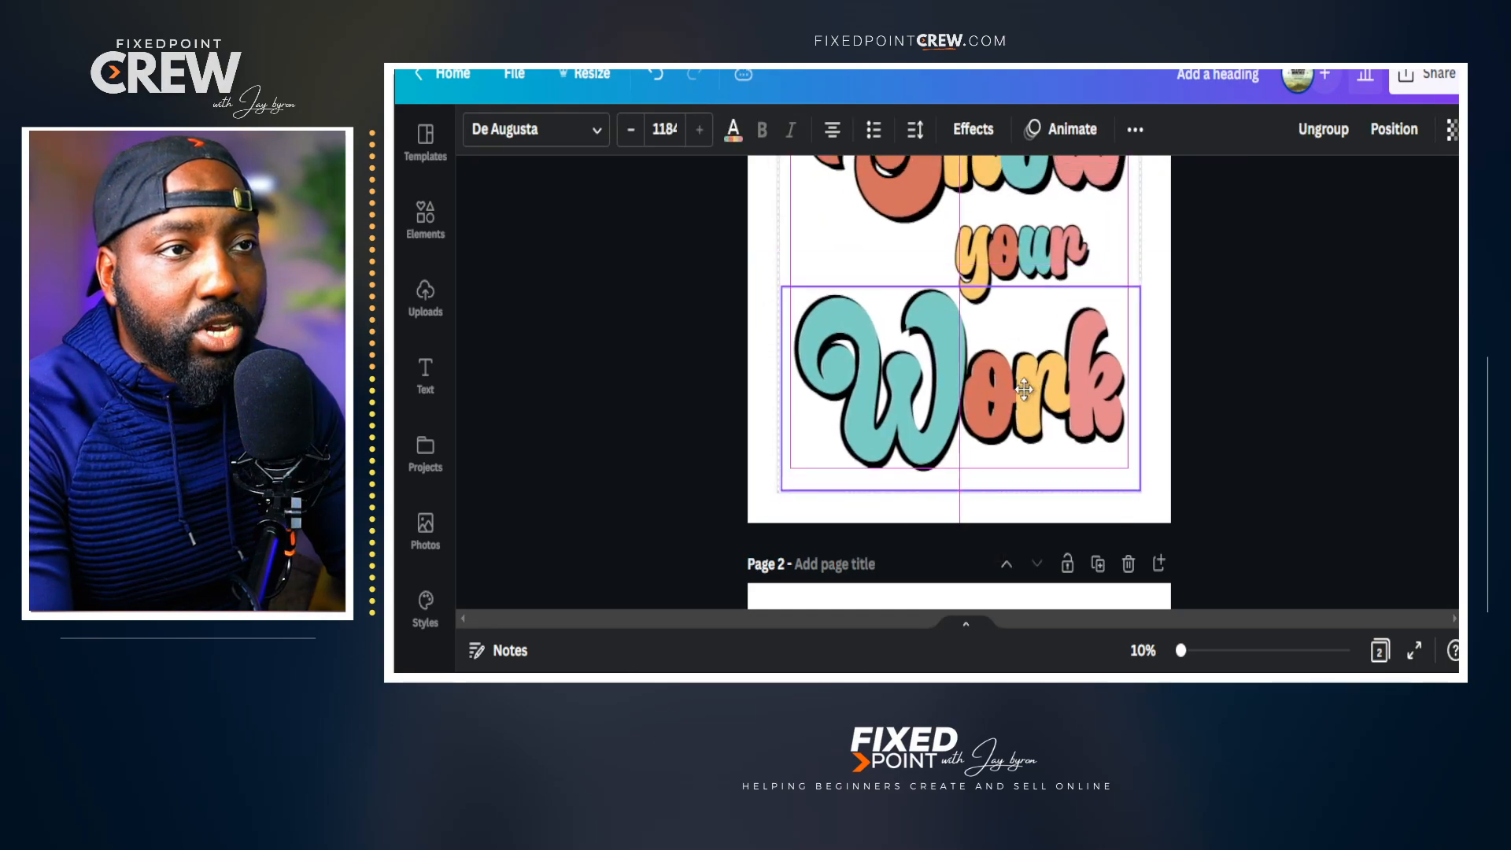
# - Scale the grouped "Show your Work" text down so "your" is at size 592, and recentre the group on the page
pyautogui.scroll(3, 1039, 433)
pyautogui.click(1020, 340)
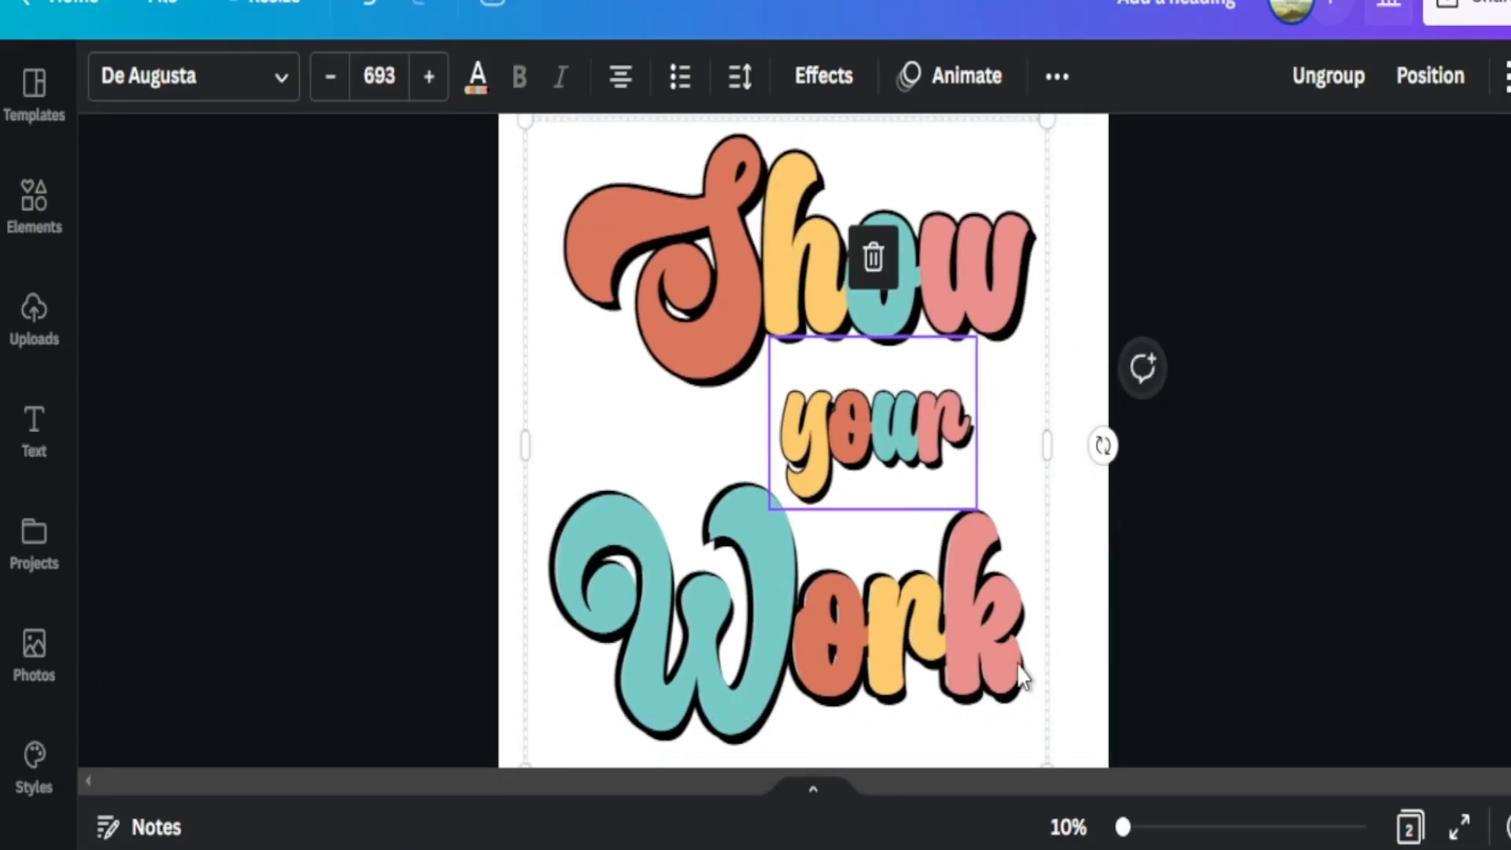
pyautogui.moveTo(1023, 677); pyautogui.dragTo(851, 473)
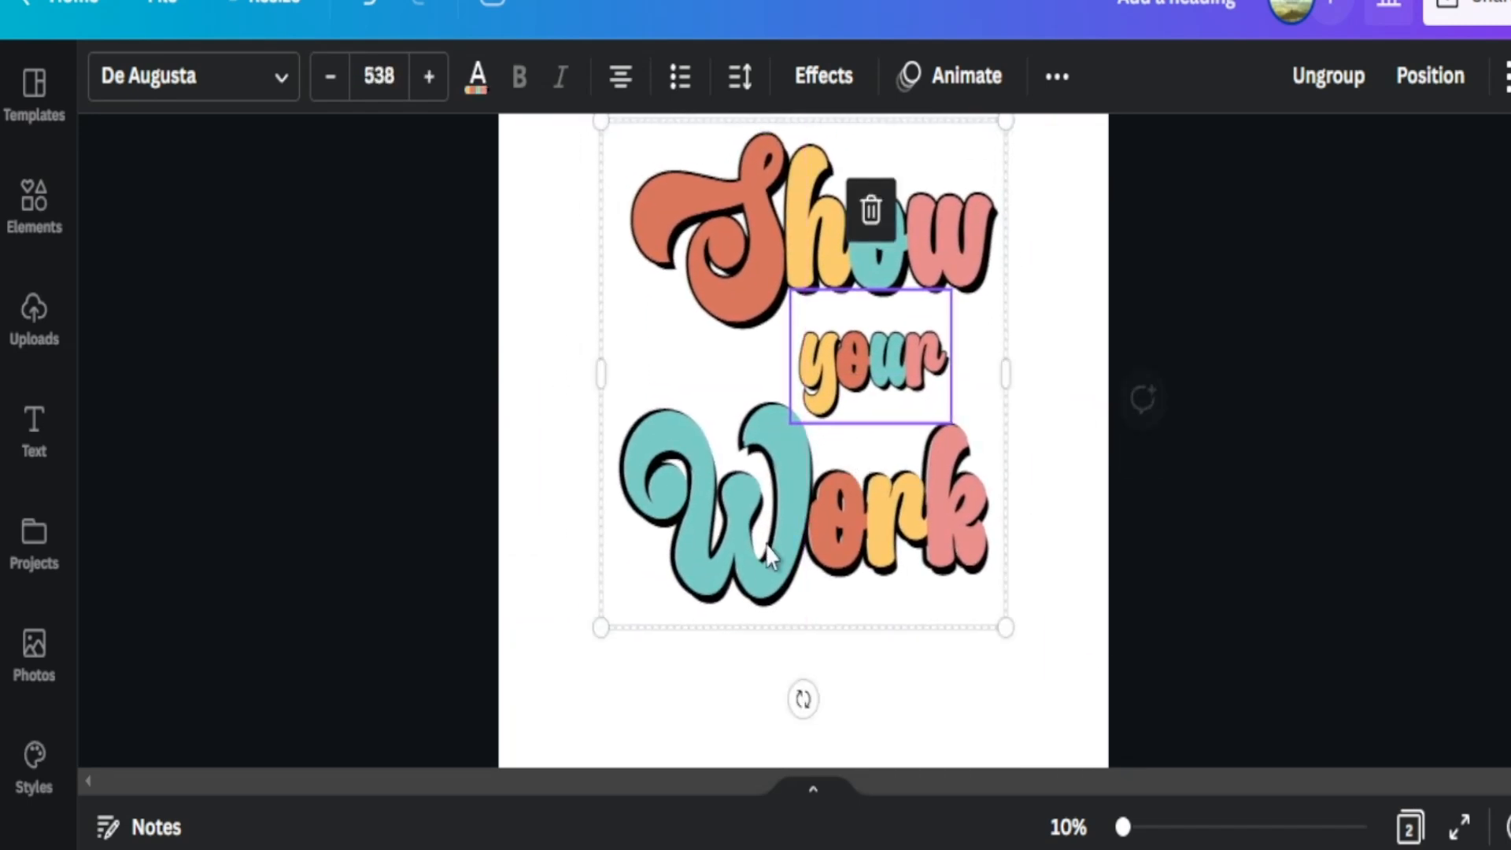
pyautogui.moveTo(601, 629); pyautogui.dragTo(559, 680)
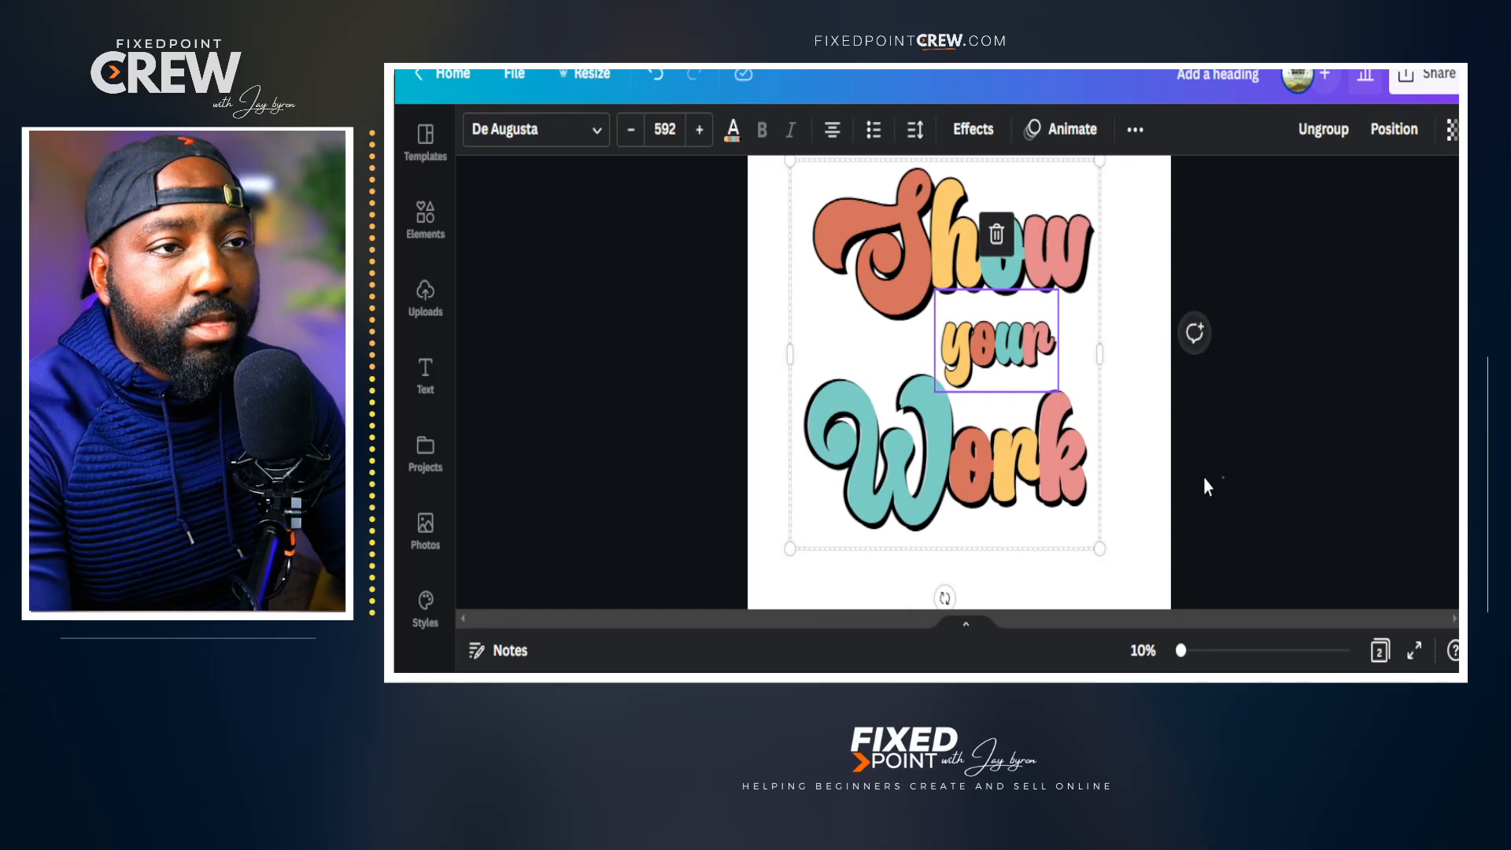
pyautogui.click(1204, 478)
pyautogui.moveTo(1011, 463)
pyautogui.mouseDown()
pyautogui.moveTo(1018, 452)
pyautogui.moveTo(1024, 477)
pyautogui.mouseUp()
pyautogui.click(1249, 500)
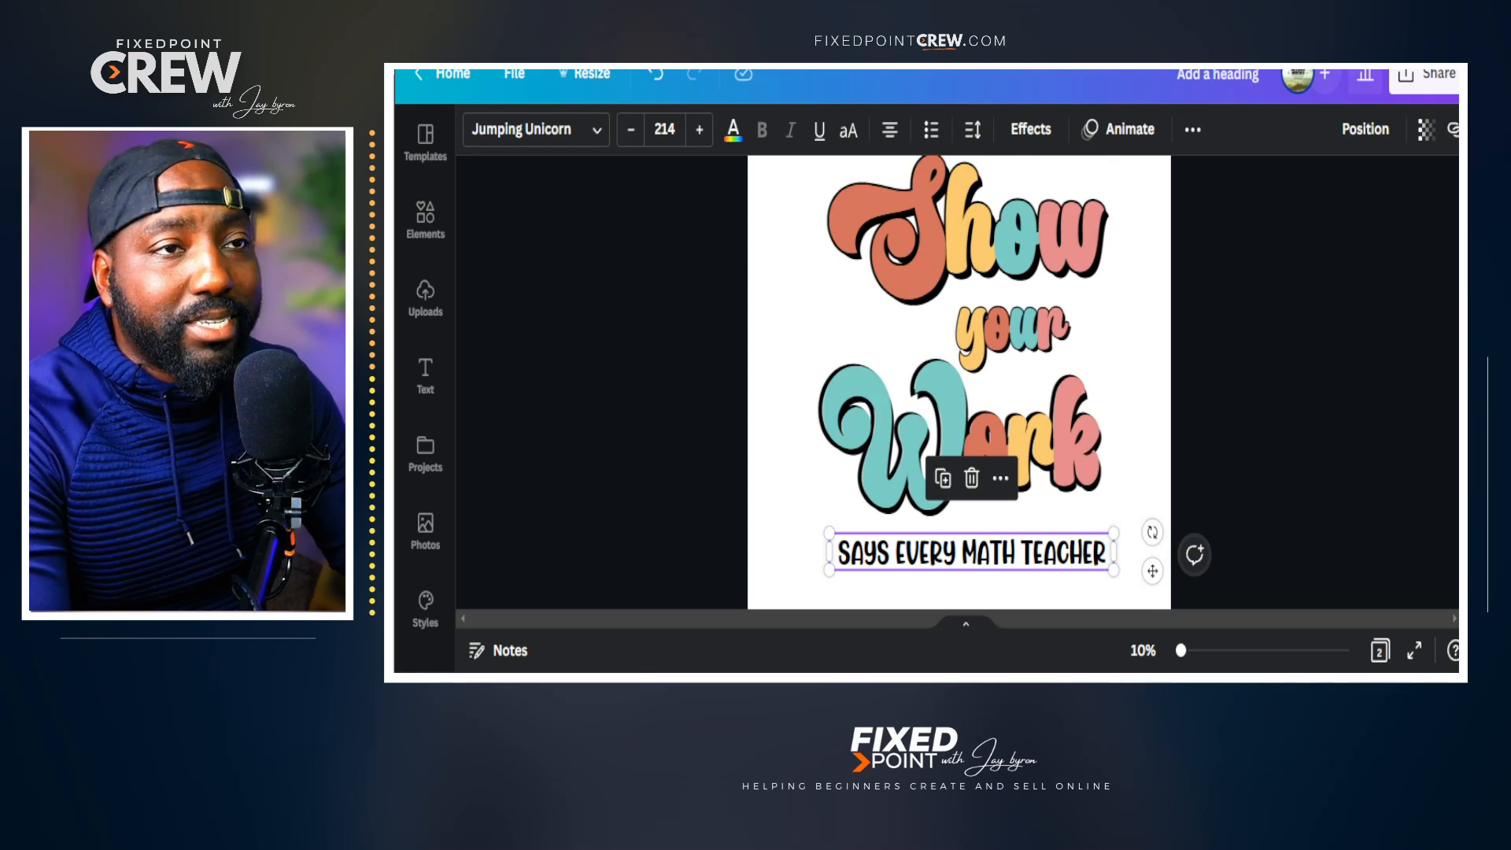
# - Position the "SAYS EVERY MATH TEACHER" line beneath "Work" and apply the Curve shape to it
pyautogui.moveTo(976, 554); pyautogui.dragTo(1006, 557)
pyautogui.click(1030, 129)
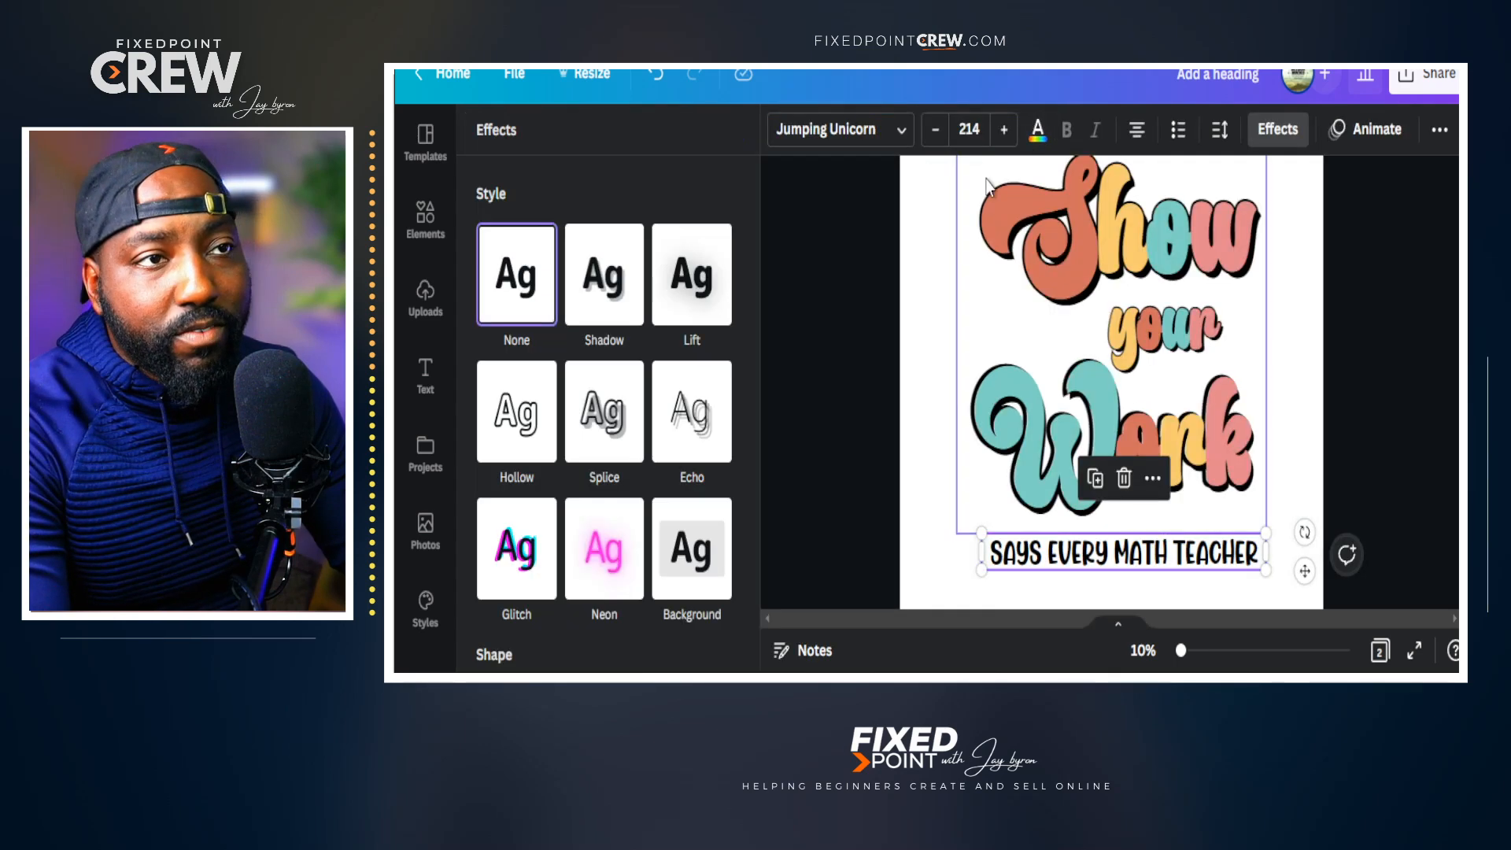
pyautogui.scroll(-3, 783, 495)
pyautogui.scroll(-3, 661, 472)
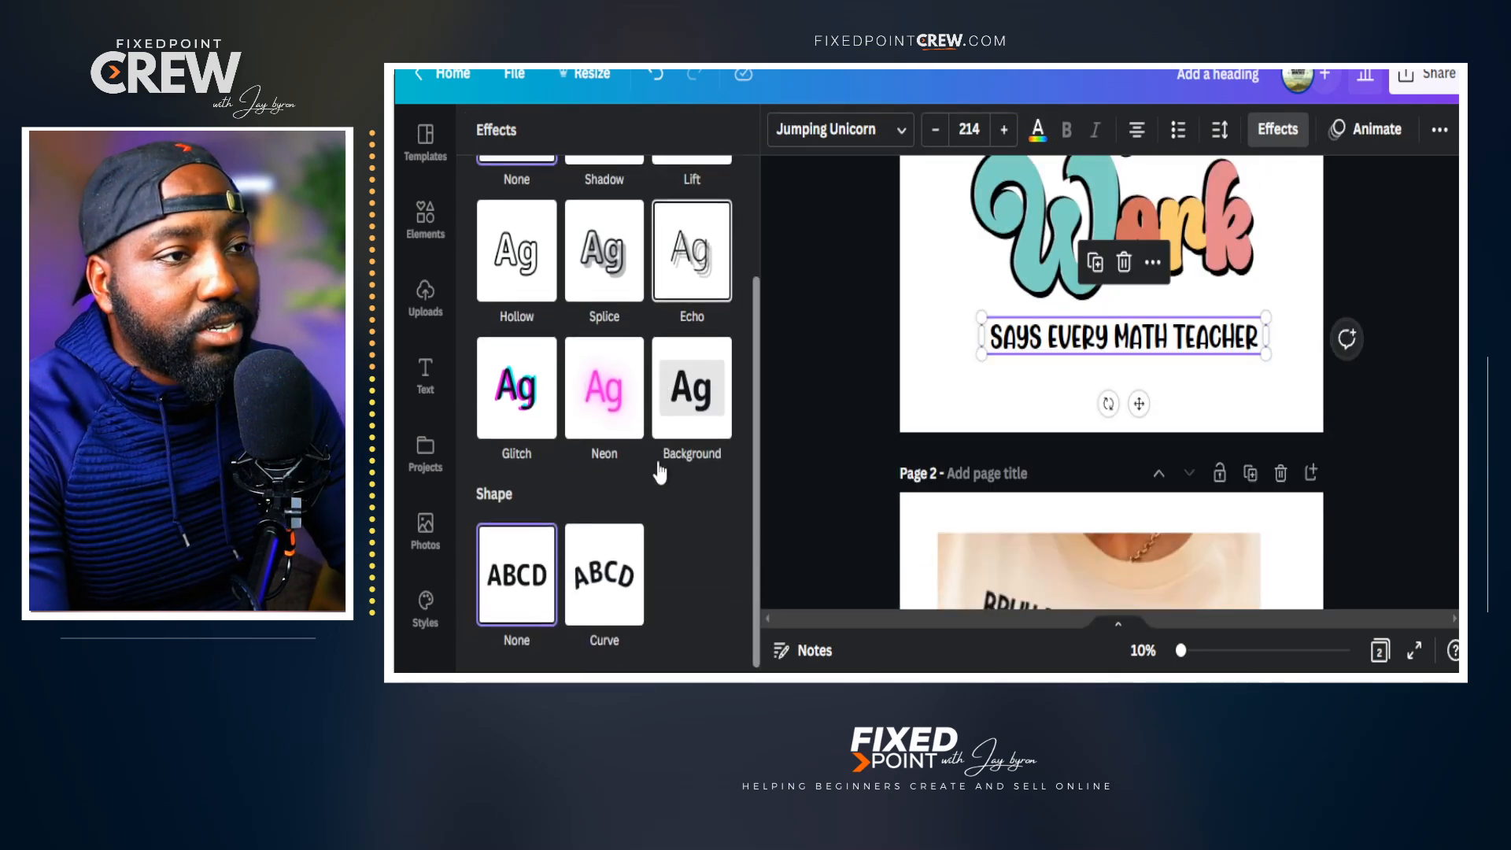
pyautogui.click(639, 563)
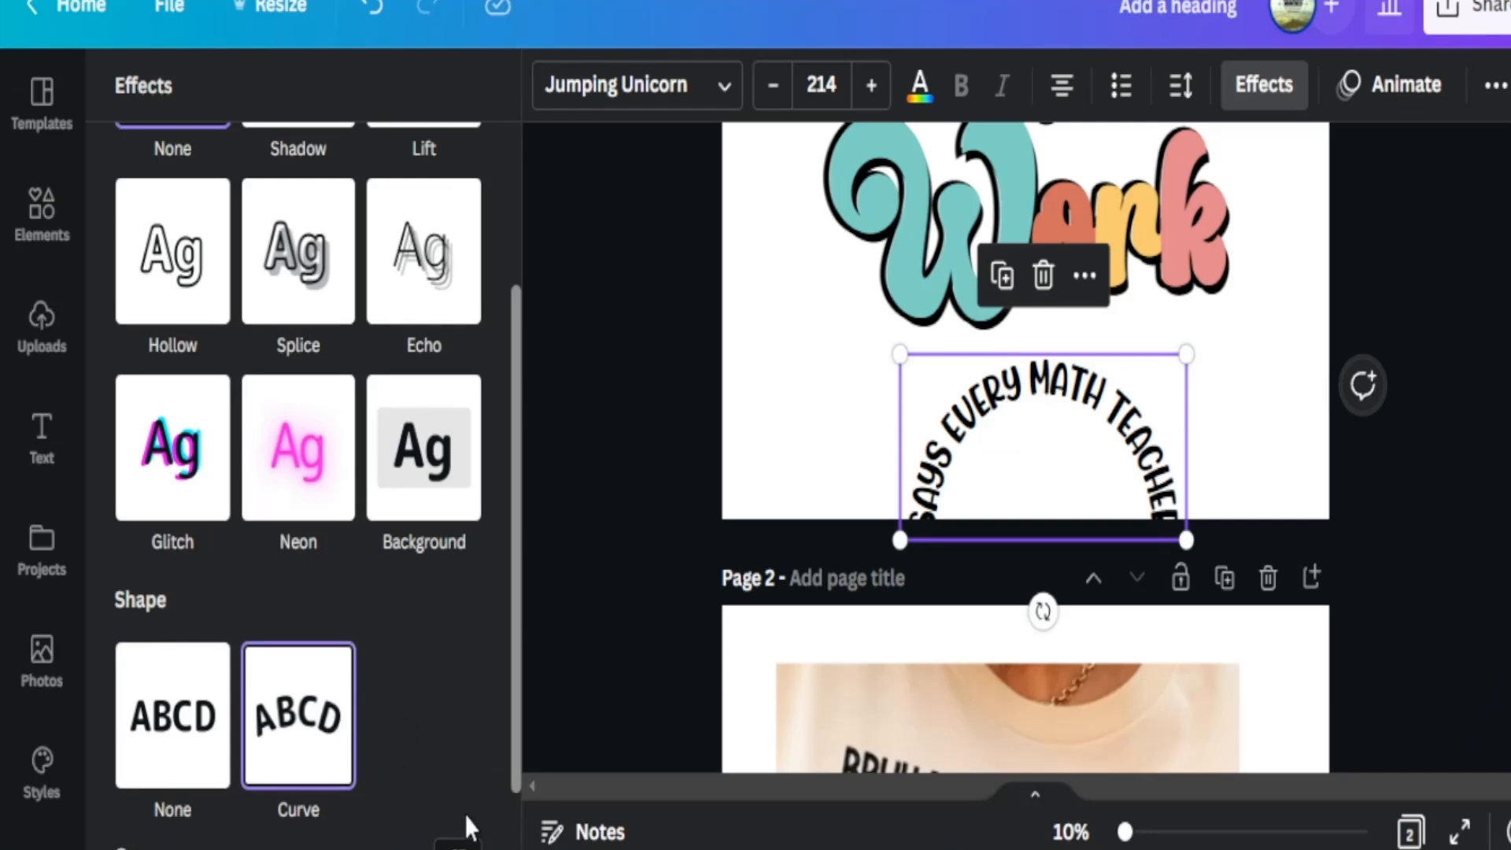
# - Set the curve of the "SAYS EVERY MATH TEACHER" line to -22 and place it close beneath "Work"
pyautogui.scroll(-2, 466, 826)
pyautogui.moveTo(420, 799); pyautogui.dragTo(258, 801)
pyautogui.moveTo(1037, 387); pyautogui.dragTo(1028, 396)
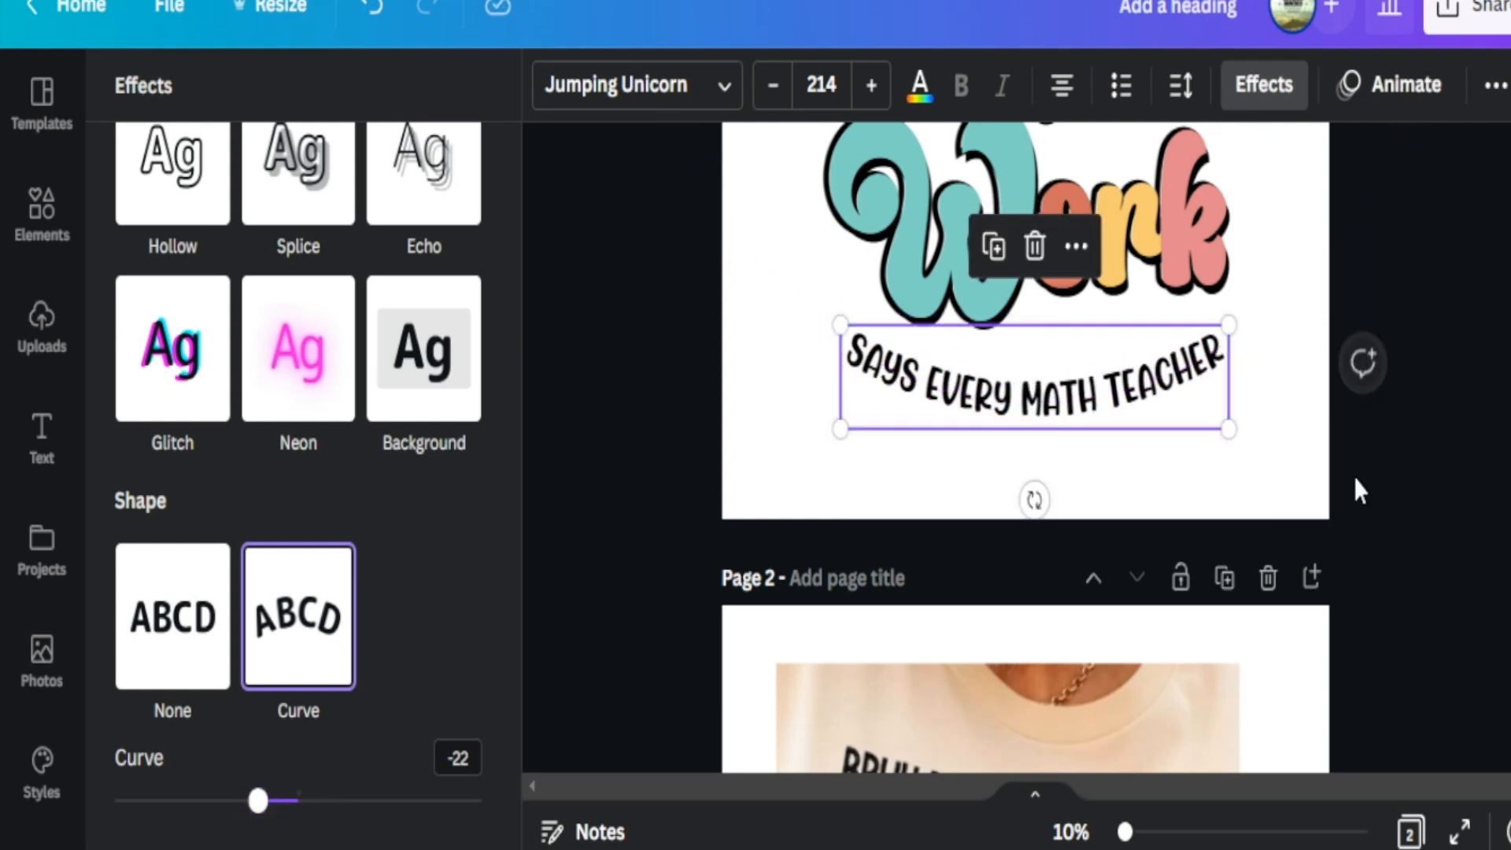
pyautogui.scroll(5, 1361, 578)
pyautogui.scroll(-5, 1361, 579)
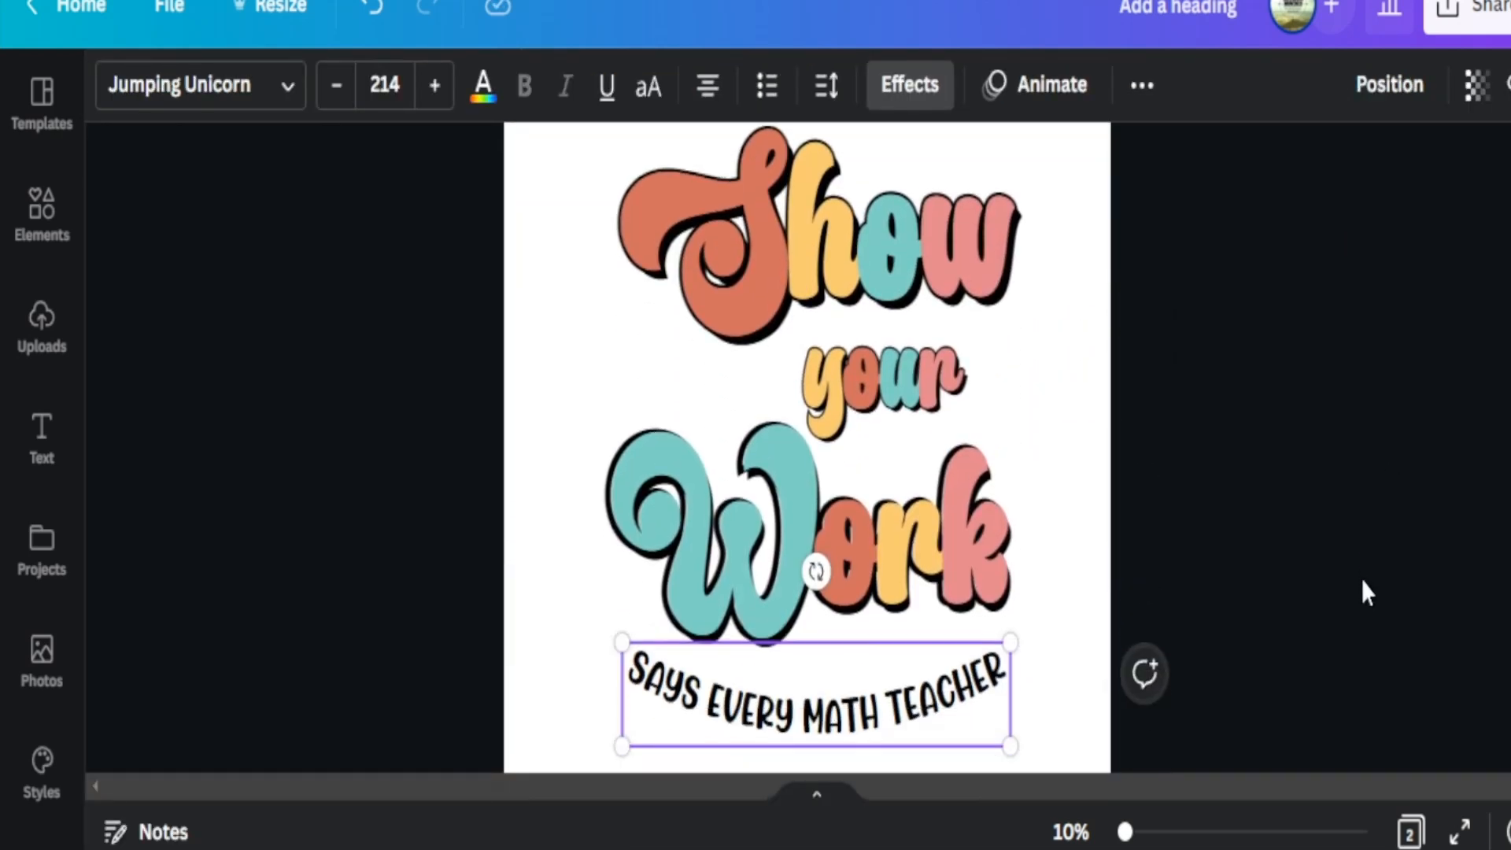
# - Set the curve of the "SAYS EVERY MATH TEACHER" line to 0 and position the straightened text beneath "Work"
pyautogui.click(910, 84)
pyautogui.scroll(-2, 419, 543)
pyautogui.write('0')
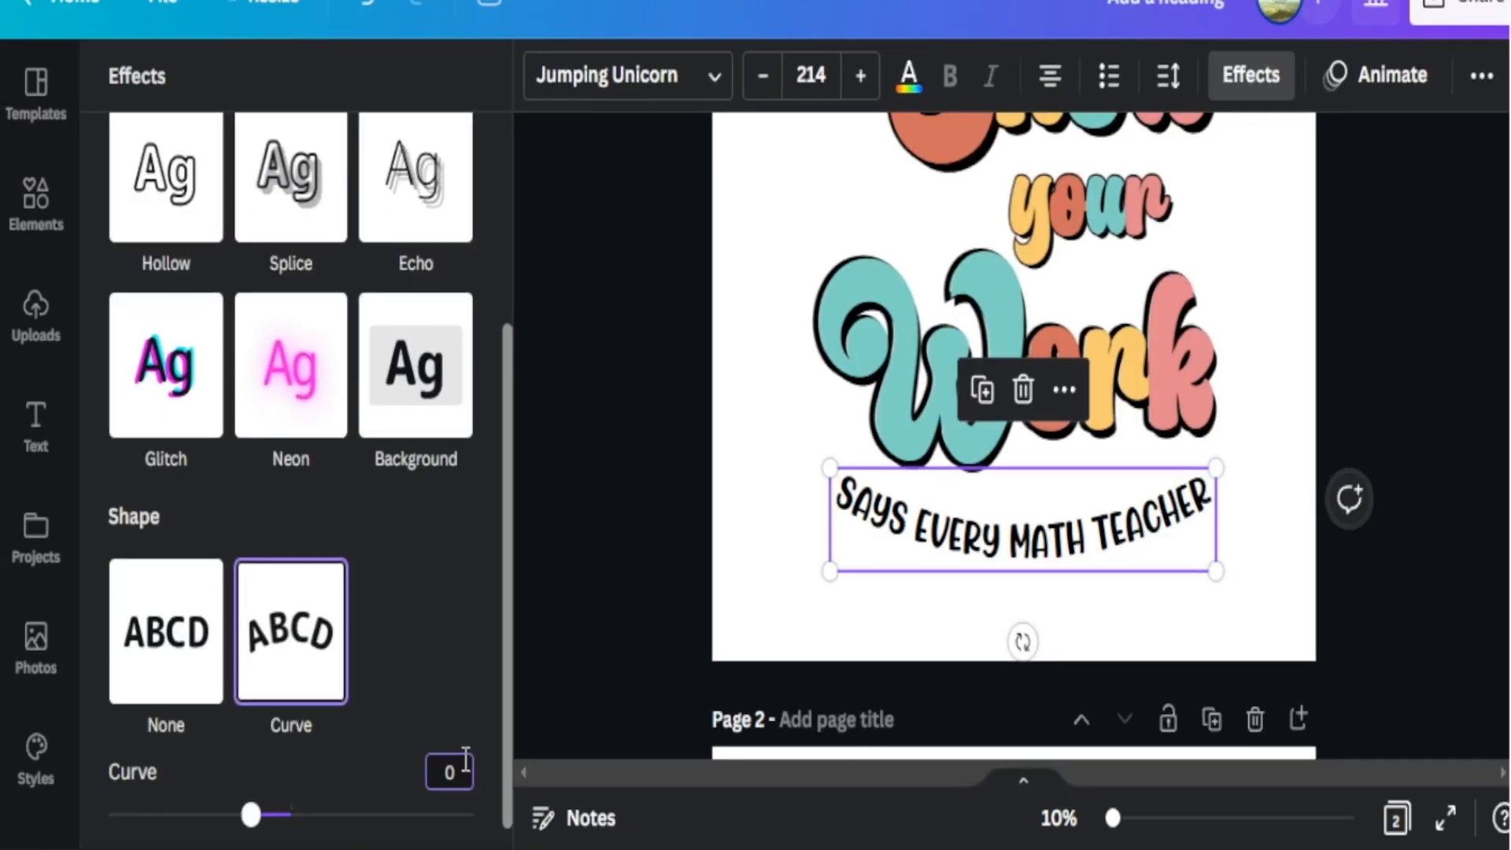
pyautogui.click(569, 703)
pyautogui.moveTo(833, 573); pyautogui.dragTo(841, 543)
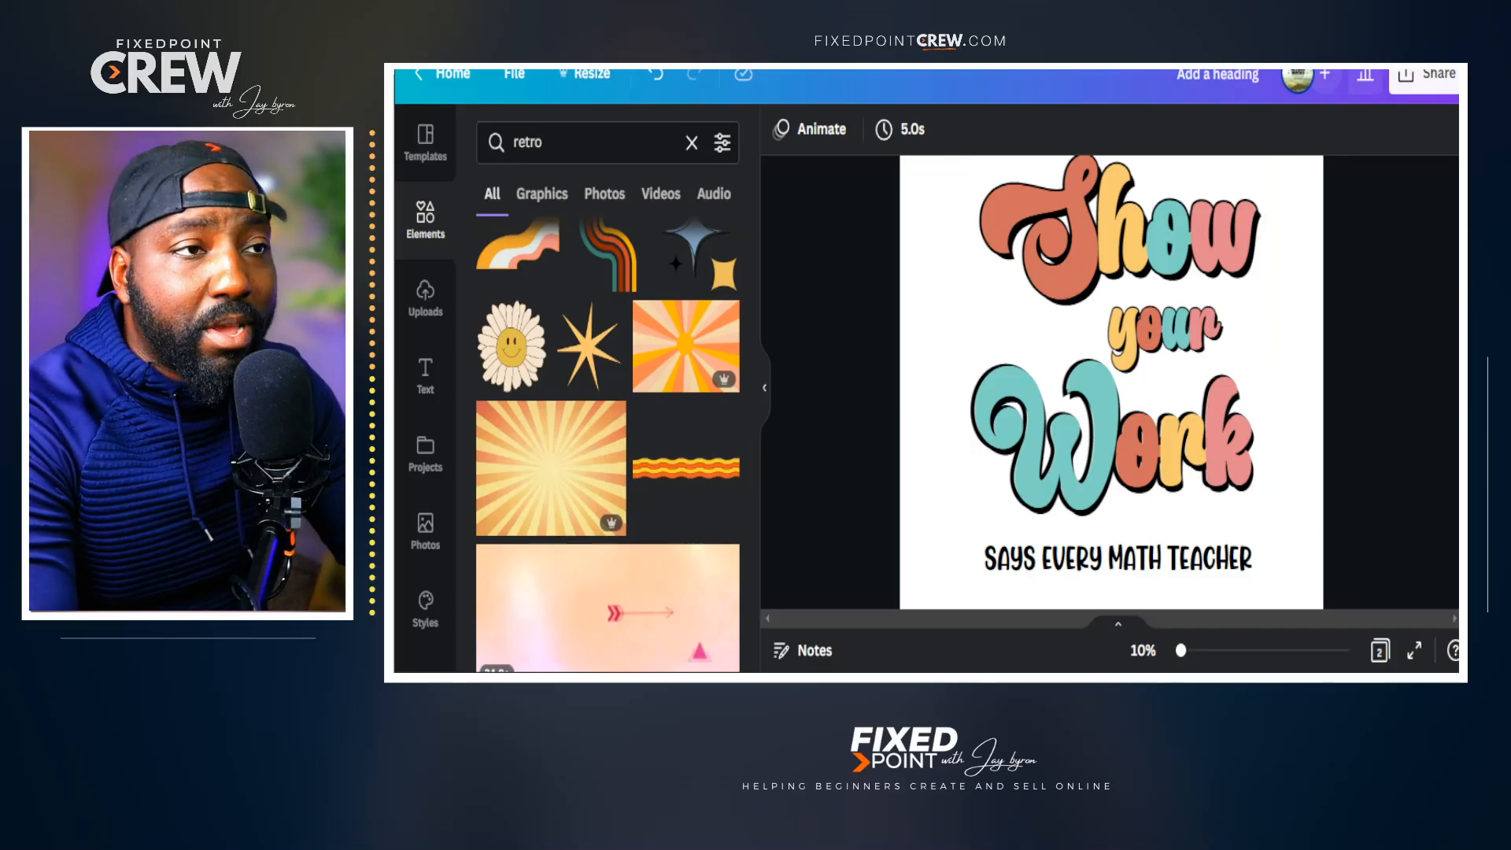
# - Add the pink and orange flower from the retro elements, shrink it and place it to the left of "your"
pyautogui.scroll(2, 685, 551)
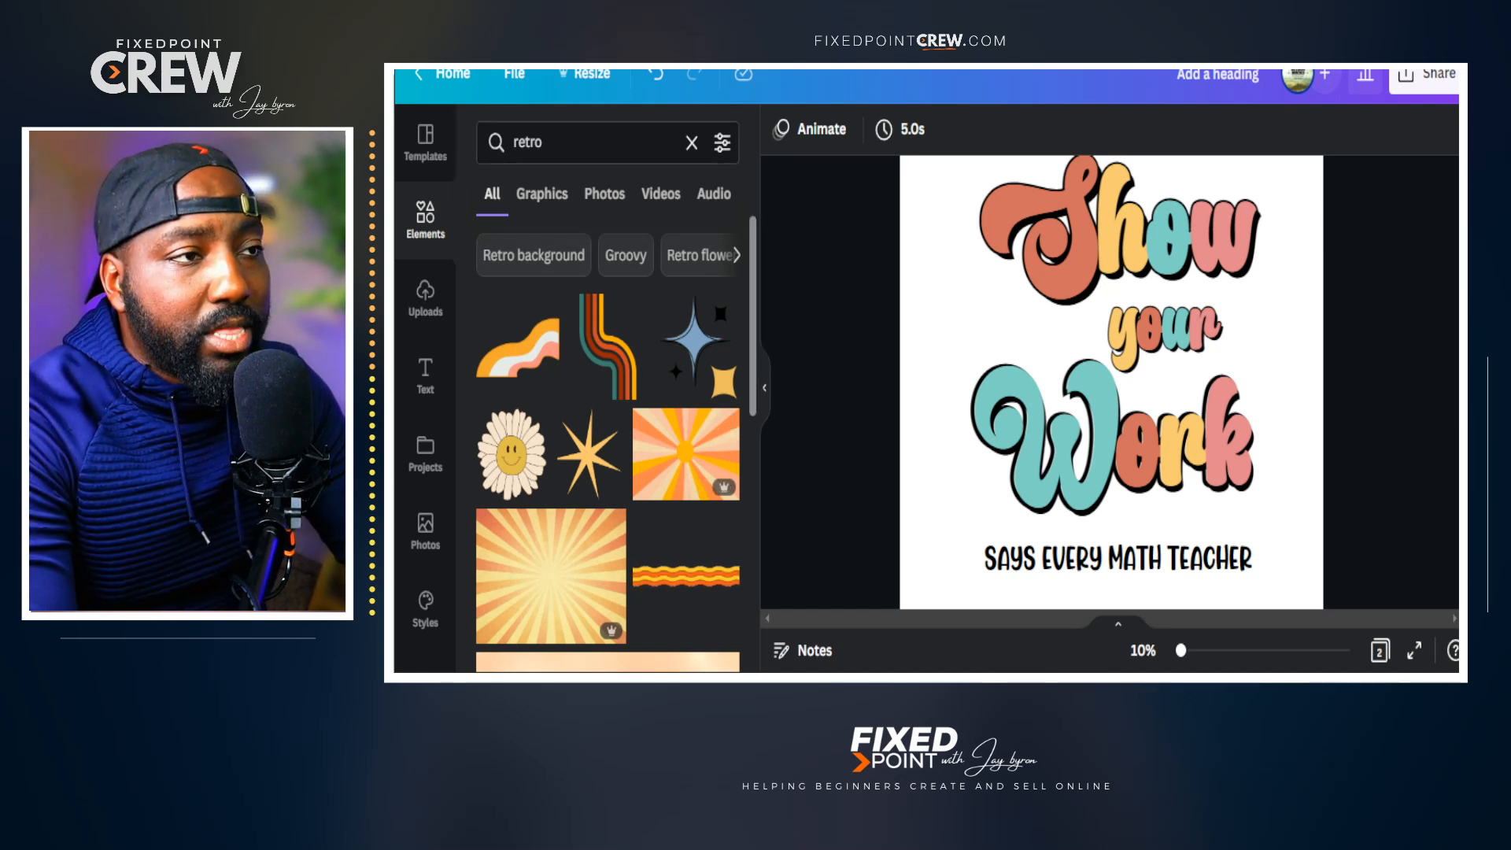
pyautogui.scroll(-10, 608, 441)
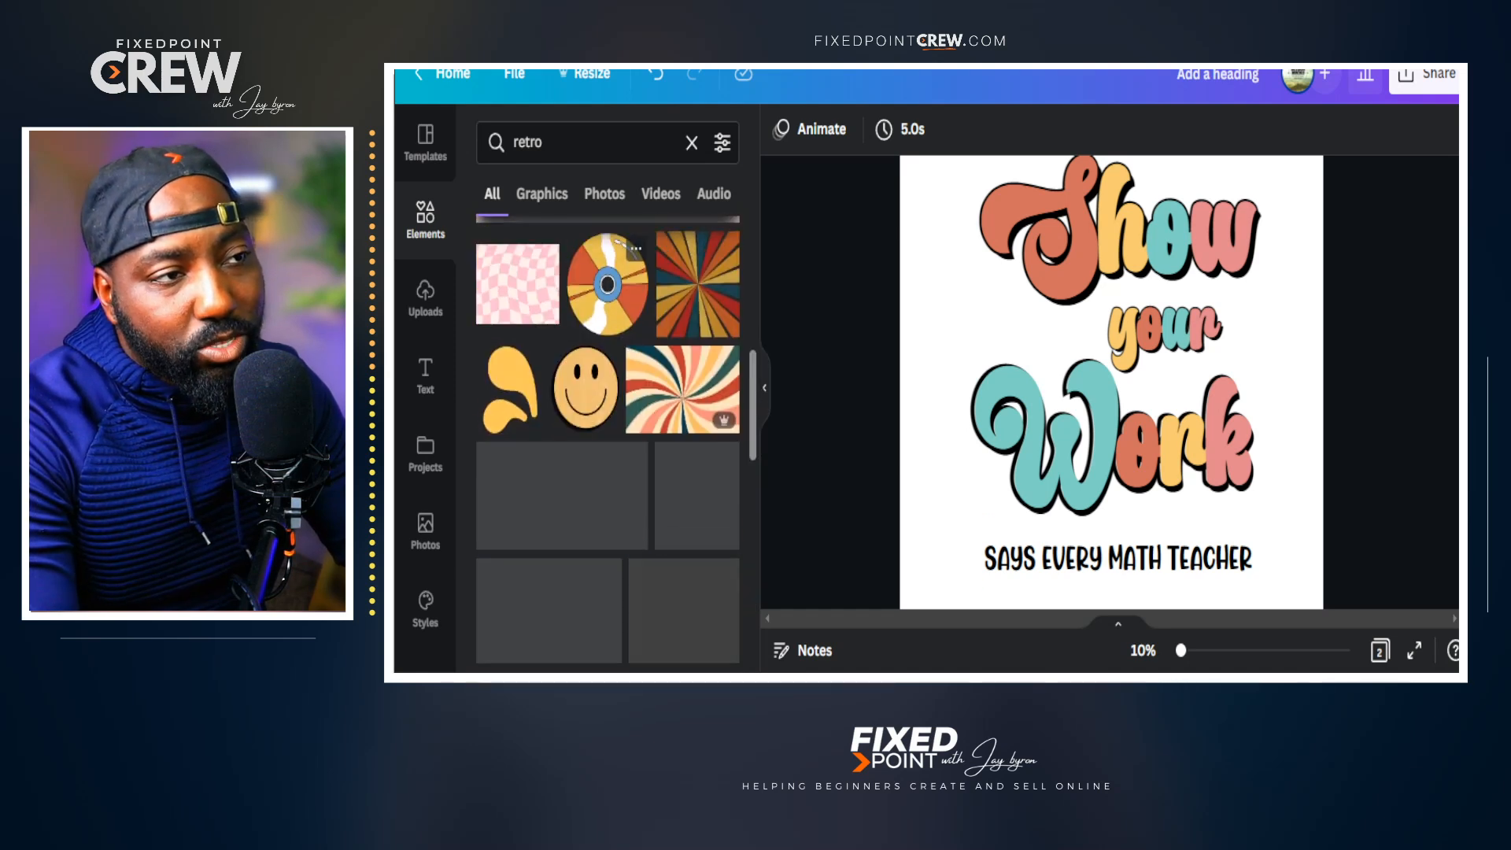
pyautogui.scroll(-6, 608, 444)
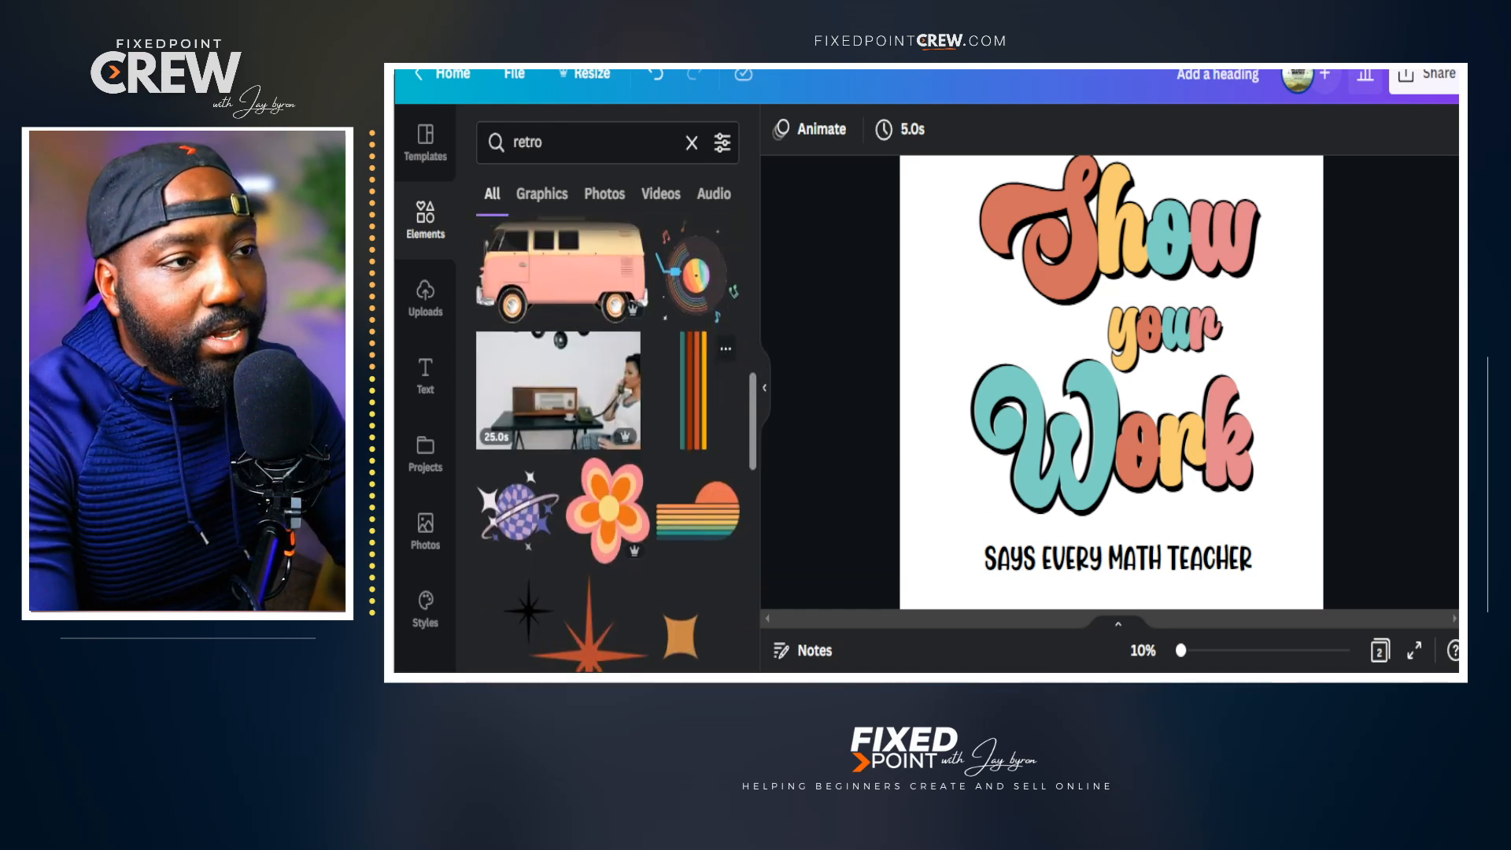
pyautogui.scroll(-3, 607, 444)
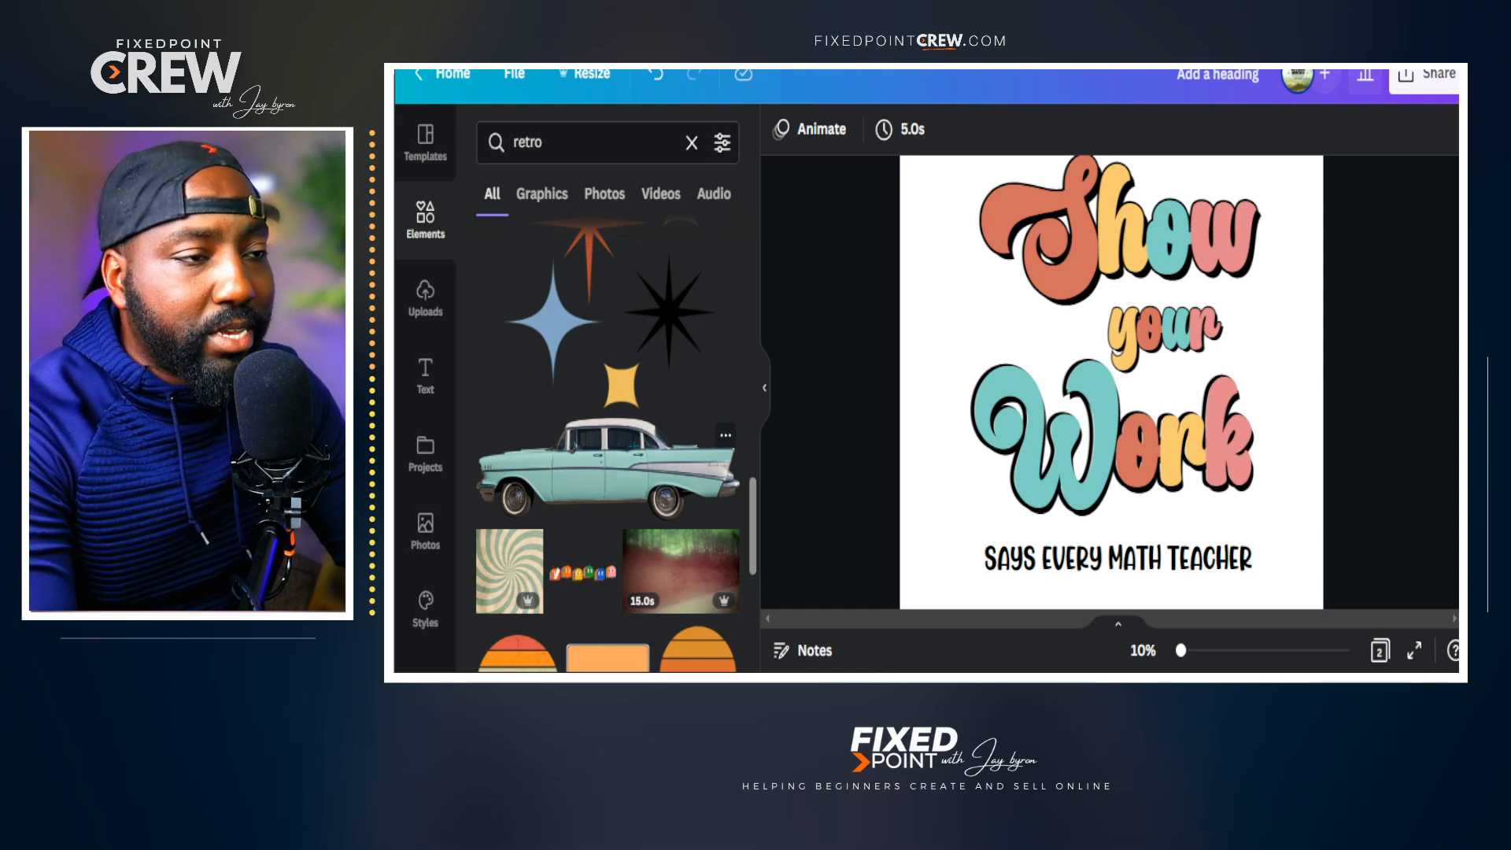
pyautogui.scroll(5, 608, 444)
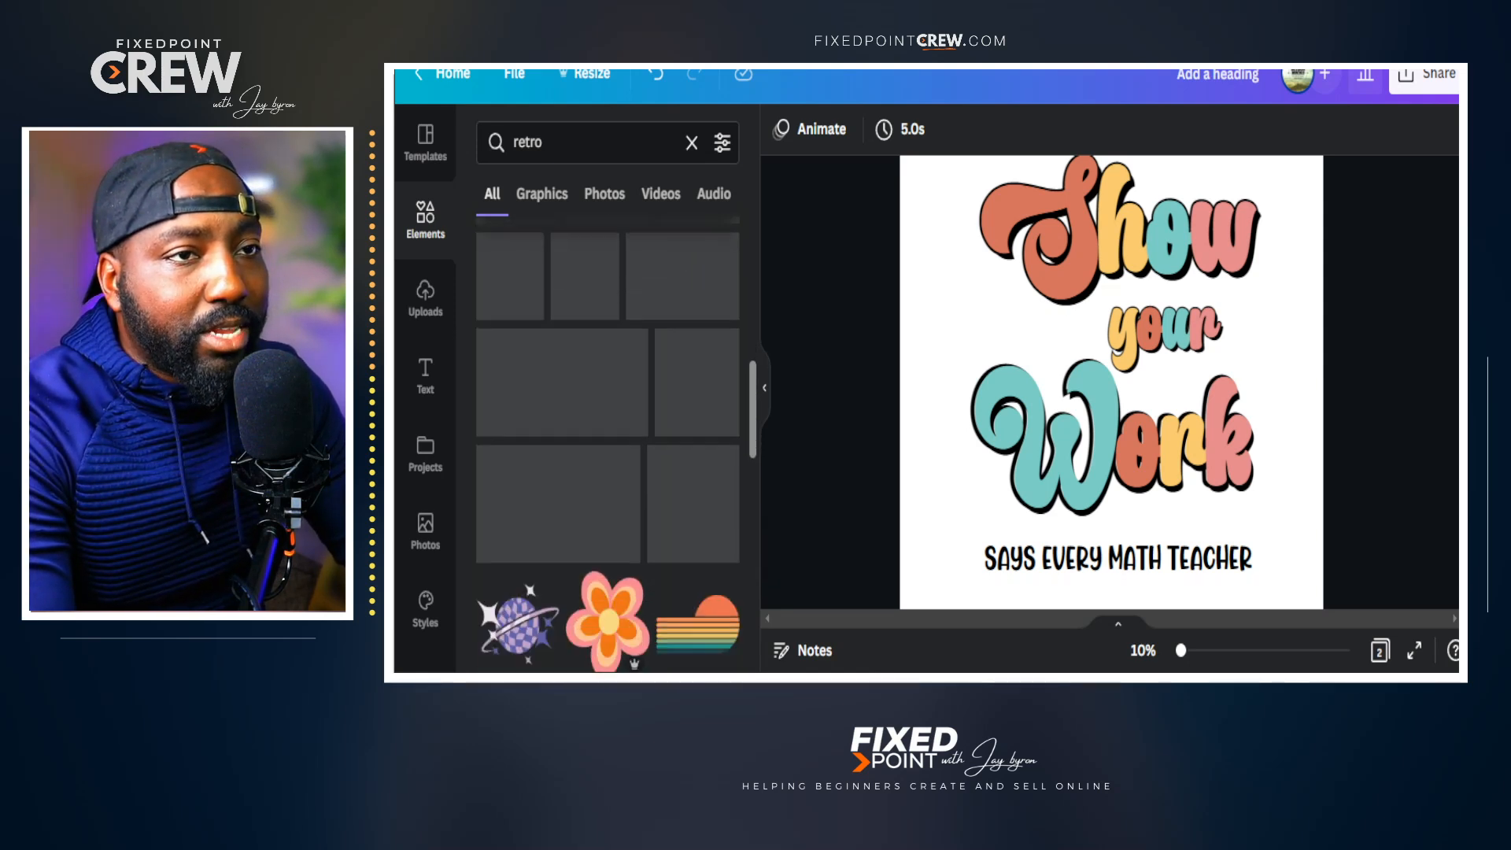
pyautogui.click(604, 508)
pyautogui.moveTo(1197, 486); pyautogui.dragTo(1112, 378)
pyautogui.moveTo(1058, 323); pyautogui.dragTo(962, 306)
pyautogui.moveTo(1014, 359); pyautogui.dragTo(969, 298)
pyautogui.scroll(5, 615, 494)
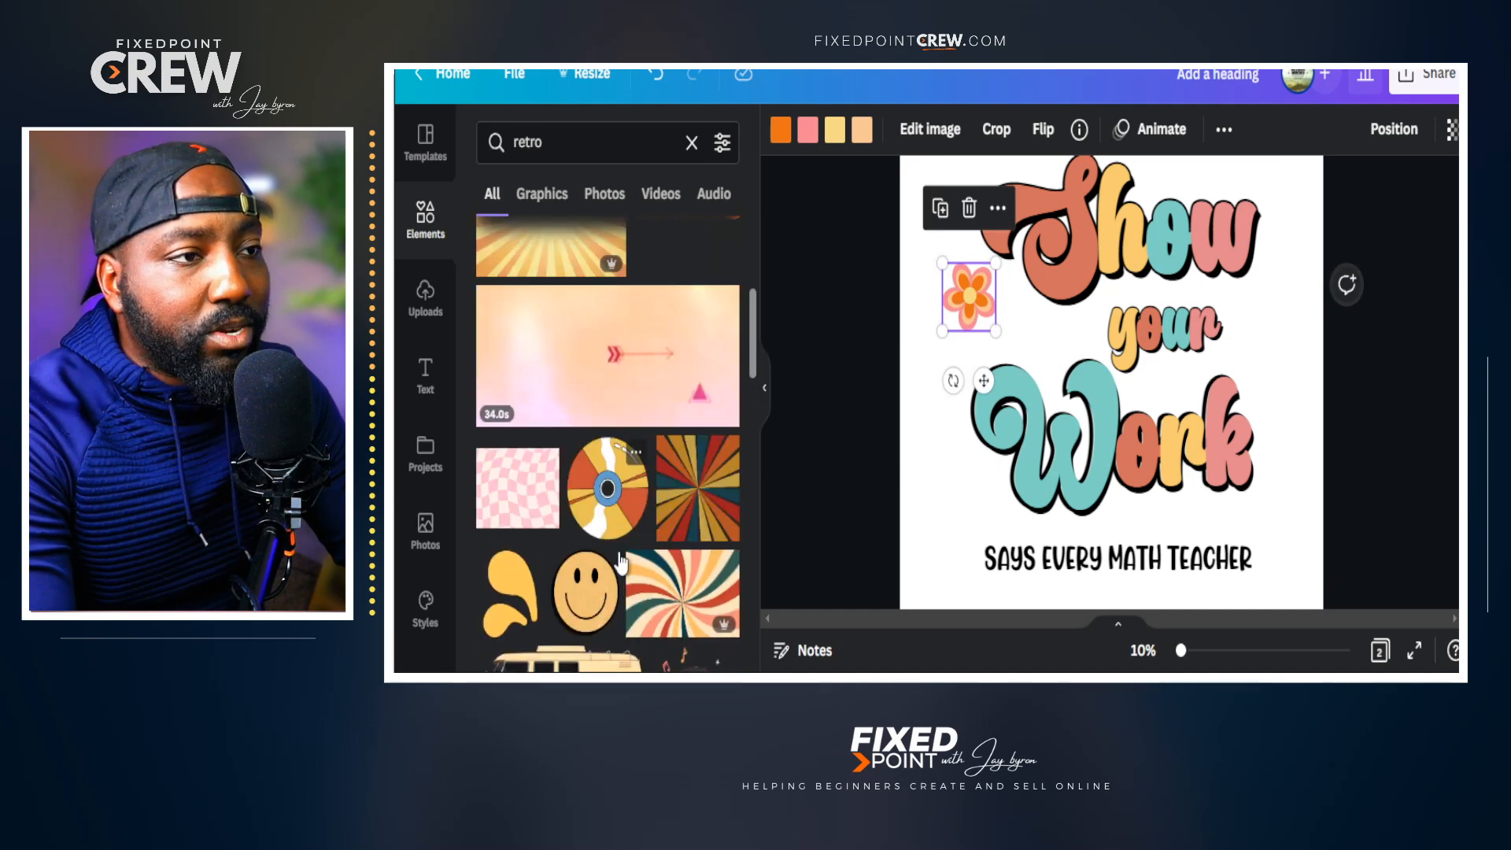
pyautogui.click(593, 612)
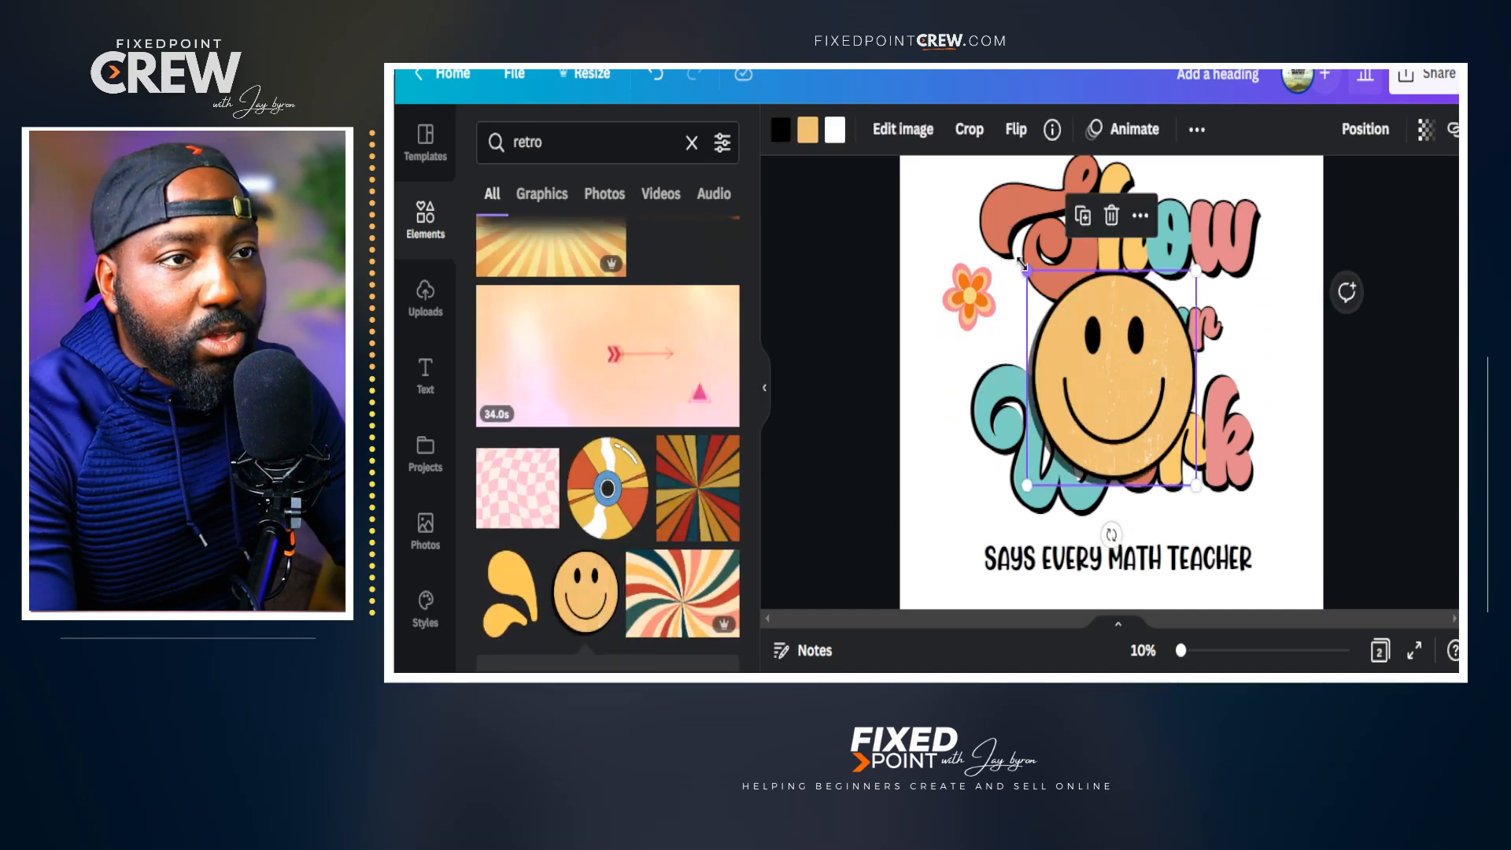
pyautogui.press('Delete')
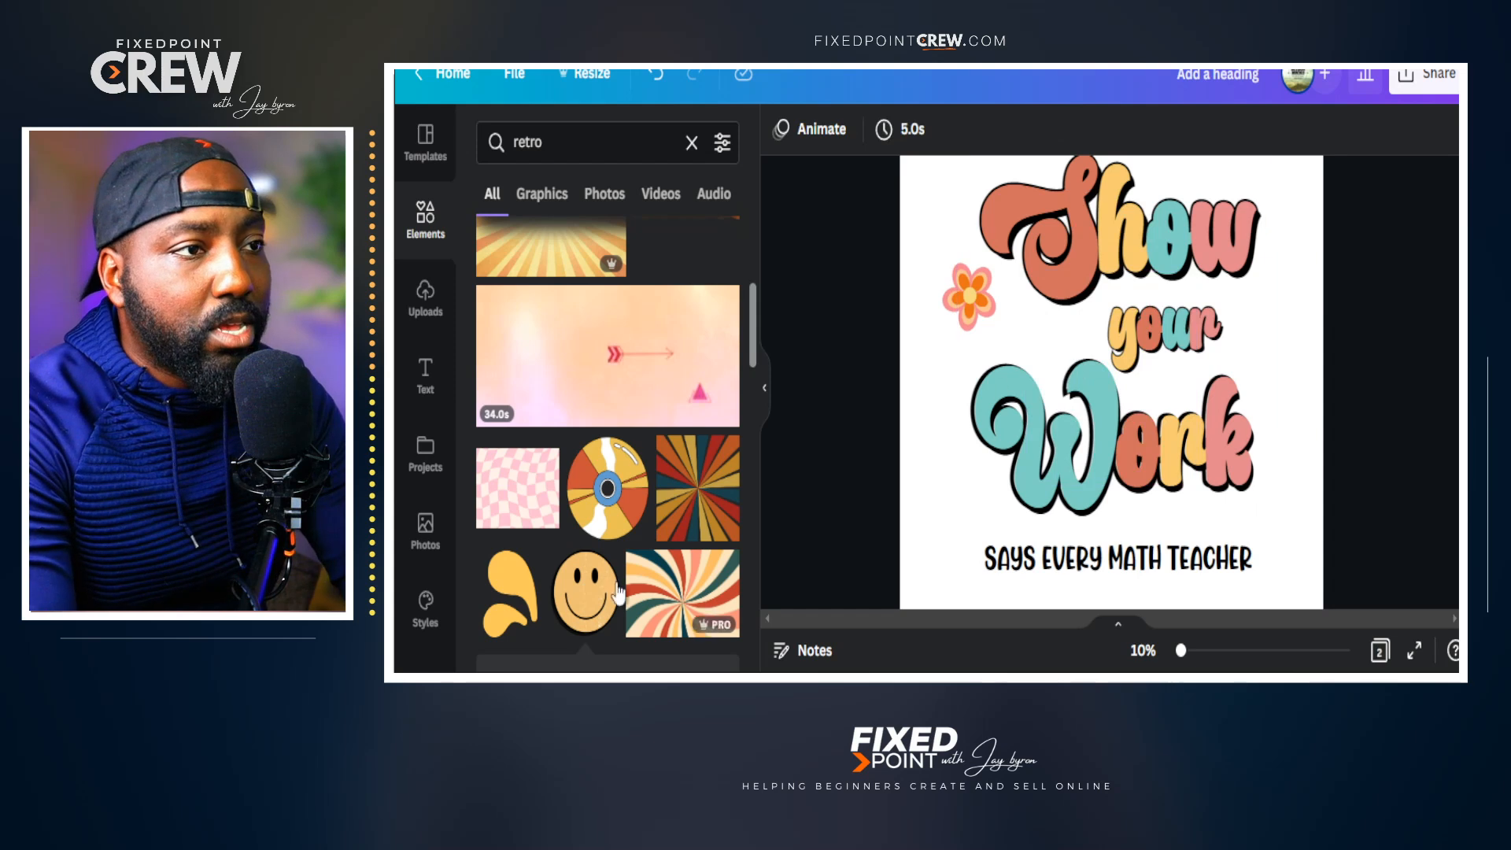
# - Add the yellow droplet accent from the retro elements, shrink it and place it just left of "your"
pyautogui.click(520, 609)
pyautogui.moveTo(1179, 476)
pyautogui.mouseDown()
pyautogui.moveTo(1115, 329)
pyautogui.moveTo(1016, 347)
pyautogui.moveTo(950, 408)
pyautogui.moveTo(975, 477)
pyautogui.moveTo(968, 441)
pyautogui.moveTo(1112, 508)
pyautogui.moveTo(1185, 494)
pyautogui.mouseUp()
pyautogui.moveTo(1102, 343); pyautogui.dragTo(1089, 331)
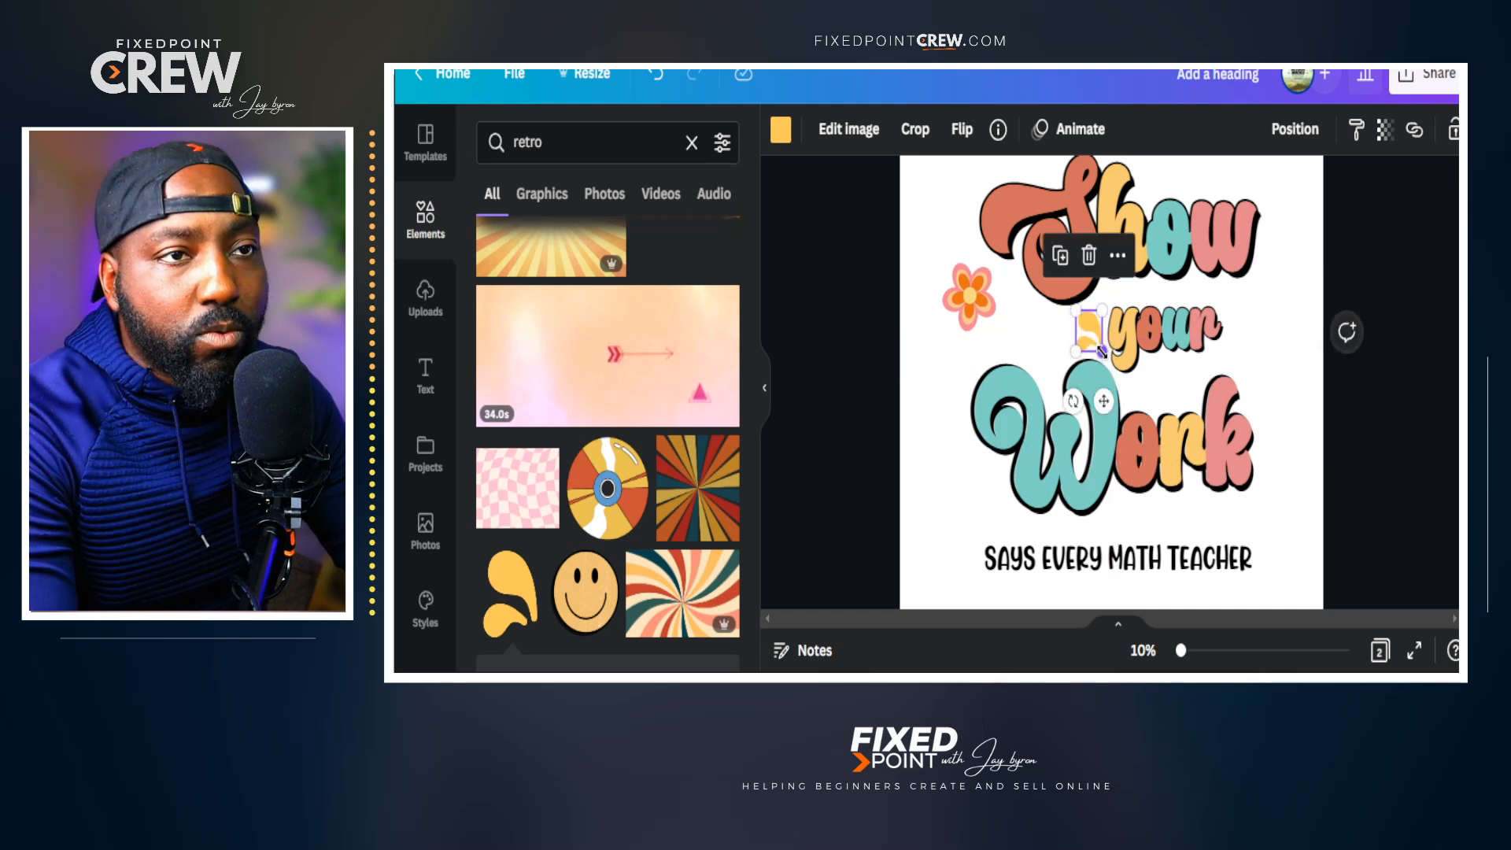
pyautogui.click(966, 319)
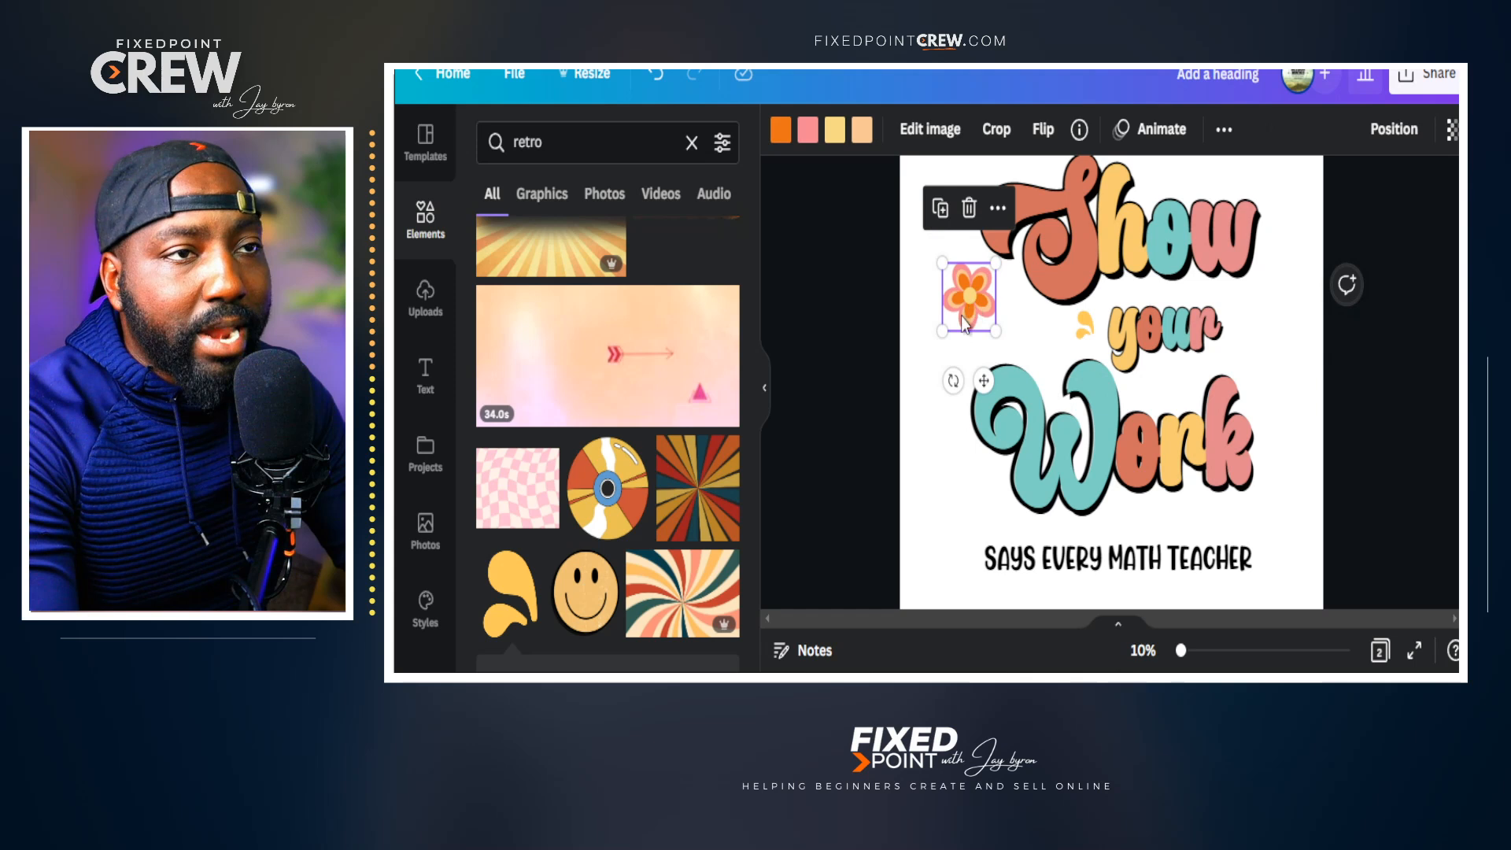
pyautogui.scroll(5, 644, 573)
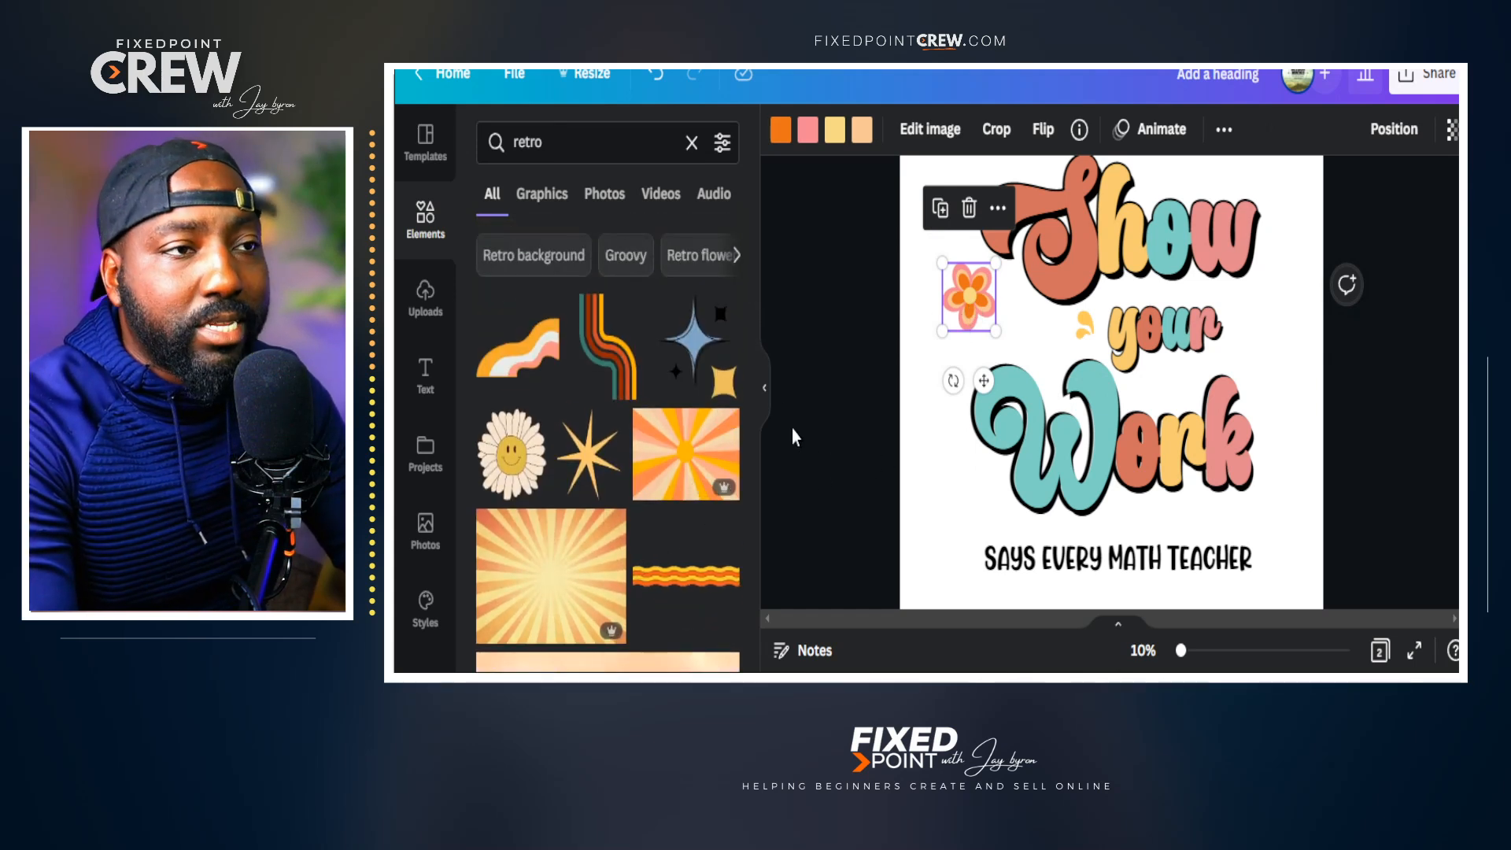
pyautogui.click(764, 390)
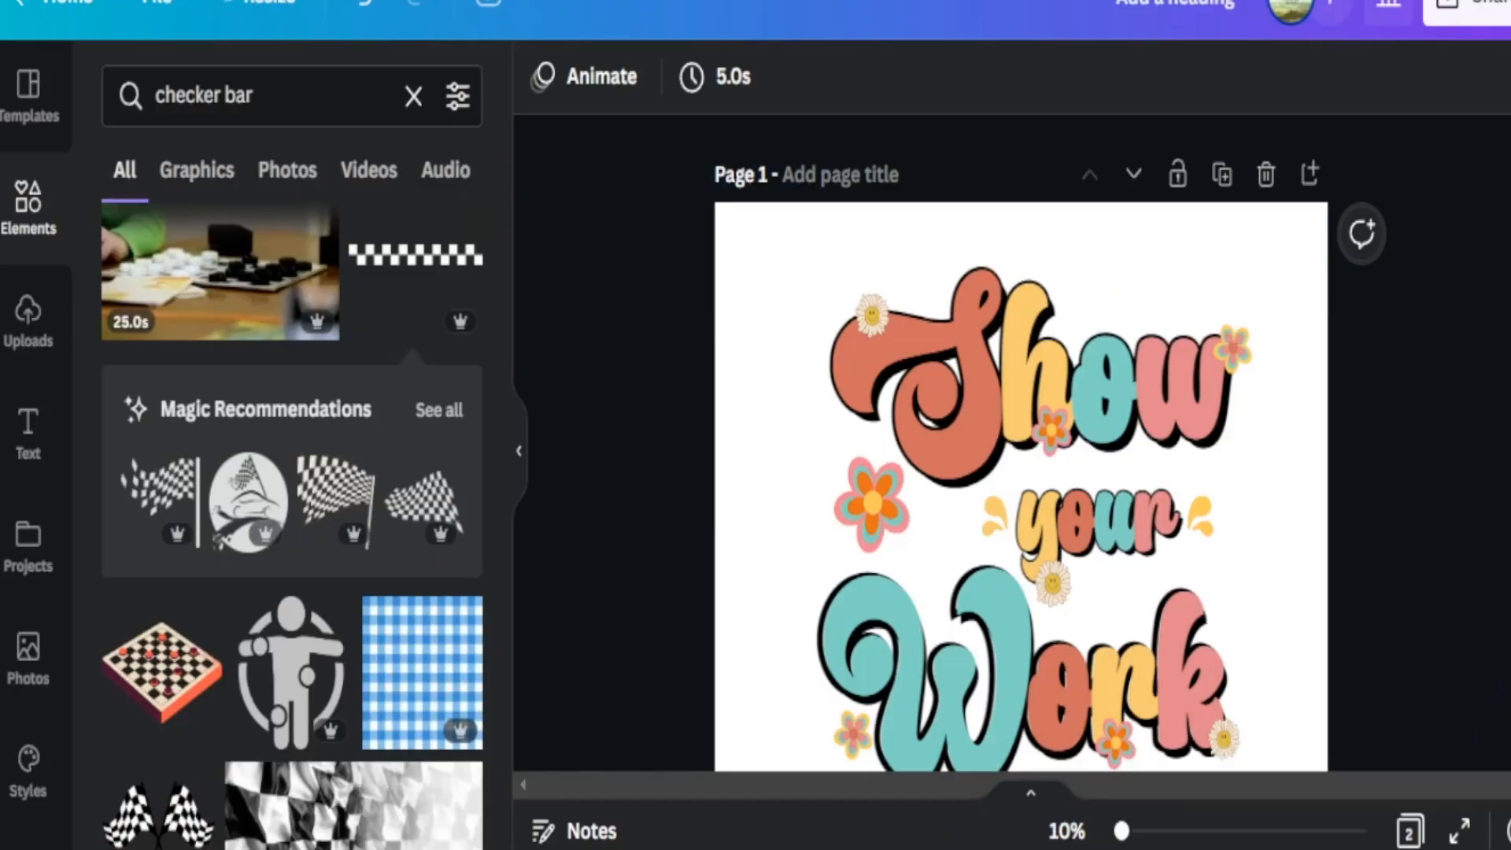
# - Delete the small daisy from the "S" of "Show"
pyautogui.scroll(-2, 1021, 441)
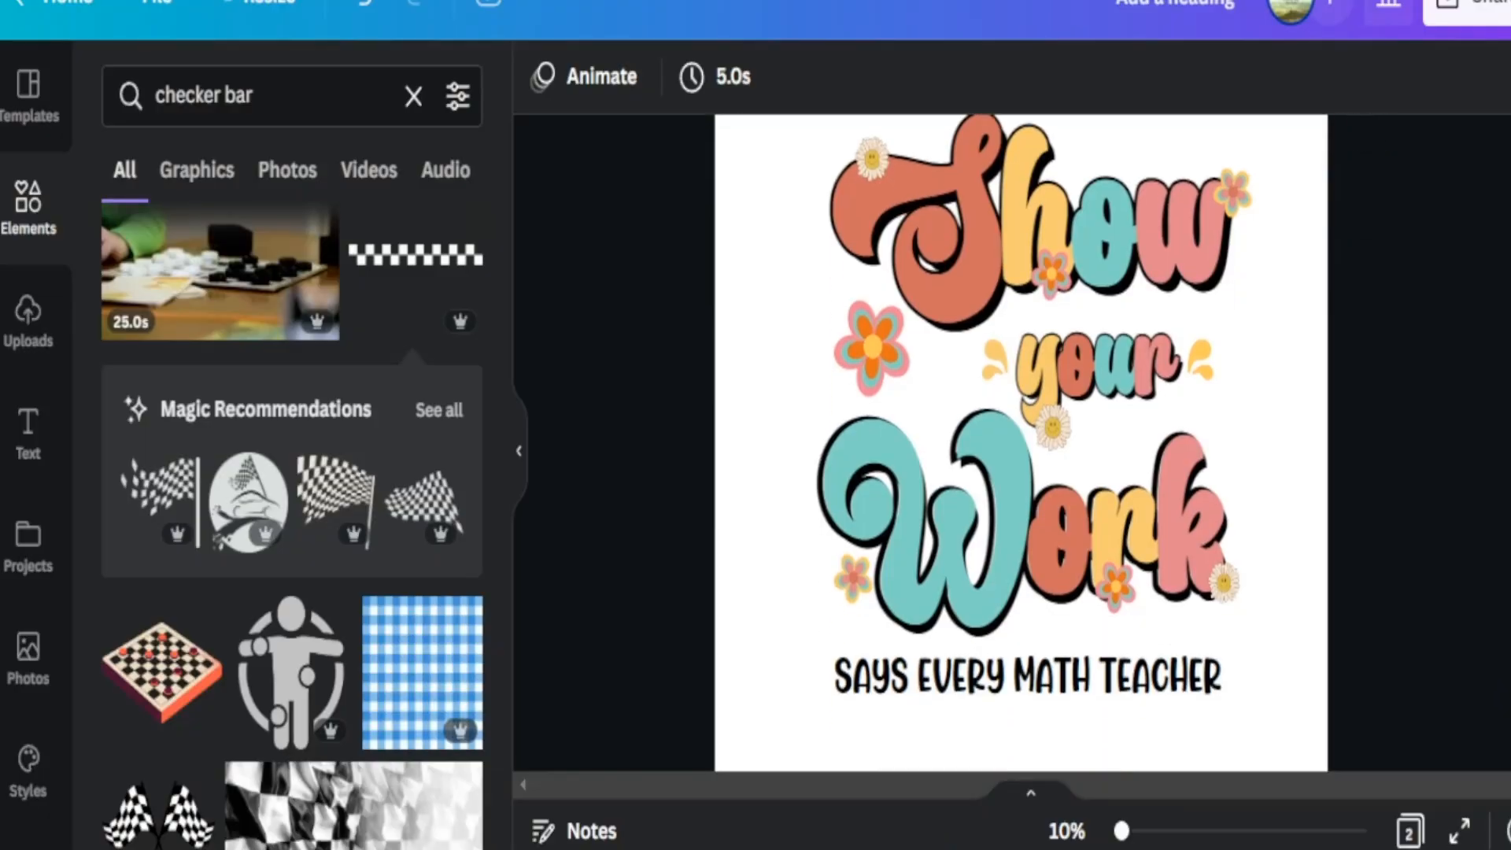
pyautogui.moveTo(874, 161); pyautogui.dragTo(859, 189)
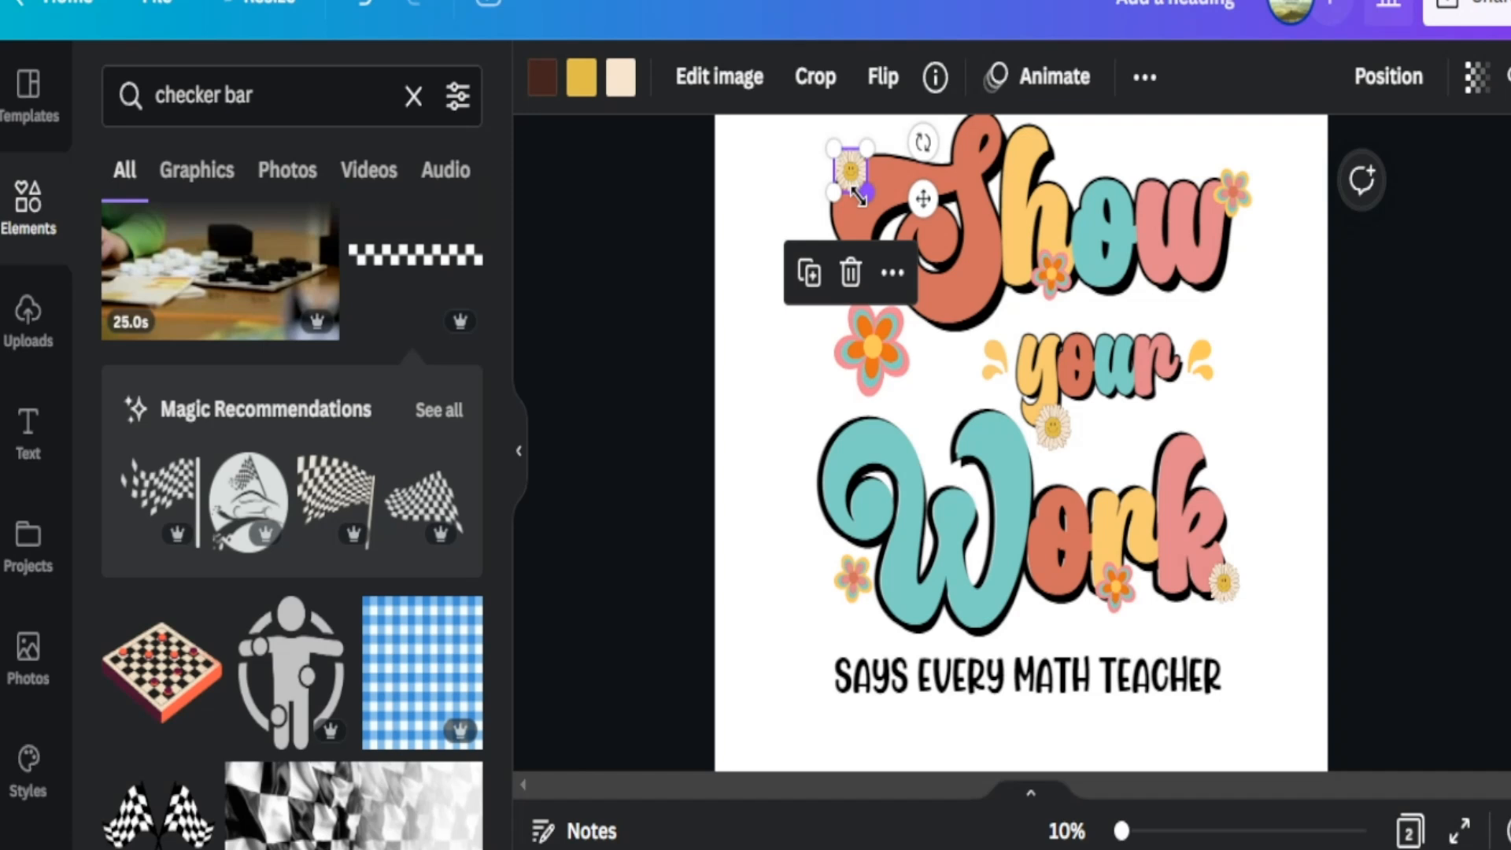
pyautogui.press('Delete')
pyautogui.click(1312, 452)
# - Nudge the "SAYS EVERY MATH TEACHER" line beneath "Work" and check the reference shirt on page 2
pyautogui.moveTo(1093, 683); pyautogui.dragTo(1098, 684)
pyautogui.scroll(-2, 870, 597)
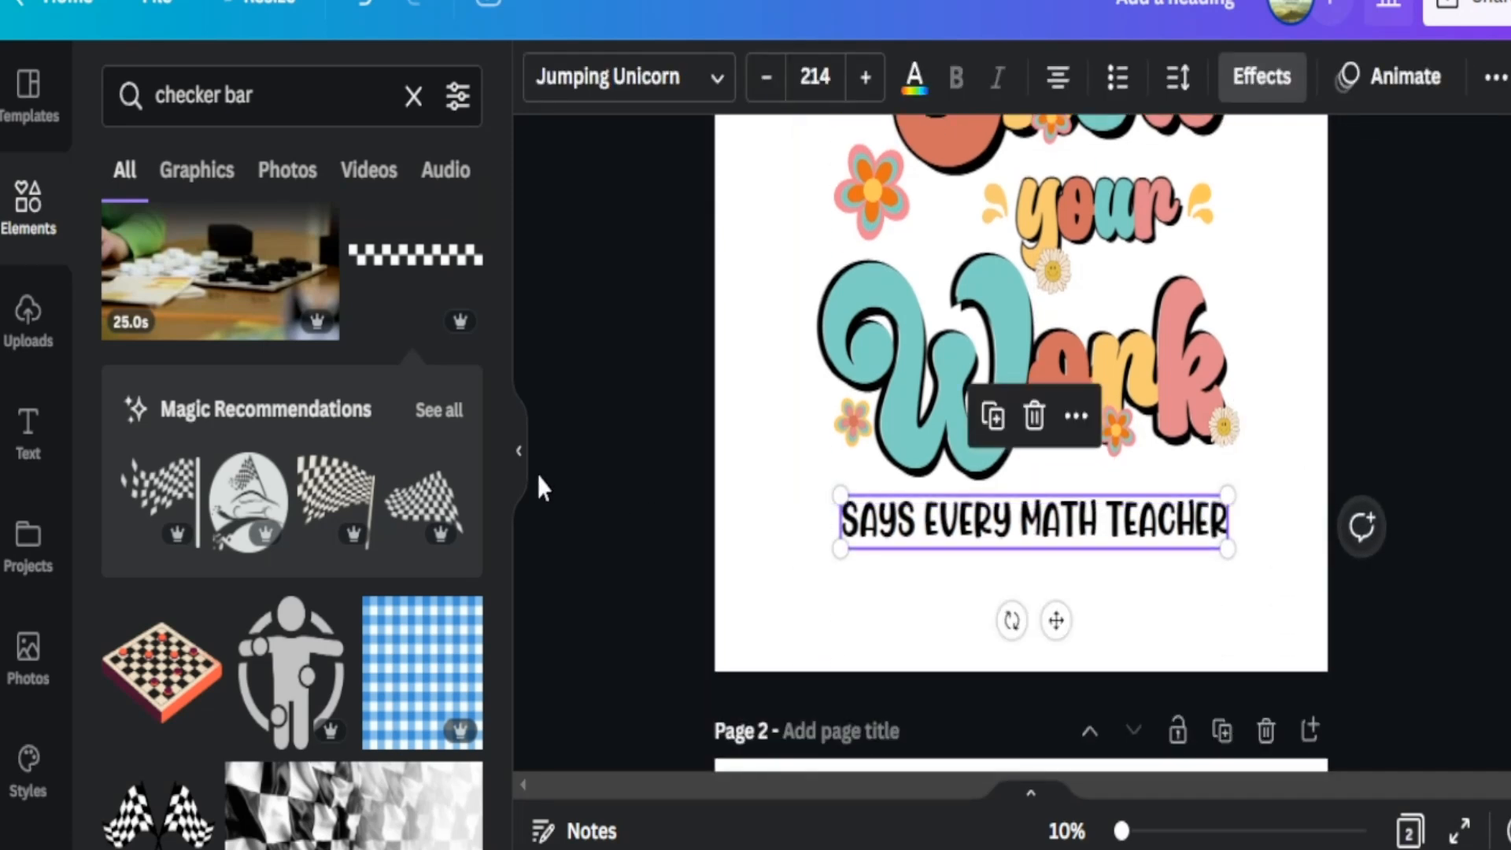
pyautogui.scroll(-8, 641, 277)
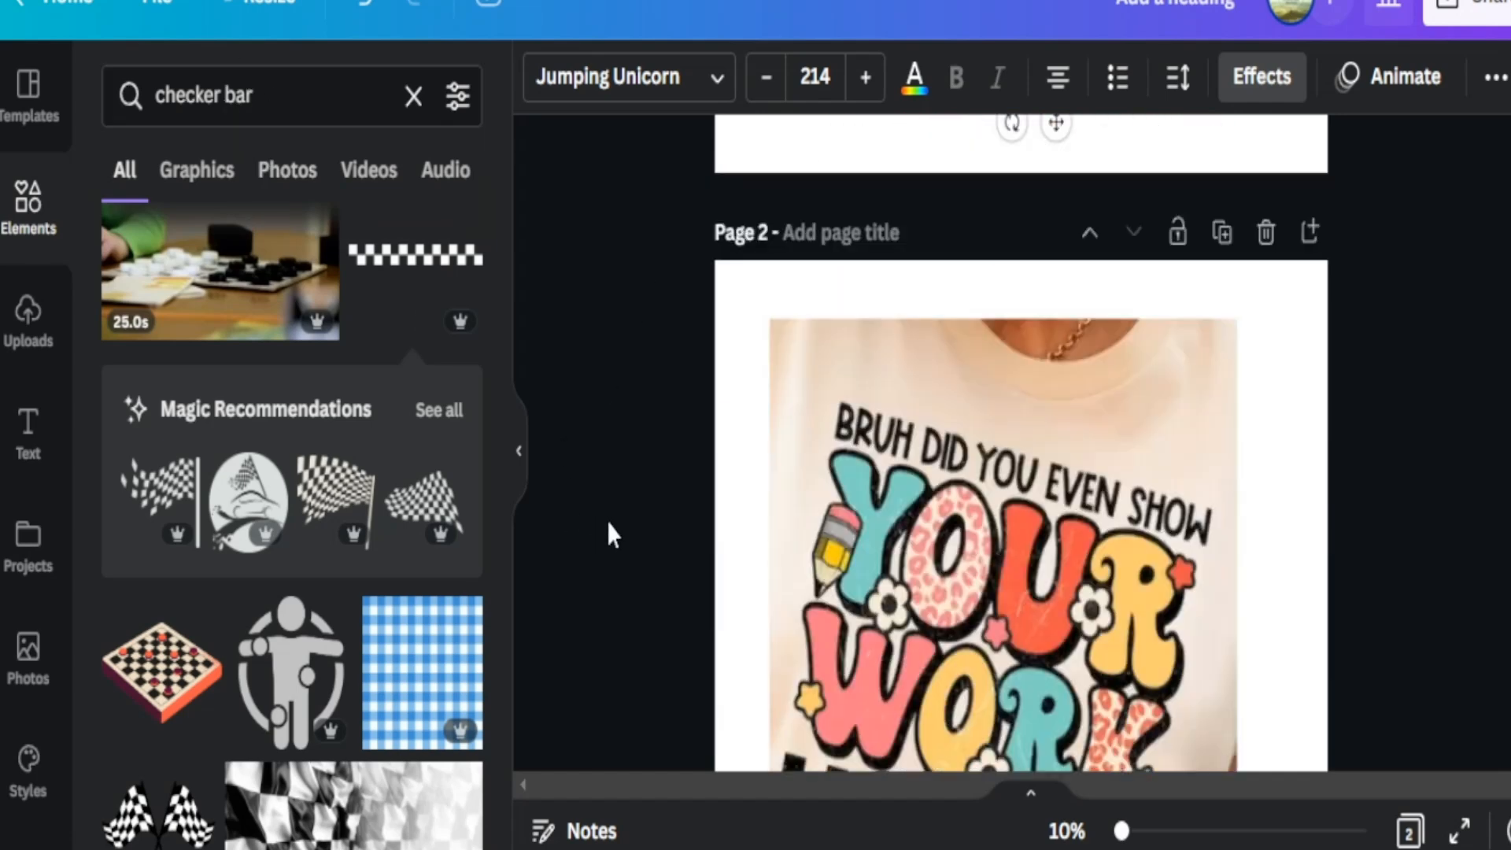
pyautogui.scroll(8, 686, 549)
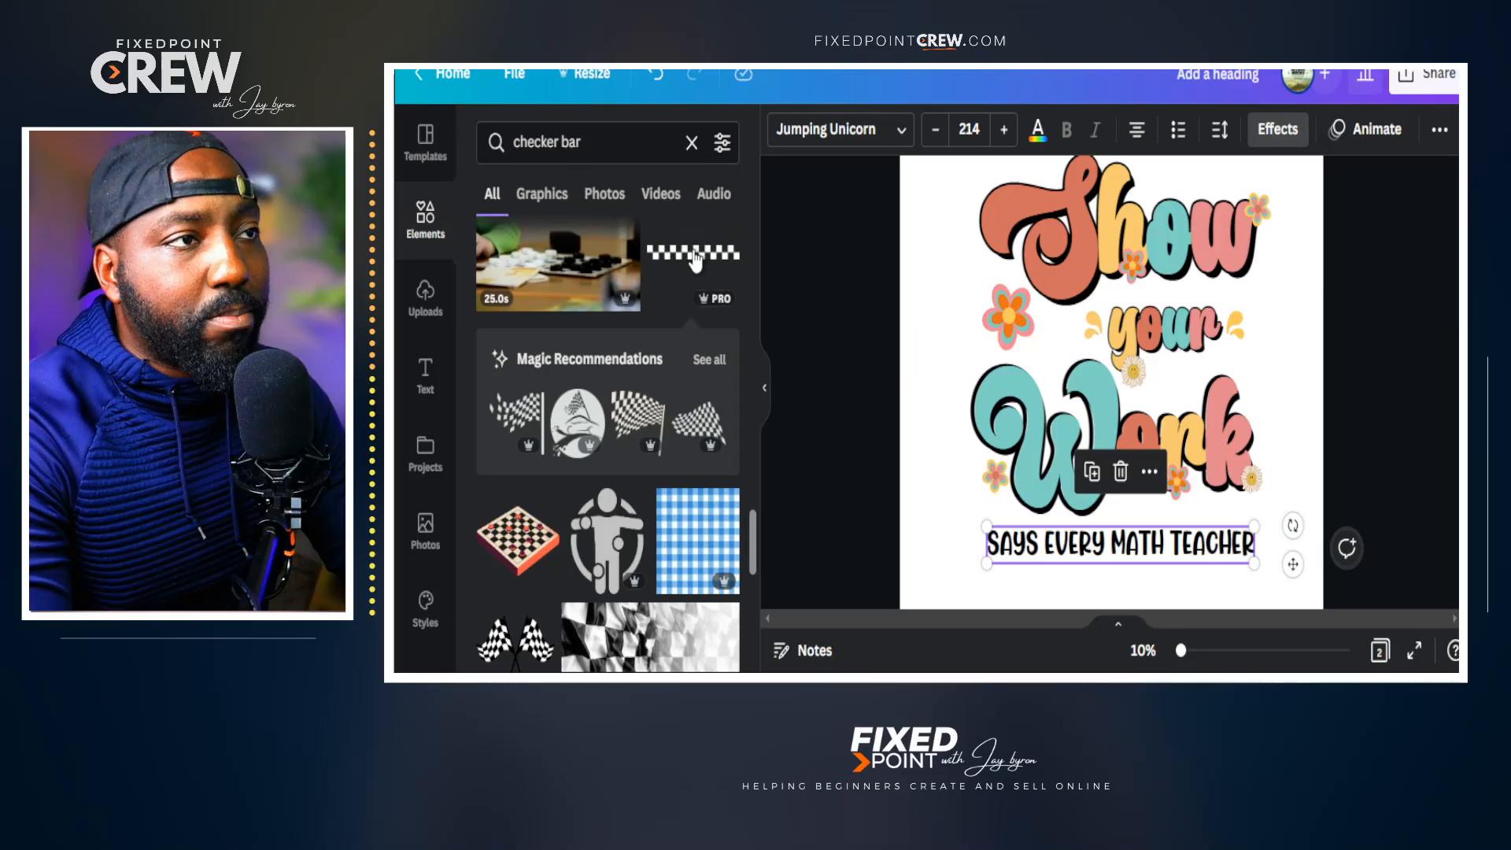
# - Add the black-and-white checker bar beneath "Work" and move the "SAYS EVERY MATH TEACHER" line below it
pyautogui.click(415, 254)
pyautogui.moveTo(1113, 384); pyautogui.dragTo(1028, 531)
pyautogui.scroll(-2, 1153, 444)
pyautogui.moveTo(1154, 447); pyautogui.dragTo(1151, 482)
pyautogui.moveTo(1110, 427); pyautogui.dragTo(1181, 421)
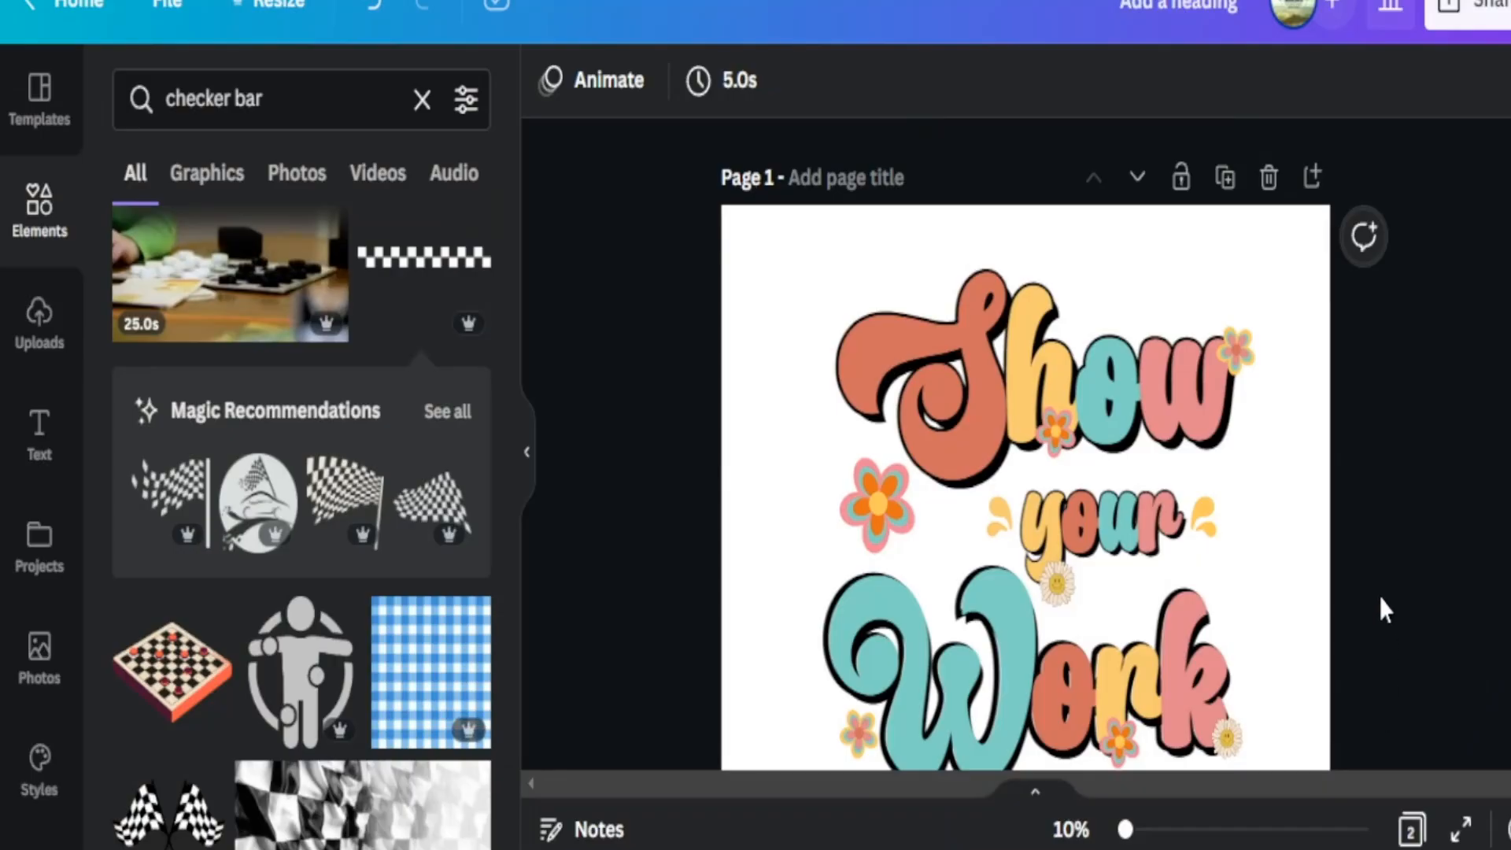
# - Select all the text and graphics of the page 1 design and group them
pyautogui.scroll(-3, 1379, 598)
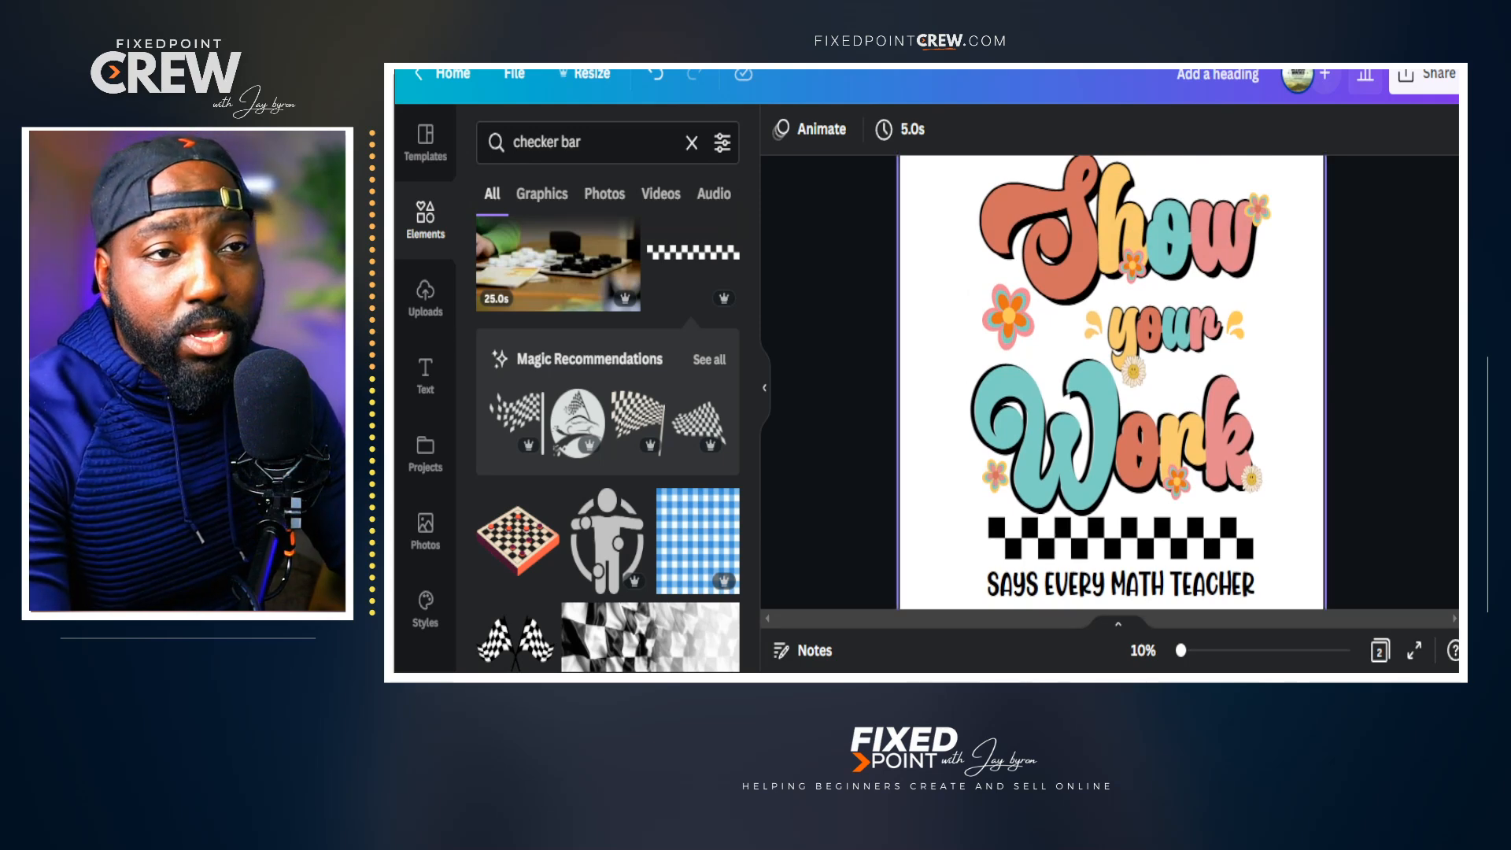
pyautogui.scroll(-2, 1111, 346)
pyautogui.moveTo(1324, 491); pyautogui.dragTo(1042, 324)
pyautogui.scroll(3, 1070, 447)
pyautogui.rightClick(1053, 339)
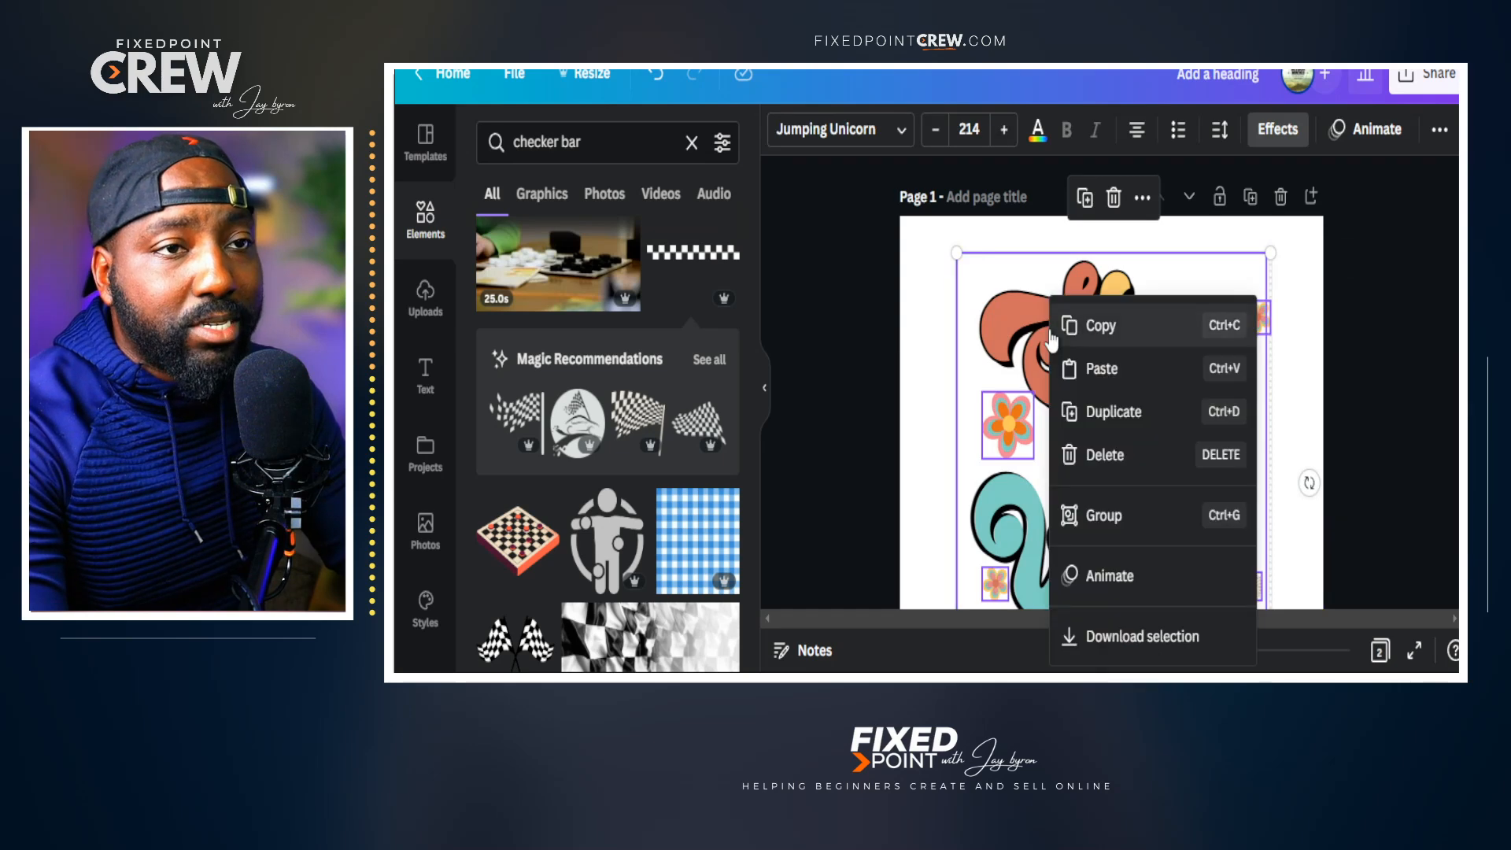
pyautogui.click(1115, 517)
# - Resize the grouped design to about 3,490 by 4,000 and centre it on page 1
pyautogui.scroll(-2, 1169, 495)
pyautogui.moveTo(1144, 447)
pyautogui.mouseDown()
pyautogui.moveTo(1121, 403)
pyautogui.moveTo(1155, 465)
pyautogui.moveTo(1138, 445)
pyautogui.moveTo(1150, 435)
pyautogui.mouseUp()
pyautogui.scroll(-1, 1267, 515)
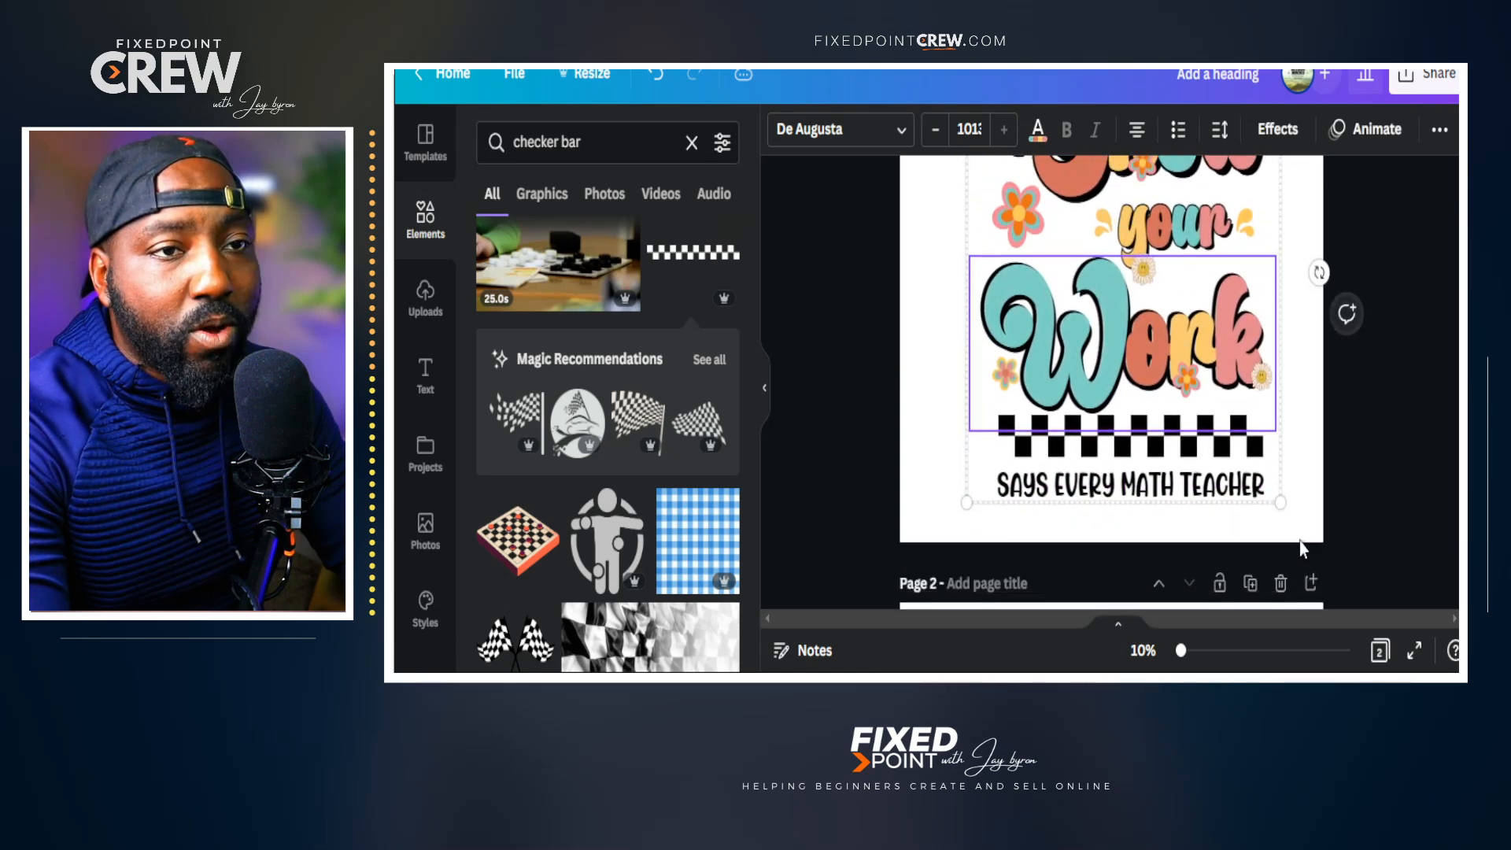
pyautogui.moveTo(1282, 502); pyautogui.dragTo(1197, 380)
pyautogui.scroll(1, 1188, 462)
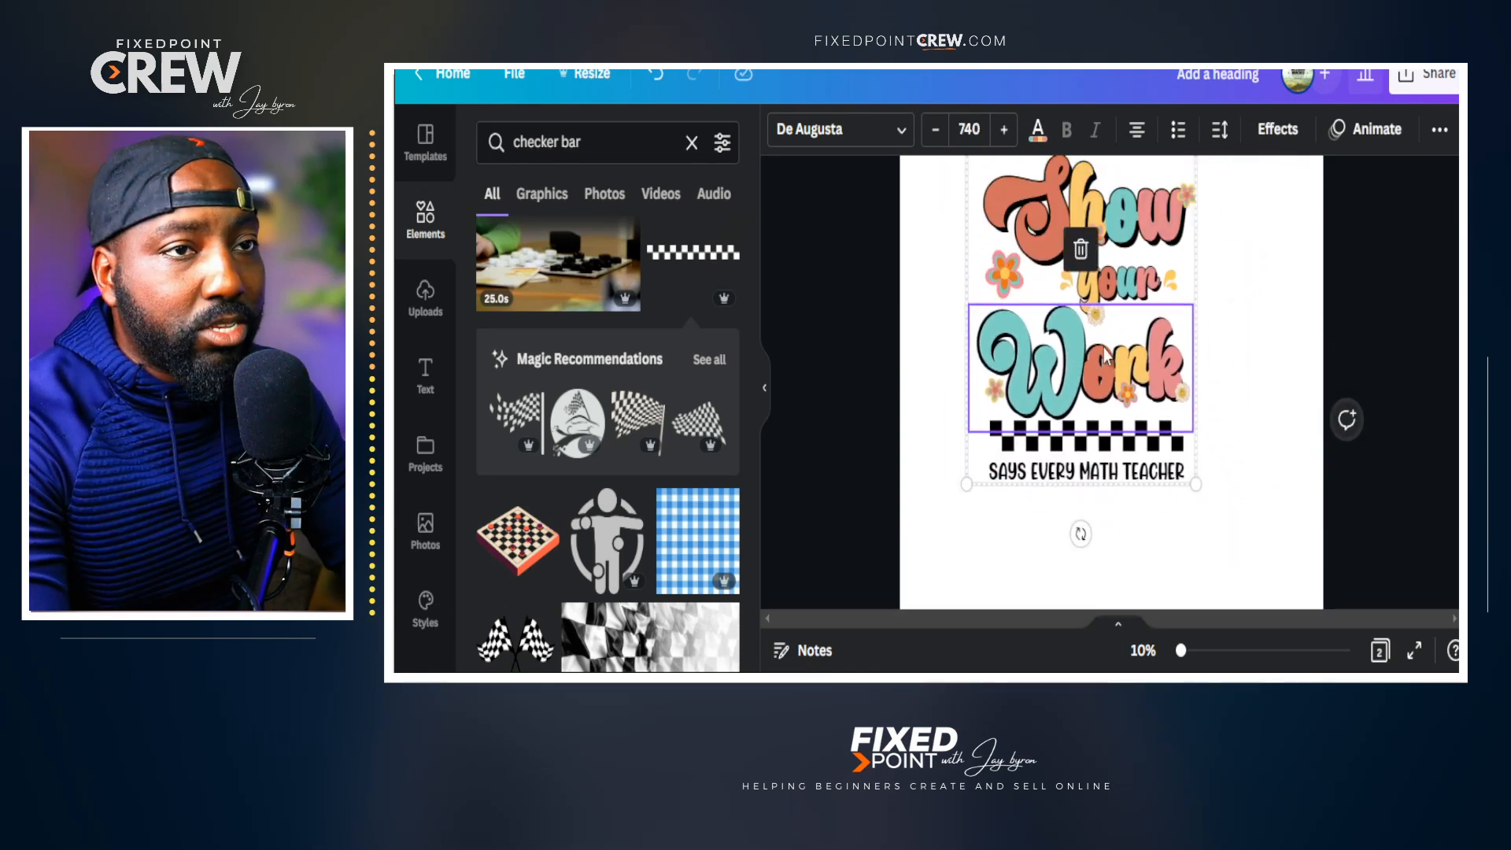
pyautogui.moveTo(1117, 288); pyautogui.dragTo(1138, 333)
pyautogui.moveTo(983, 537); pyautogui.dragTo(976, 595)
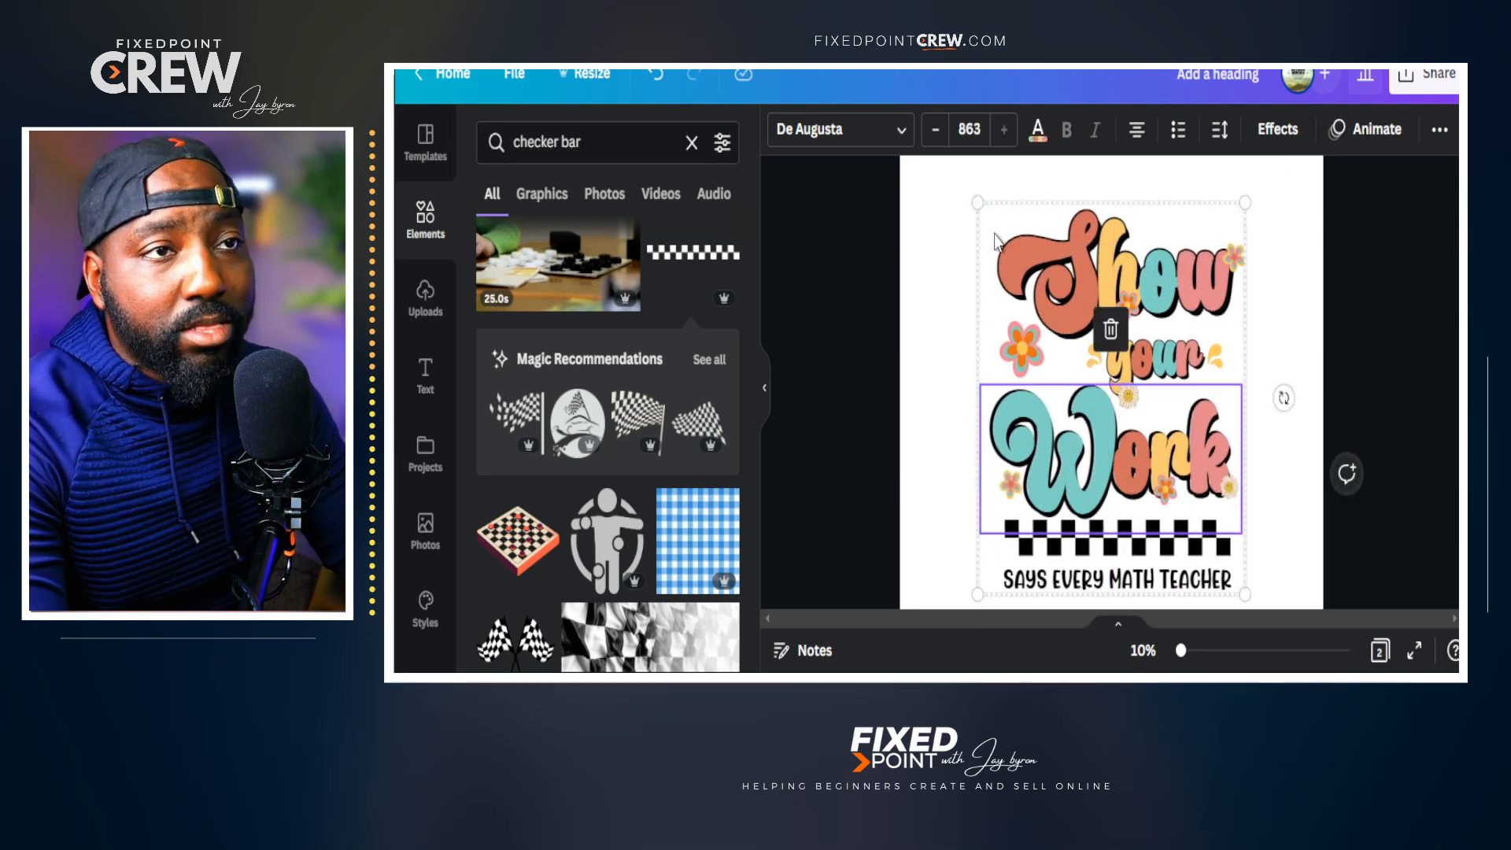
pyautogui.moveTo(976, 202); pyautogui.dragTo(950, 162)
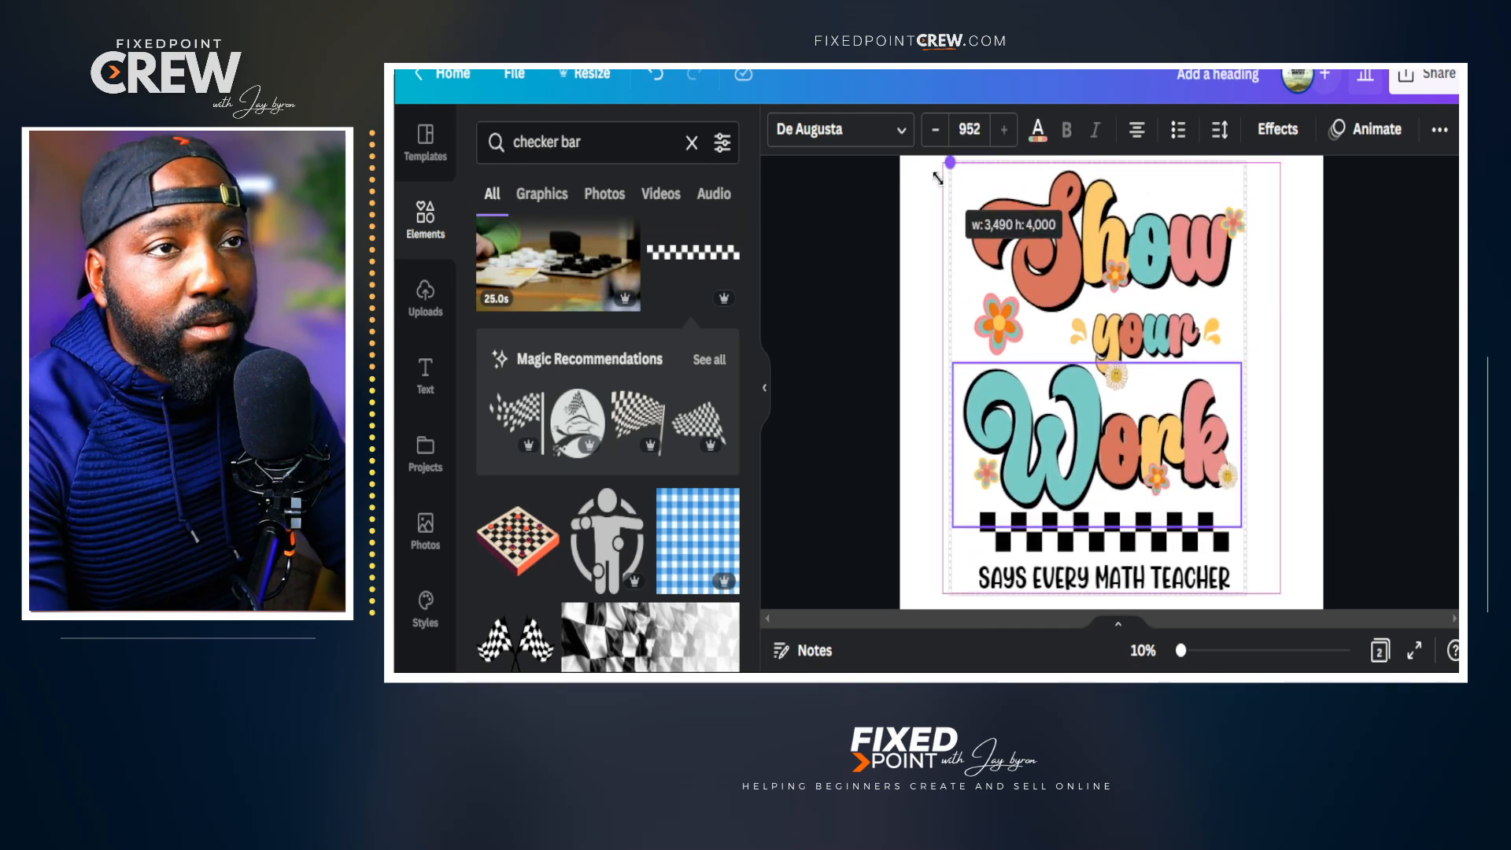
pyautogui.moveTo(1111, 450); pyautogui.dragTo(1150, 447)
pyautogui.scroll(-2, 1272, 474)
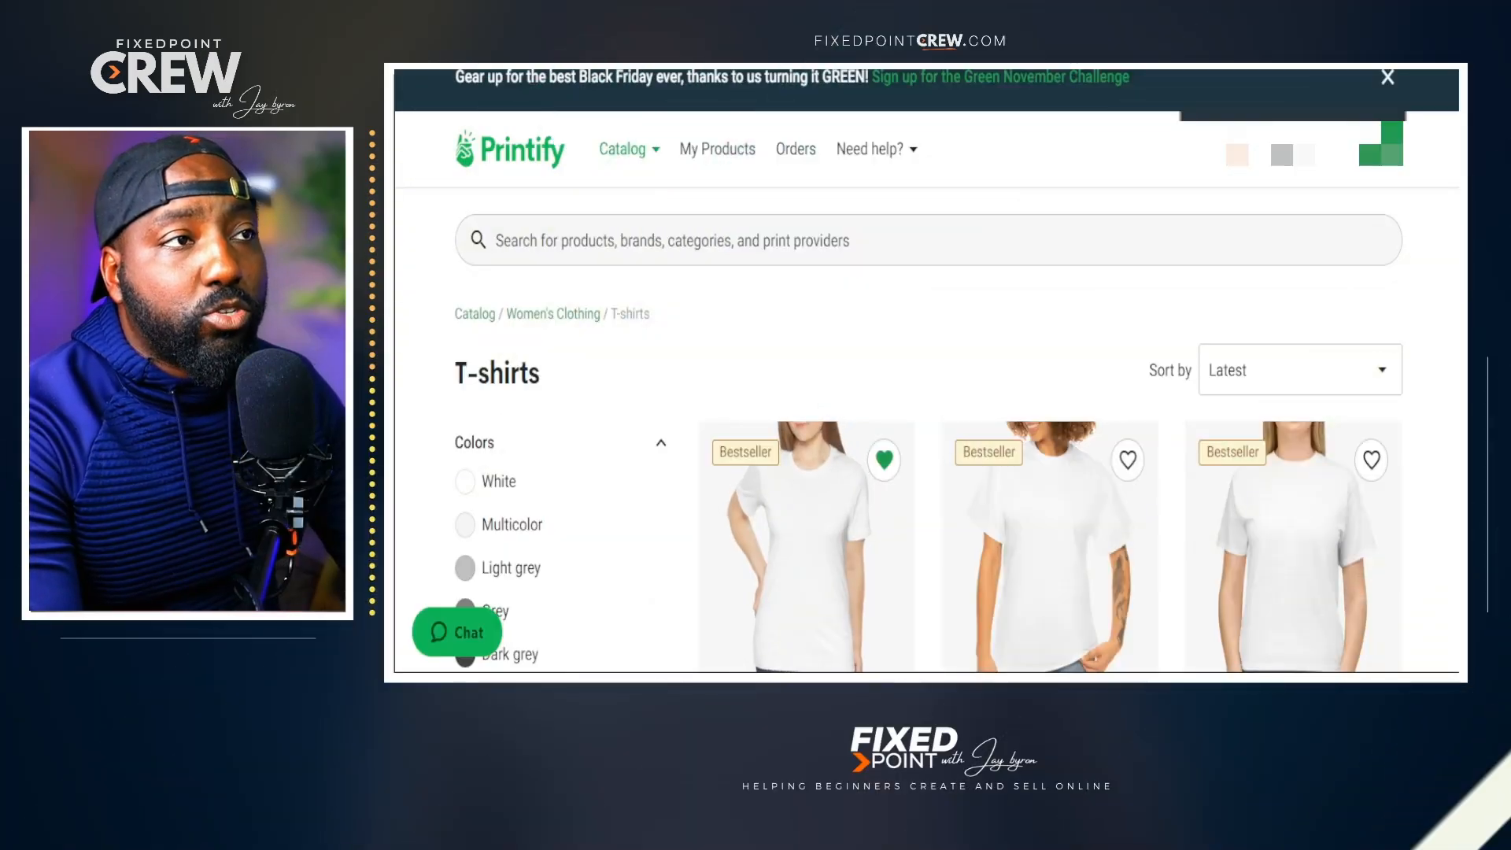
# - Browse Printify's women's T-shirts and open the Unisex Jersey Short Sleeve Tee by Bella+Canvas 3001
pyautogui.scroll(-2, 929, 433)
pyautogui.scroll(-3, 929, 433)
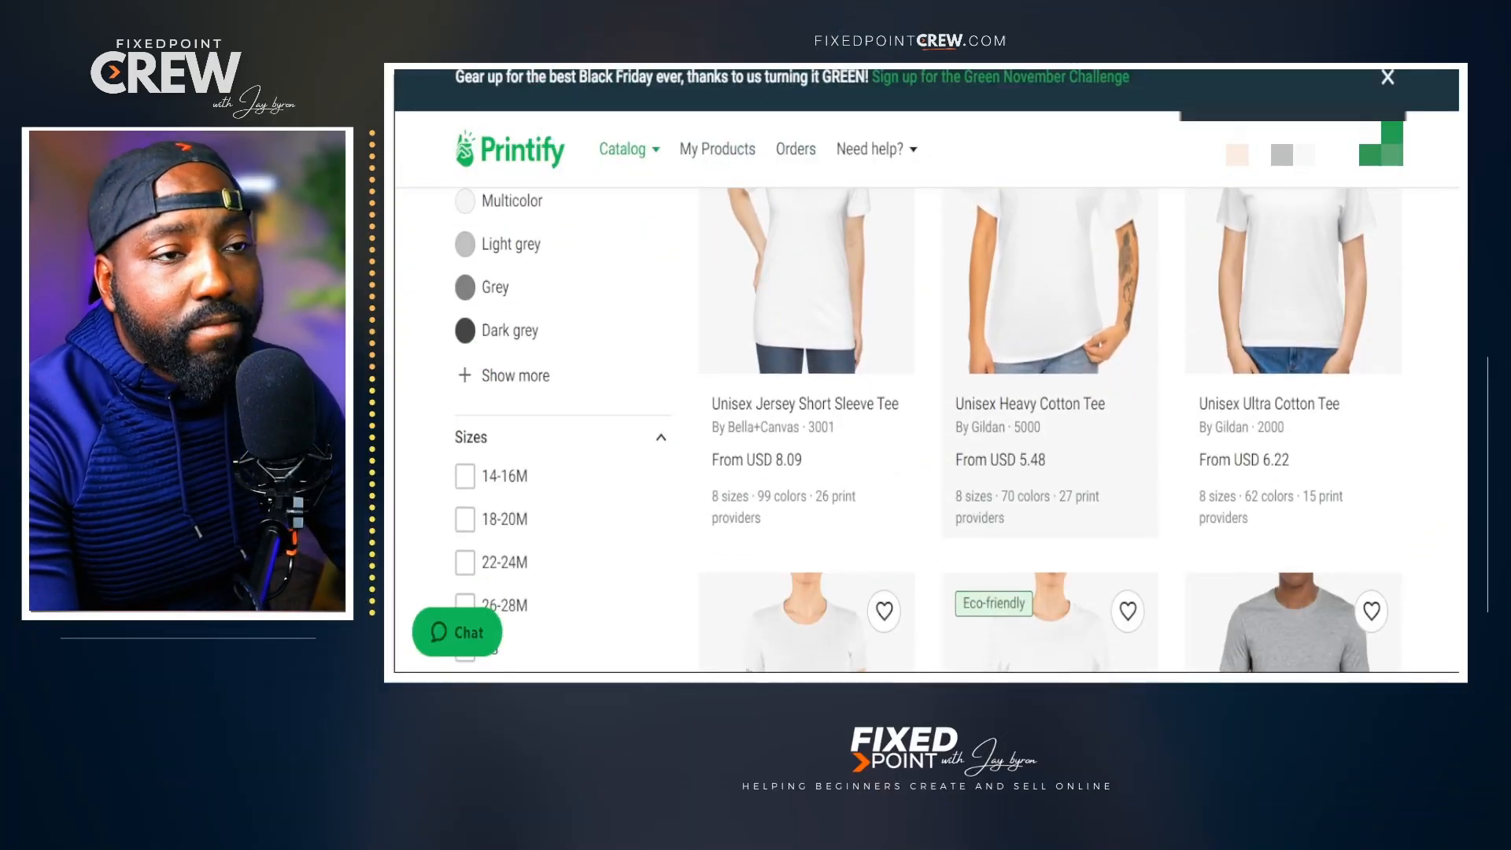
pyautogui.scroll(-3, 1100, 344)
pyautogui.scroll(3, 1101, 344)
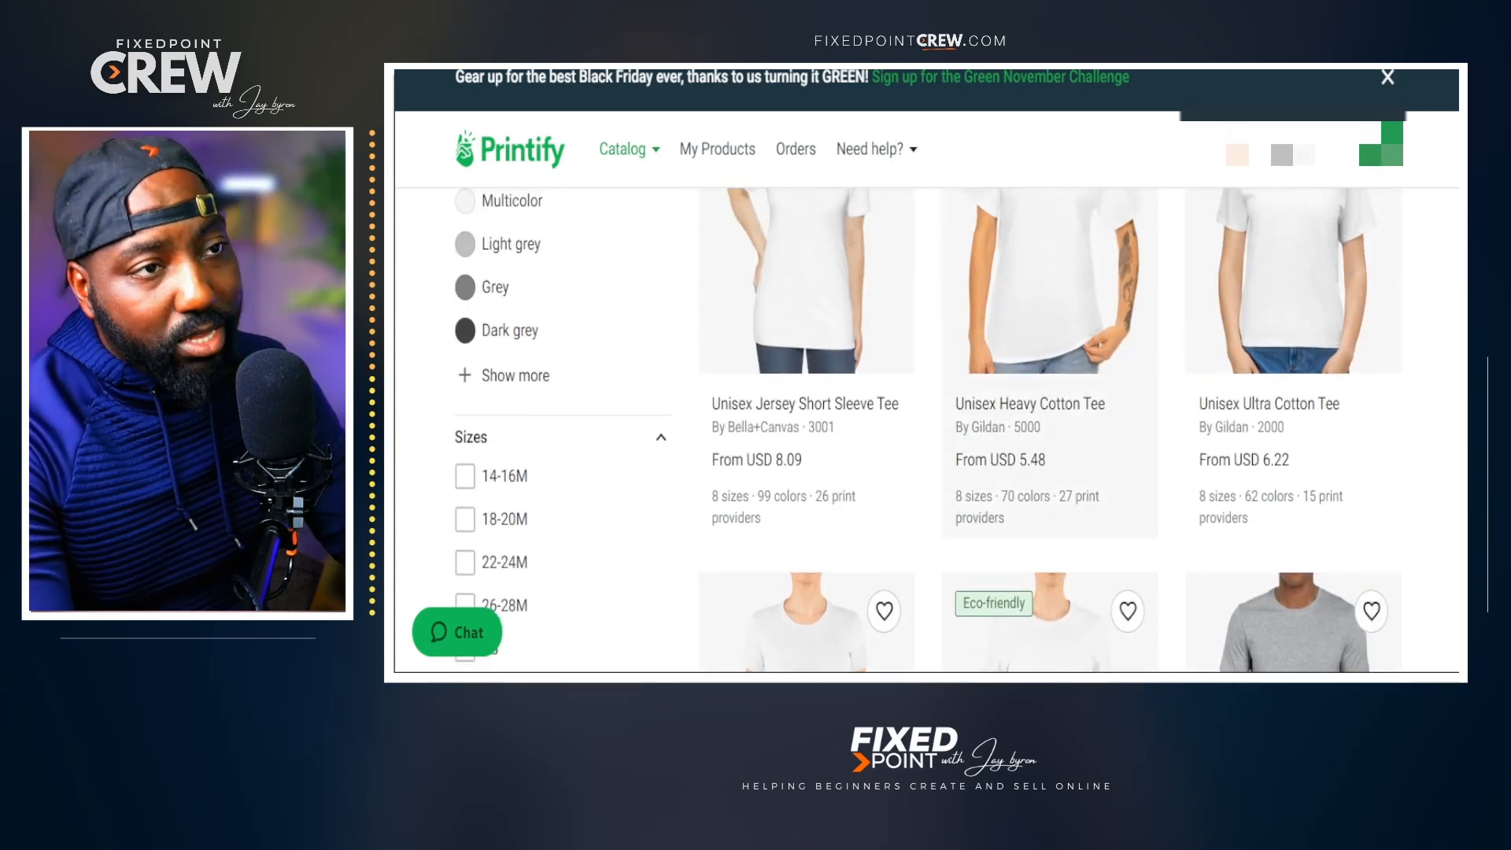
pyautogui.scroll(2, 928, 433)
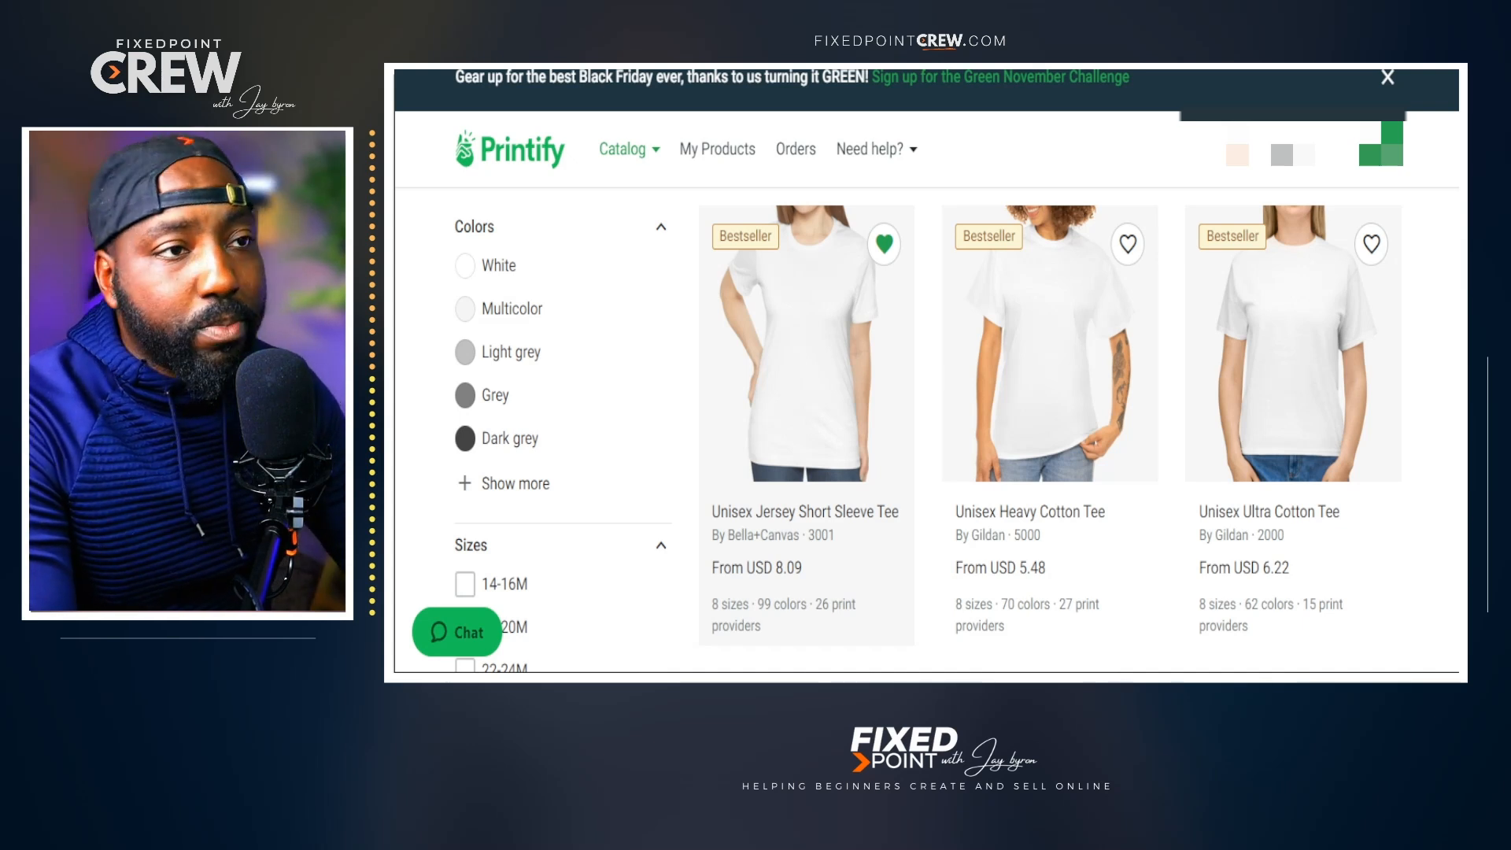
pyautogui.click(799, 376)
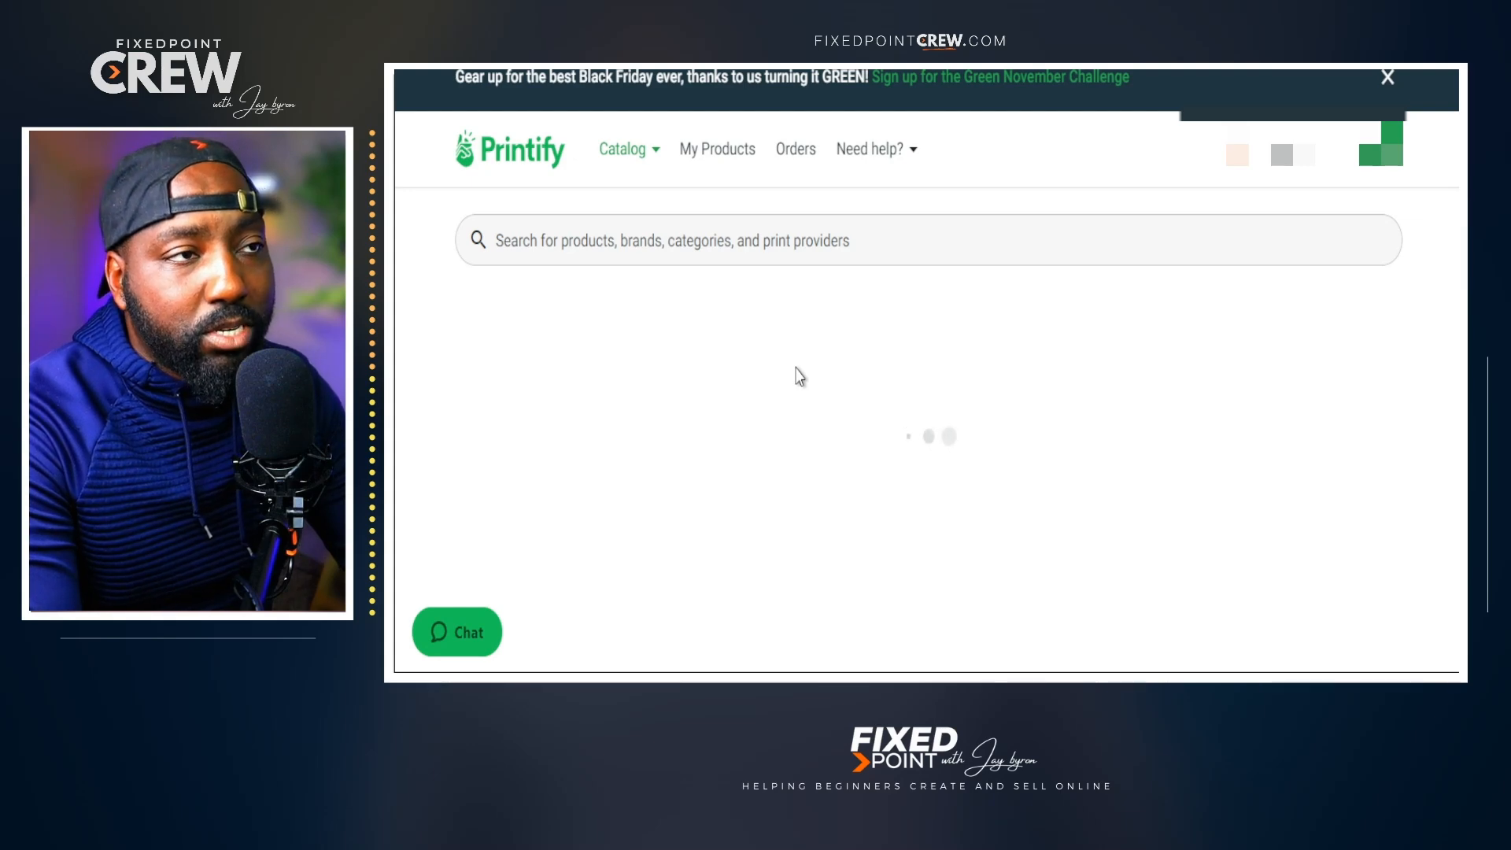
# - Compare the tee's print providers by rating, price, shipping, production time and colours, and check Monster Digital's size range
pyautogui.scroll(-10, 771, 393)
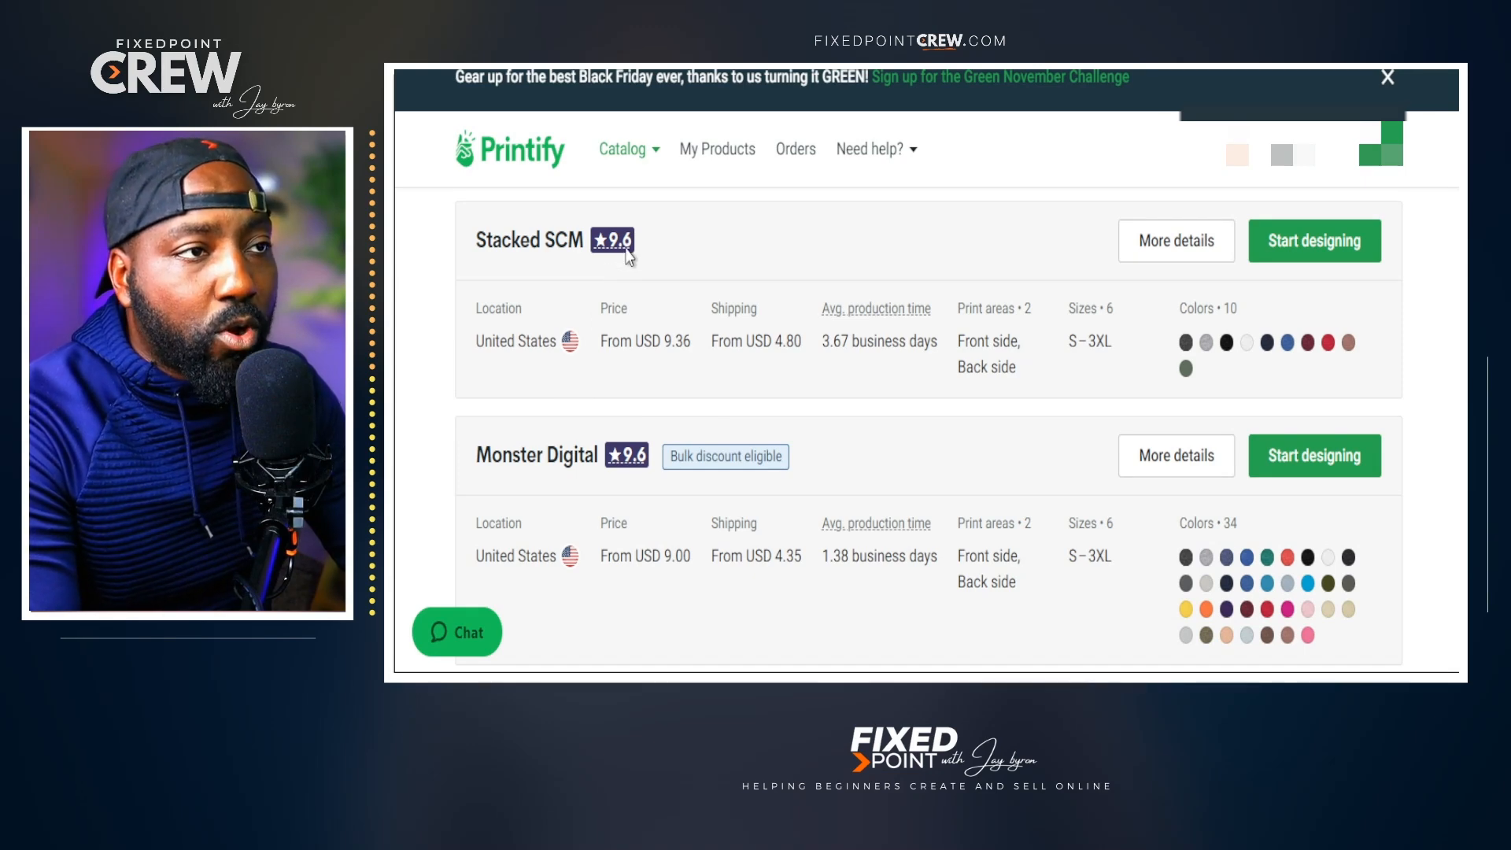
pyautogui.scroll(-5, 598, 354)
pyautogui.scroll(-3, 592, 373)
pyautogui.scroll(10, 592, 373)
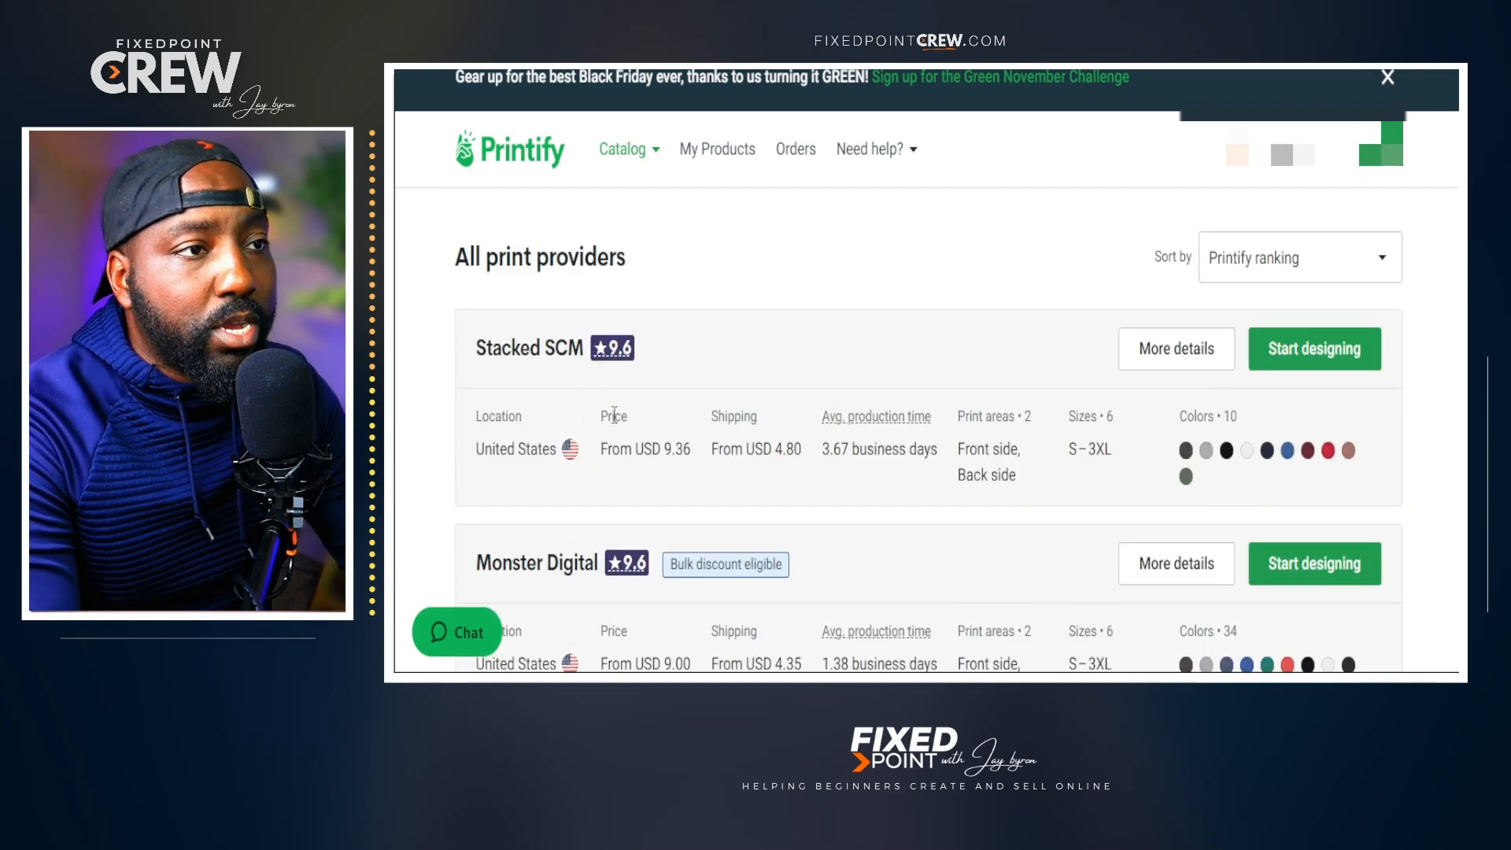
pyautogui.scroll(-1, 690, 451)
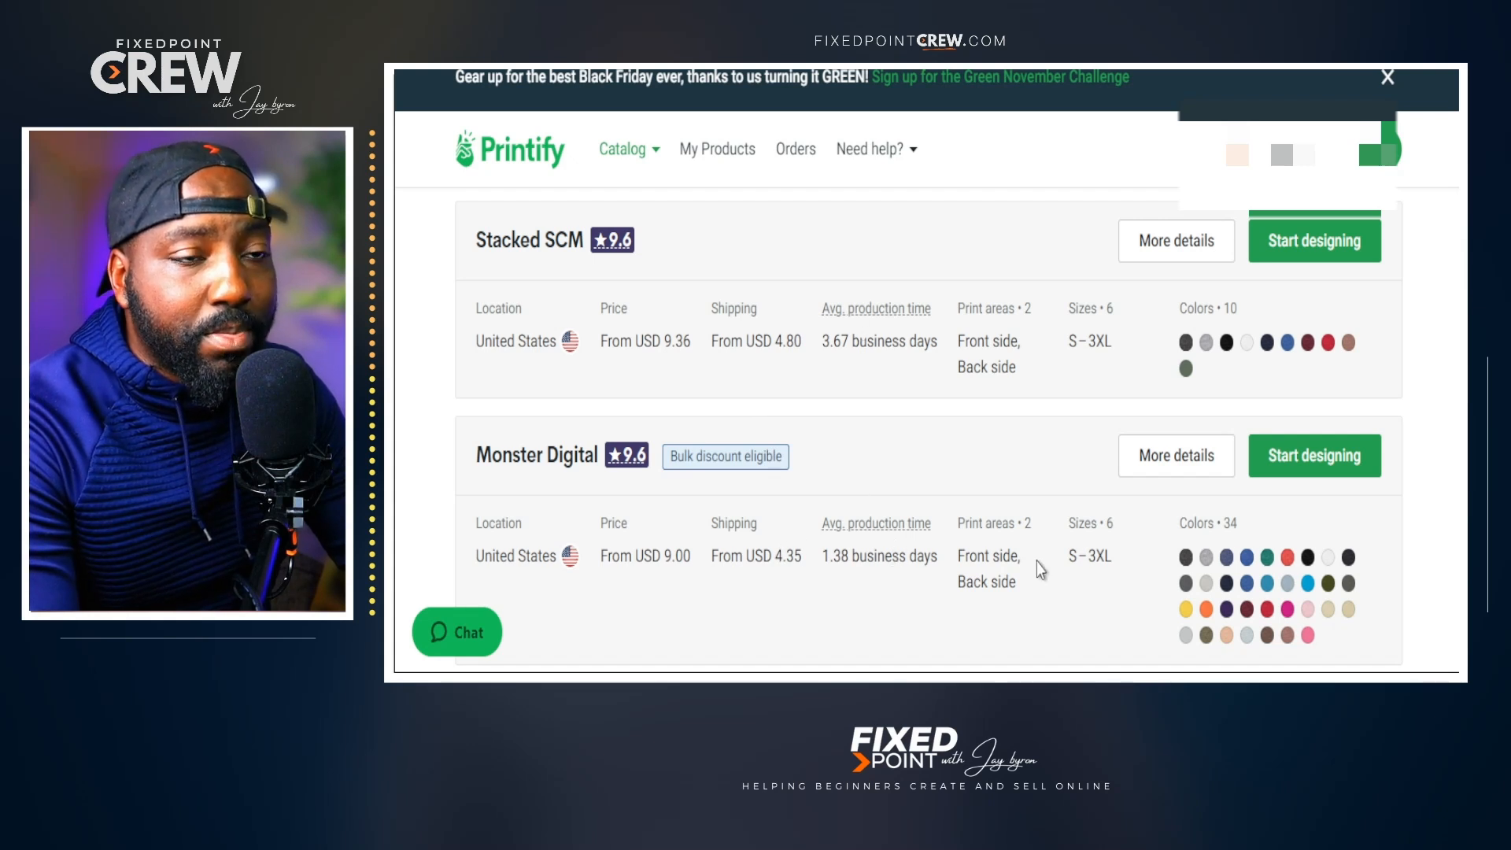
pyautogui.moveTo(1116, 556); pyautogui.dragTo(1071, 562)
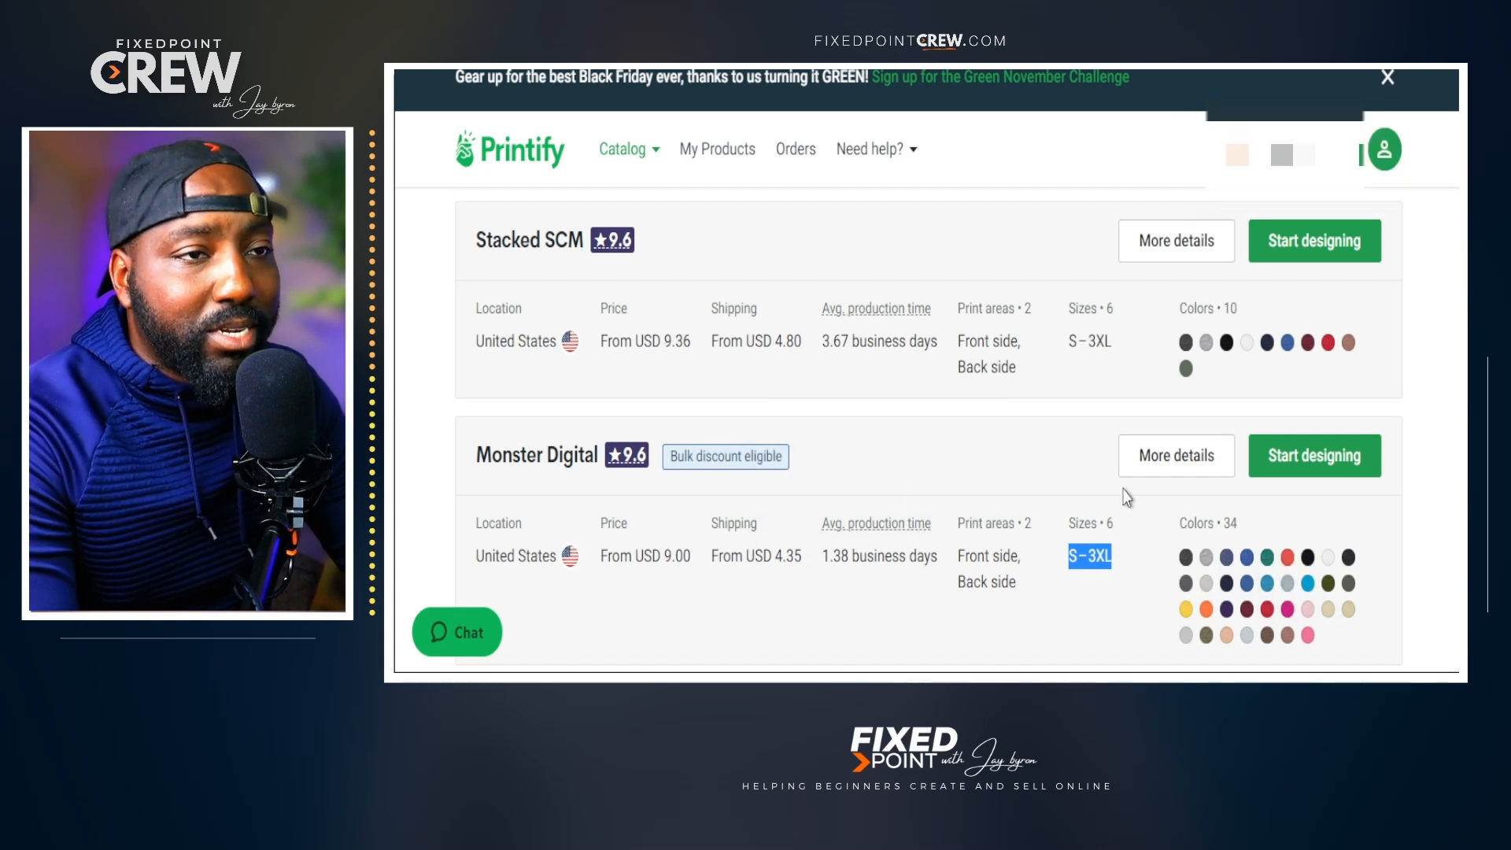
# - Start designing the Unisex Jersey Short Sleeve Tee with Monster Digital as the print provider
pyautogui.click(1293, 464)
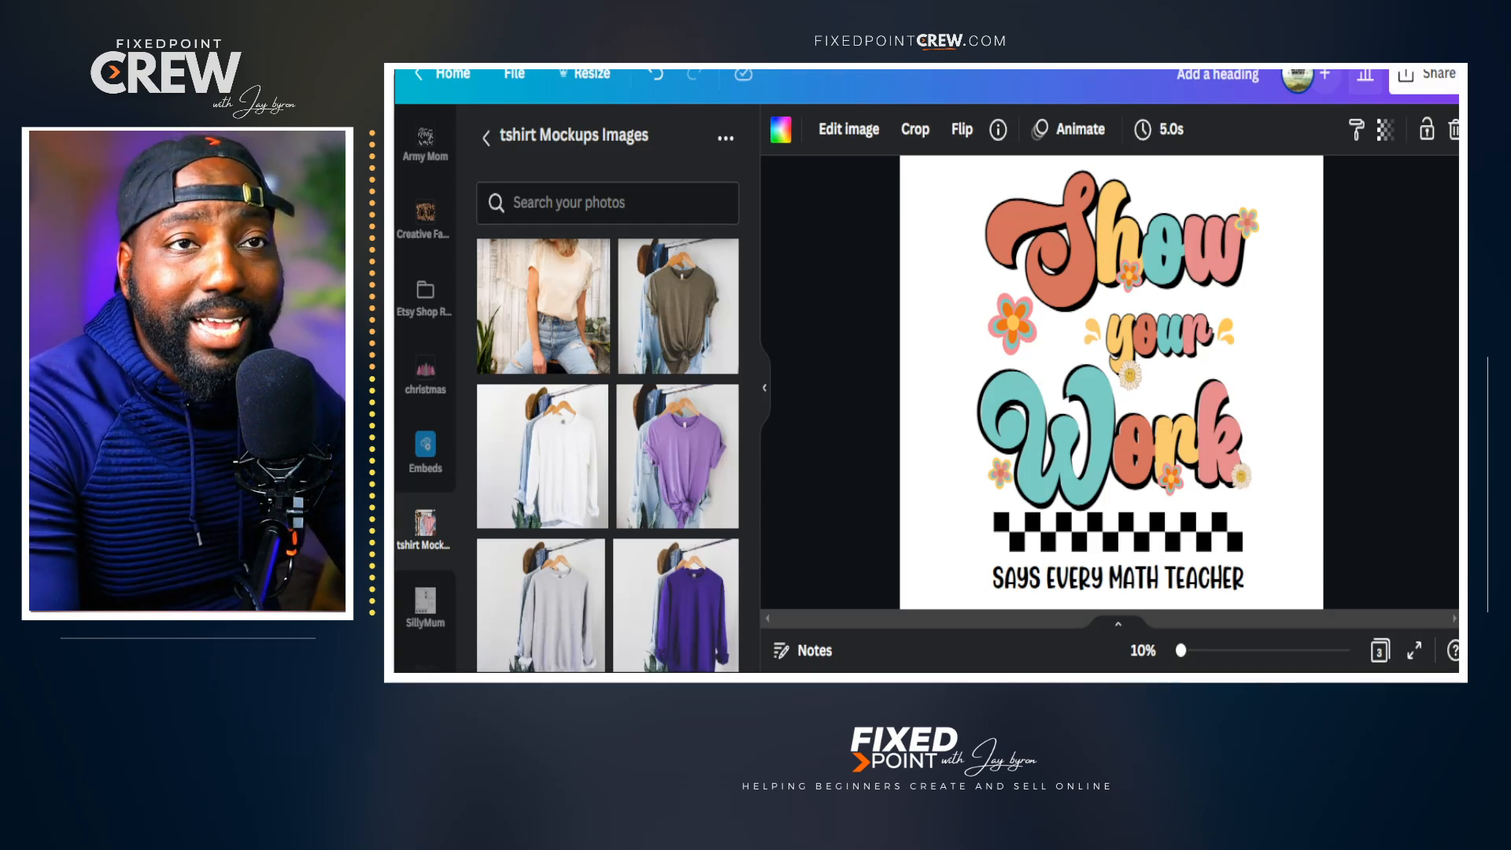
# - Switch to Canva and set up a PNG download with transparent background for page 1 only
pyautogui.click(1426, 75)
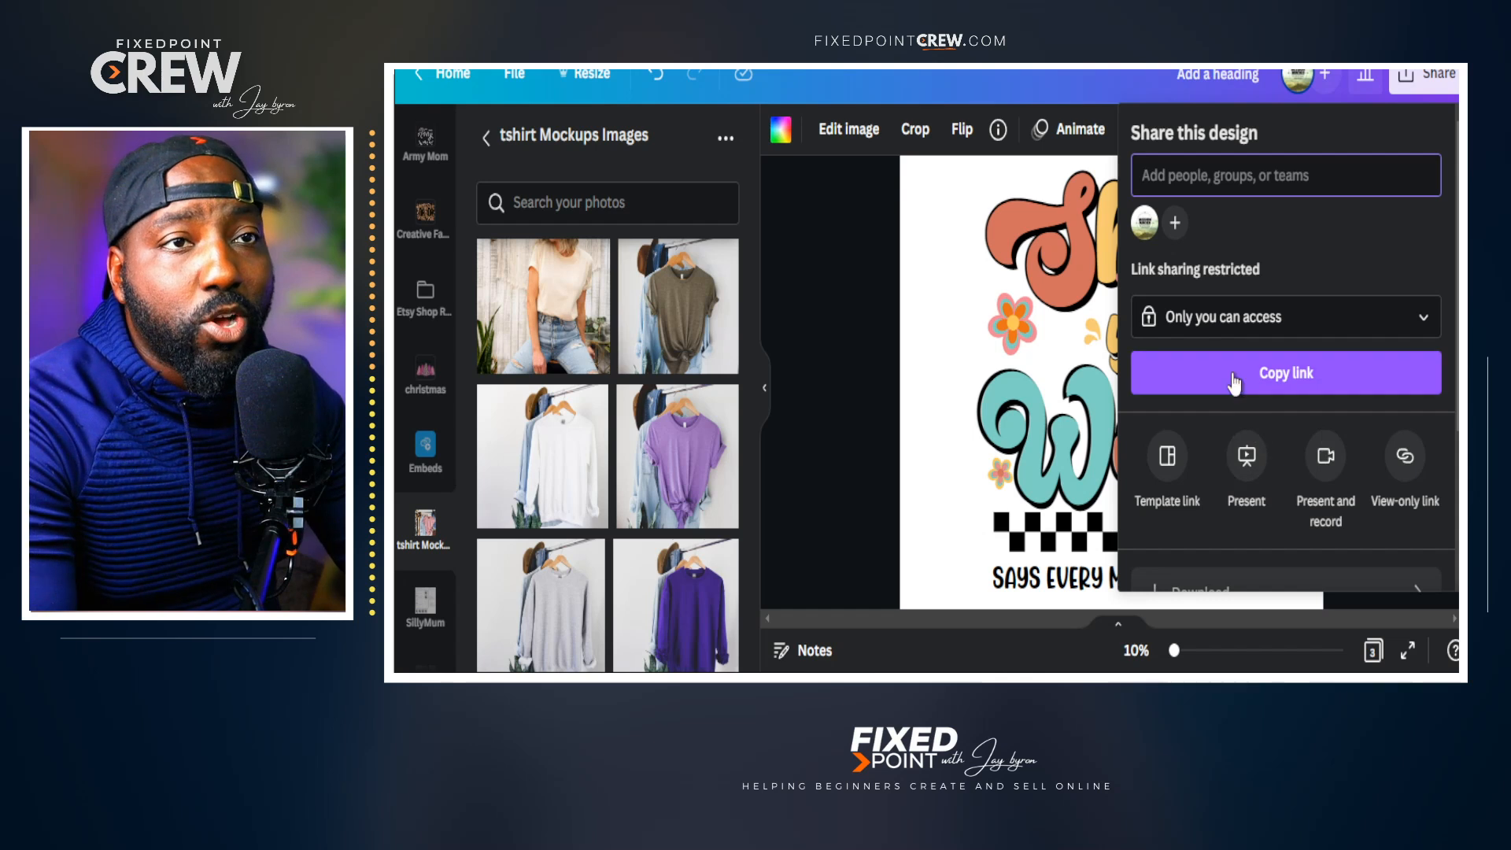
pyautogui.scroll(-3, 1243, 377)
pyautogui.click(1267, 382)
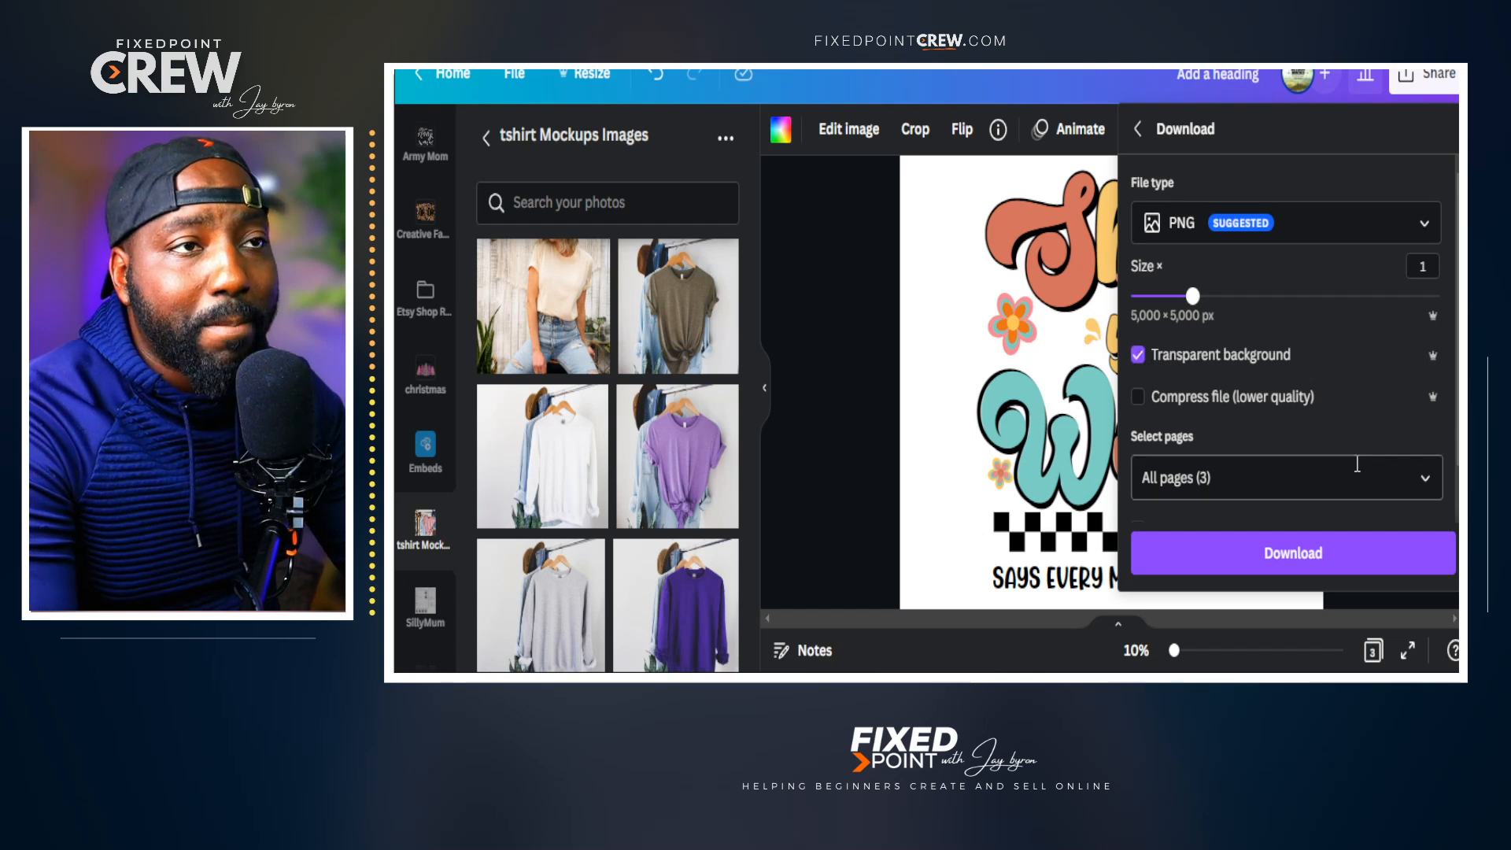
pyautogui.click(1421, 480)
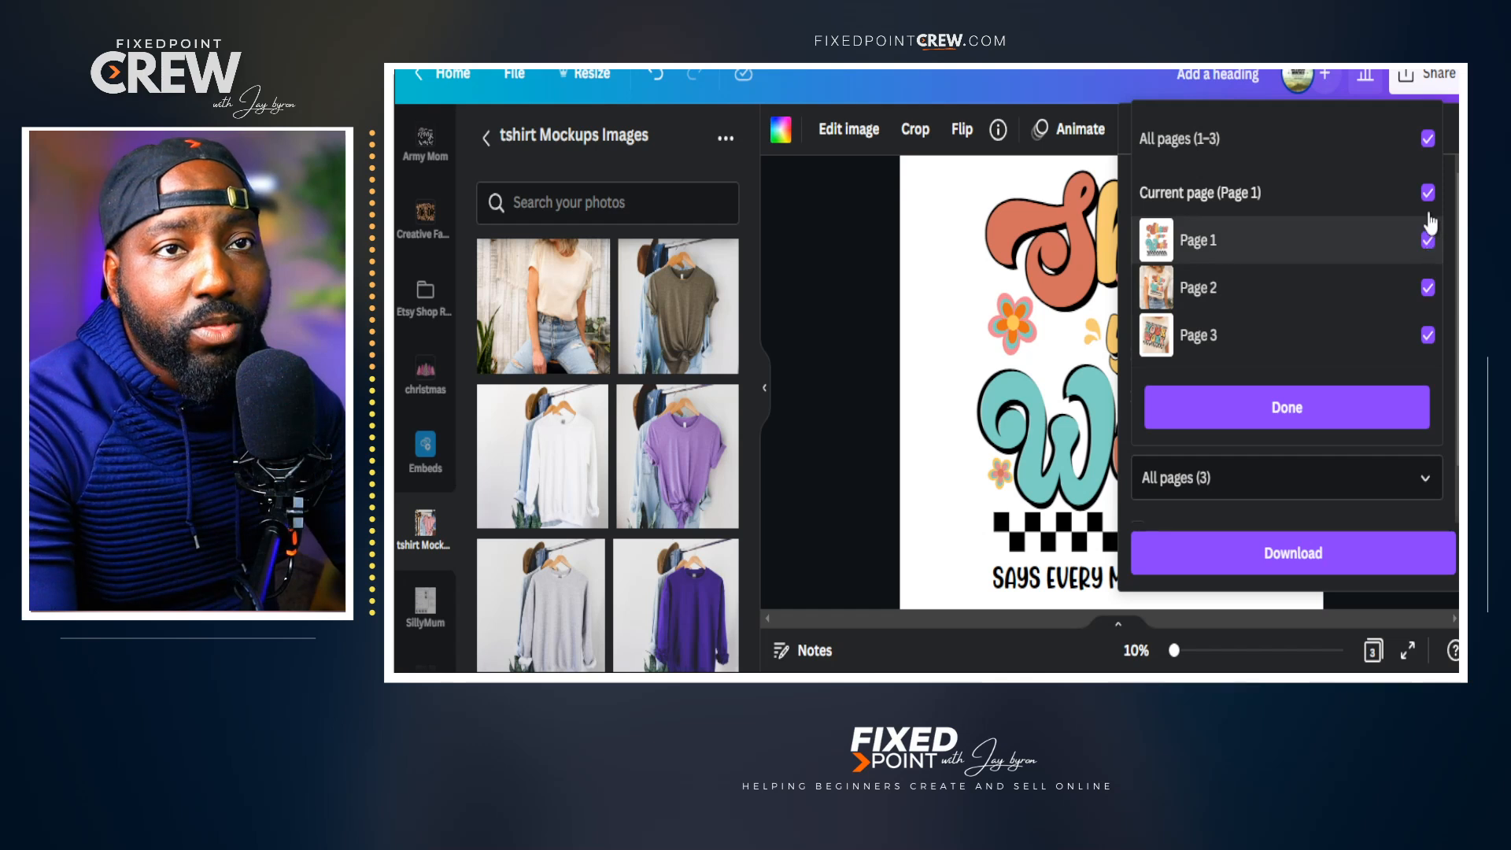
pyautogui.click(1428, 139)
pyautogui.click(1429, 242)
pyautogui.click(1287, 407)
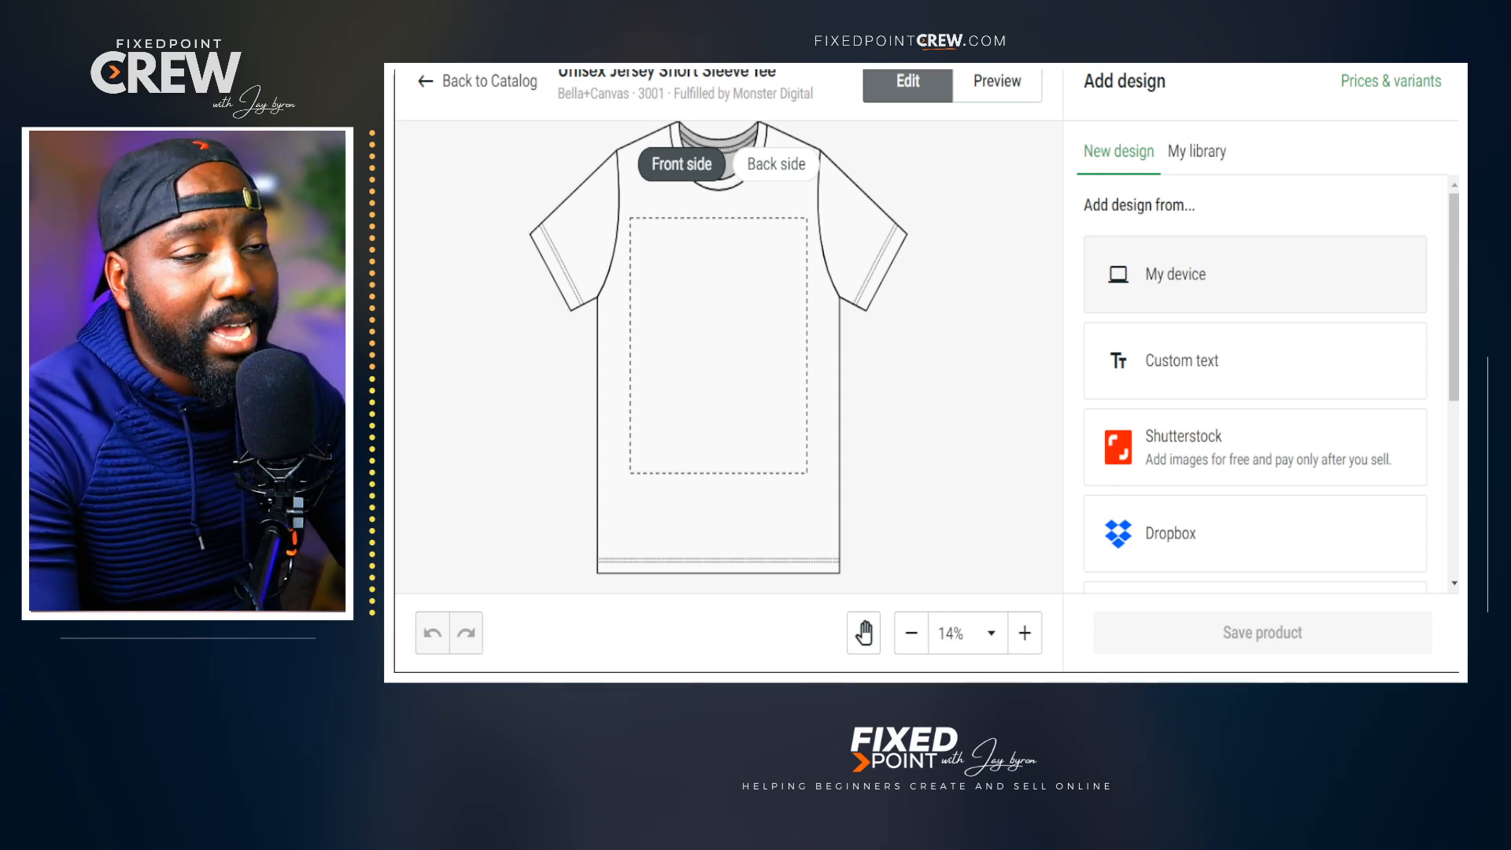
# - Switch to Printify, place the design PNG on the tee's front, enlarge it to about 18.81 by 18.81 in and centre it horizontally
pyautogui.click(1042, 645)
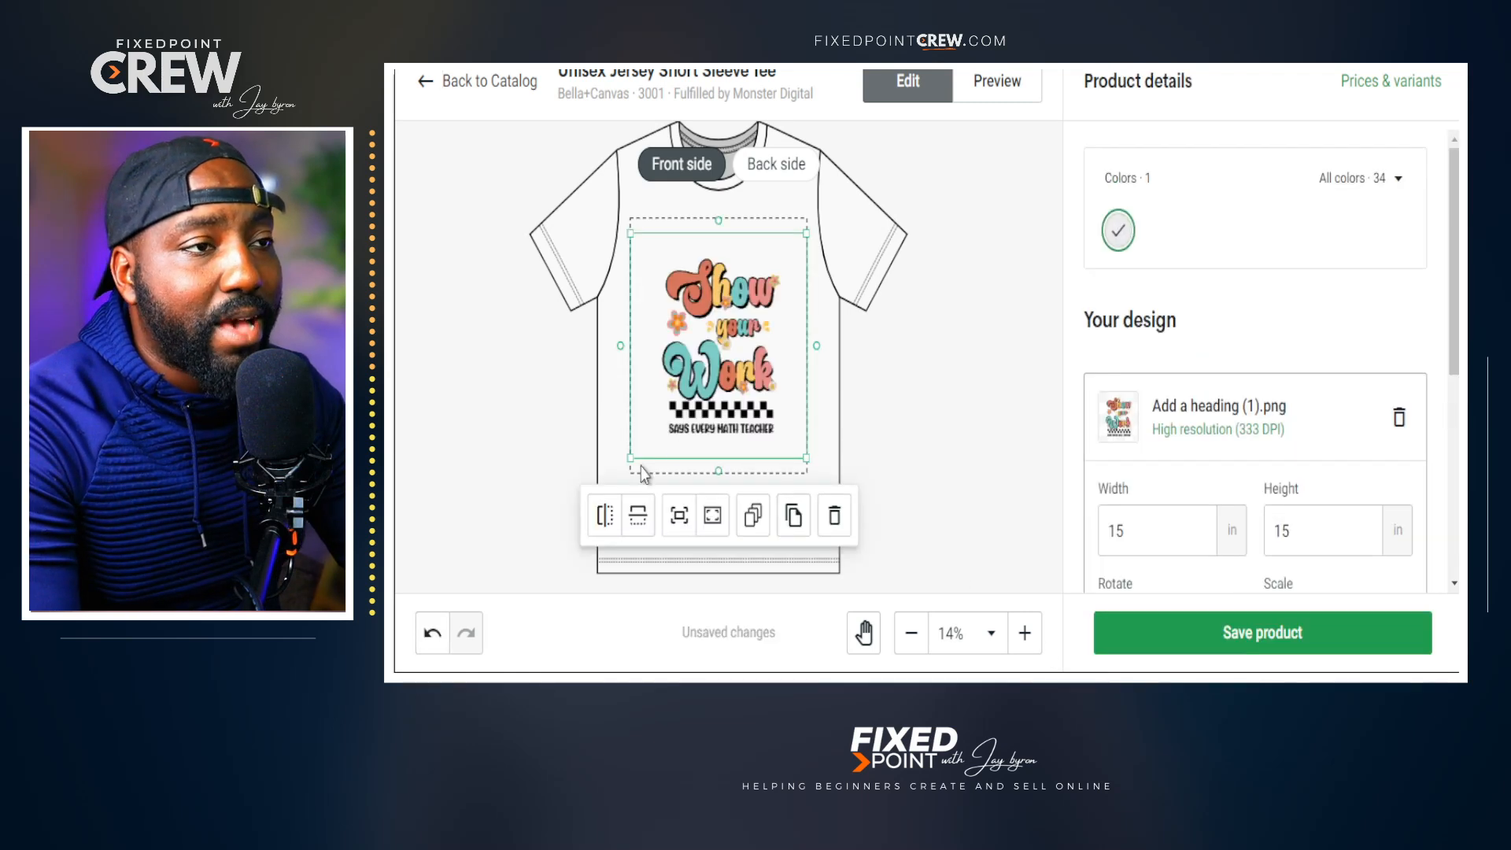
pyautogui.moveTo(632, 459); pyautogui.dragTo(599, 497)
pyautogui.moveTo(703, 421); pyautogui.dragTo(716, 397)
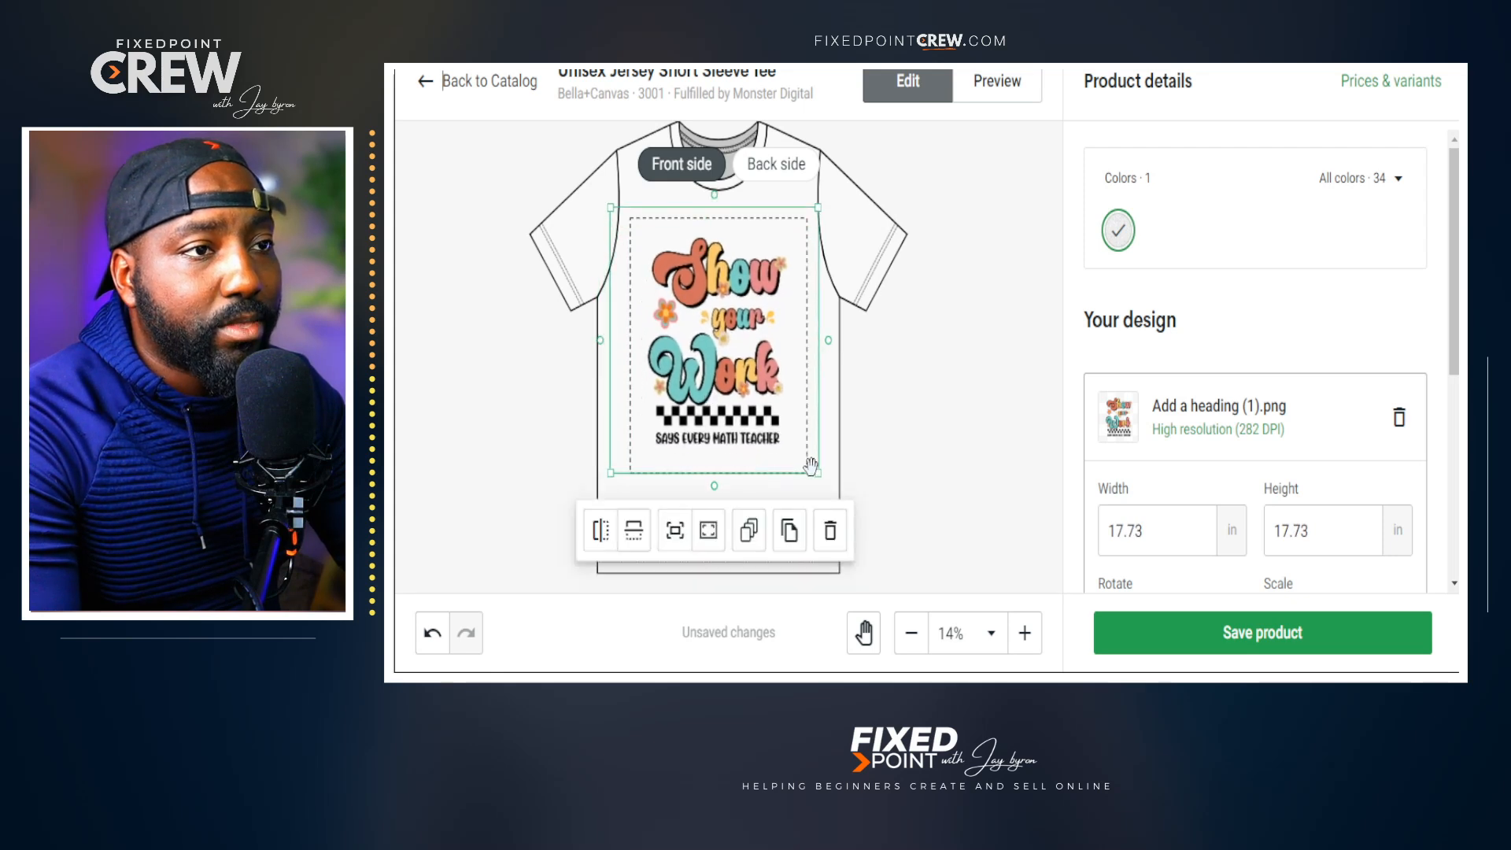
pyautogui.moveTo(821, 477); pyautogui.dragTo(835, 489)
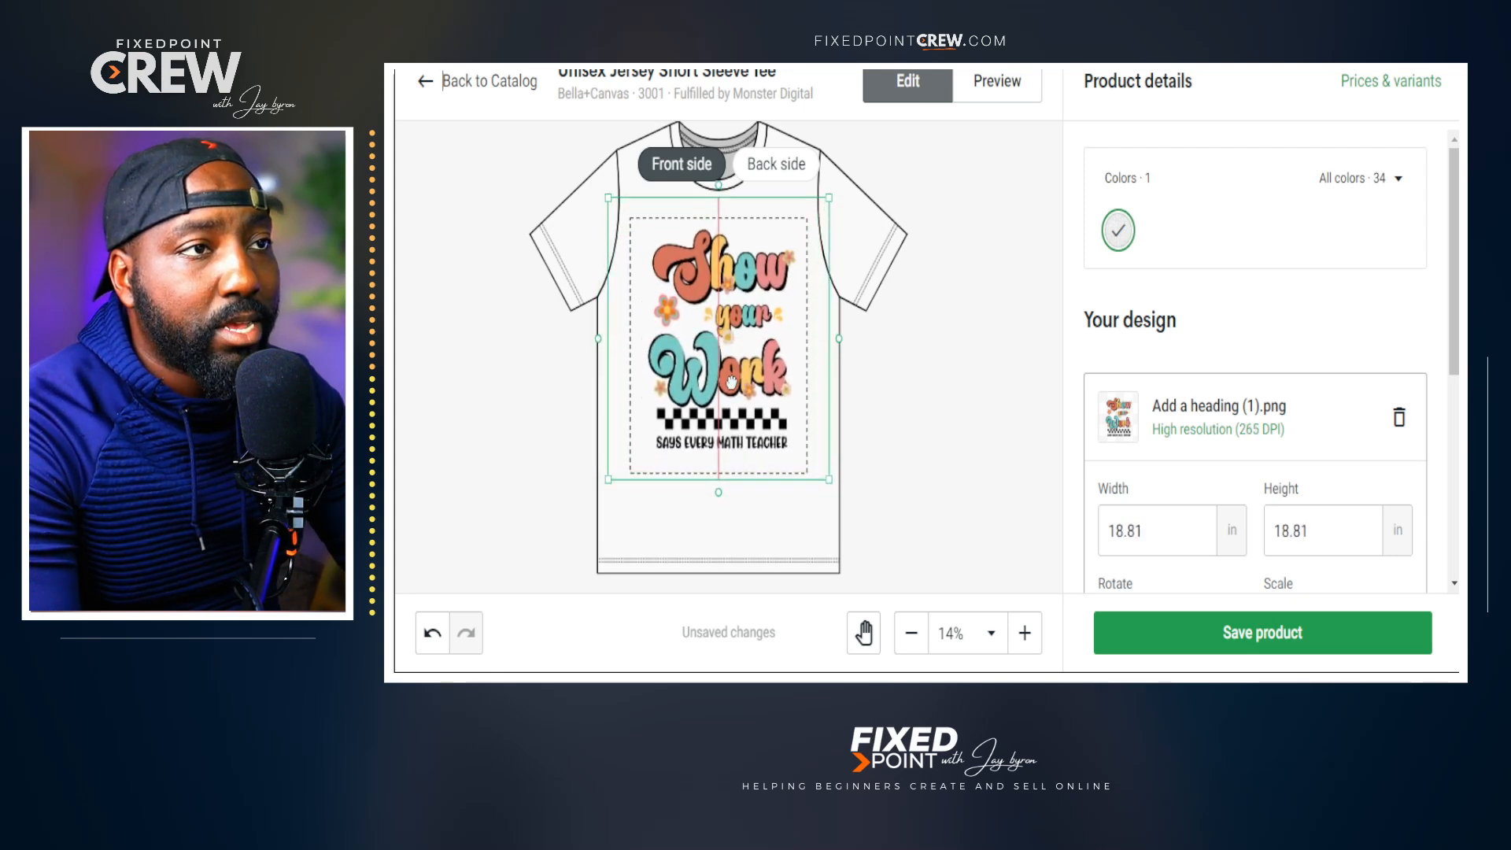
pyautogui.click(915, 400)
# - Preview the design on the tee in several mockup views, including Person 3, the seated model and Person 1
pyautogui.click(1004, 97)
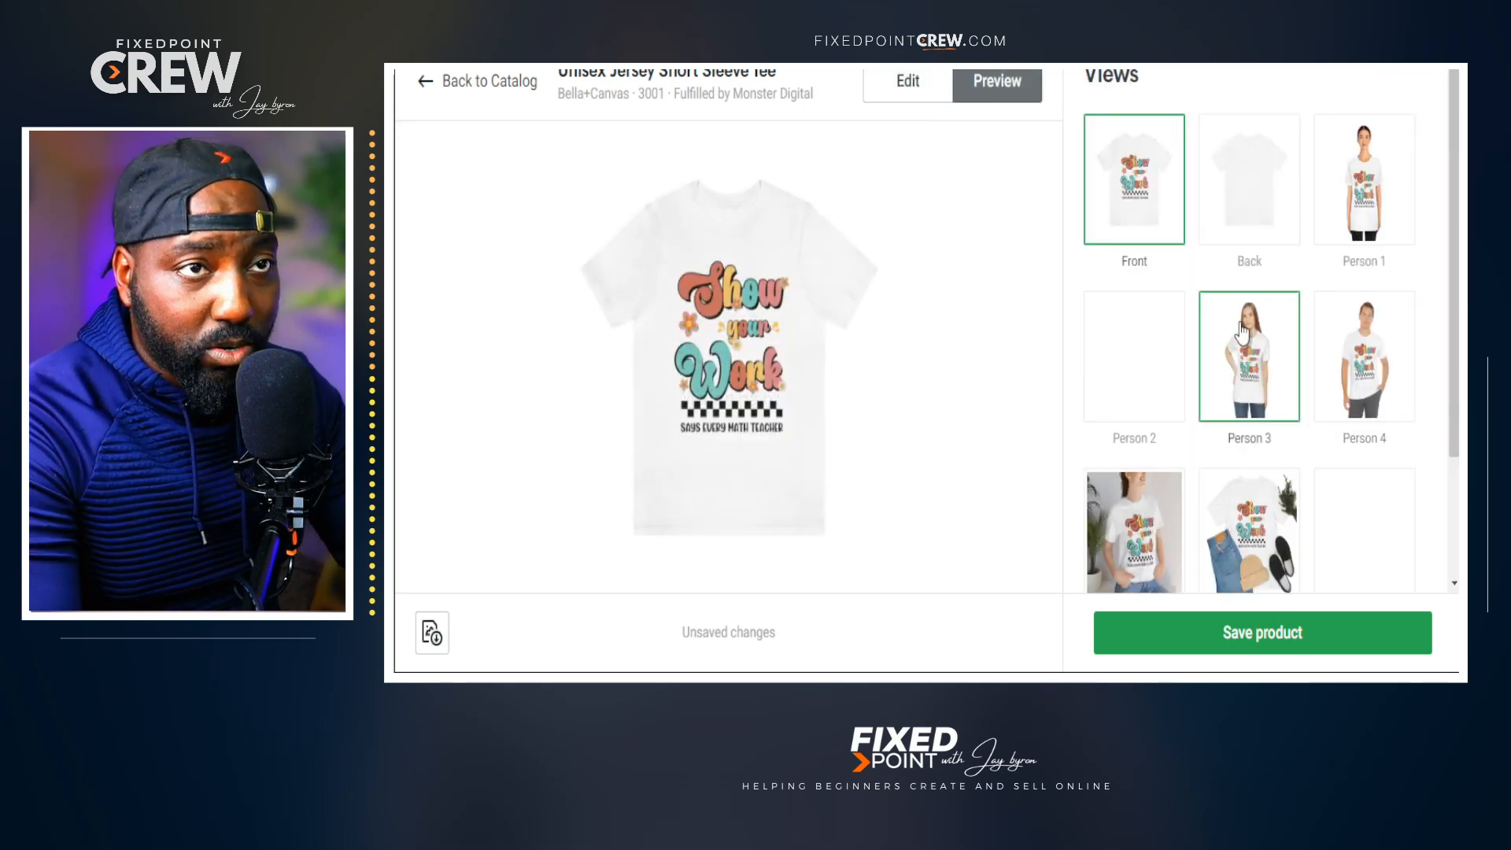
pyautogui.click(1257, 368)
pyautogui.click(1153, 531)
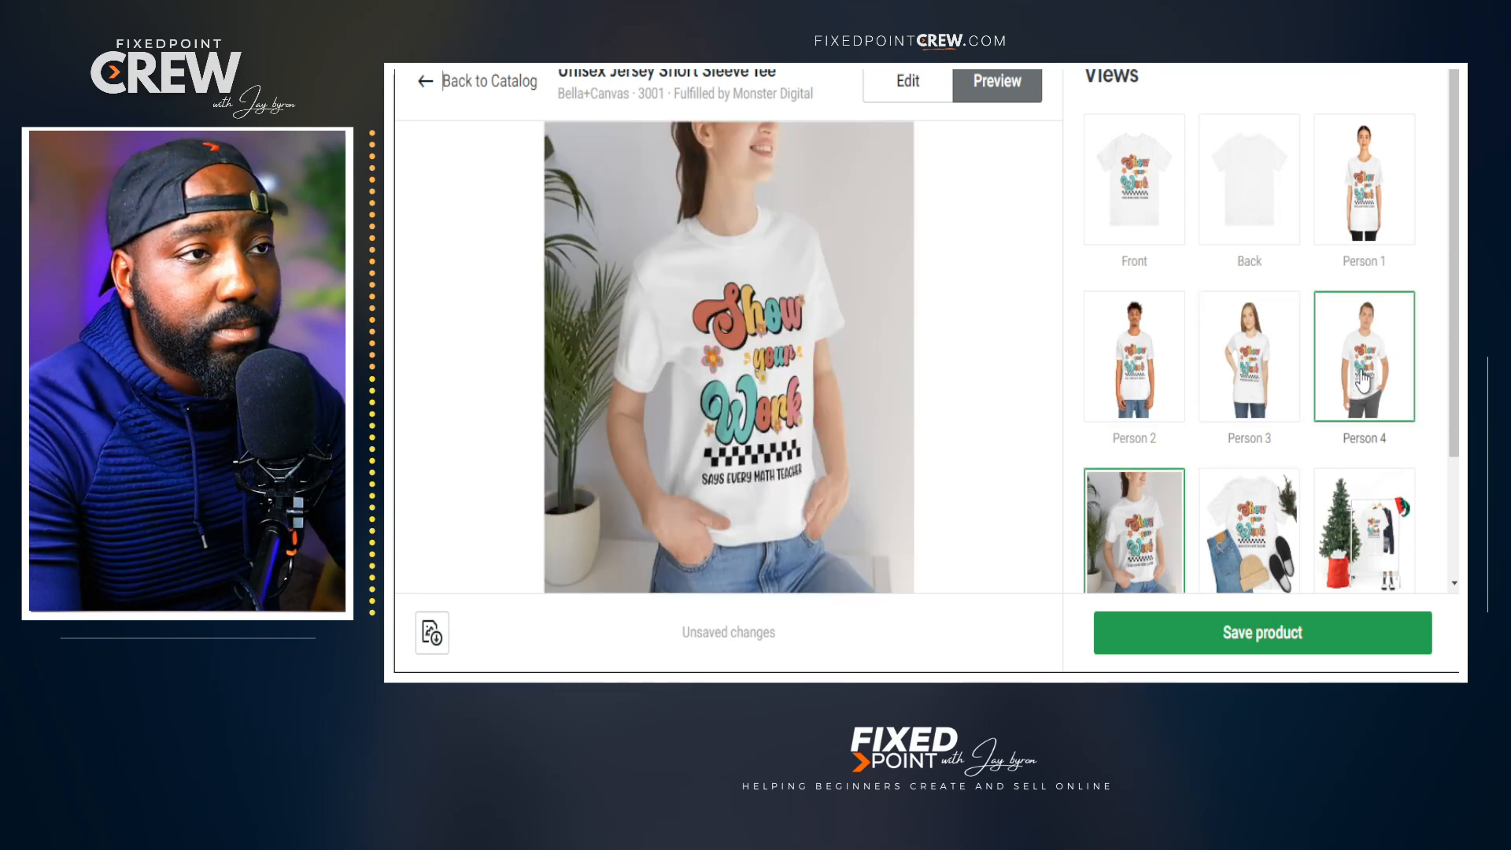
pyautogui.click(1363, 179)
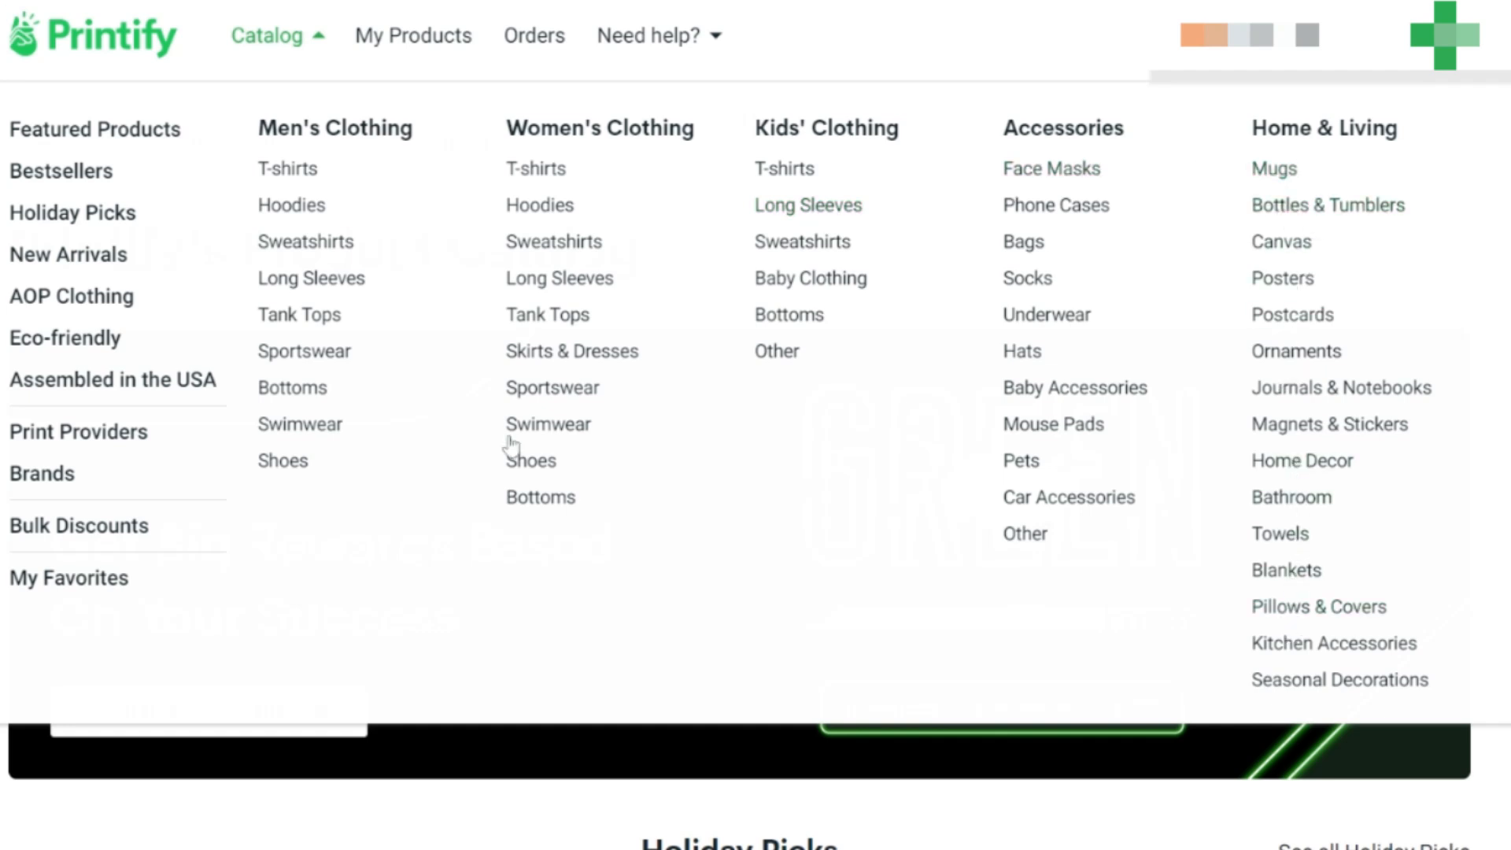
# - Browse Printify's catalog from Holiday Picks through the product categories, New Arrivals, AOP Clothing and Eco-friendly sections
pyautogui.scroll(-3, 304, 810)
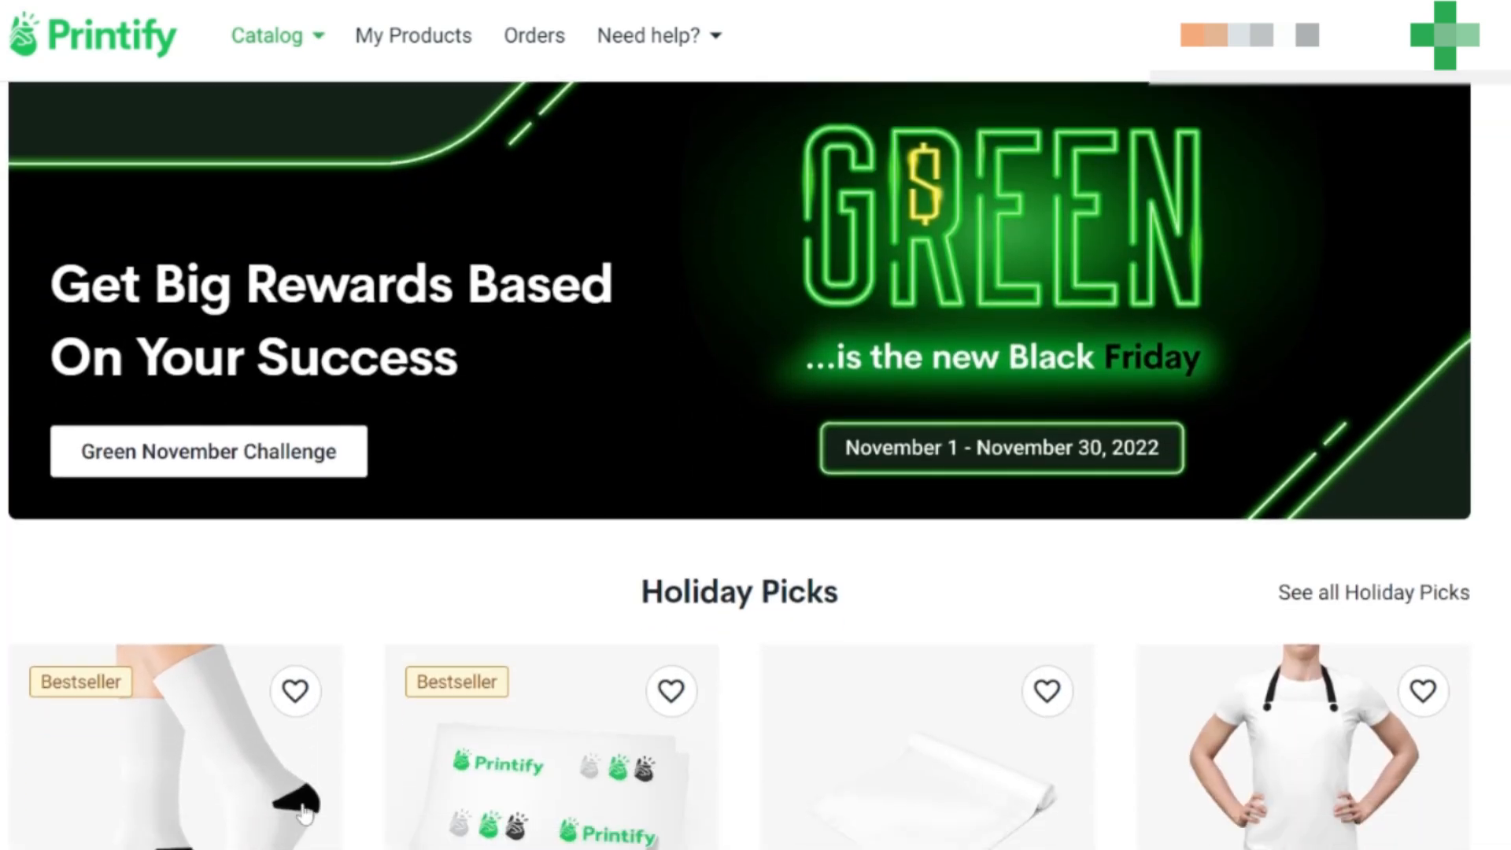
pyautogui.scroll(-7, 304, 809)
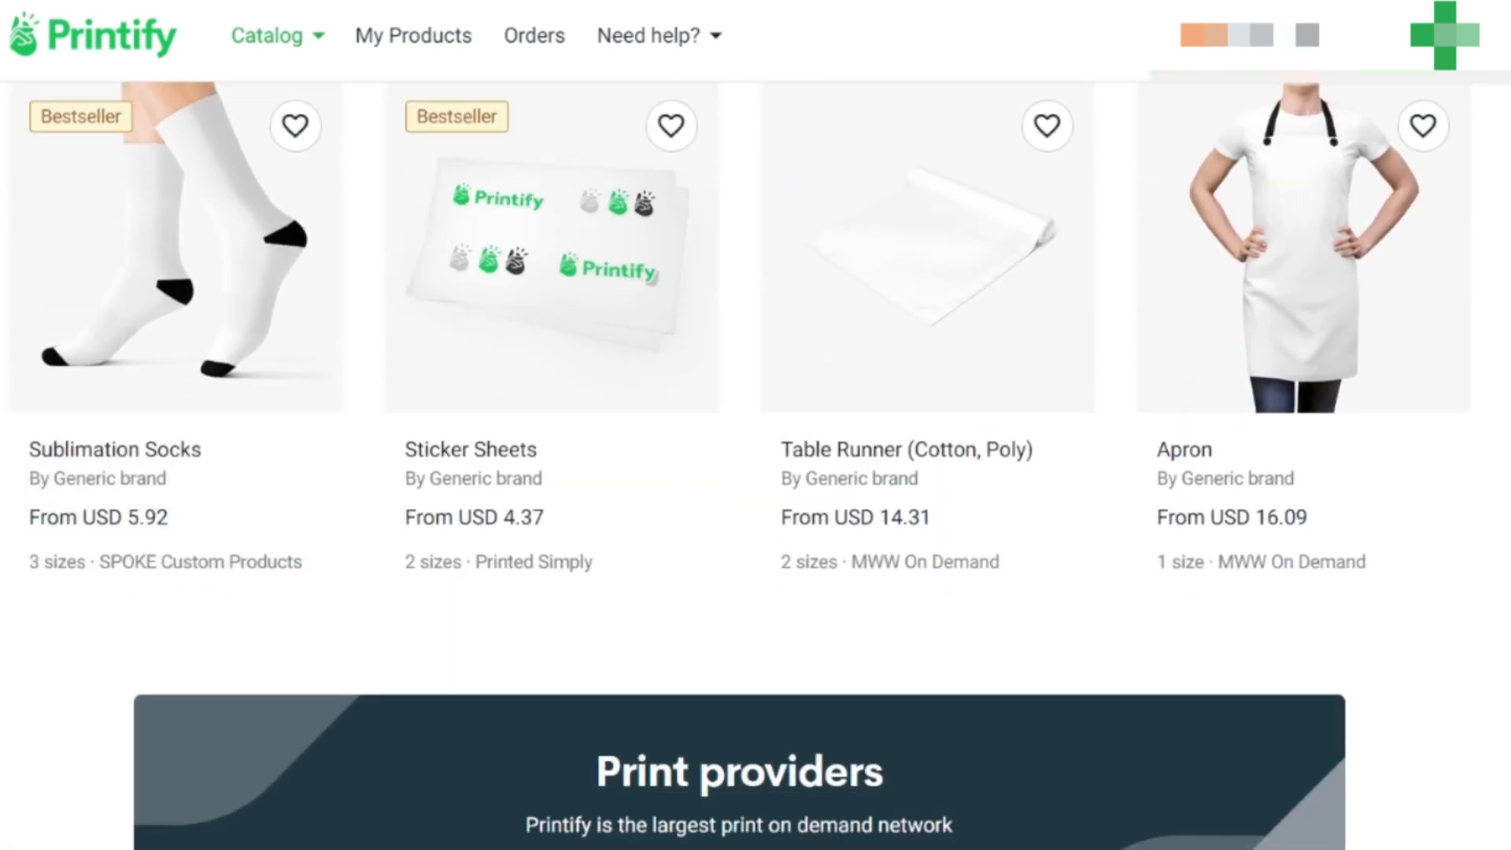
pyautogui.scroll(-10, 304, 669)
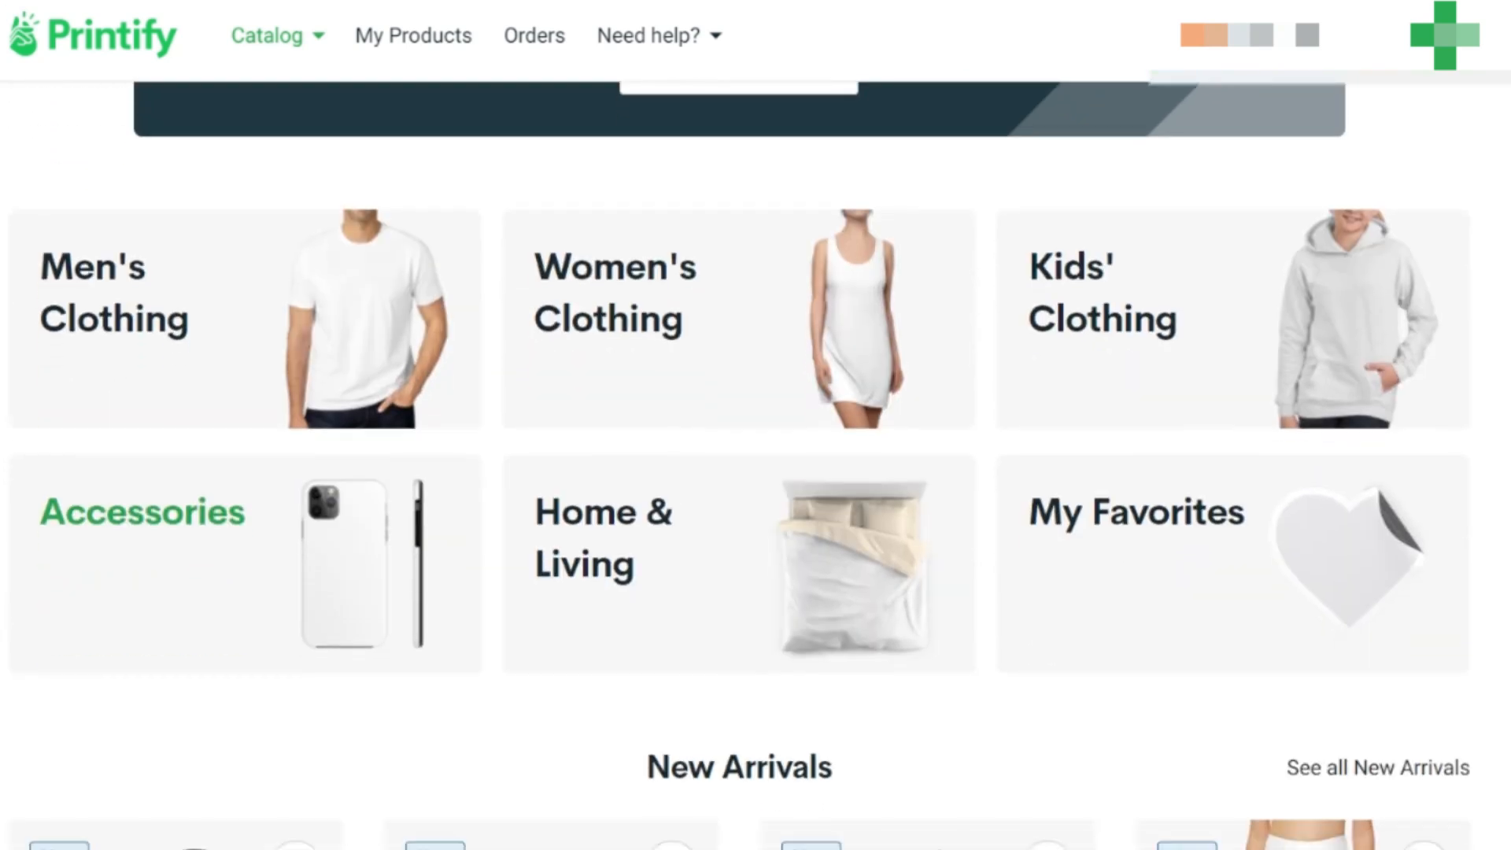
pyautogui.scroll(-3, 742, 465)
pyautogui.scroll(-5, 741, 464)
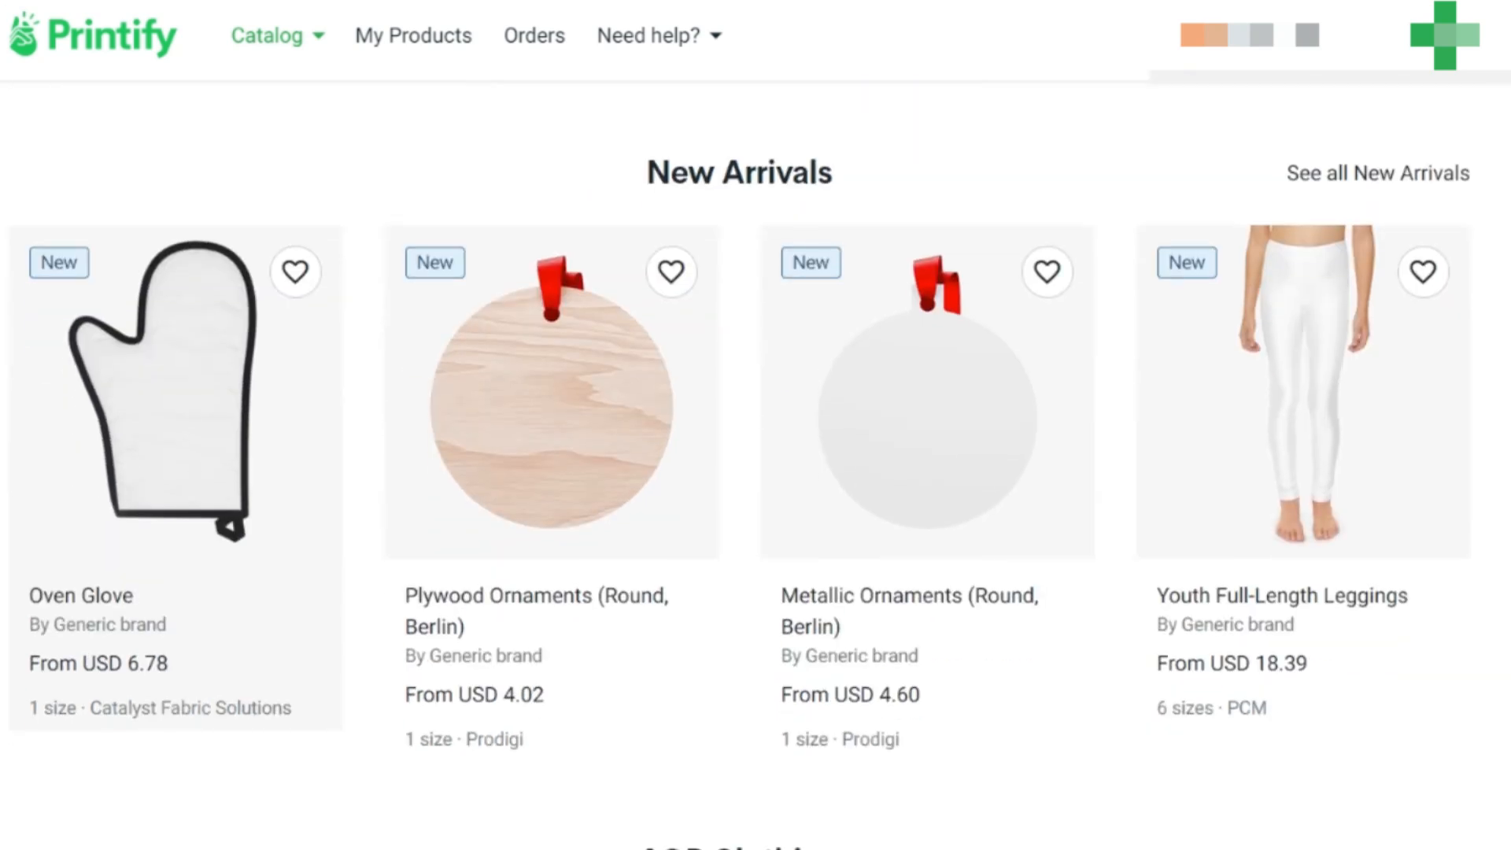
pyautogui.scroll(-7, 741, 465)
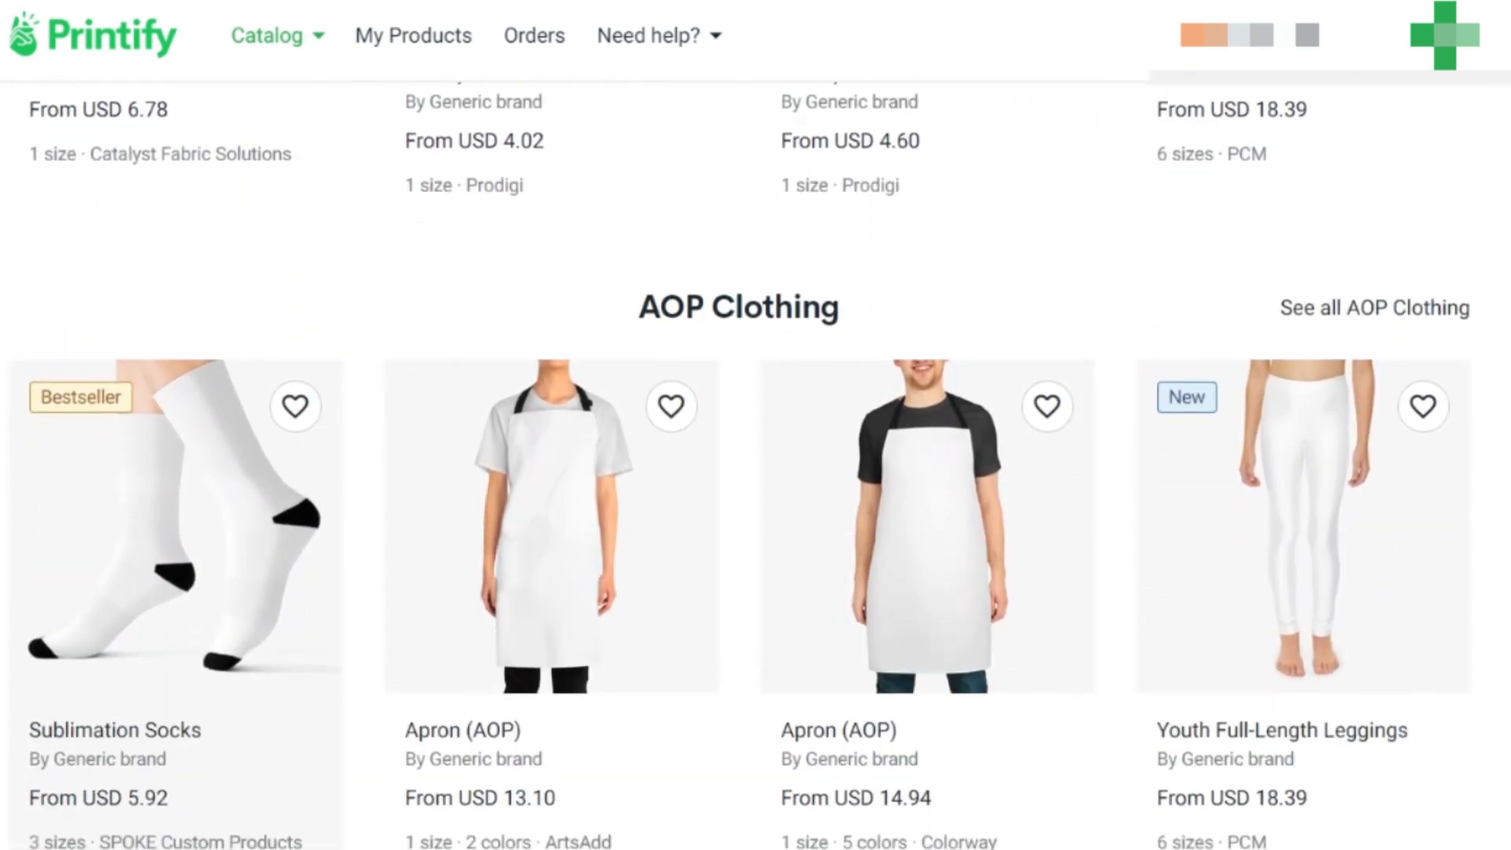
pyautogui.scroll(-10, 741, 464)
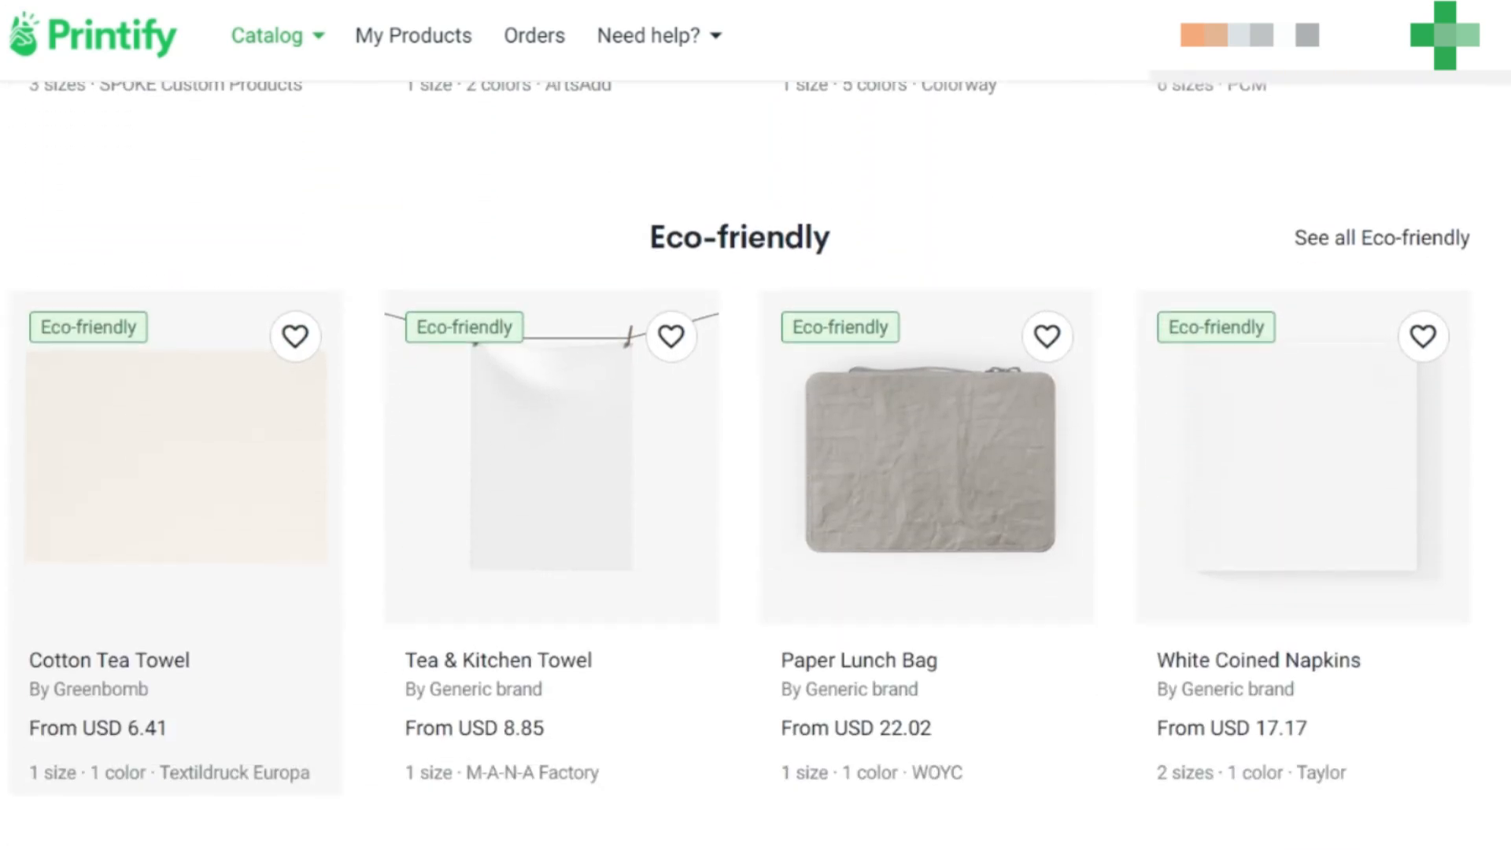
pyautogui.scroll(-8, 741, 464)
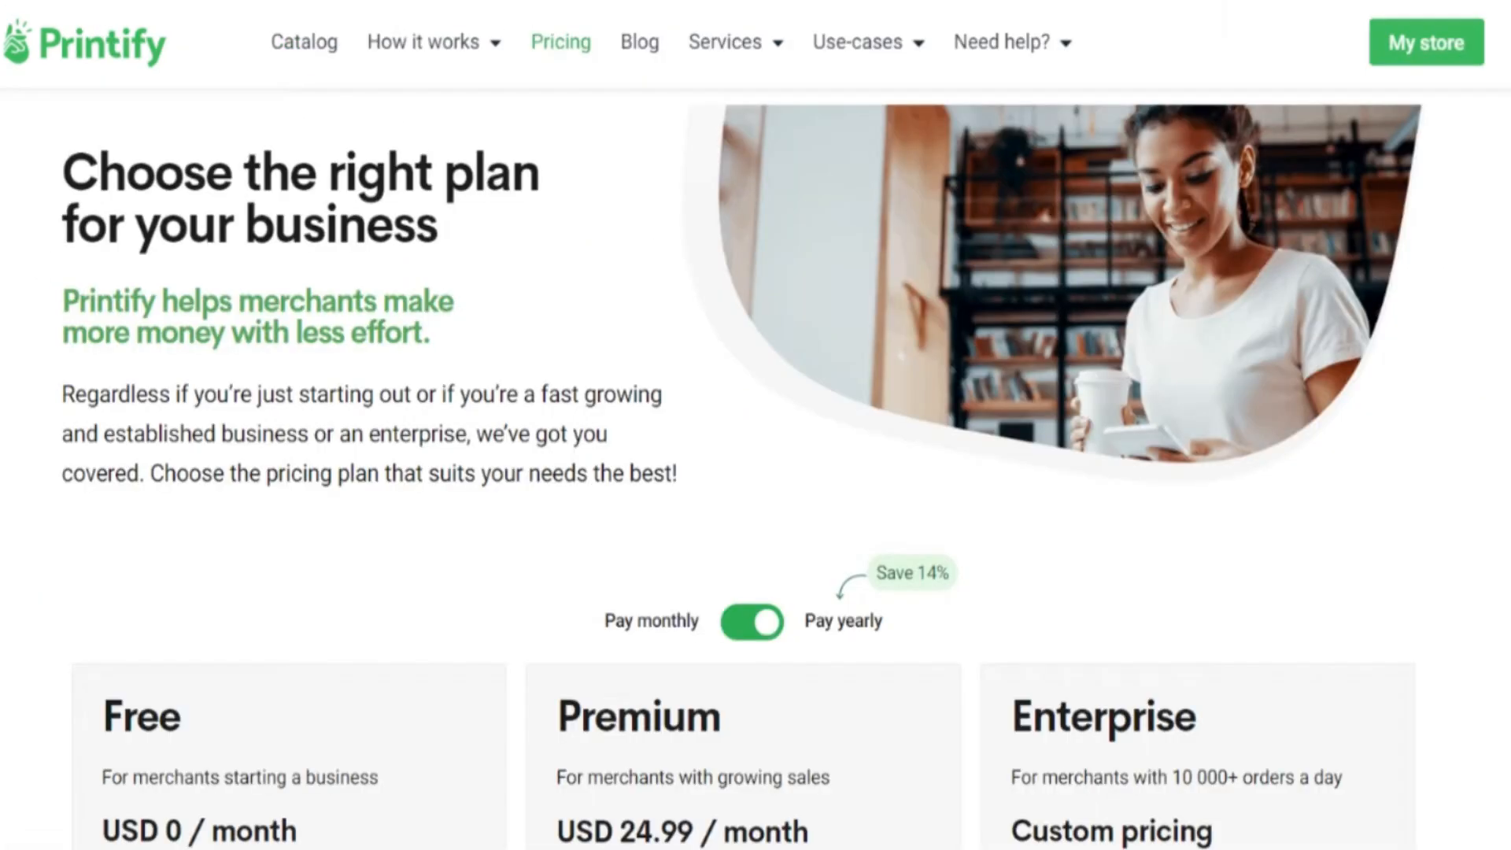
# - Compare the Free, Premium and Enterprise plans on Printify's pricing page
pyautogui.scroll(-3, 1158, 508)
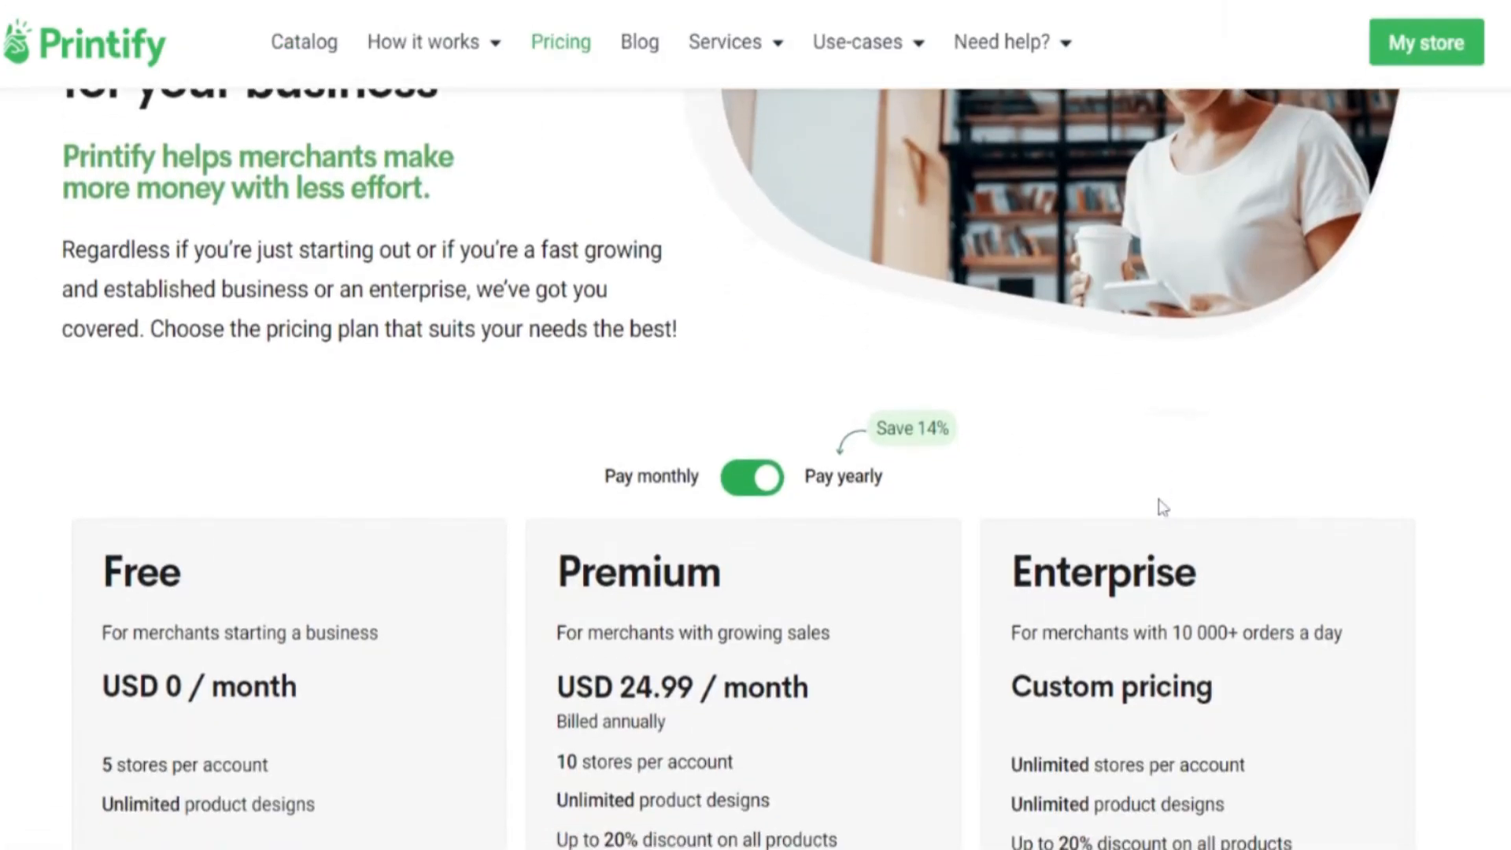
pyautogui.scroll(-2, 1159, 499)
pyautogui.scroll(-2, 1159, 499)
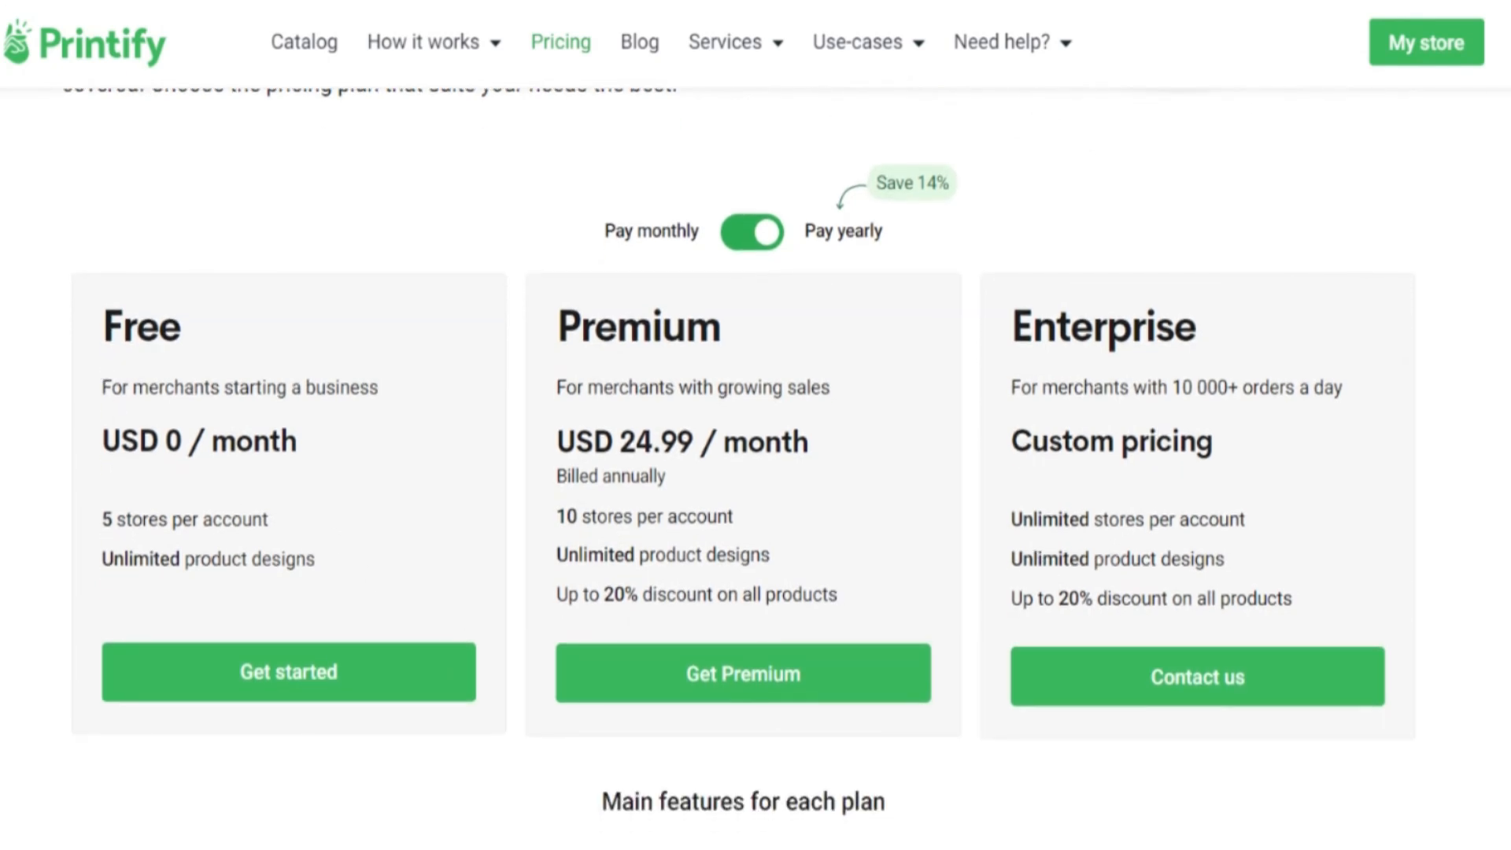
pyautogui.moveTo(103, 325); pyautogui.dragTo(245, 354)
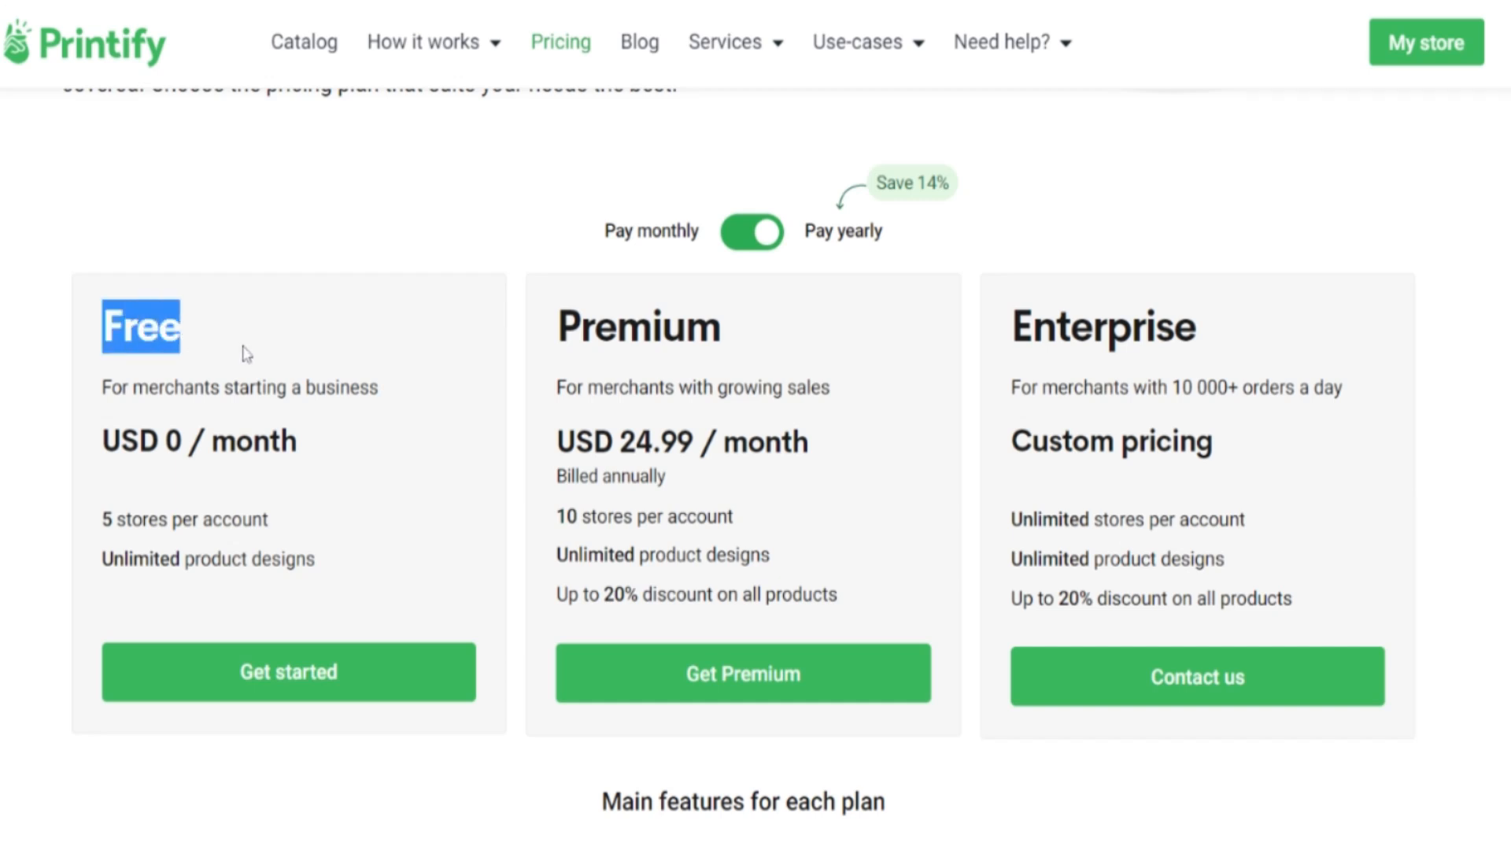
pyautogui.moveTo(558, 327); pyautogui.dragTo(728, 355)
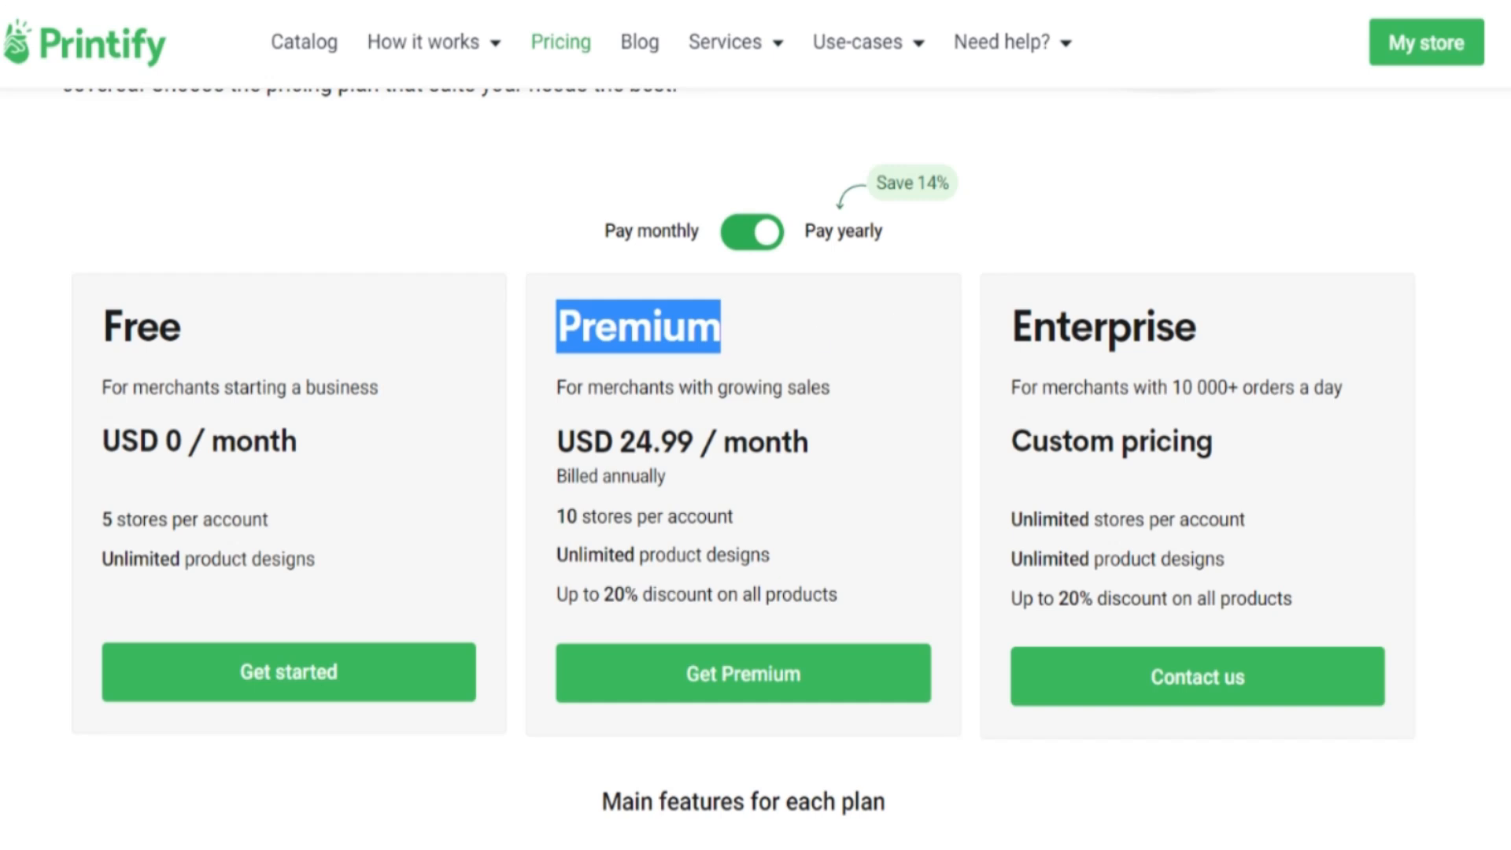
pyautogui.moveTo(1013, 326); pyautogui.dragTo(1198, 364)
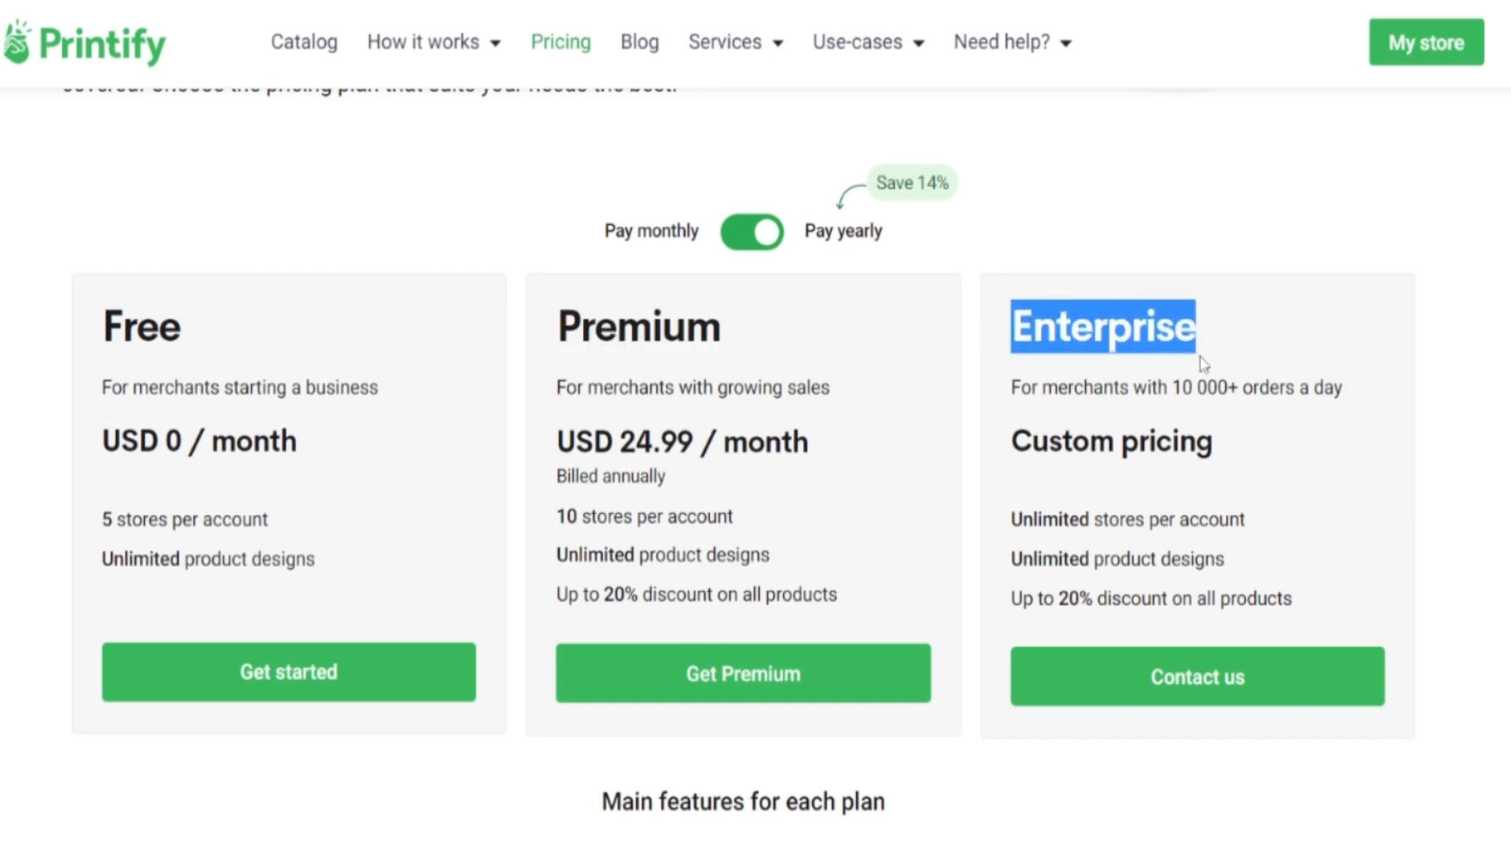
pyautogui.click(1272, 348)
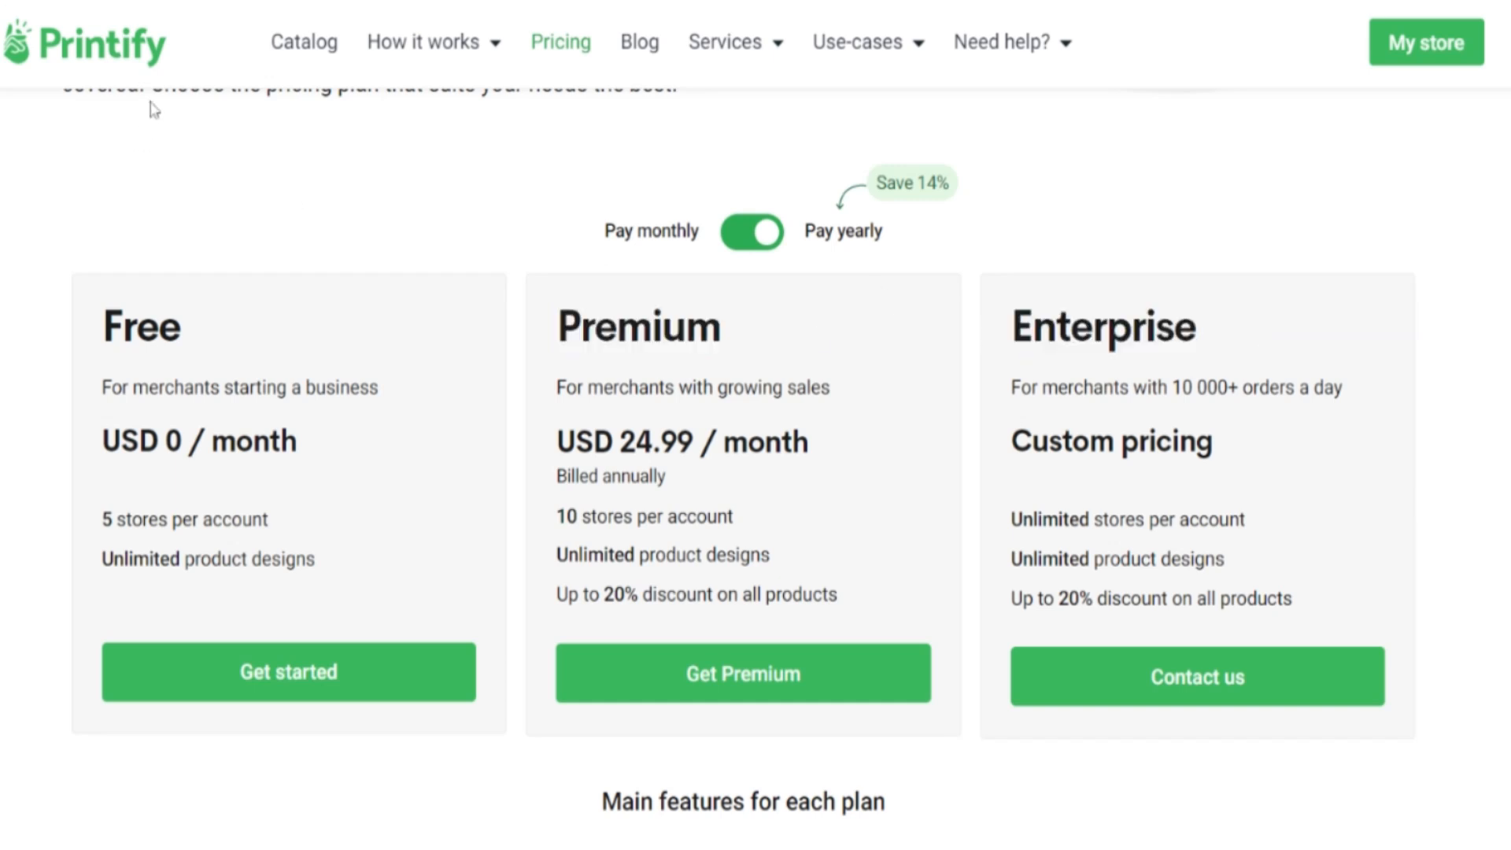